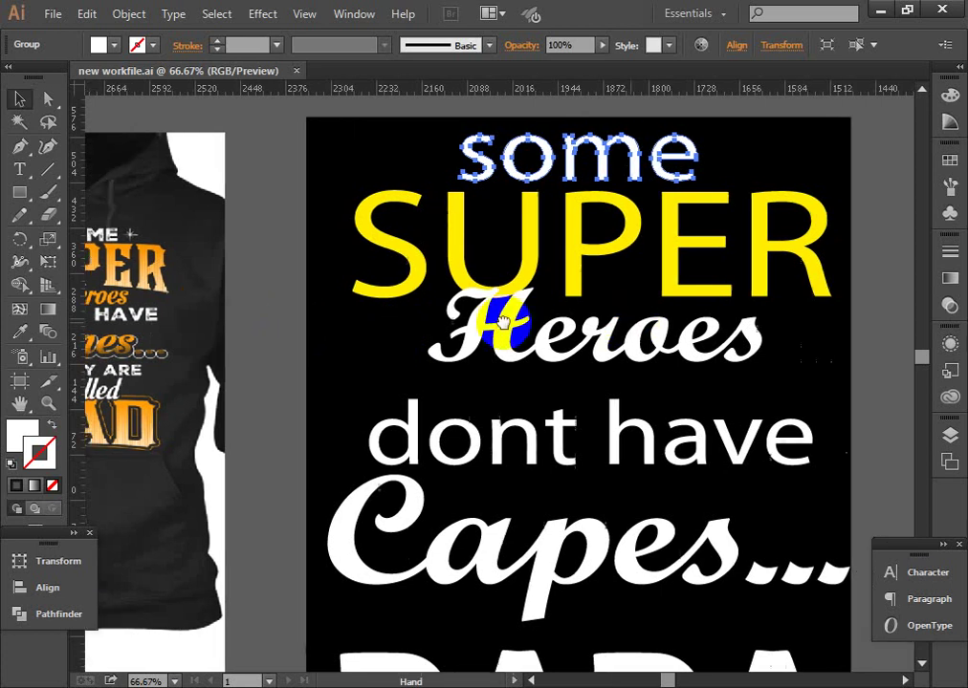
Delete the yellow SUPER and the 'dont have' lines from the artboard
{"action": "left_click_drag", "start_coordinate": [465, 331], "coordinate": [371, 297]}
{"action": "left_click", "coordinate": [394, 180]}
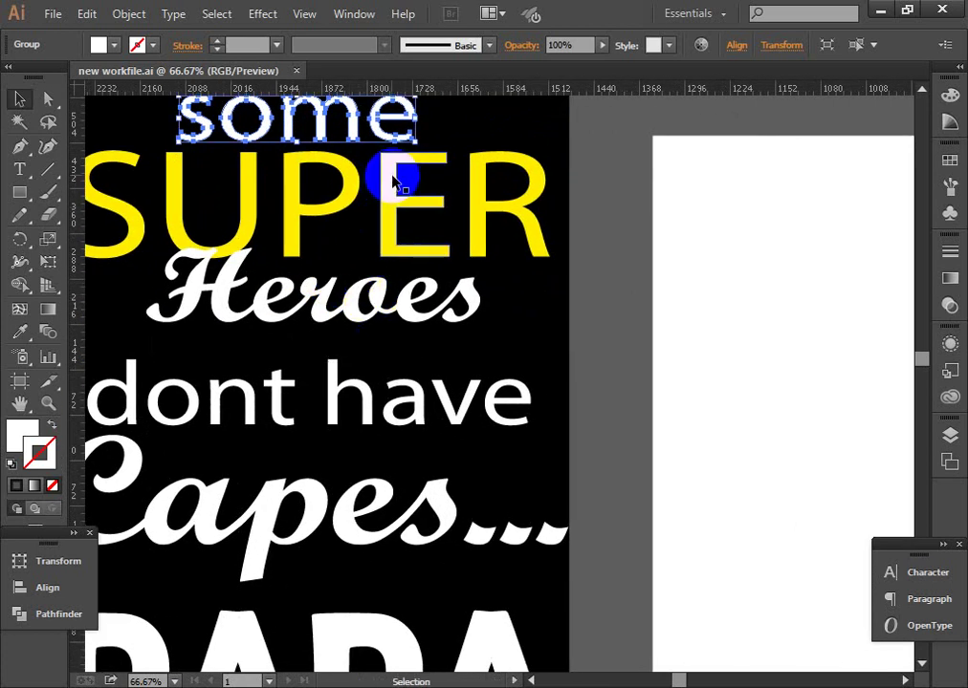
{"action": "key", "text": "Delete"}
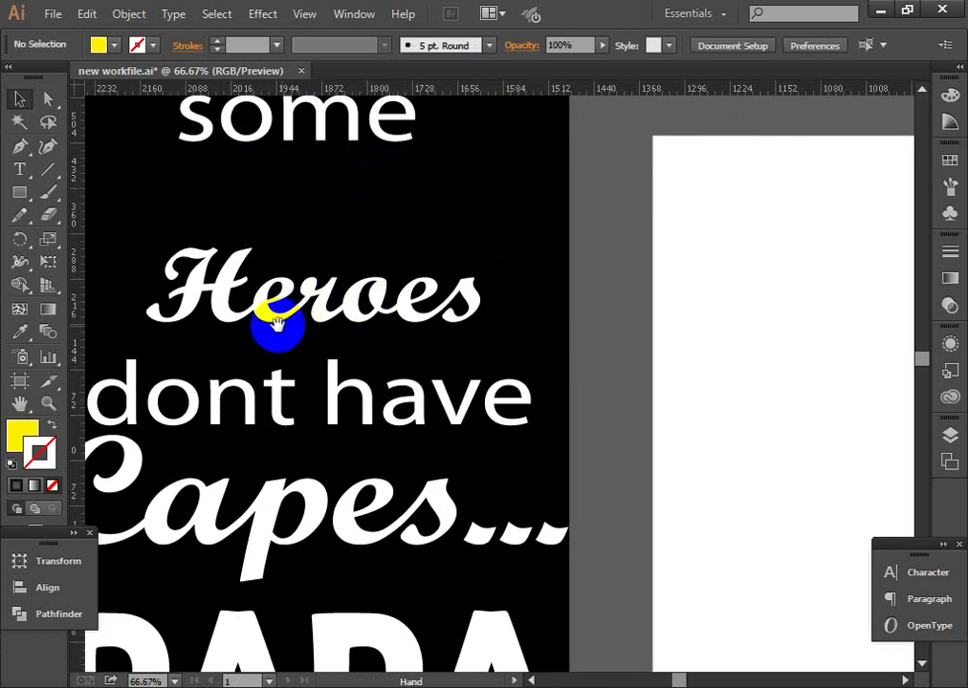
{"action": "mouse_move", "coordinate": [276, 319]}
{"action": "left_mouse_down"}
{"action": "mouse_move", "coordinate": [644, 329]}
{"action": "mouse_move", "coordinate": [627, 287]}
{"action": "left_mouse_up"}
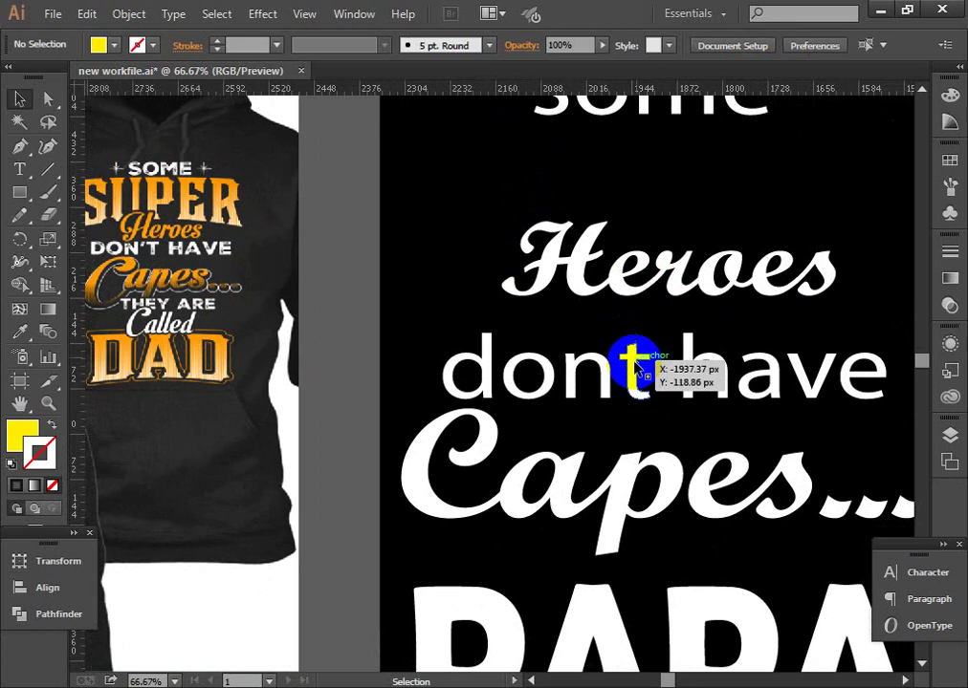
{"action": "left_click", "coordinate": [631, 363]}
{"action": "left_click_drag", "start_coordinate": [631, 361], "coordinate": [629, 356]}
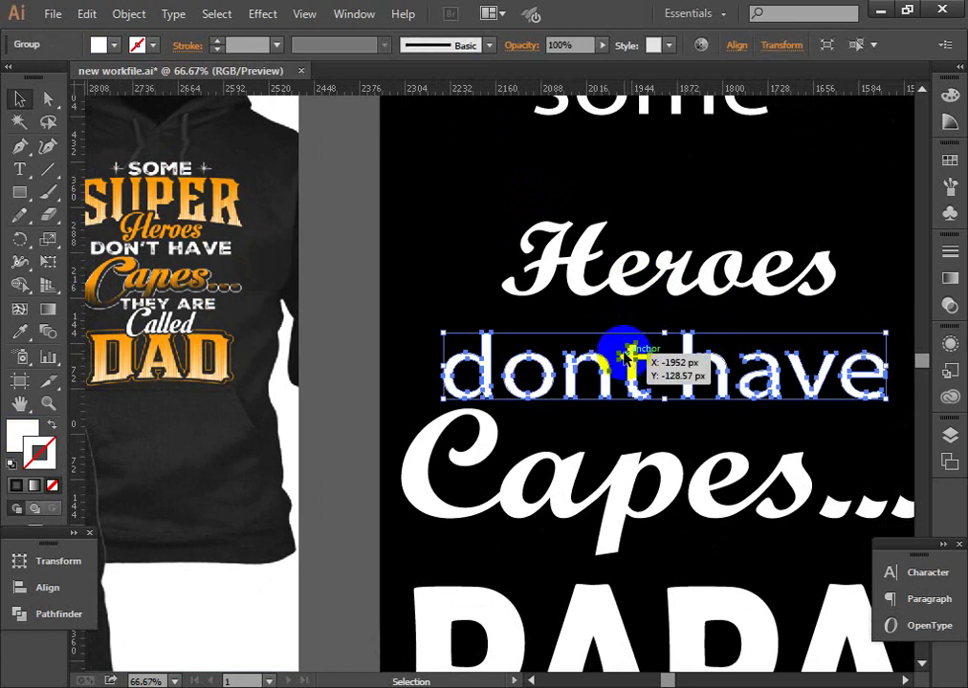
{"action": "key", "text": "Delete"}
Zoom out and pan to view the whole black artboard
{"action": "mouse_move", "coordinate": [659, 479]}
{"action": "left_mouse_down"}
{"action": "mouse_move", "coordinate": [705, 359]}
{"action": "mouse_move", "coordinate": [695, 468]}
{"action": "mouse_move", "coordinate": [649, 518]}
{"action": "left_mouse_up"}
{"action": "key", "text": "ctrl+minus"}
{"action": "left_click", "coordinate": [550, 354]}
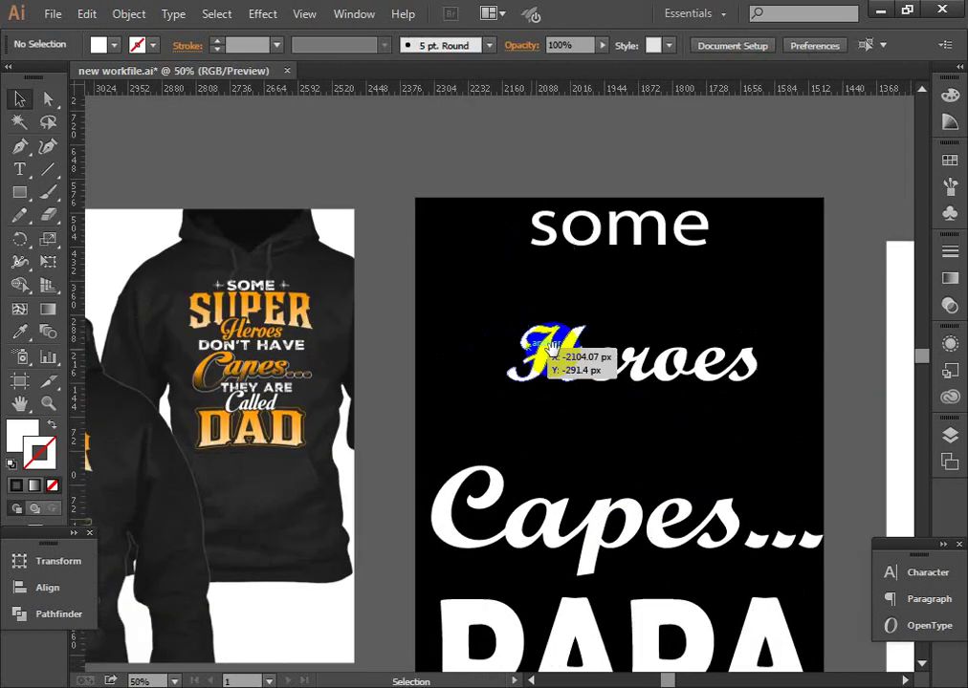
{"action": "left_click_drag", "start_coordinate": [550, 354], "coordinate": [471, 306]}
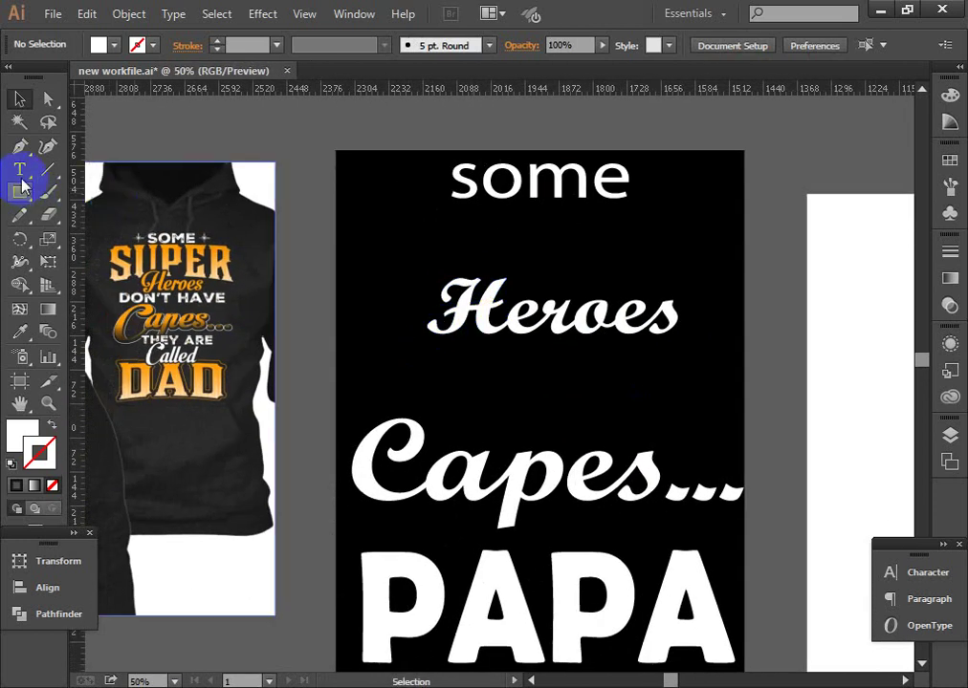
{"action": "left_click", "coordinate": [21, 178]}
Type 'super' beside the artboard, enlarge it and shift it right
{"action": "left_click", "coordinate": [762, 157]}
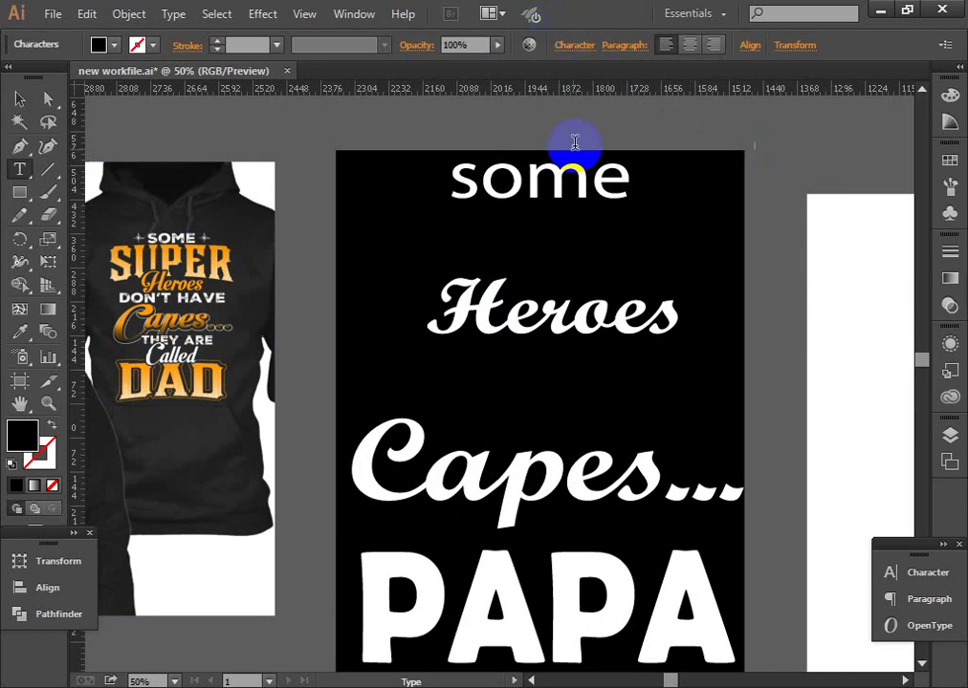
{"action": "key", "text": "Escape"}
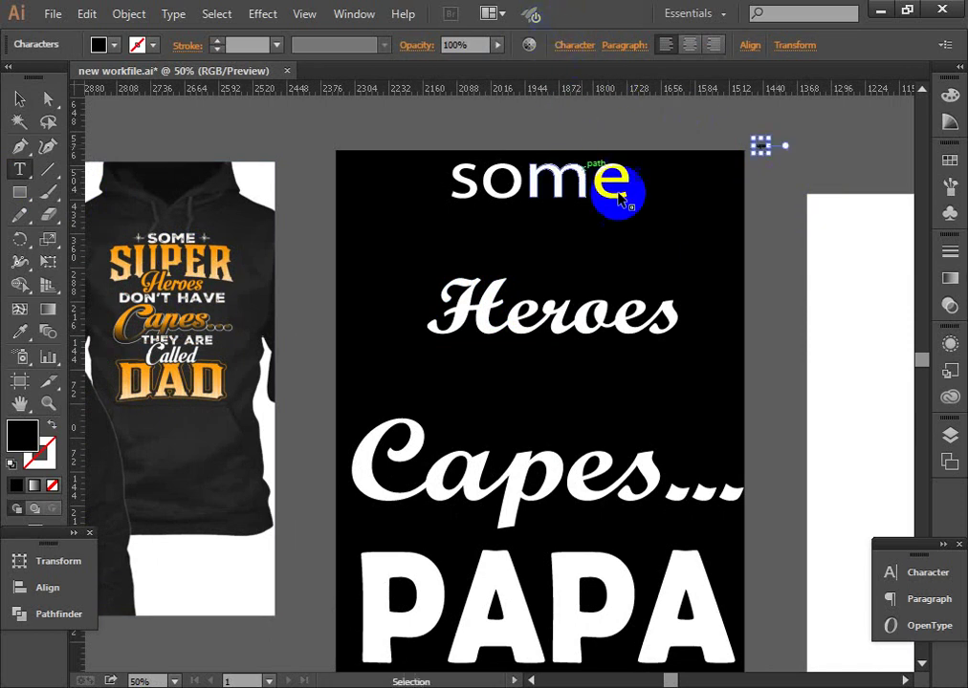
{"action": "mouse_move", "coordinate": [767, 162]}
{"action": "left_mouse_down"}
{"action": "mouse_move", "coordinate": [870, 215]}
{"action": "mouse_move", "coordinate": [811, 181]}
{"action": "left_mouse_up"}
{"action": "type", "text": "super"}
{"action": "left_click", "coordinate": [826, 181]}
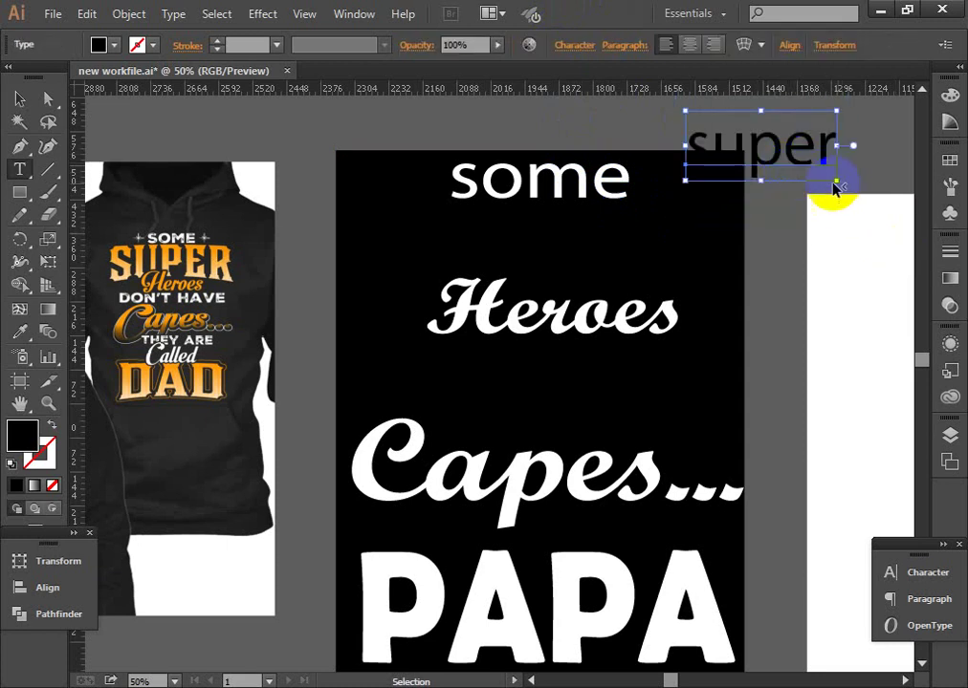
{"action": "left_click_drag", "start_coordinate": [836, 182], "coordinate": [904, 213]}
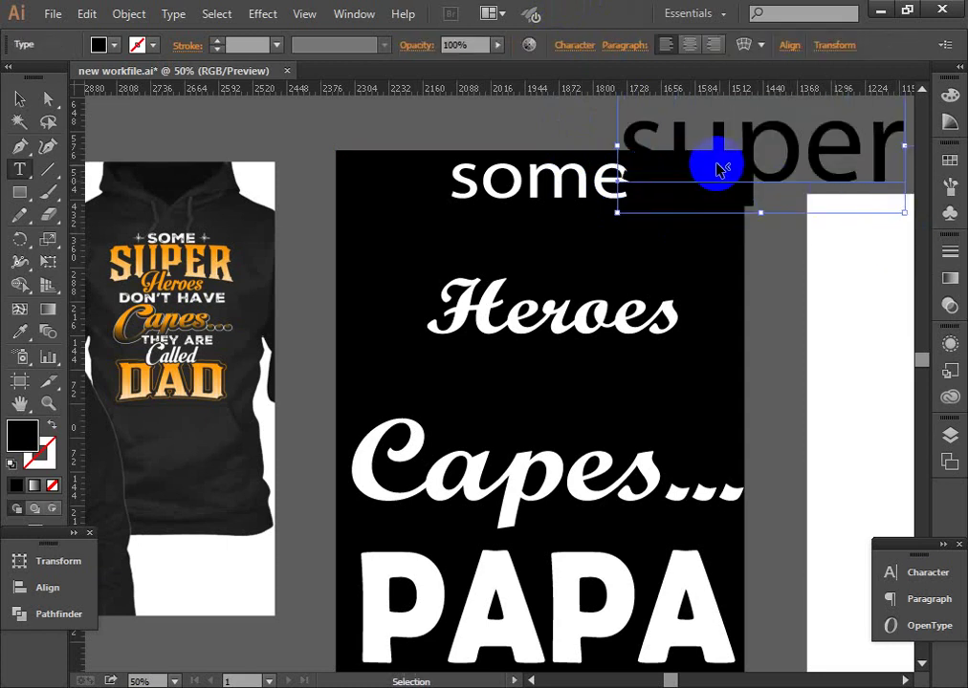
{"action": "left_click_drag", "start_coordinate": [722, 169], "coordinate": [819, 183]}
Fill 'super' with white, move it under 'some', and place a copy above the artboard
{"action": "left_click", "coordinate": [950, 160]}
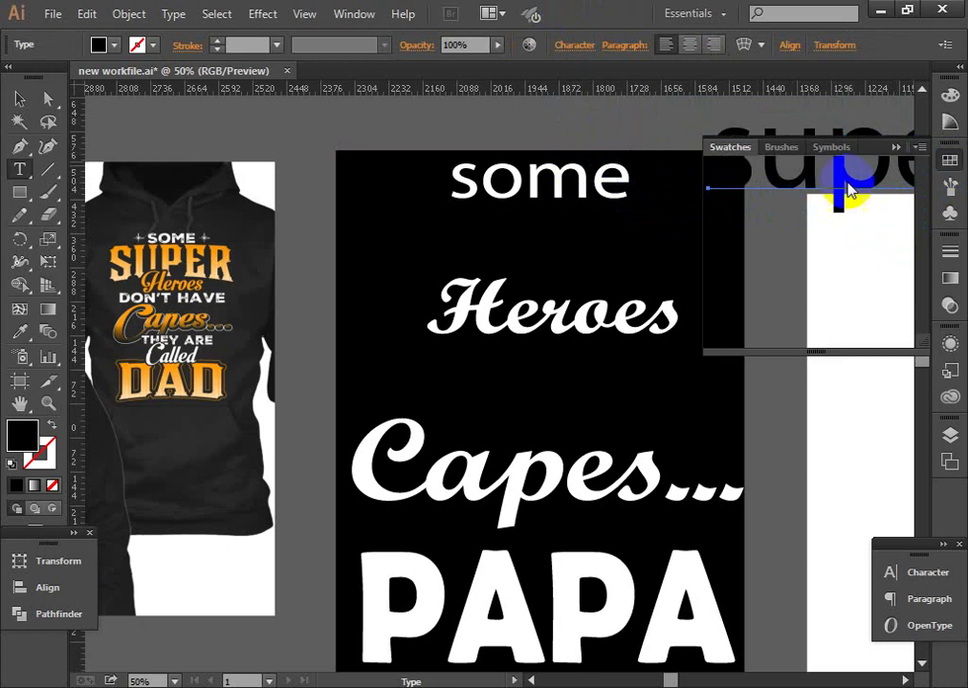
{"action": "left_click", "coordinate": [741, 200]}
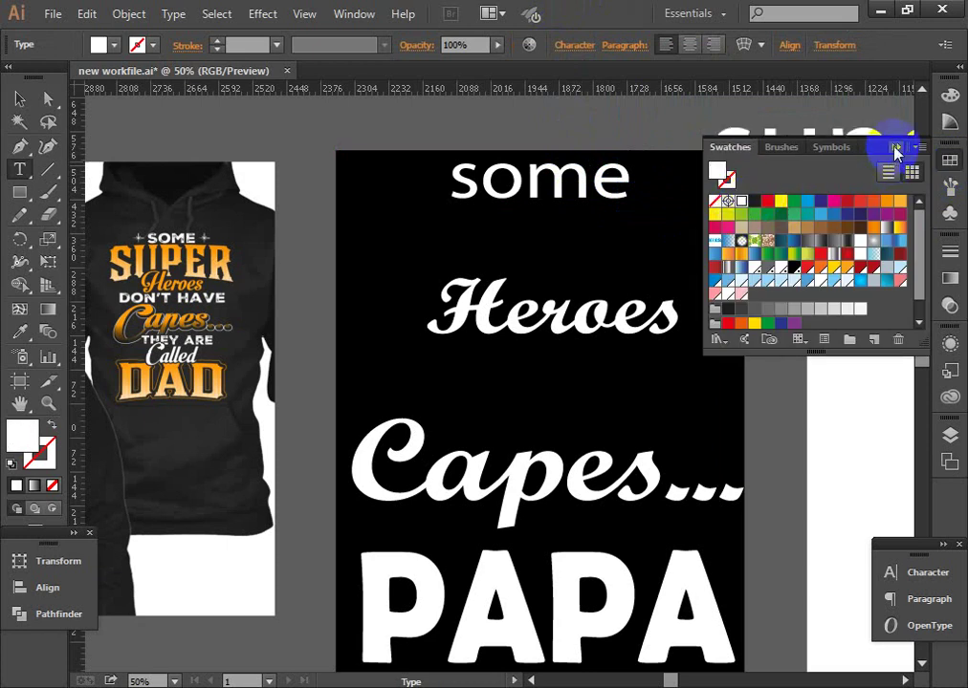
{"action": "left_click", "coordinate": [875, 146]}
{"action": "mouse_move", "coordinate": [771, 227]}
{"action": "left_mouse_down"}
{"action": "mouse_move", "coordinate": [735, 227]}
{"action": "mouse_move", "coordinate": [793, 315]}
{"action": "left_mouse_up"}
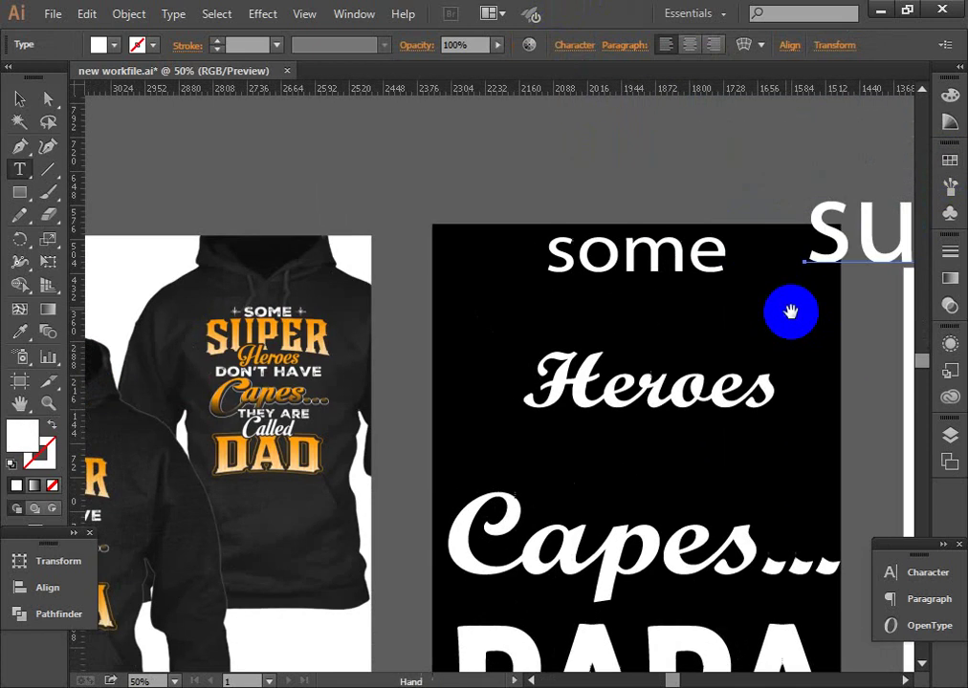
{"action": "mouse_move", "coordinate": [832, 233]}
{"action": "left_mouse_down"}
{"action": "mouse_move", "coordinate": [381, 170]}
{"action": "mouse_move", "coordinate": [616, 327]}
{"action": "left_mouse_up"}
{"action": "left_click_drag", "start_coordinate": [536, 297], "coordinate": [448, 177]}
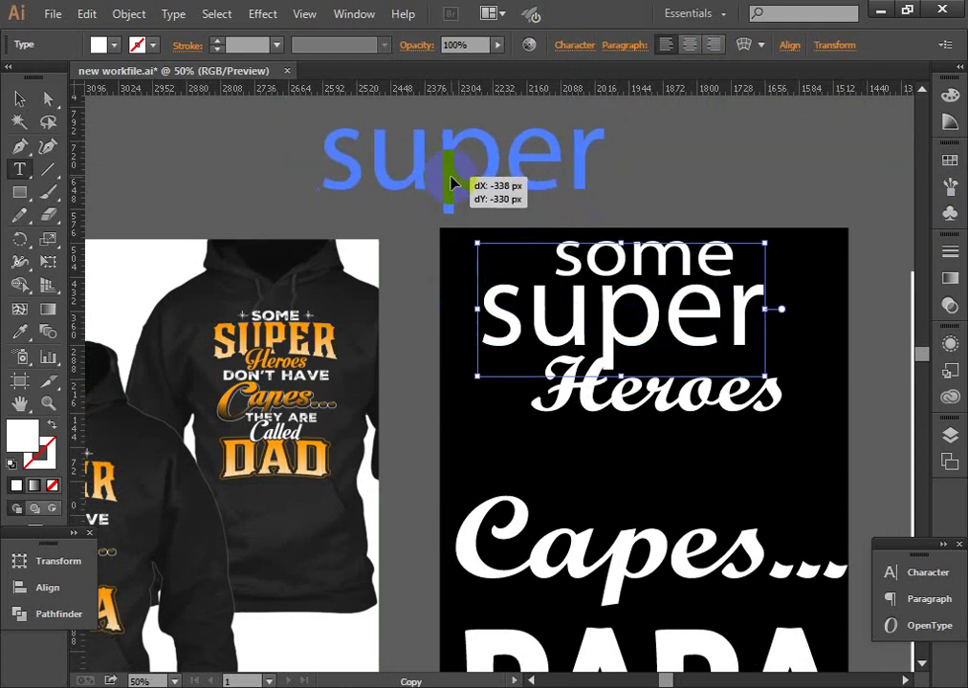
Retype the copy as 'dont have' and move it onto the black artboard
{"action": "double_click", "coordinate": [451, 170]}
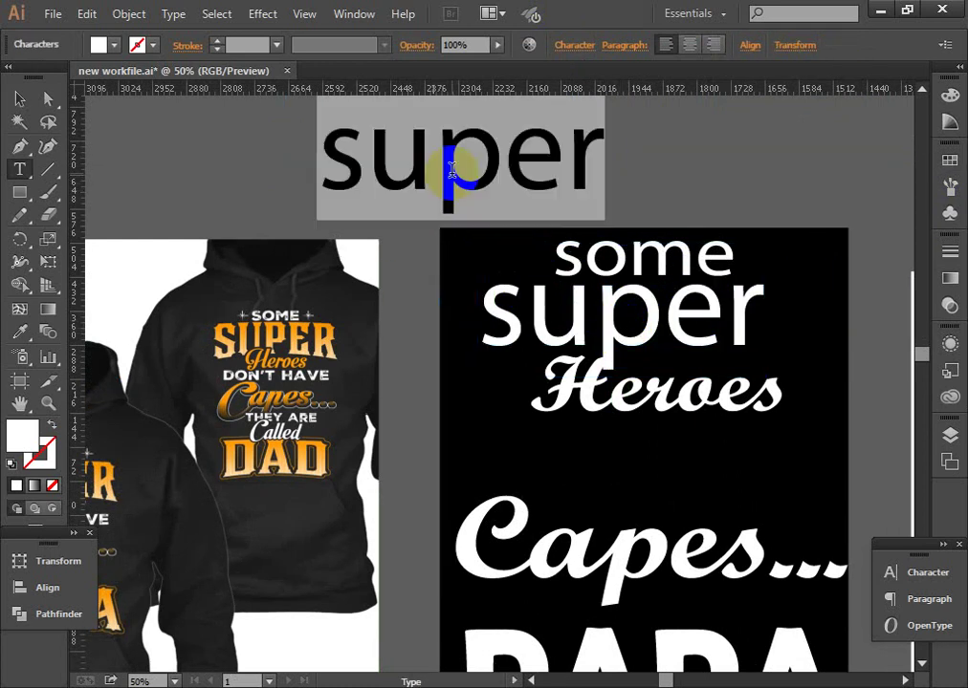
{"action": "type", "text": "dont h"}
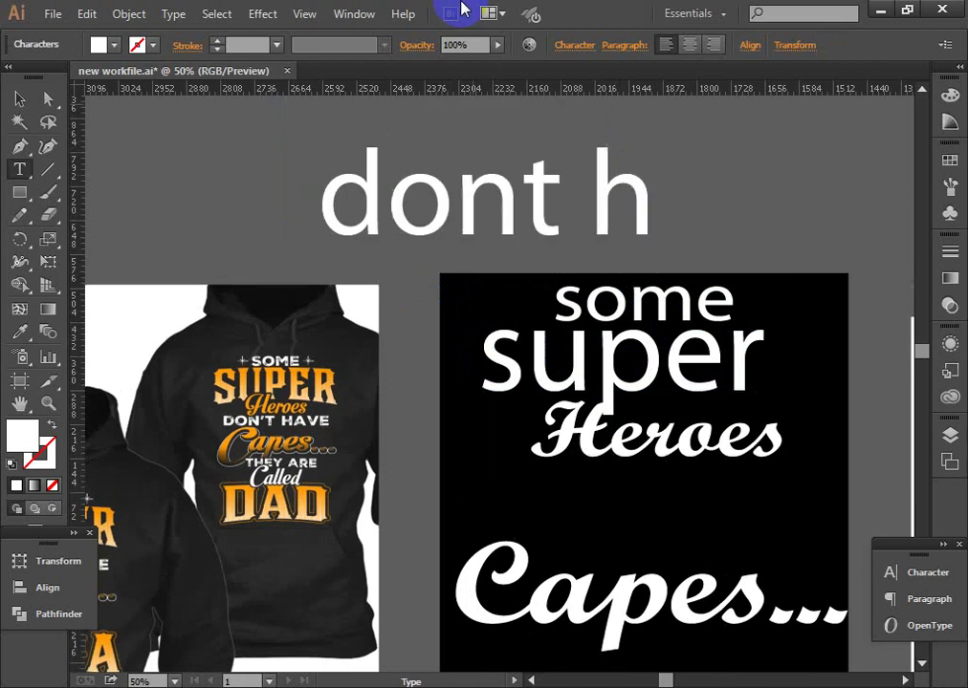
{"action": "type", "text": "ave"}
{"action": "key", "text": "Escape"}
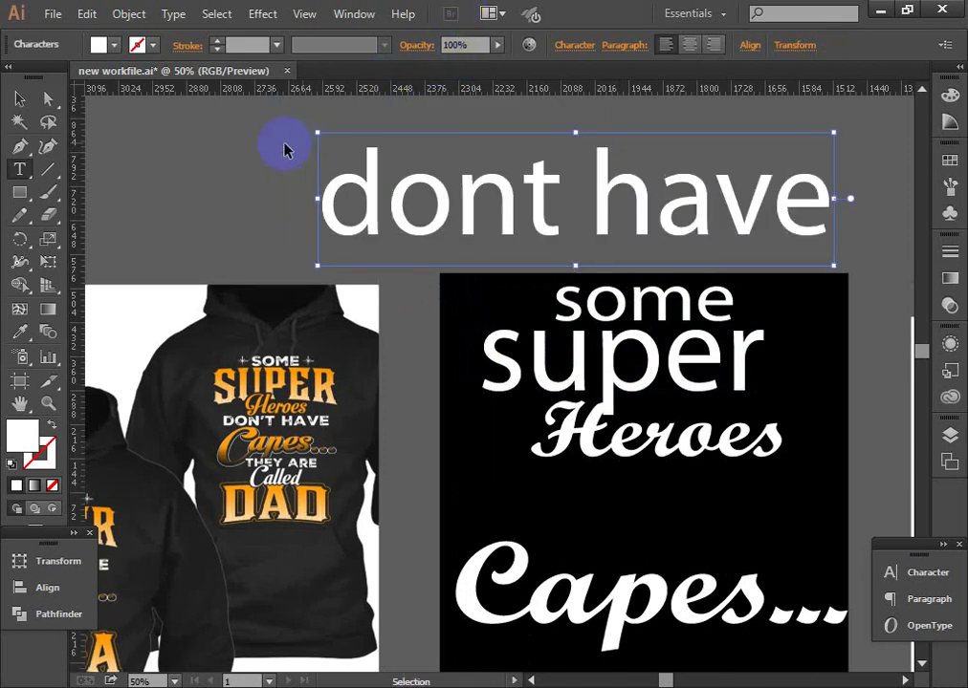
{"action": "left_click", "coordinate": [283, 147]}
{"action": "mouse_move", "coordinate": [494, 280]}
{"action": "left_mouse_down"}
{"action": "mouse_move", "coordinate": [612, 491]}
{"action": "mouse_move", "coordinate": [564, 520]}
{"action": "mouse_move", "coordinate": [494, 198]}
{"action": "left_mouse_up"}
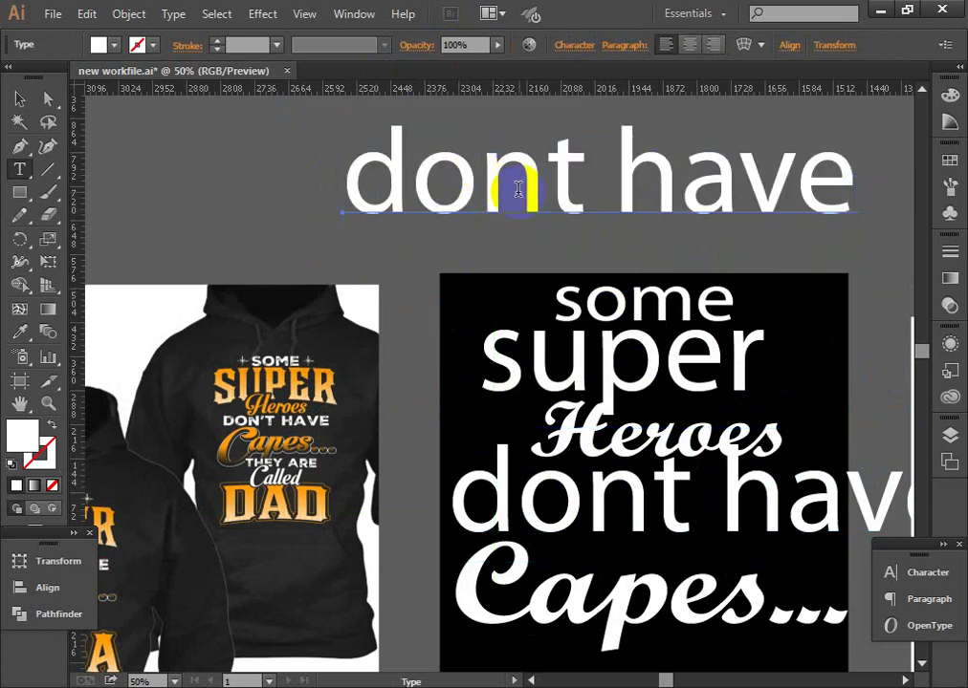
Retype a copy as 'Called', lower PAPA about 90 px, and place Called just above it
{"action": "triple_click", "coordinate": [512, 187]}
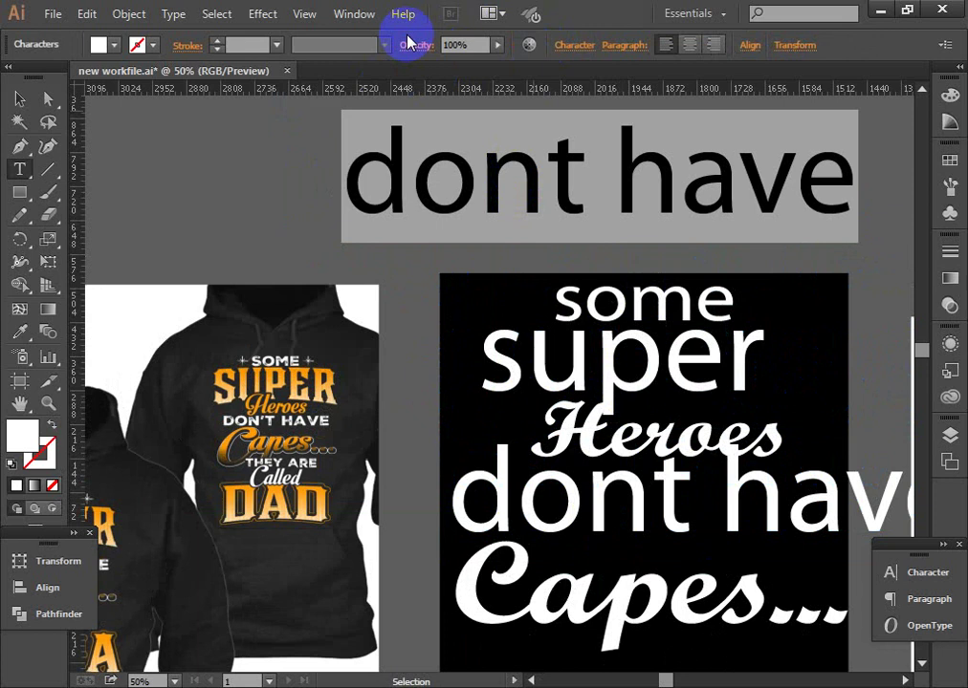
{"action": "type", "text": "Called"}
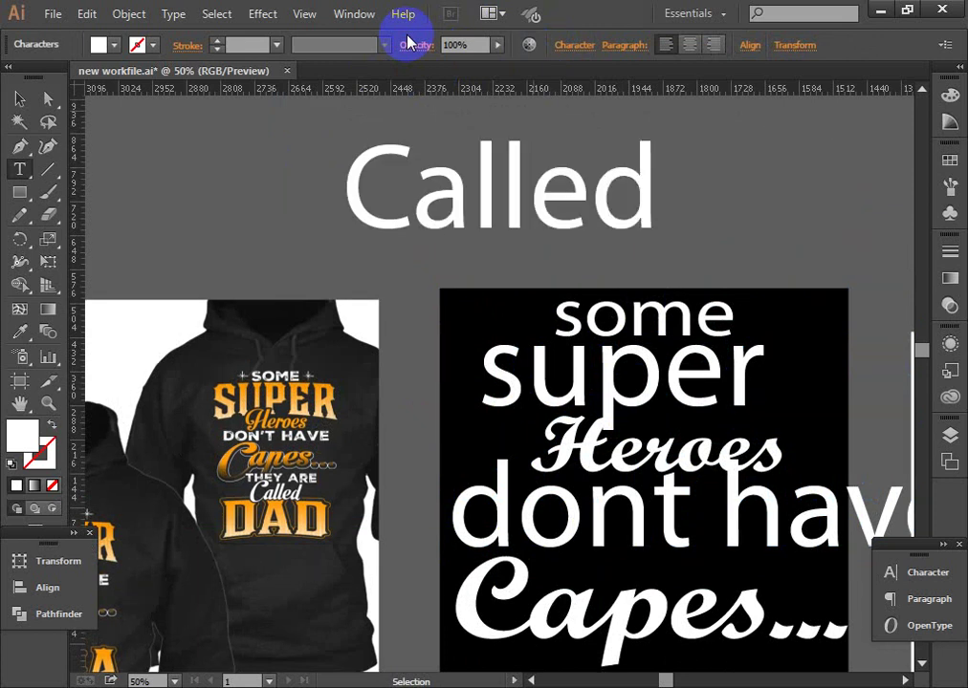
{"action": "left_click", "coordinate": [19, 99]}
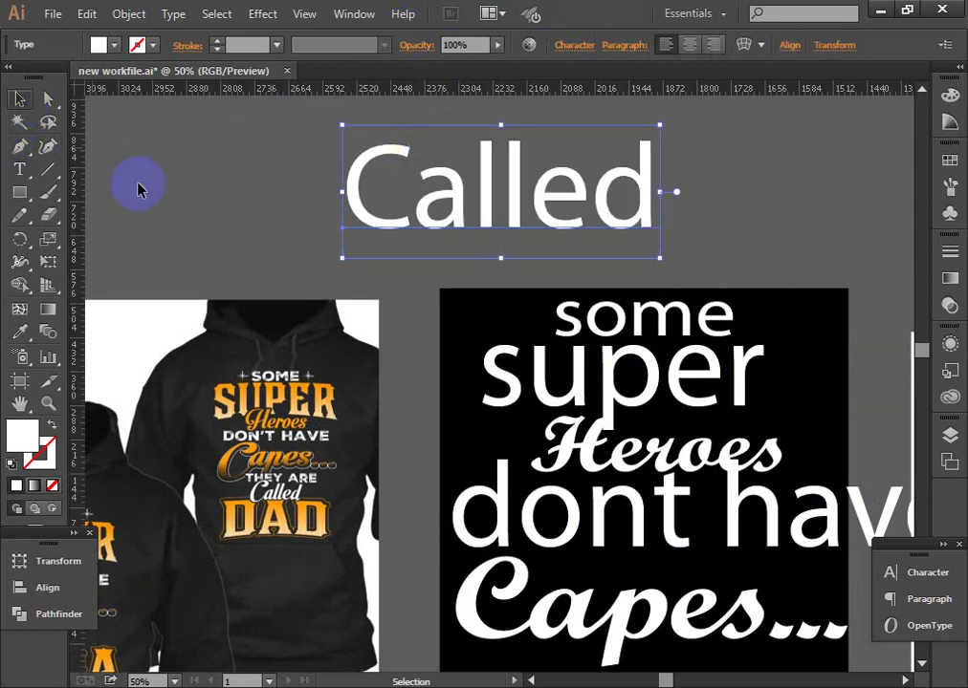
{"action": "left_click_drag", "start_coordinate": [531, 204], "coordinate": [597, 498]}
{"action": "scroll", "coordinate": [432, 349], "scroll_direction": "down", "scroll_amount": 5}
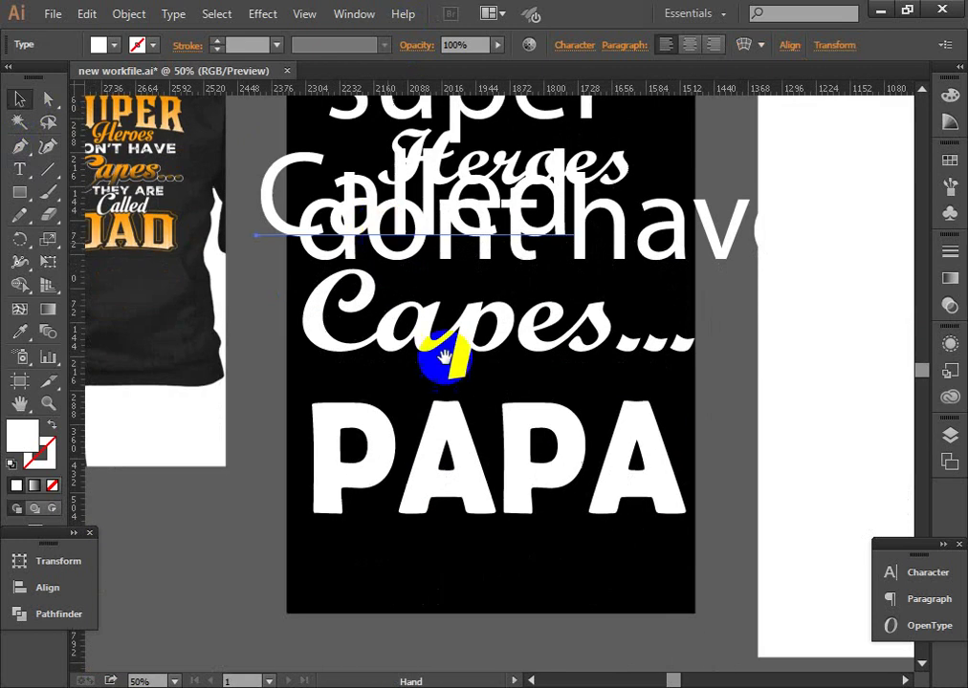
{"action": "left_click_drag", "start_coordinate": [516, 441], "coordinate": [517, 527]}
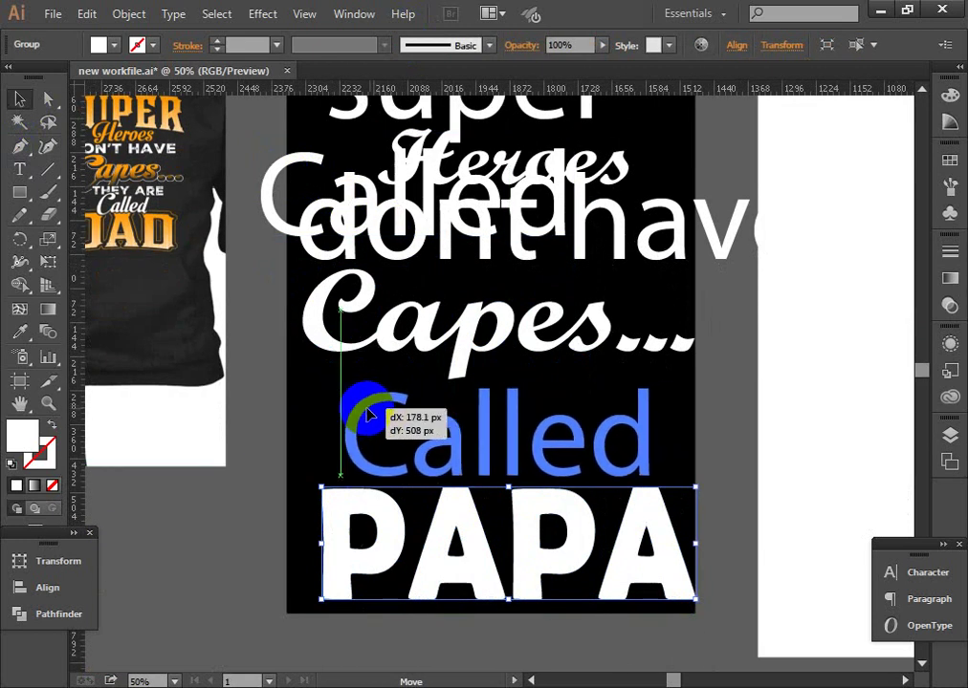
{"action": "left_click_drag", "start_coordinate": [286, 175], "coordinate": [367, 412]}
Bring up the Open dialog showing the Desktop
{"action": "left_click", "coordinate": [459, 247]}
{"action": "left_click_drag", "start_coordinate": [443, 247], "coordinate": [432, 350]}
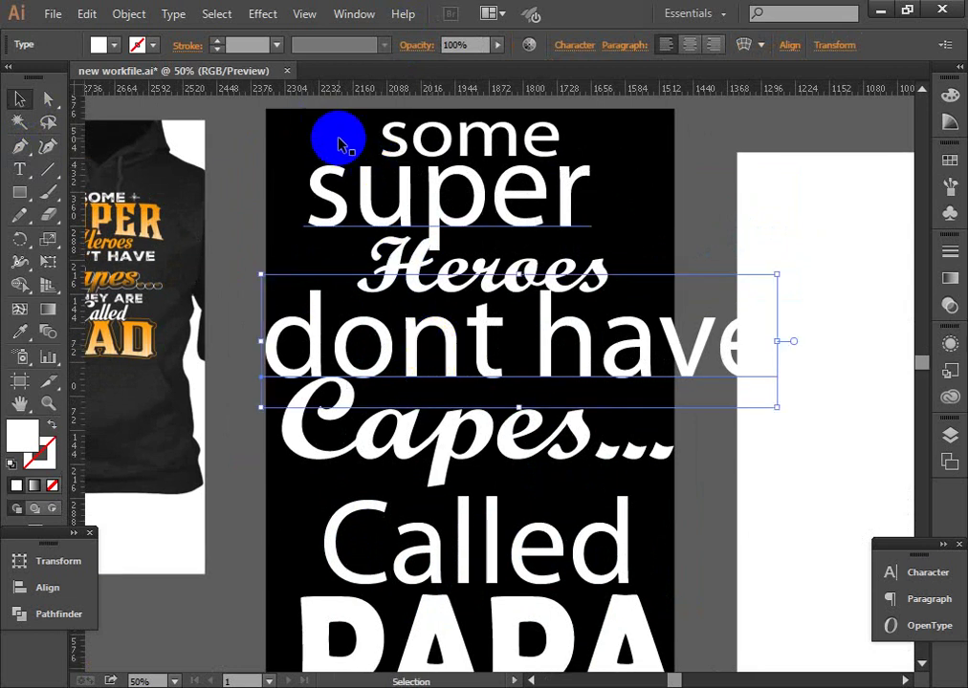
{"action": "key", "text": "ctrl+o"}
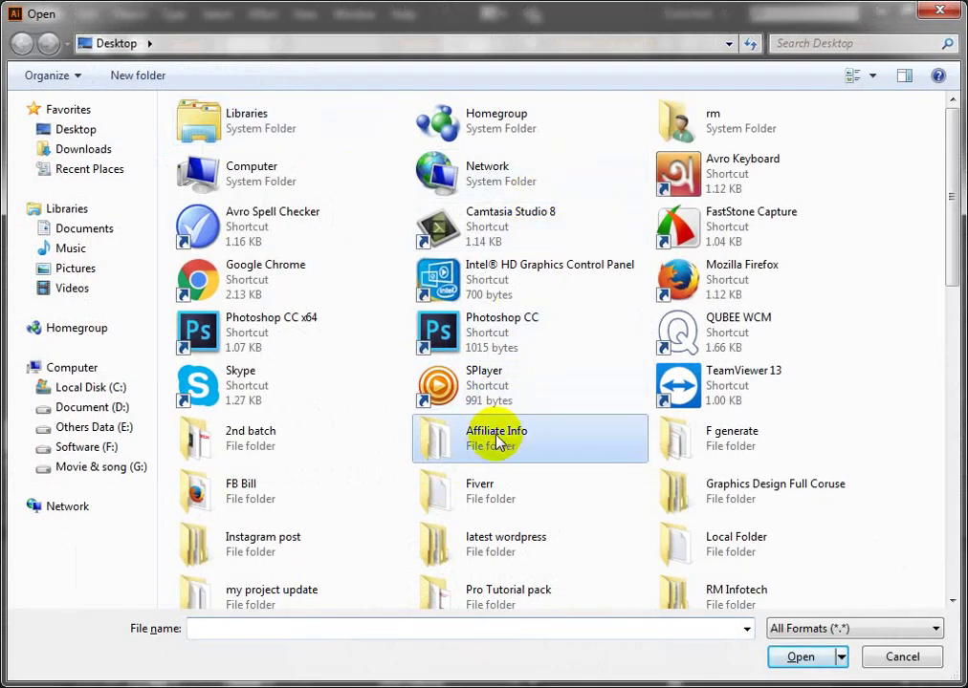
Open my fonts.eps from the Teespring folder, dismissing the link and missing-font warnings
{"action": "scroll", "coordinate": [449, 435], "scroll_direction": "down", "scroll_amount": 10}
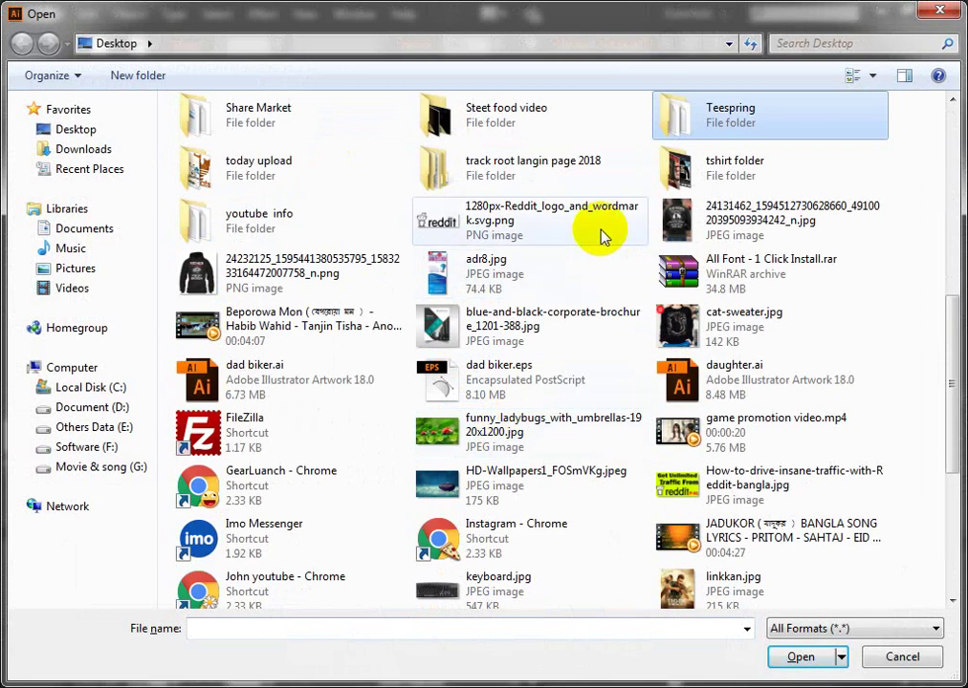
{"action": "double_click", "coordinate": [675, 115]}
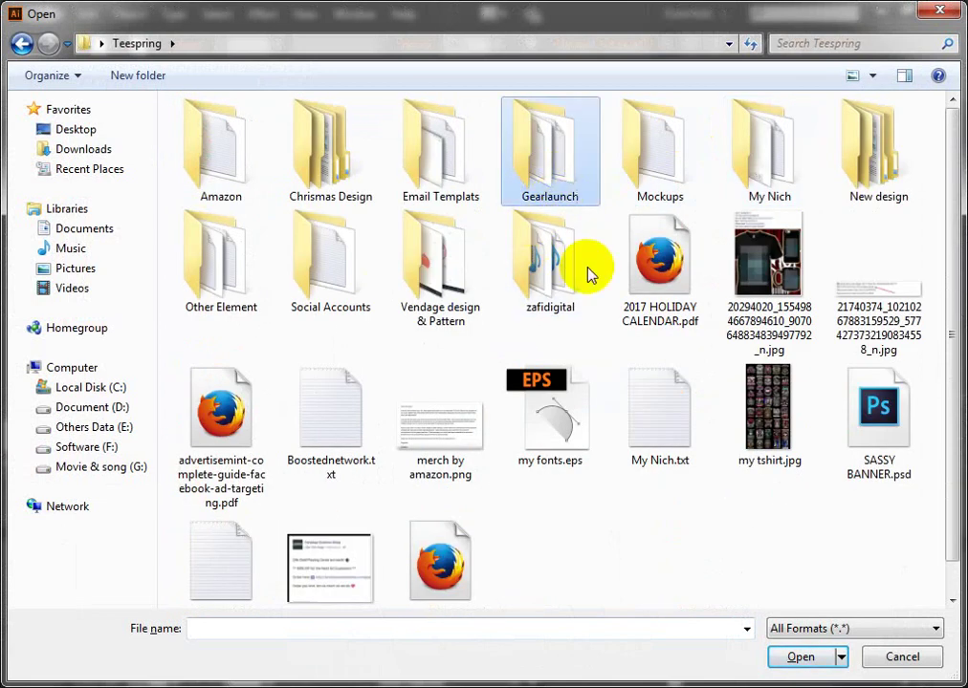
{"action": "left_click", "coordinate": [524, 392]}
{"action": "double_click", "coordinate": [524, 392]}
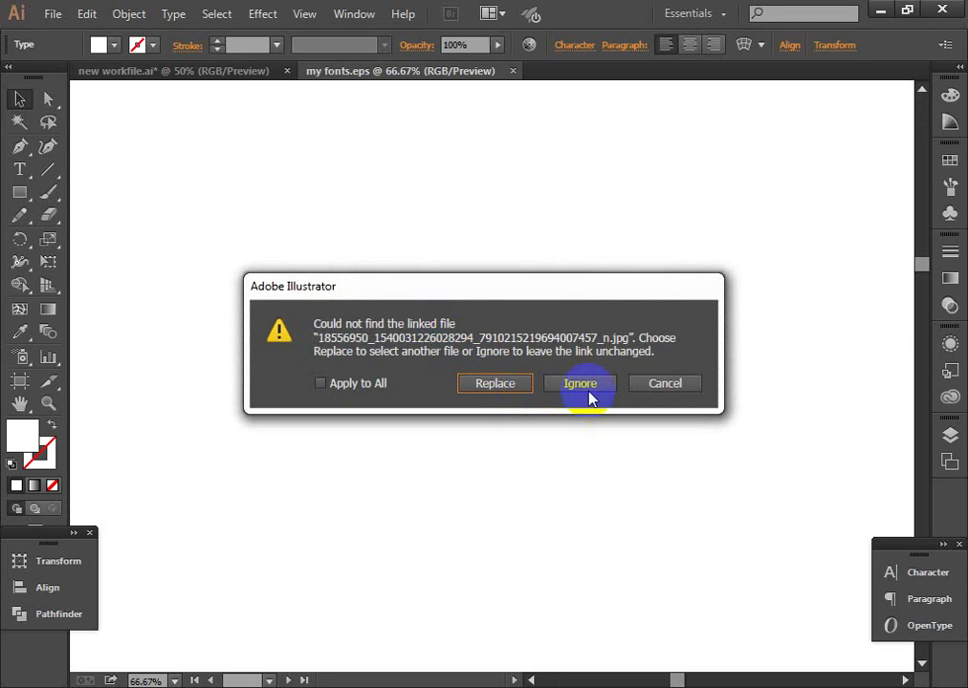
{"action": "left_click", "coordinate": [589, 399]}
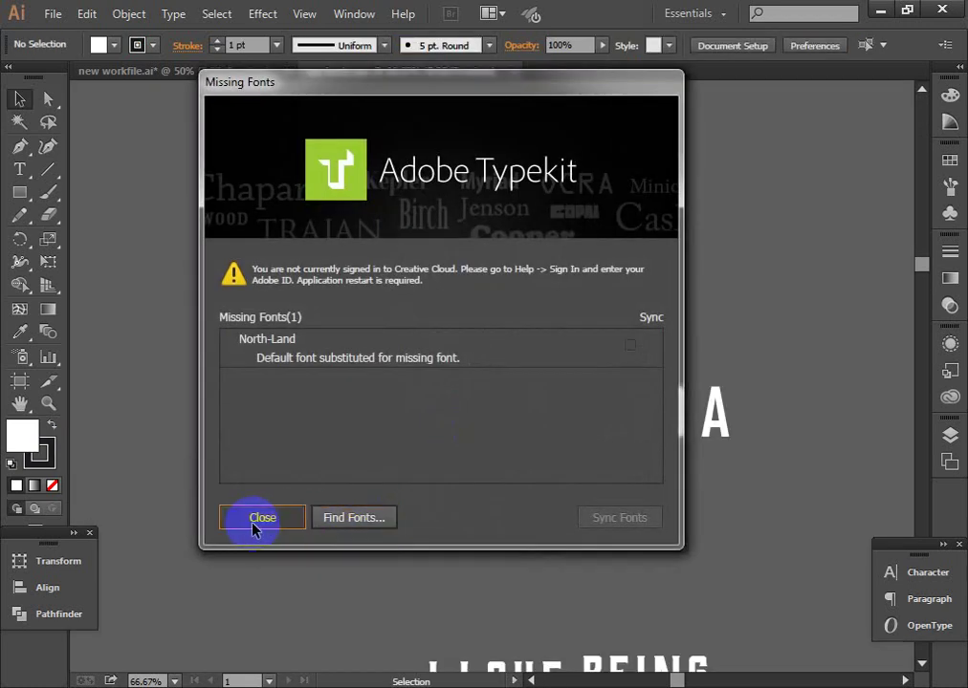
{"action": "left_click", "coordinate": [259, 520]}
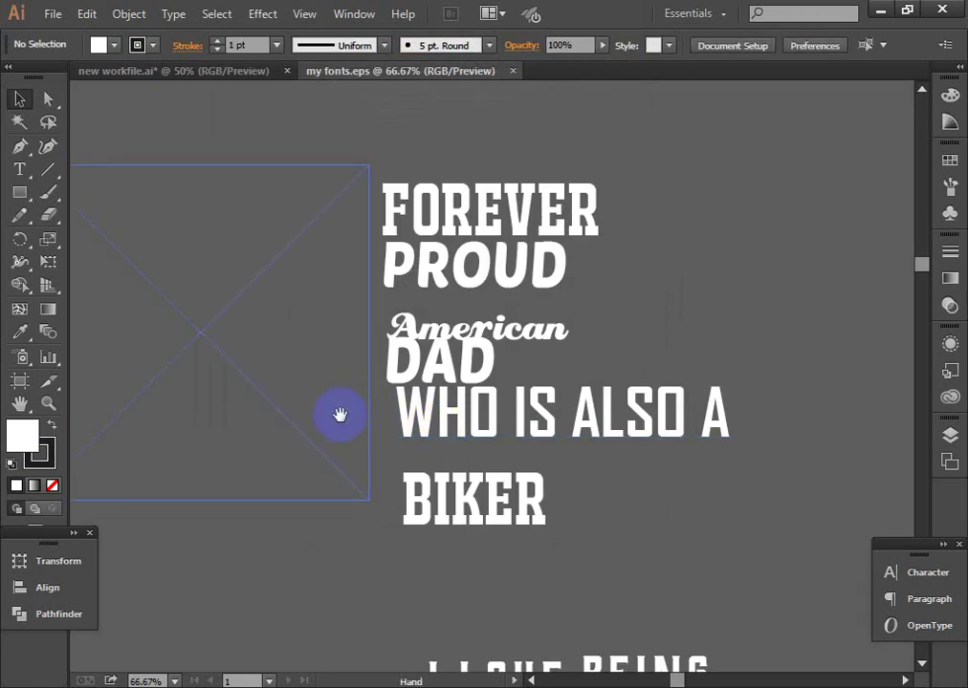
Zoom out and pan across the font sheet to browse the lettering samples
{"action": "left_click", "coordinate": [344, 414], "text": "alt"}
{"action": "left_click", "coordinate": [348, 413], "text": "alt"}
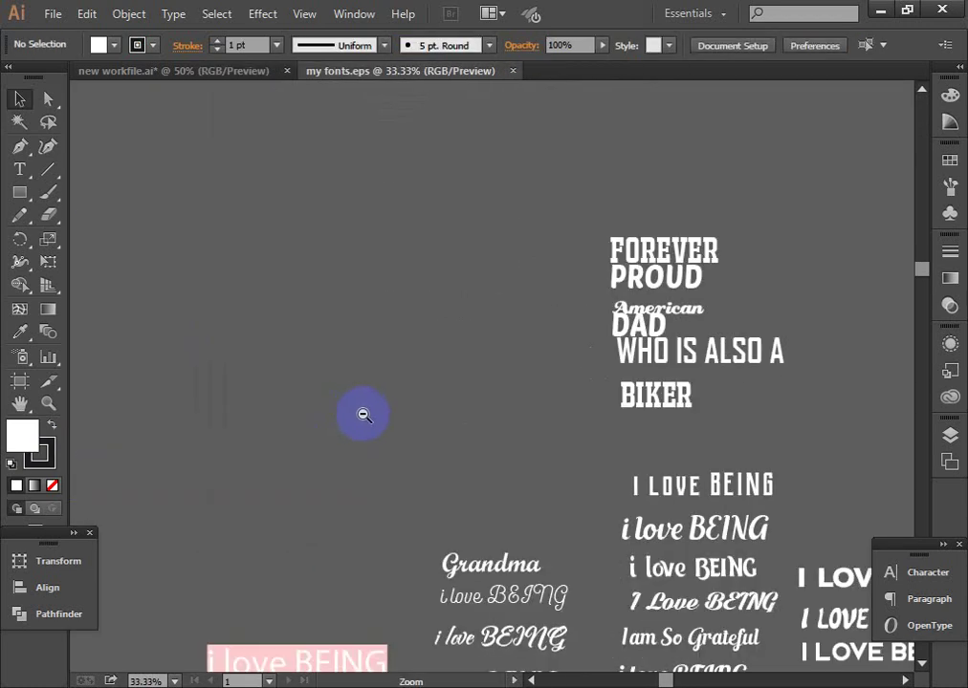
{"action": "left_click", "coordinate": [359, 413], "text": "alt"}
{"action": "mouse_move", "coordinate": [349, 367]}
{"action": "left_mouse_down"}
{"action": "mouse_move", "coordinate": [275, 353]}
{"action": "mouse_move", "coordinate": [226, 332]}
{"action": "left_mouse_up"}
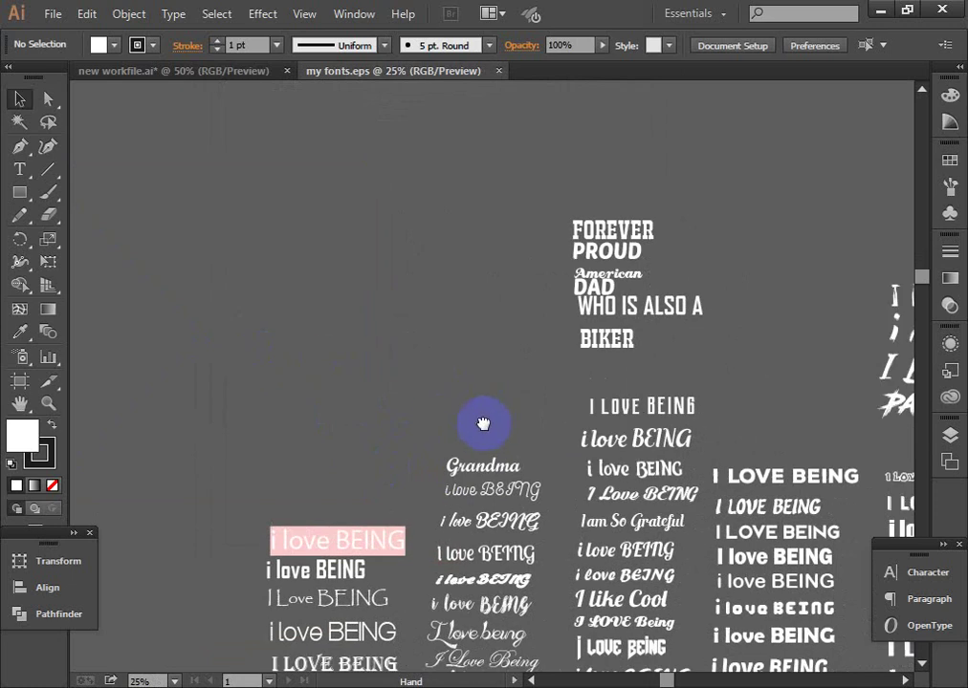
{"action": "left_click_drag", "start_coordinate": [482, 423], "coordinate": [373, 402]}
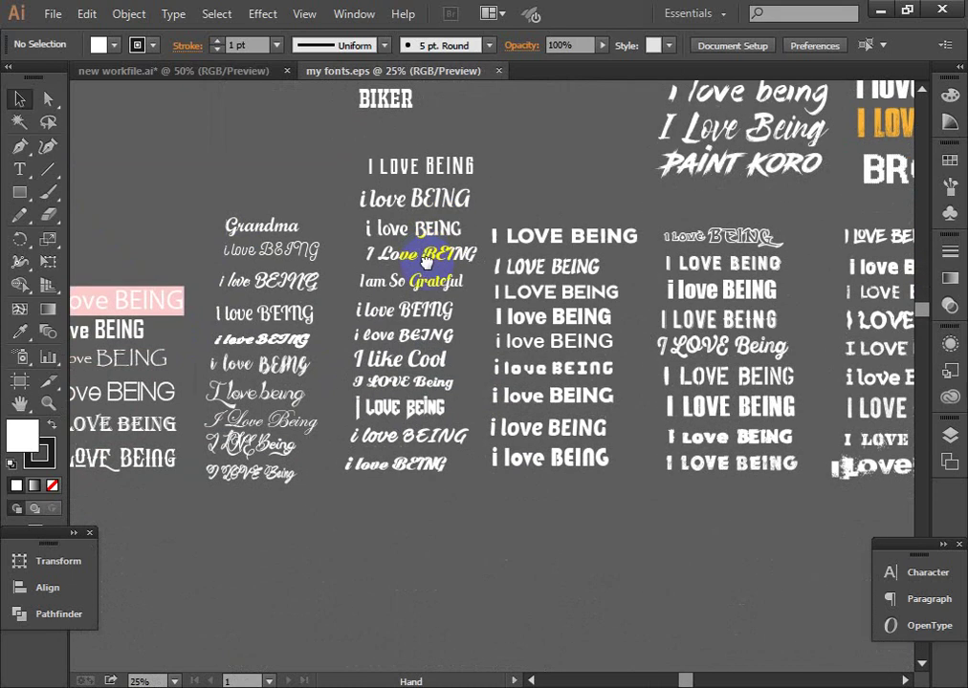
{"action": "left_click", "coordinate": [461, 363]}
{"action": "left_click", "coordinate": [465, 361]}
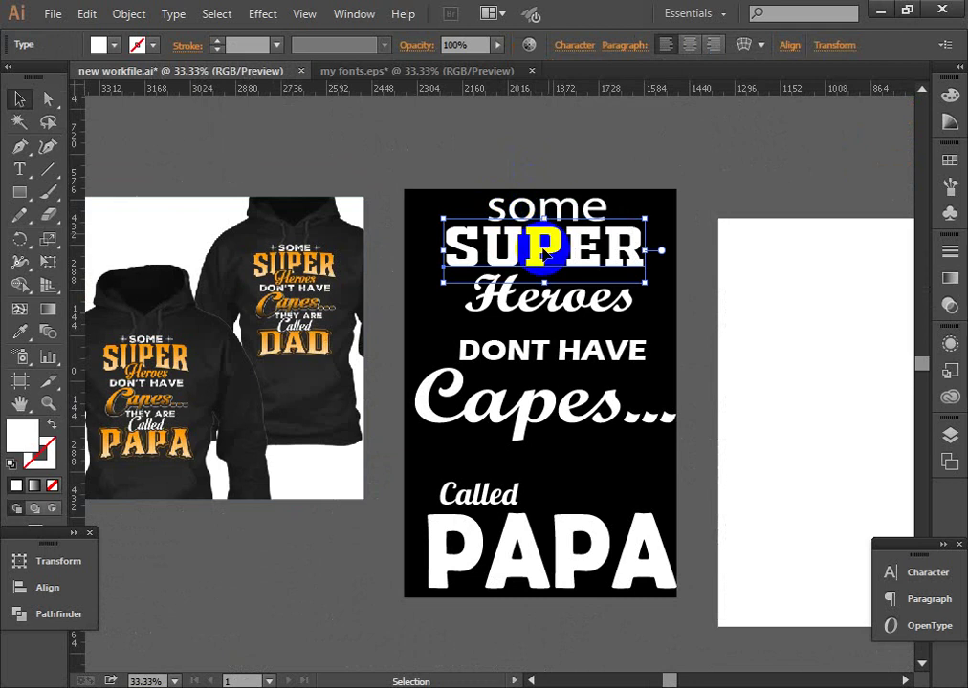
Stretch SUPER out to both artboard edges and reduce its height slightly
{"action": "left_click_drag", "start_coordinate": [543, 252], "coordinate": [533, 252]}
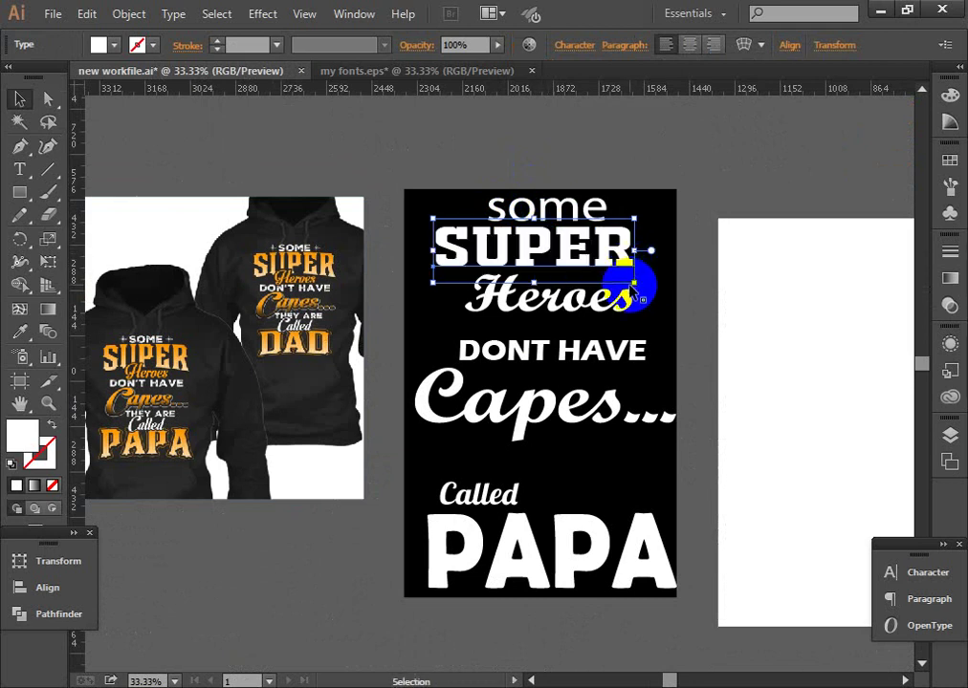
{"action": "left_click_drag", "start_coordinate": [633, 287], "coordinate": [610, 265]}
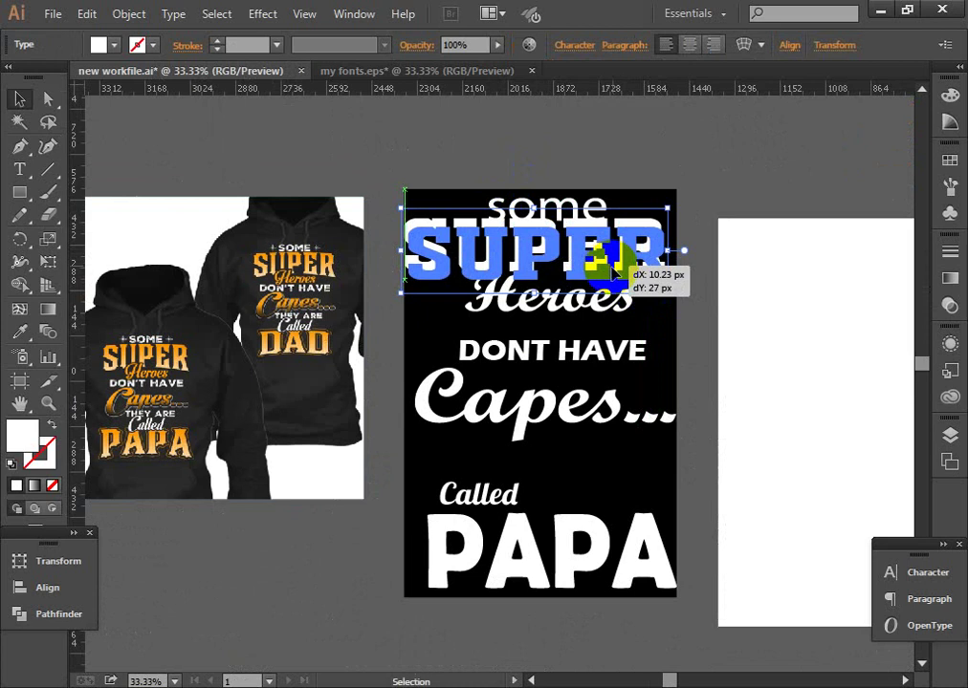
{"action": "left_click", "coordinate": [539, 270]}
{"action": "left_click", "coordinate": [467, 486]}
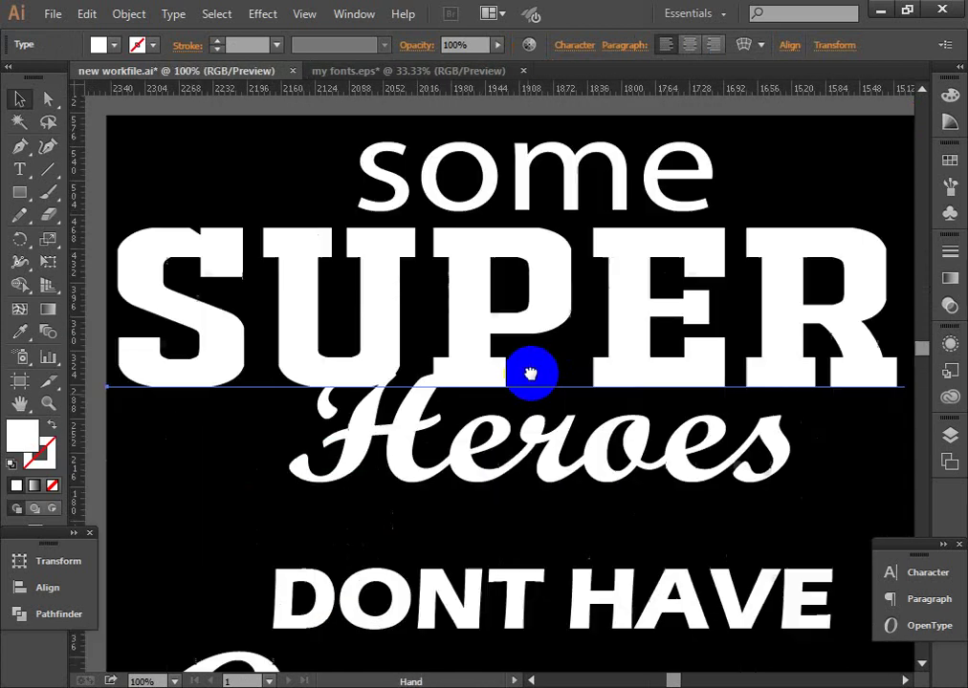
{"action": "mouse_move", "coordinate": [529, 372]}
{"action": "left_mouse_down"}
{"action": "mouse_move", "coordinate": [550, 349]}
{"action": "mouse_move", "coordinate": [442, 368]}
{"action": "left_mouse_up"}
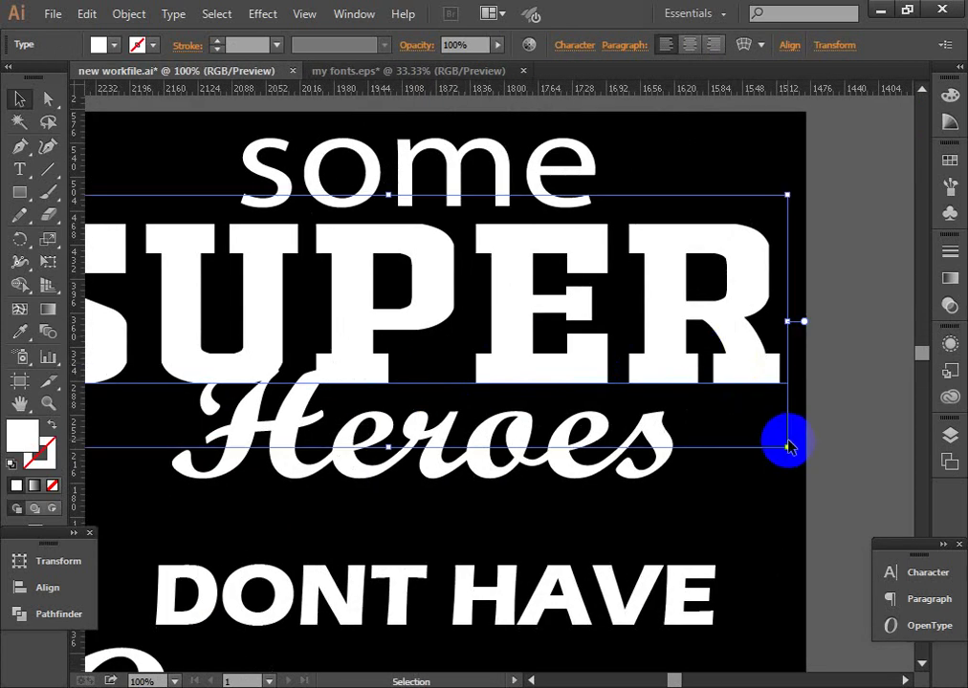
{"action": "left_click_drag", "start_coordinate": [786, 449], "coordinate": [812, 471]}
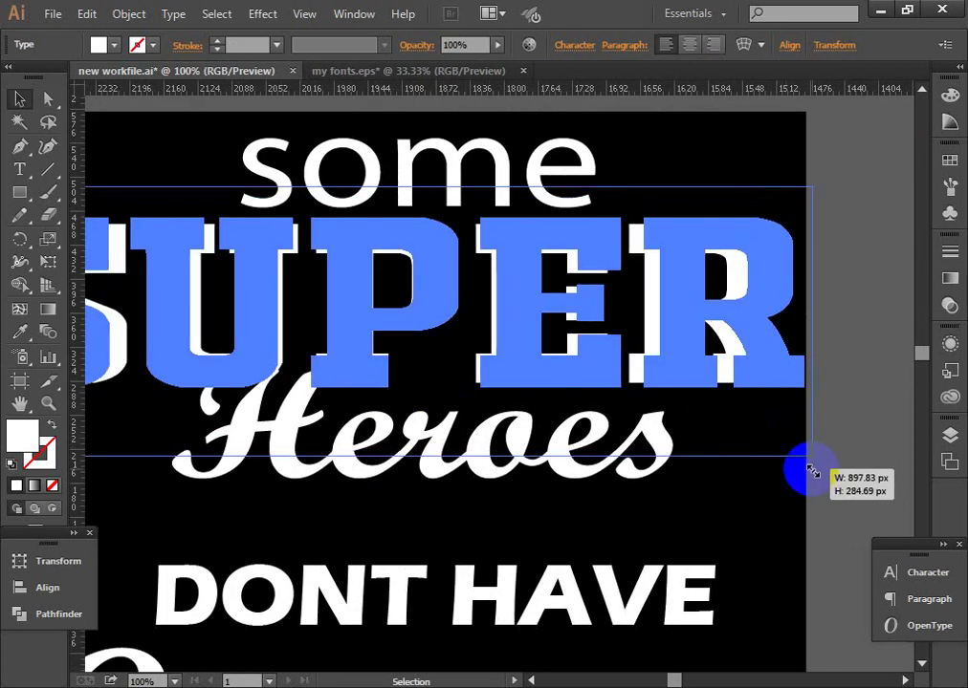
{"action": "left_click_drag", "start_coordinate": [378, 324], "coordinate": [709, 350]}
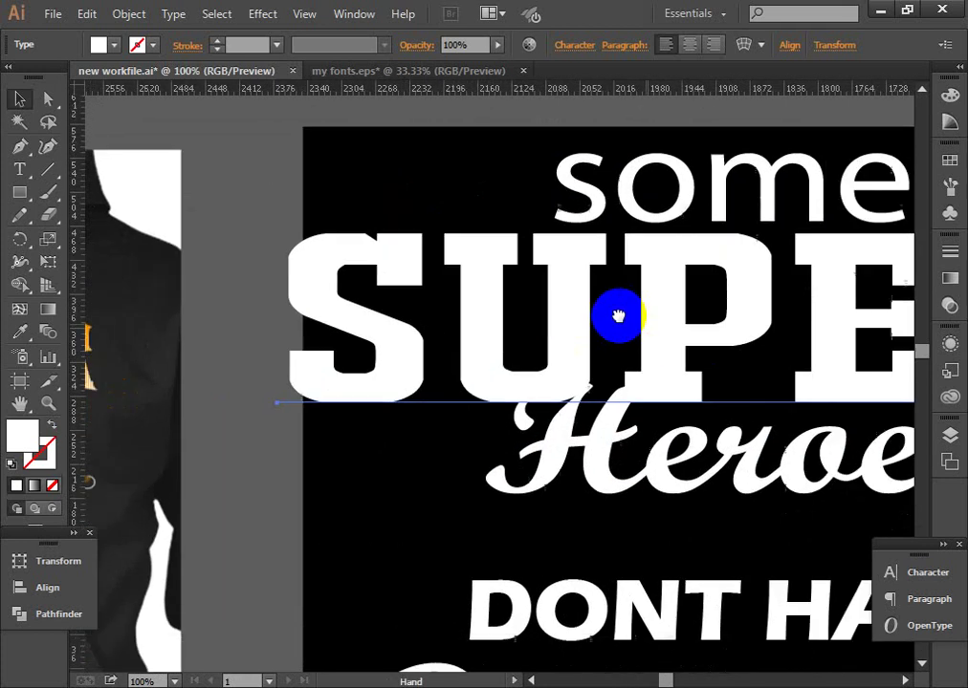
{"action": "left_click", "coordinate": [374, 346]}
{"action": "left_click_drag", "start_coordinate": [274, 335], "coordinate": [290, 335]}
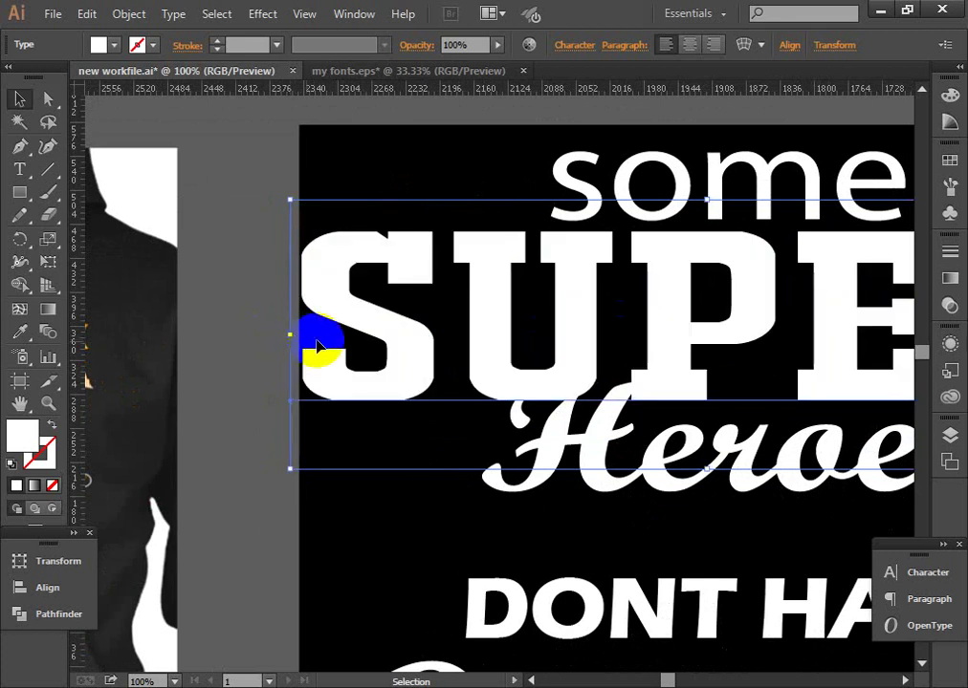
{"action": "mouse_move", "coordinate": [444, 316]}
{"action": "left_mouse_down"}
{"action": "mouse_move", "coordinate": [460, 312]}
{"action": "mouse_move", "coordinate": [406, 328]}
{"action": "left_mouse_up"}
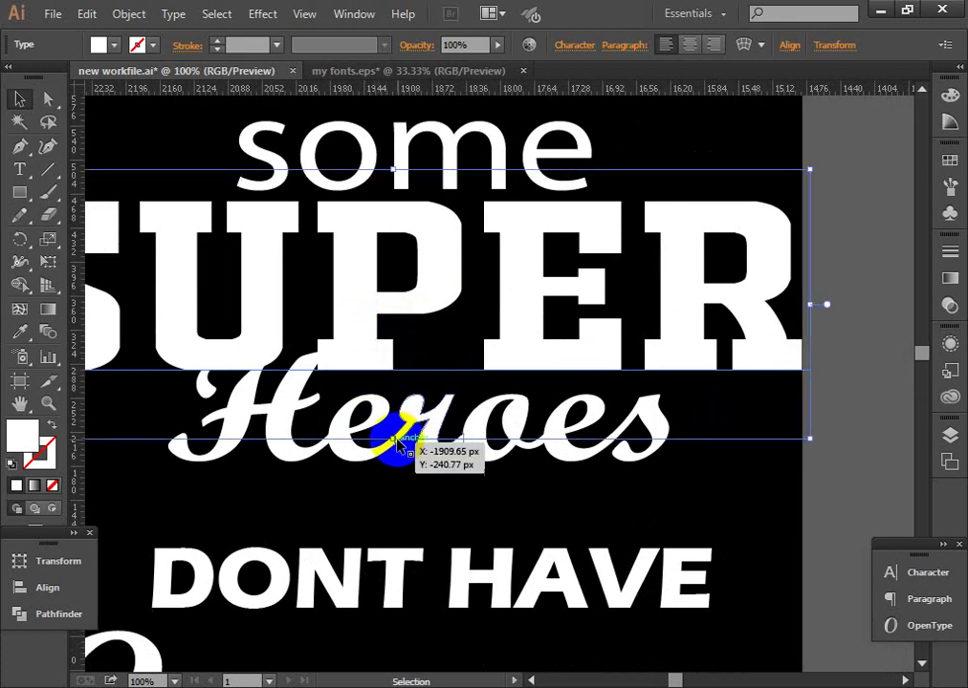
{"action": "left_click_drag", "start_coordinate": [393, 438], "coordinate": [395, 421]}
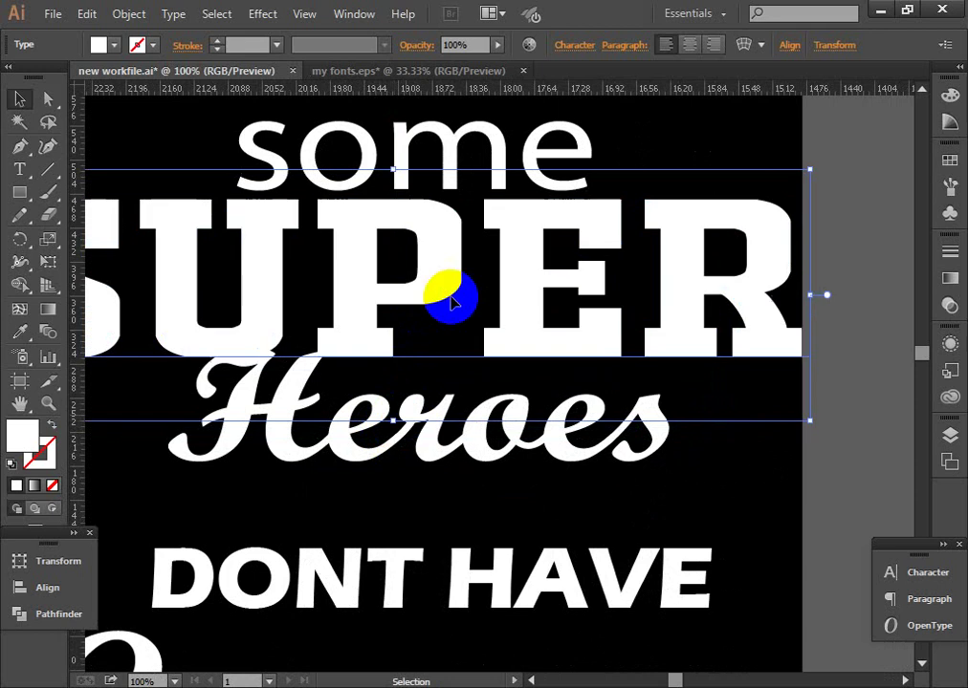
Zoom out to the whole artboard and nudge SUPER down and left into place
{"action": "left_click", "coordinate": [440, 150]}
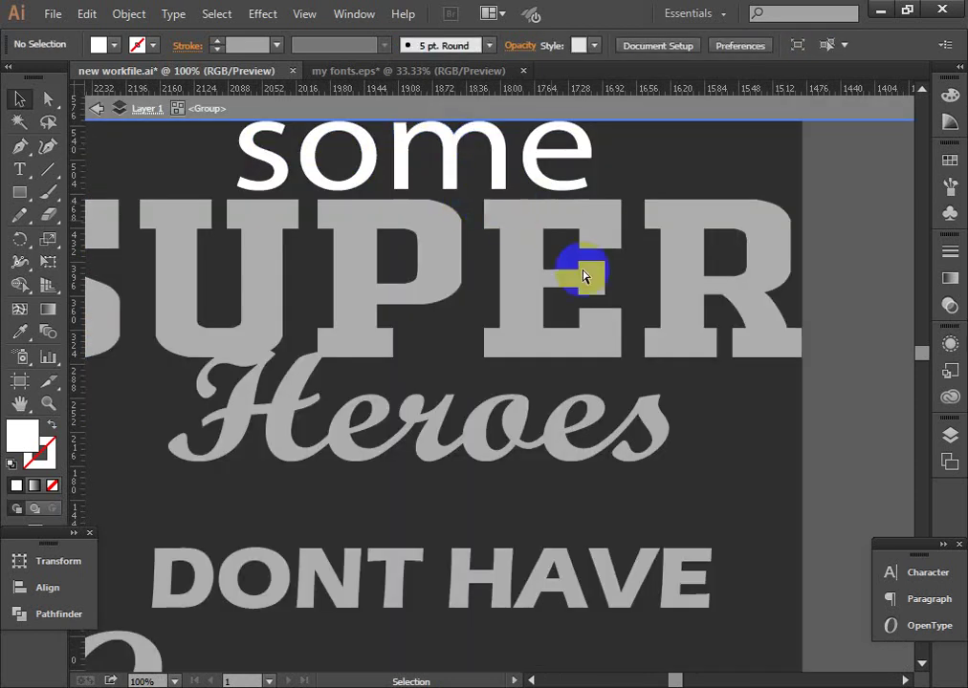
{"action": "left_click_drag", "start_coordinate": [413, 150], "coordinate": [655, 287]}
{"action": "left_click", "coordinate": [814, 171]}
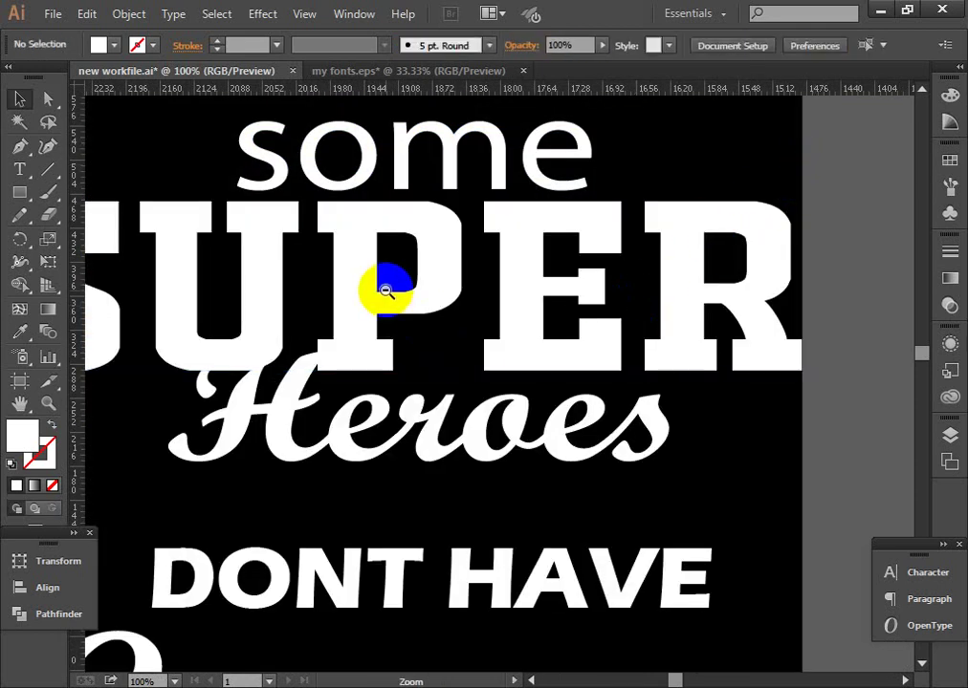
{"action": "key", "text": "ctrl+minus"}
{"action": "key", "text": "ctrl+minus"}
{"action": "left_click_drag", "start_coordinate": [535, 443], "coordinate": [369, 239]}
{"action": "left_click_drag", "start_coordinate": [470, 325], "coordinate": [479, 334]}
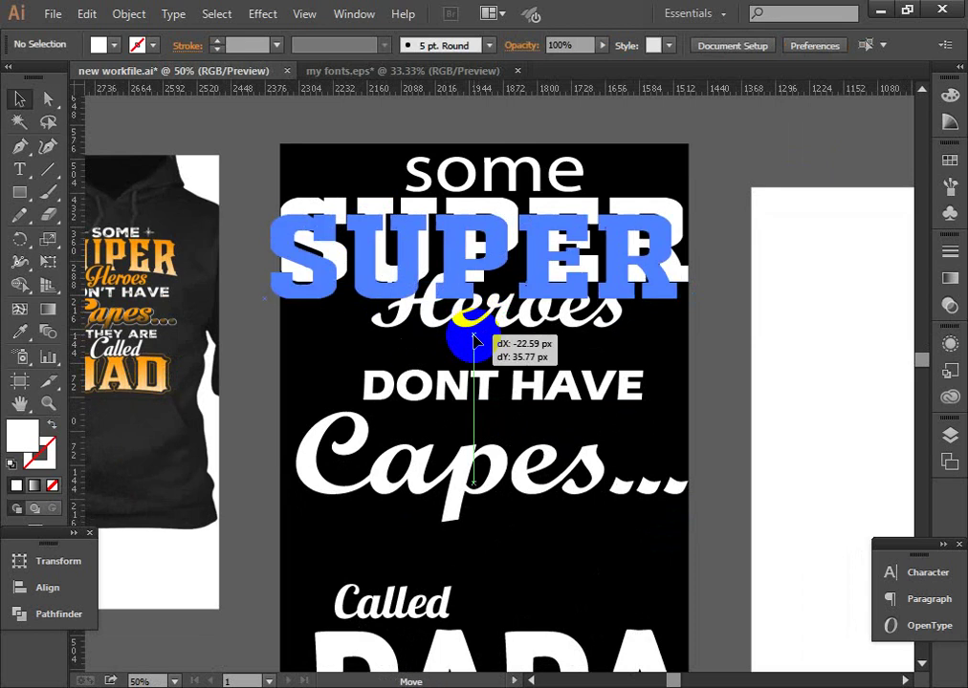
Move Heroes below SUPER, centre DONT HAVE, and raise Capes... closer to it
{"action": "key", "text": "v"}
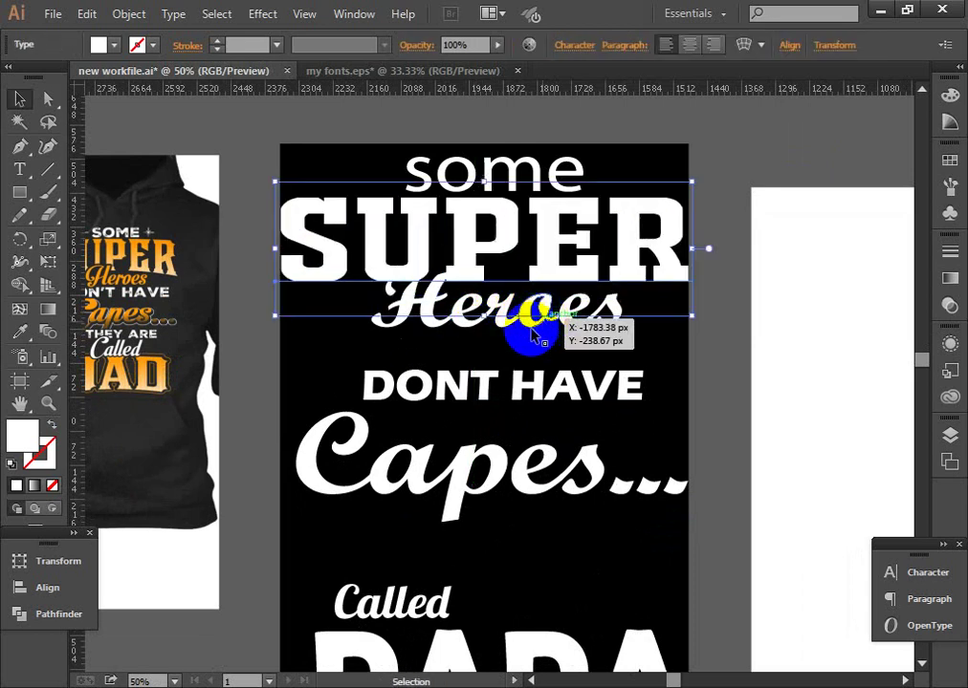
{"action": "left_click", "coordinate": [528, 323]}
{"action": "left_click_drag", "start_coordinate": [530, 330], "coordinate": [524, 335]}
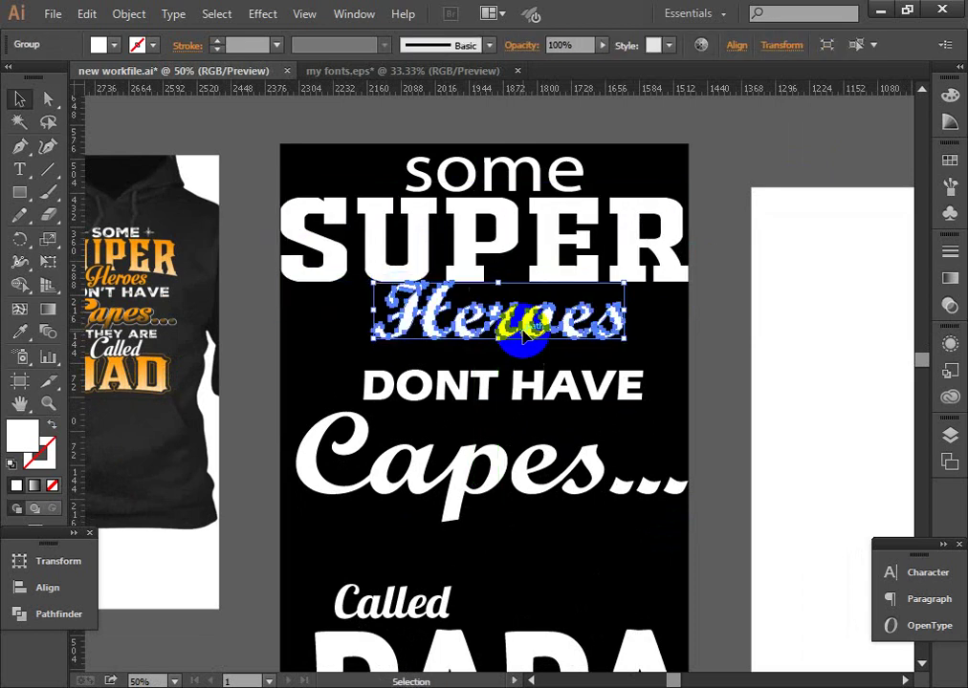
{"action": "left_click", "coordinate": [545, 221]}
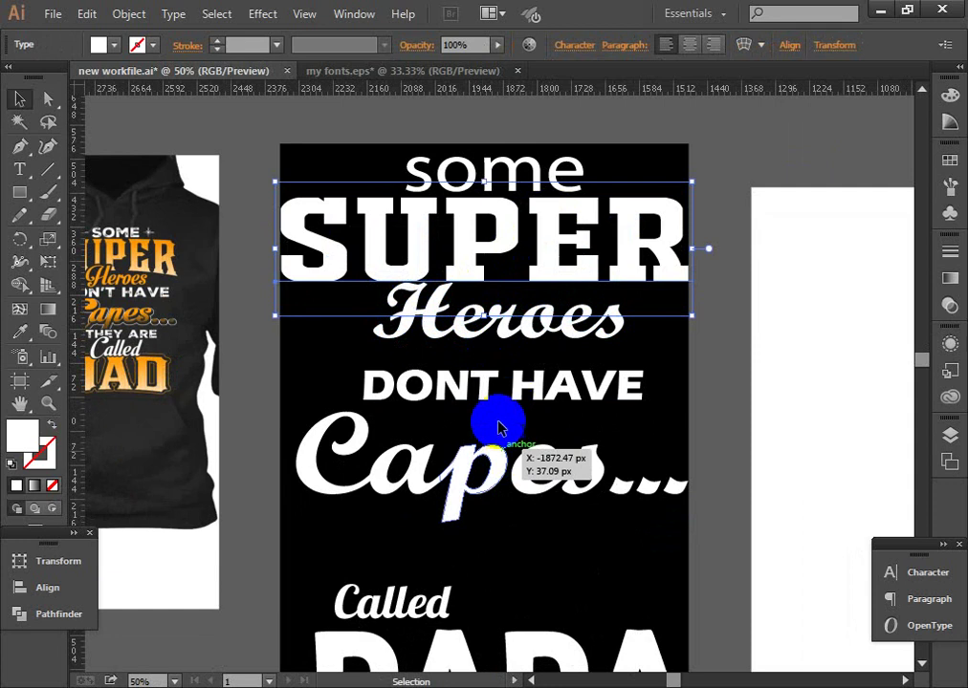
{"action": "left_click_drag", "start_coordinate": [504, 387], "coordinate": [483, 402]}
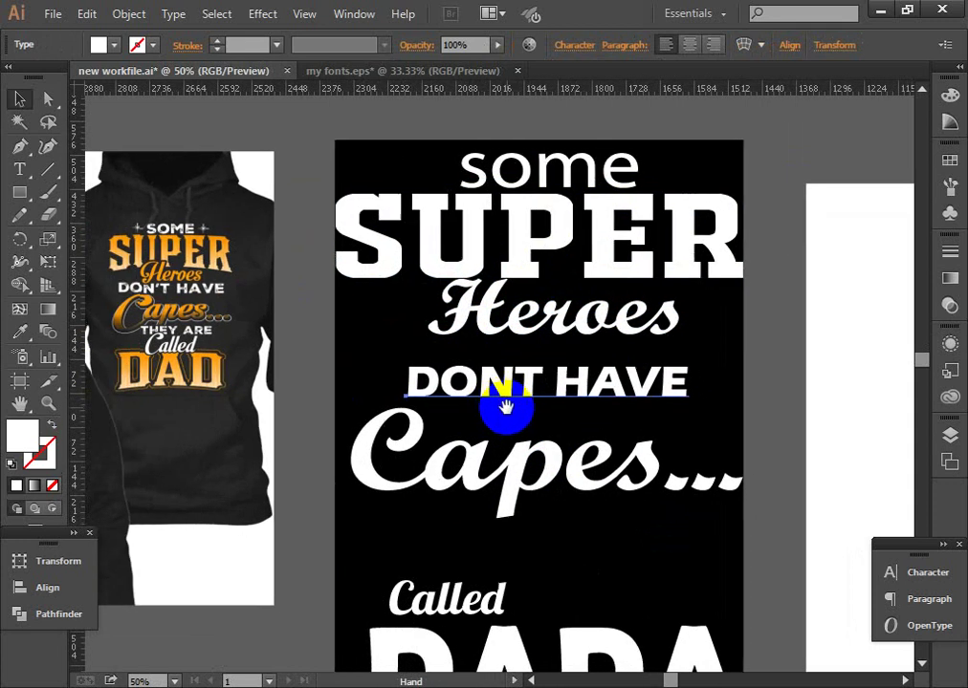
{"action": "mouse_move", "coordinate": [536, 480]}
{"action": "left_mouse_down"}
{"action": "mouse_move", "coordinate": [546, 448]}
{"action": "mouse_move", "coordinate": [545, 461]}
{"action": "mouse_move", "coordinate": [525, 449]}
{"action": "left_mouse_up"}
Move Called under Capes..., PAPA beneath Called, and widen PAPA to both artboard edges
{"action": "scroll", "coordinate": [540, 449], "scroll_direction": "down", "scroll_amount": 1}
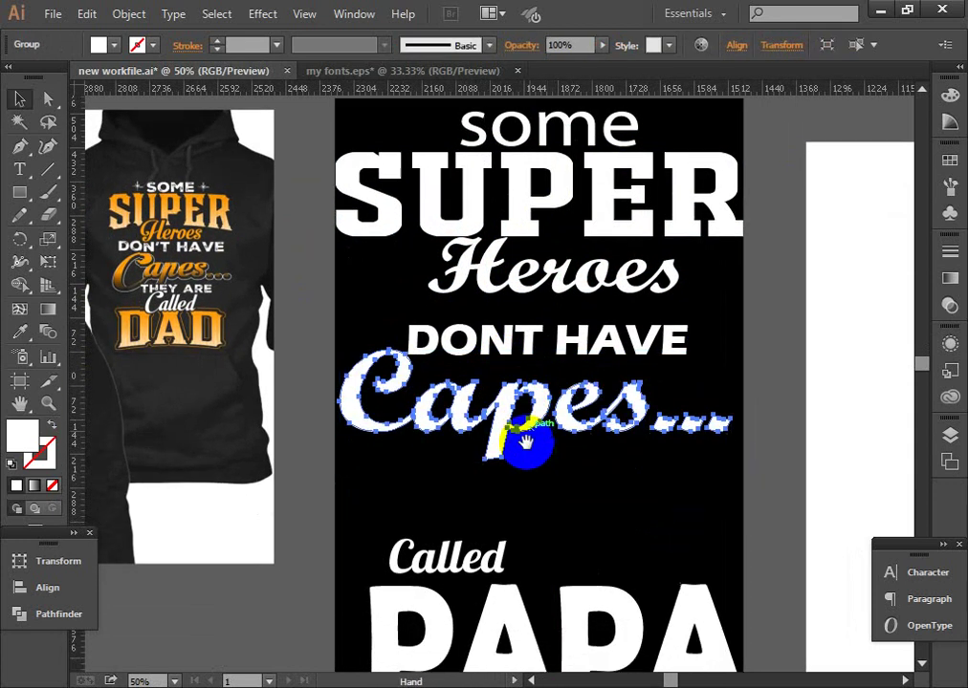
{"action": "mouse_move", "coordinate": [492, 560]}
{"action": "left_mouse_down"}
{"action": "mouse_move", "coordinate": [579, 525]}
{"action": "mouse_move", "coordinate": [620, 536]}
{"action": "mouse_move", "coordinate": [624, 512]}
{"action": "left_mouse_up"}
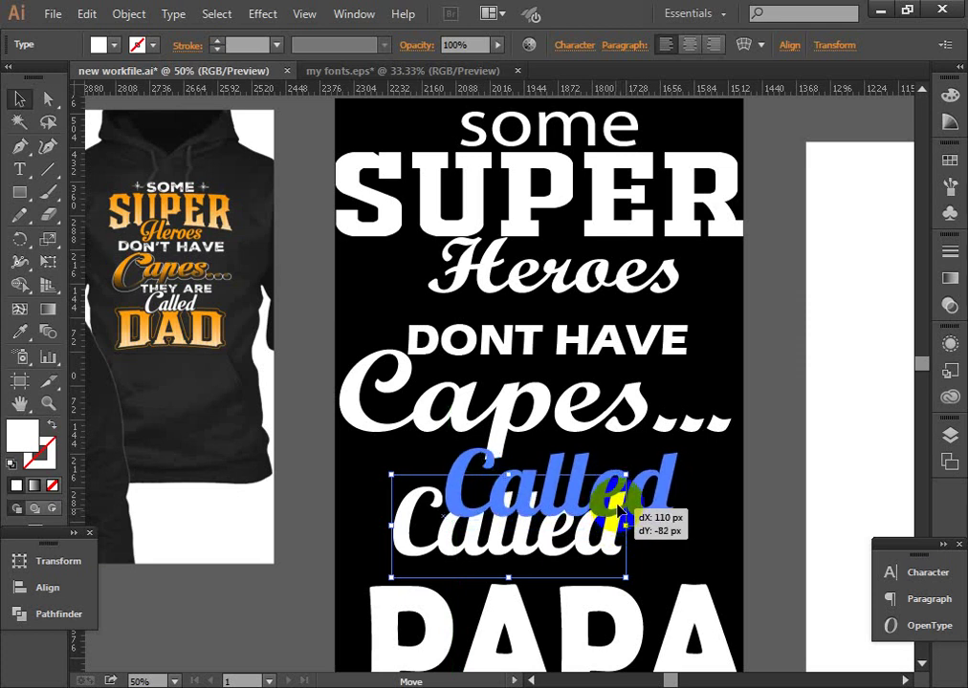
{"action": "left_click_drag", "start_coordinate": [624, 516], "coordinate": [618, 511]}
{"action": "left_click_drag", "start_coordinate": [587, 634], "coordinate": [570, 578]}
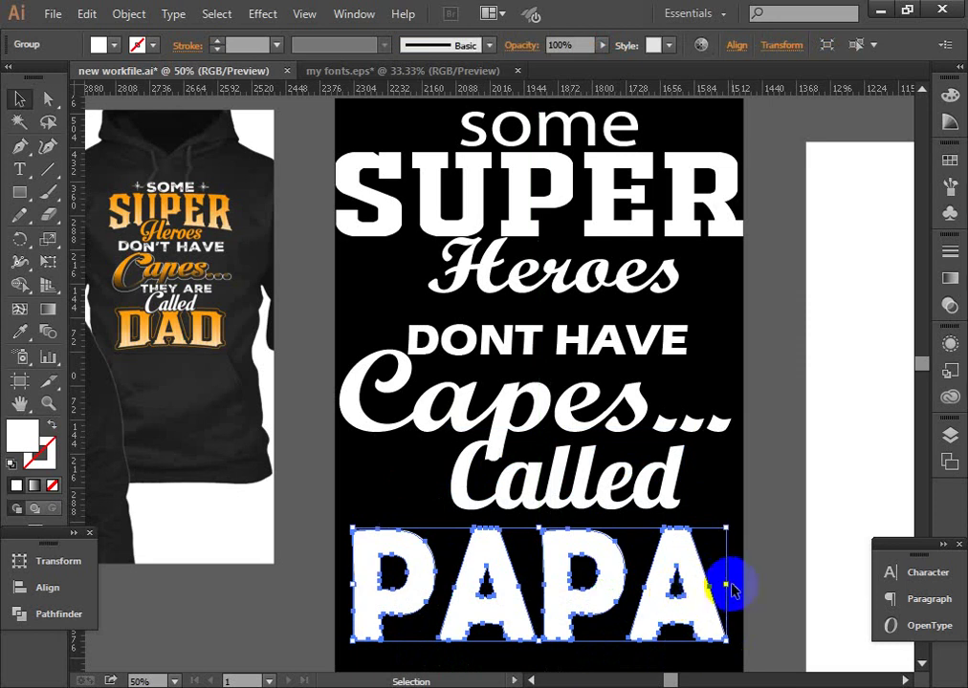
{"action": "left_click_drag", "start_coordinate": [727, 585], "coordinate": [741, 585]}
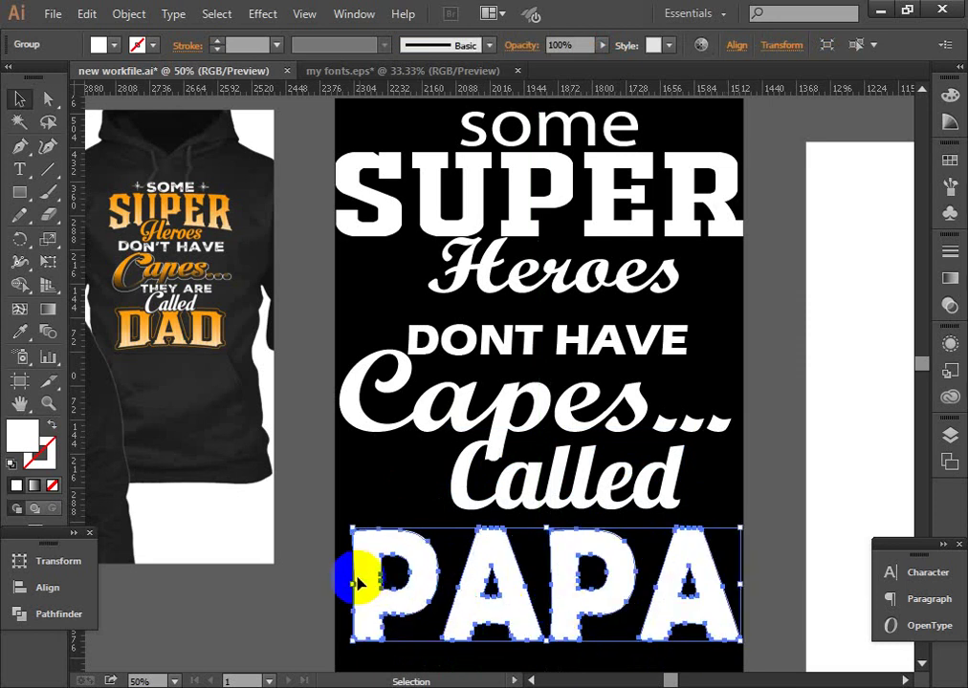
{"action": "left_click_drag", "start_coordinate": [354, 585], "coordinate": [333, 582]}
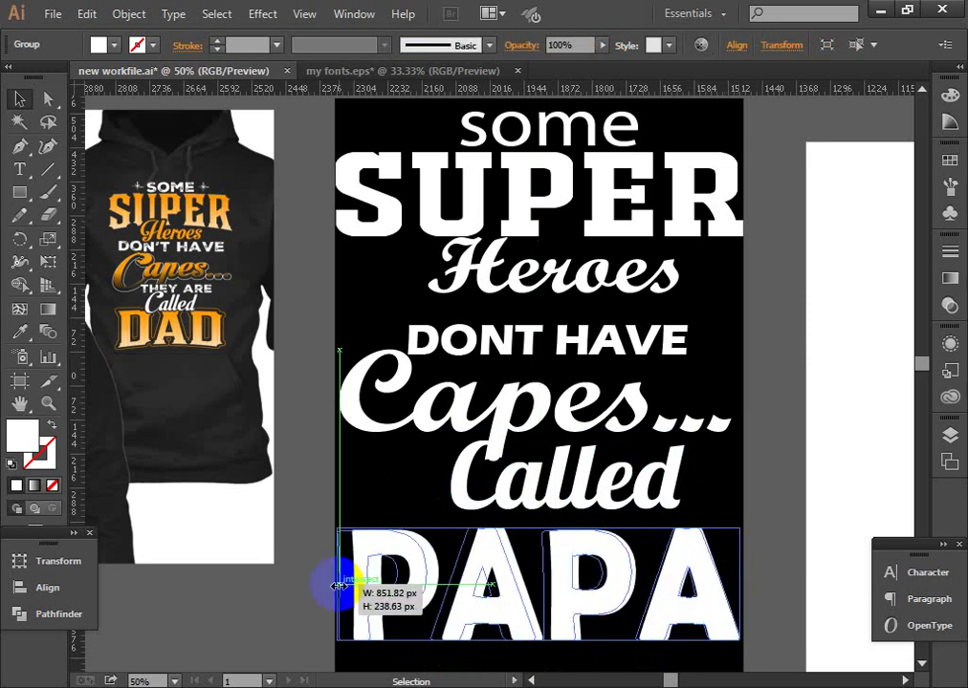
Select the 'some' and SUPER lines together
{"action": "left_click", "coordinate": [774, 383]}
{"action": "left_click_drag", "start_coordinate": [659, 443], "coordinate": [652, 420]}
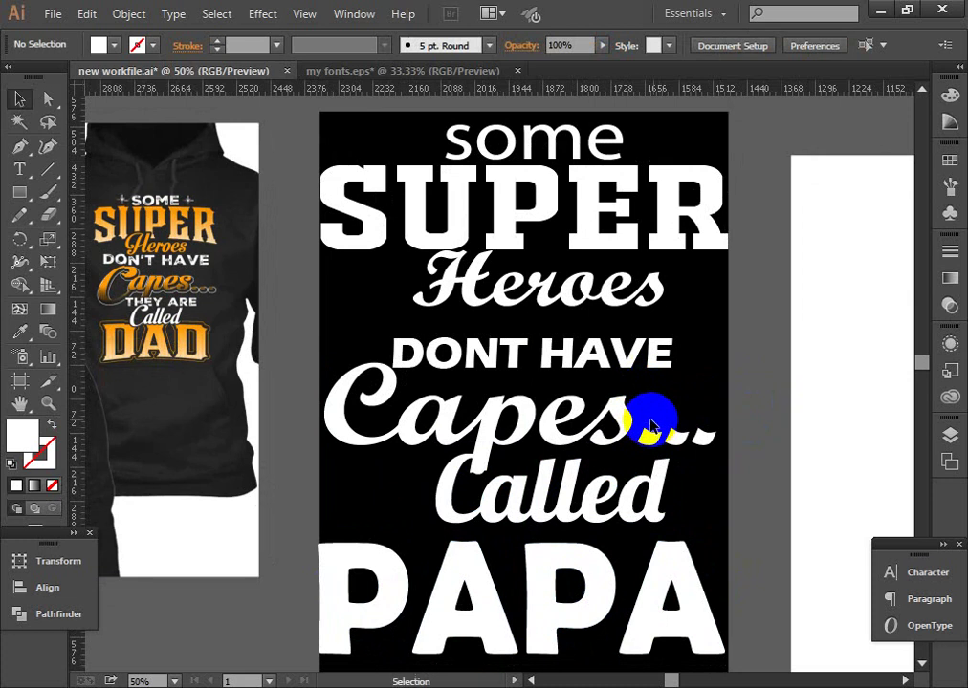
{"action": "scroll", "coordinate": [581, 321], "scroll_direction": "up", "scroll_amount": 2}
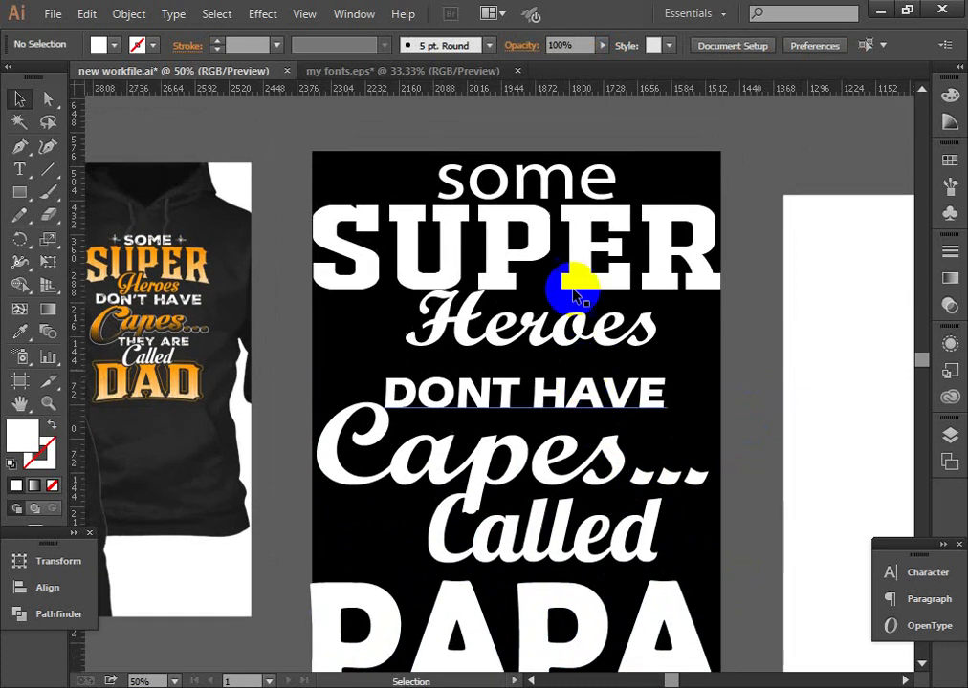
{"action": "mouse_move", "coordinate": [453, 124]}
{"action": "left_mouse_down"}
{"action": "mouse_move", "coordinate": [526, 233]}
{"action": "mouse_move", "coordinate": [546, 222]}
{"action": "left_mouse_up"}
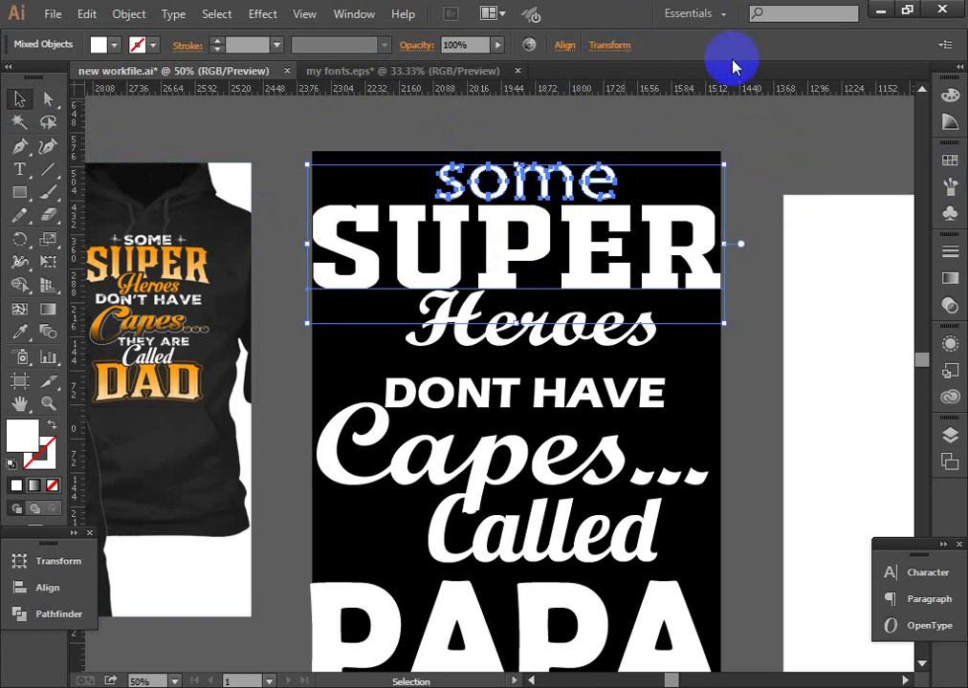
Horizontally centre 'some' and SUPER with the Align panel, then nudge them slightly left
{"action": "left_click", "coordinate": [347, 15]}
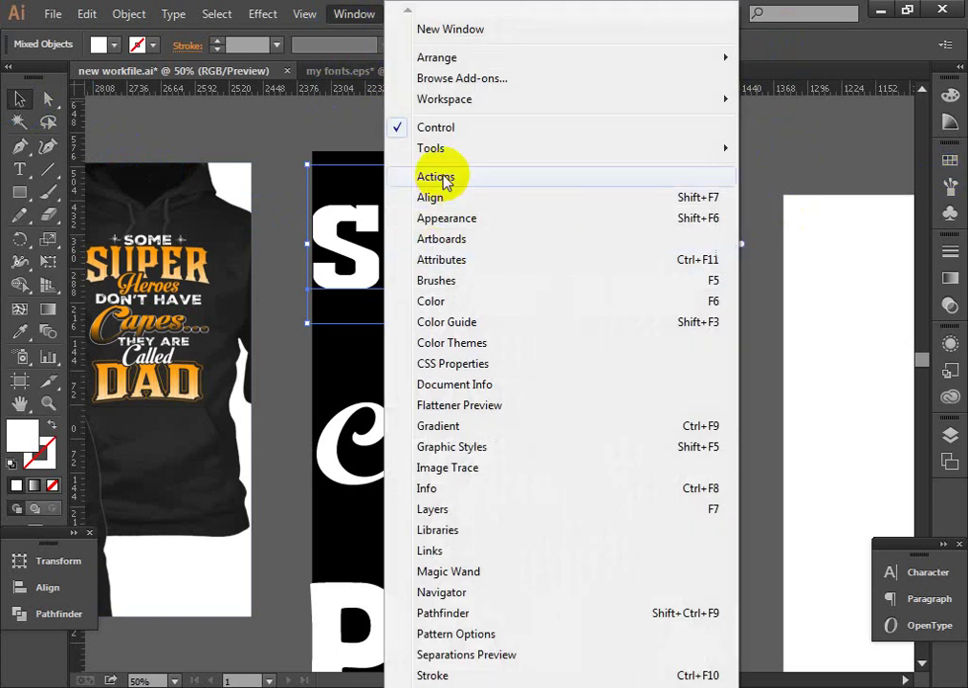
{"action": "left_click", "coordinate": [450, 199]}
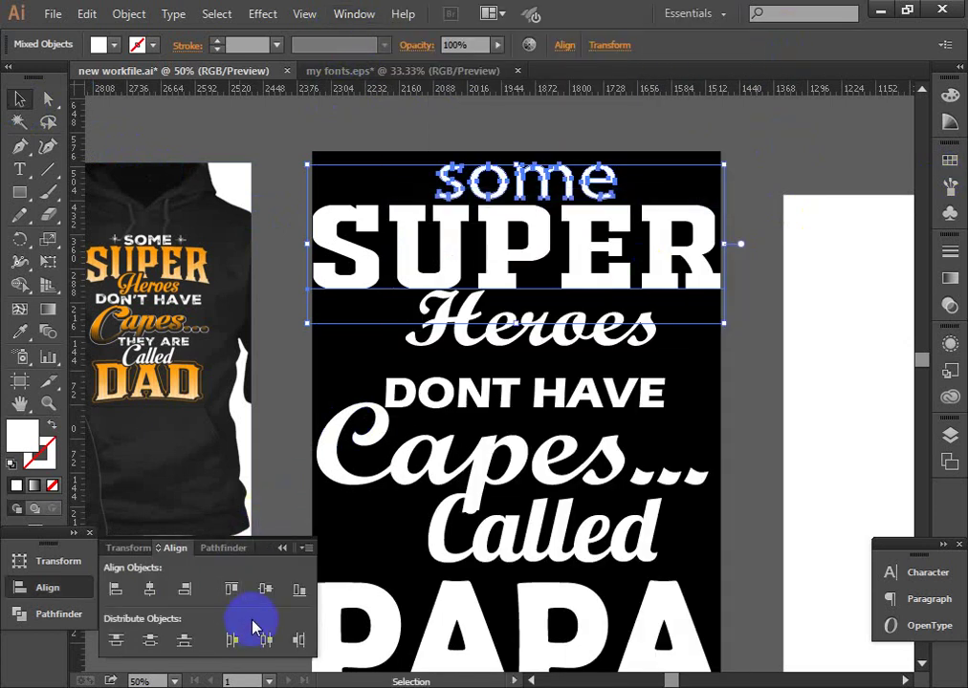
{"action": "left_click", "coordinate": [150, 590]}
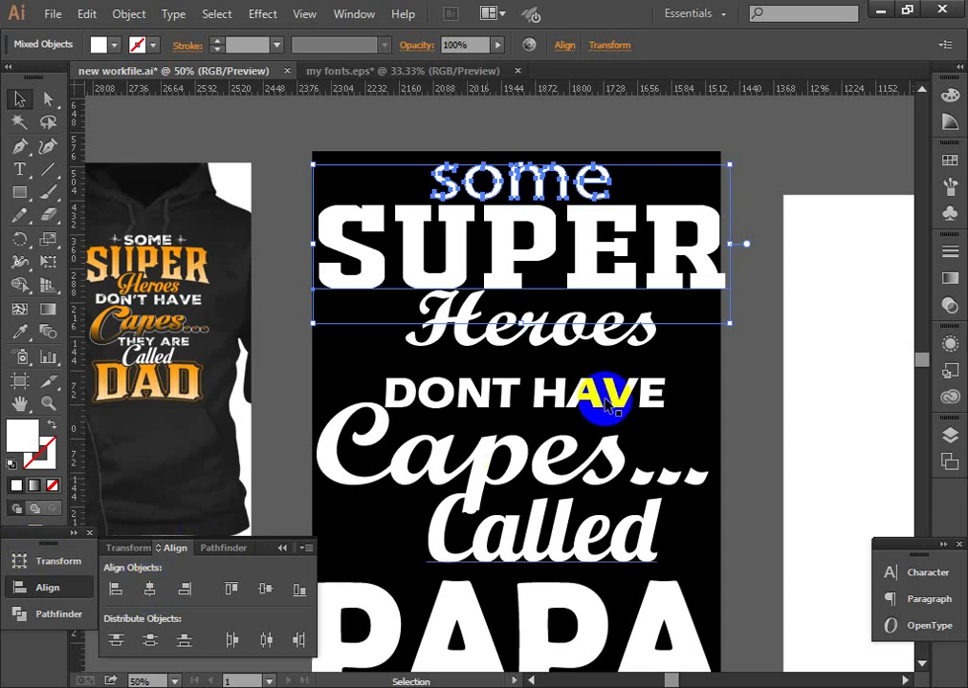
{"action": "left_click", "coordinate": [579, 131]}
{"action": "left_click", "coordinate": [544, 260]}
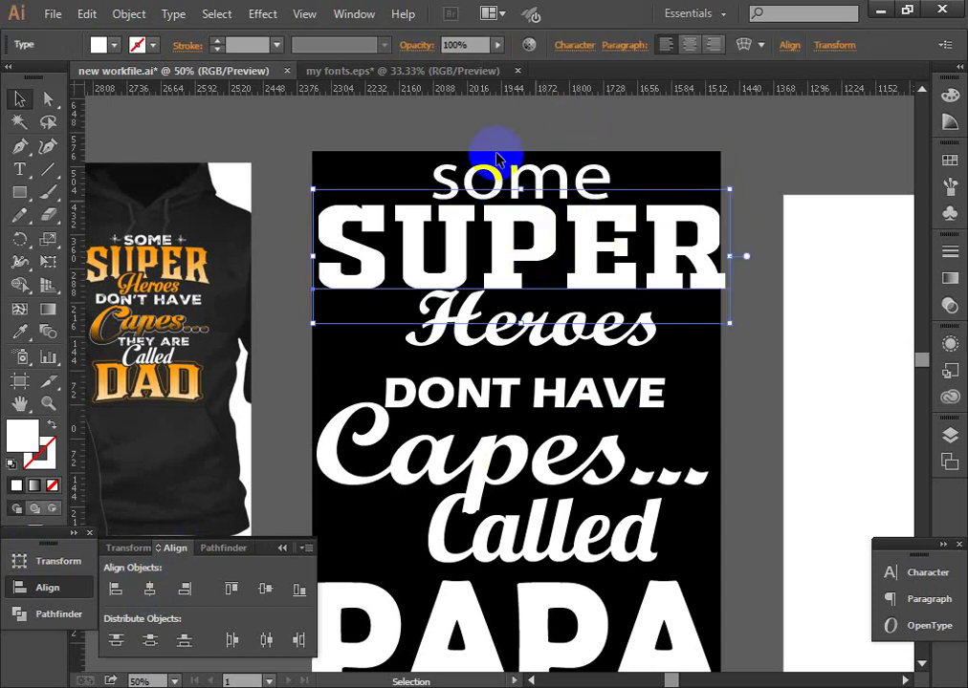
{"action": "left_click_drag", "start_coordinate": [493, 151], "coordinate": [521, 230]}
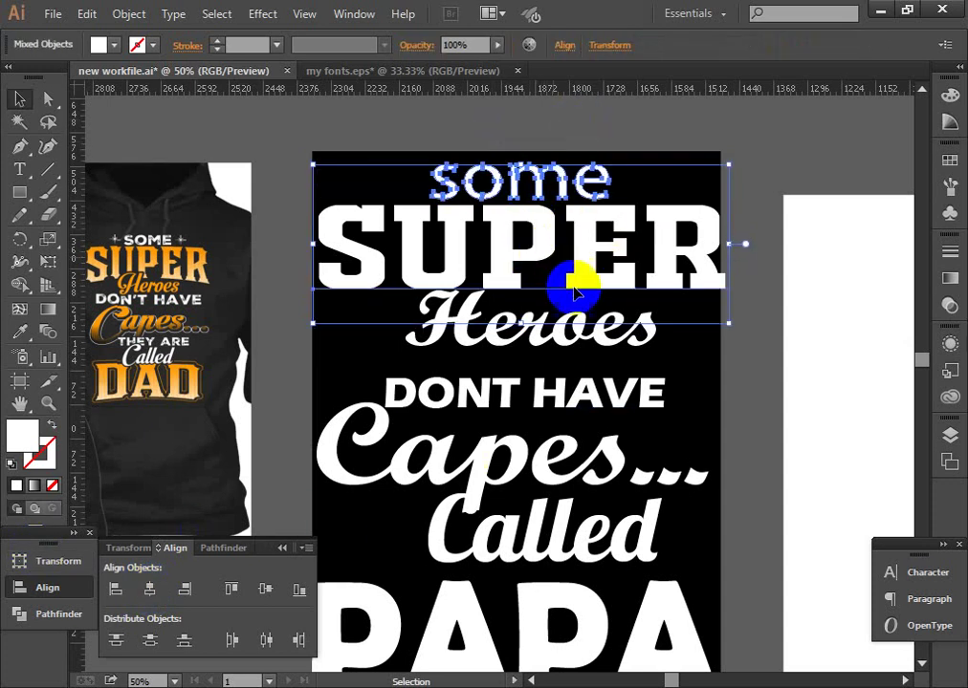
{"action": "key", "text": "shift+Left"}
{"action": "key", "text": "Left"}
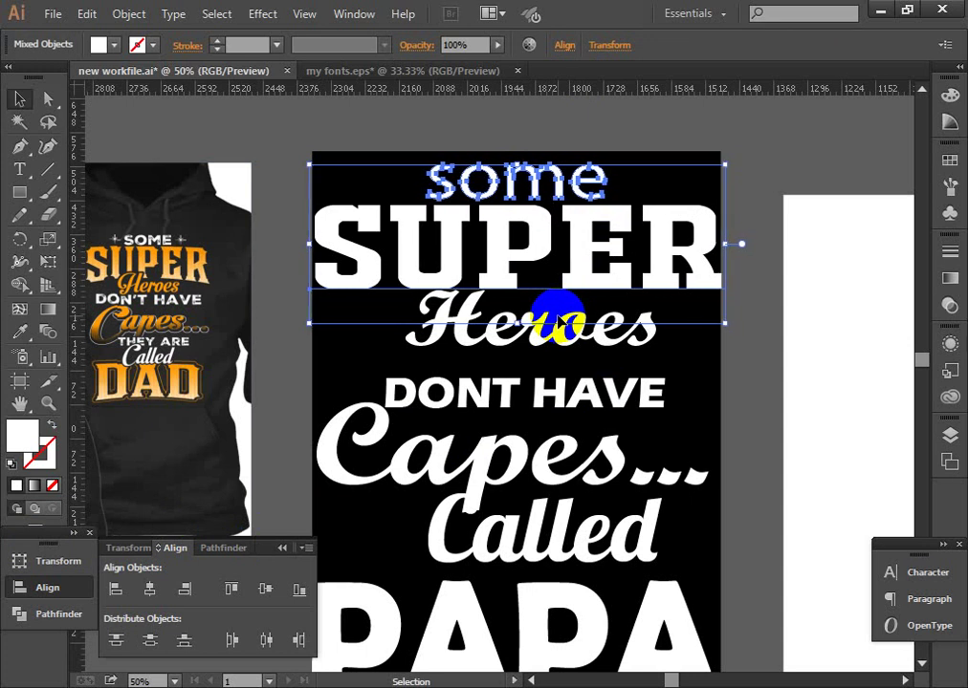
Select SUPER on its own
{"action": "left_click", "coordinate": [751, 159]}
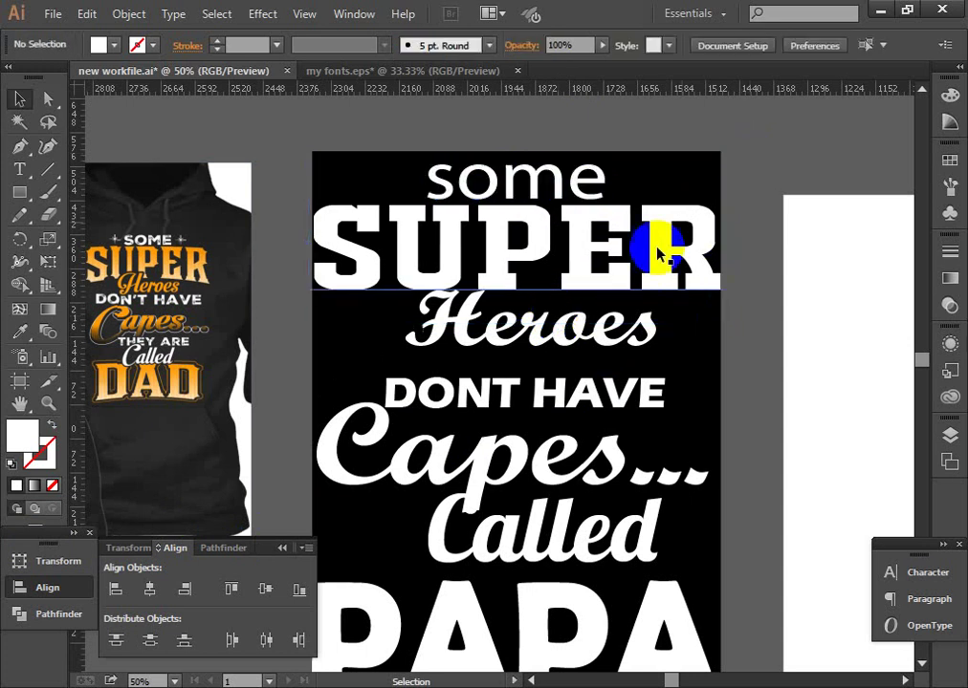
{"action": "left_click", "coordinate": [581, 254]}
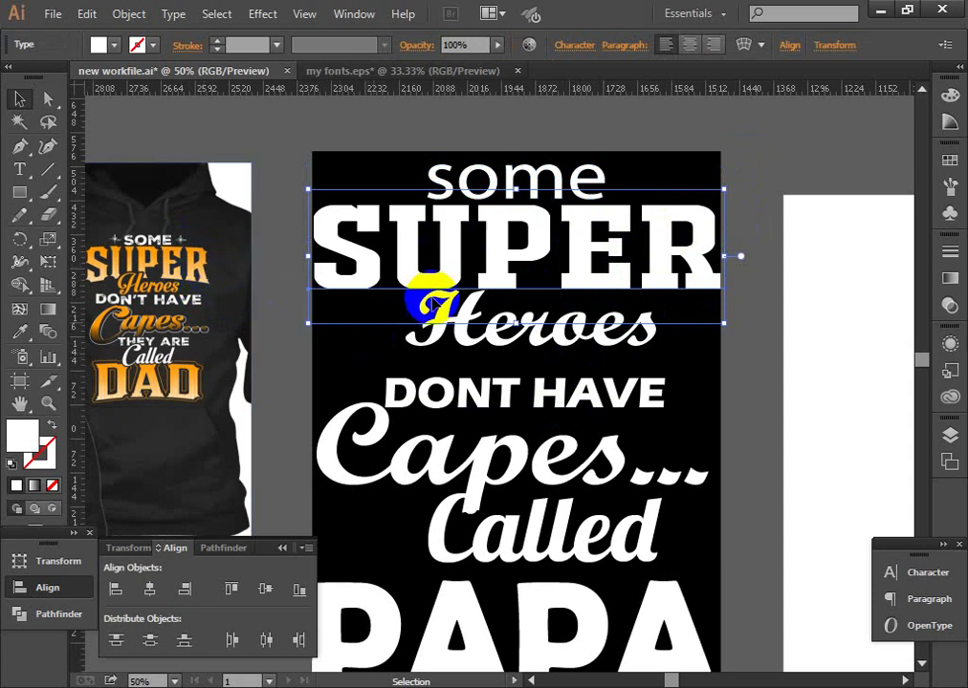
{"action": "left_click", "coordinate": [692, 145]}
{"action": "left_click", "coordinate": [677, 260]}
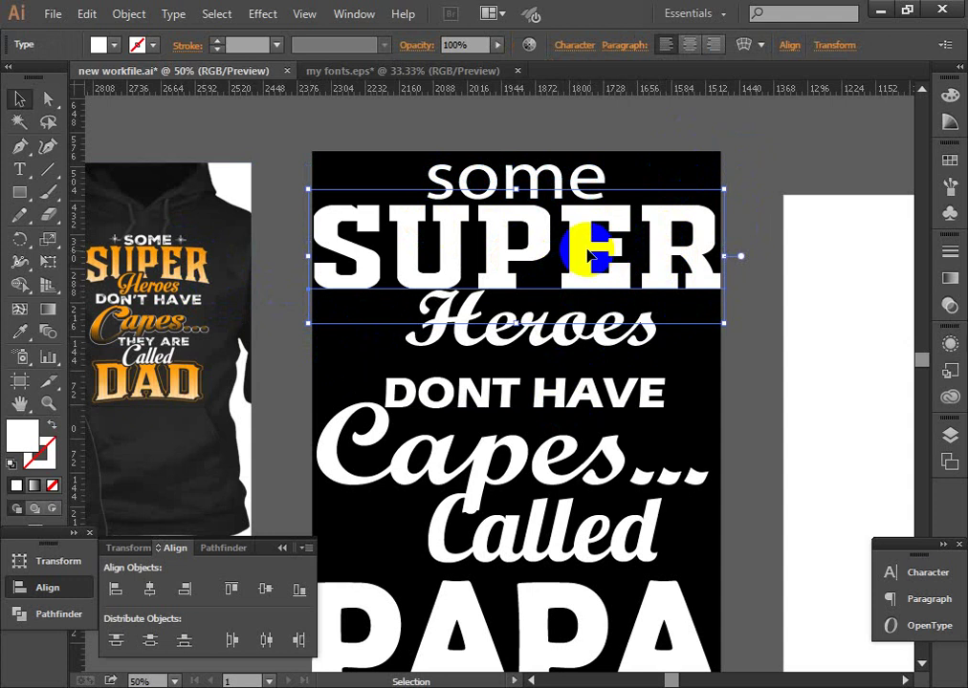
Outline SUPER with Ctrl+Shift+O and give it a white-to-black linear gradient fill
{"action": "left_click", "coordinate": [951, 277]}
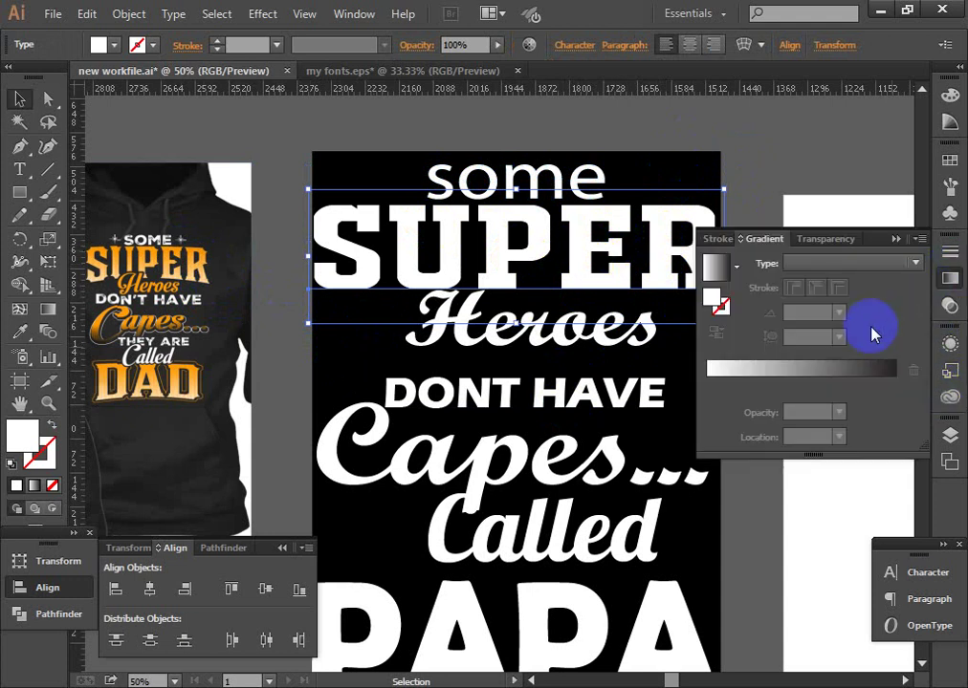
{"action": "left_click", "coordinate": [847, 375]}
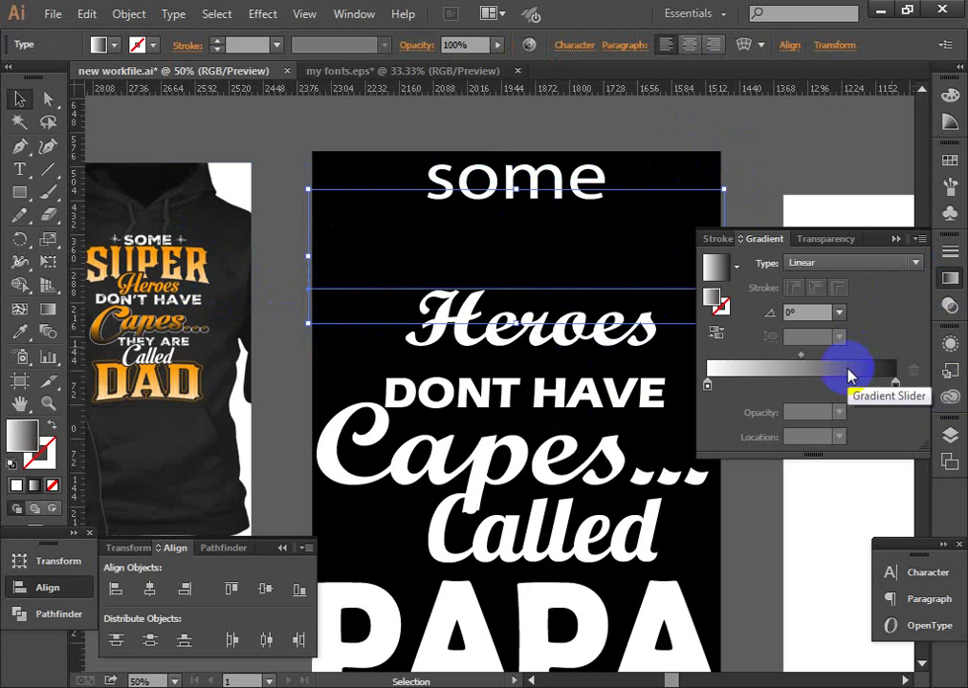
{"action": "key", "text": "ctrl+z"}
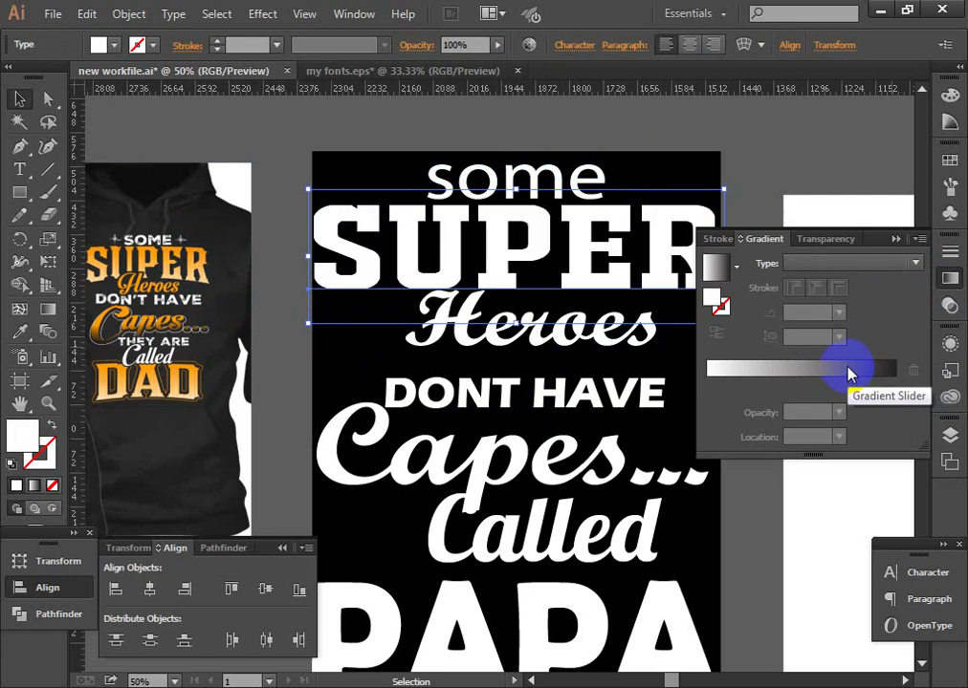
{"action": "left_click", "coordinate": [444, 159]}
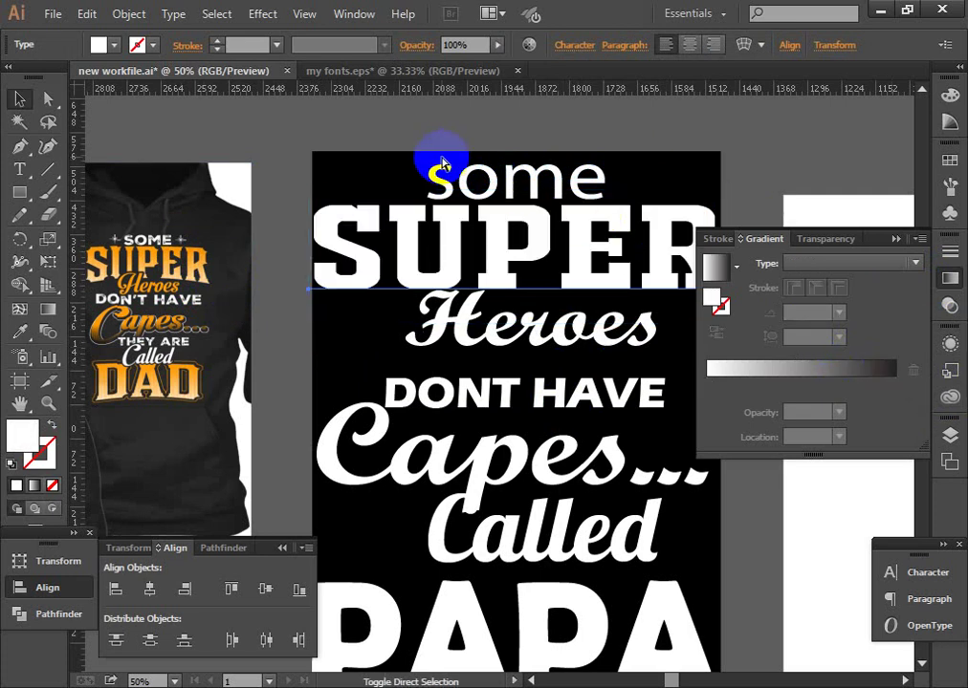
{"action": "key", "text": "ctrl+shift+o"}
{"action": "left_click", "coordinate": [469, 213]}
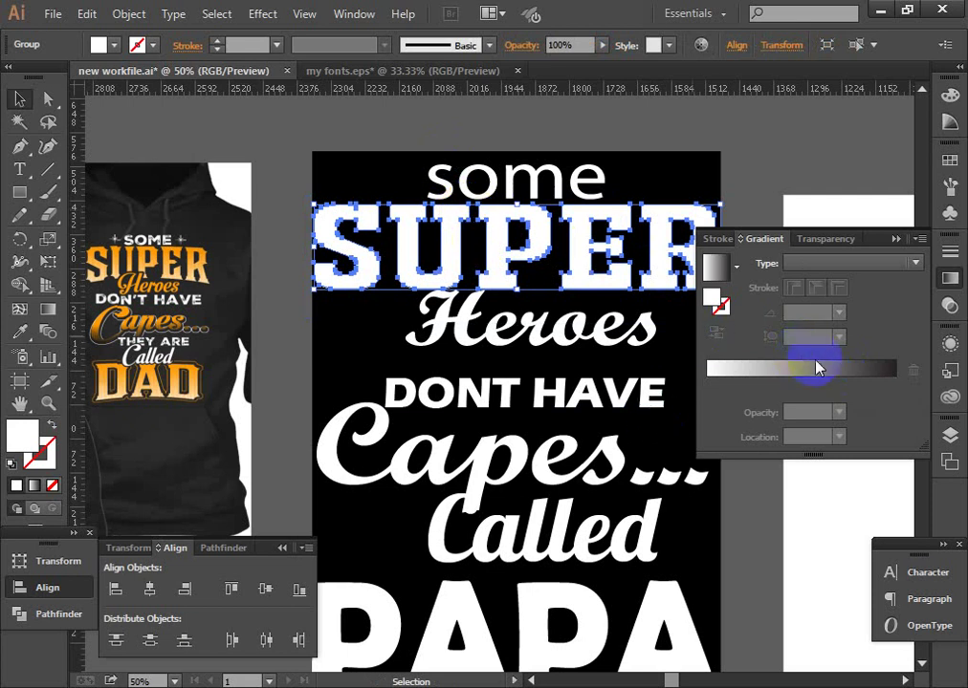
{"action": "left_click", "coordinate": [841, 372]}
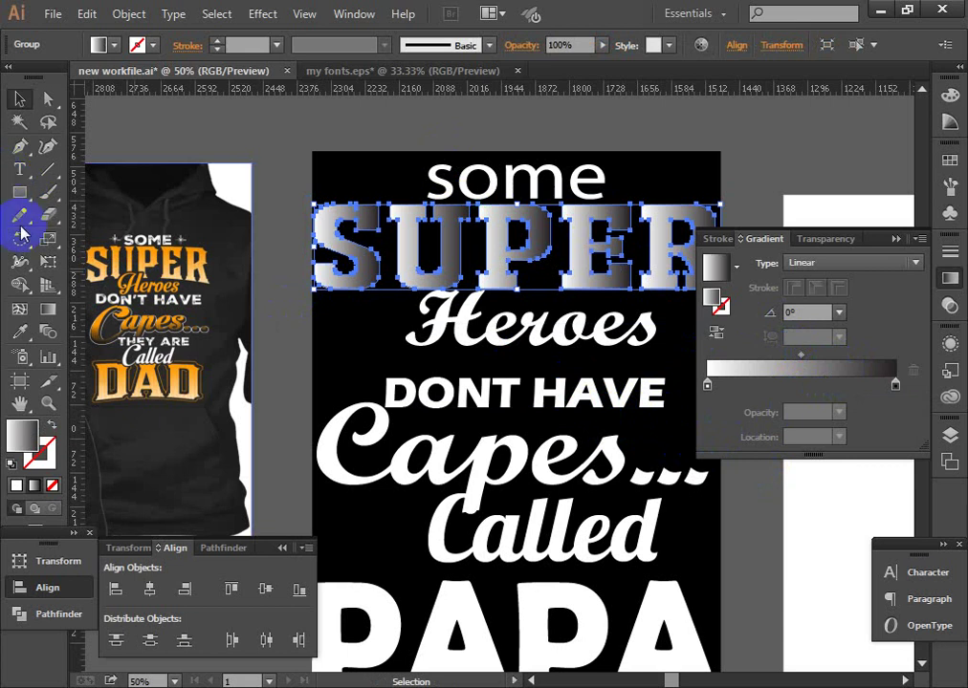
Set the gradient's left stop to orange, shifted slightly toward yellow
{"action": "left_click", "coordinate": [895, 384]}
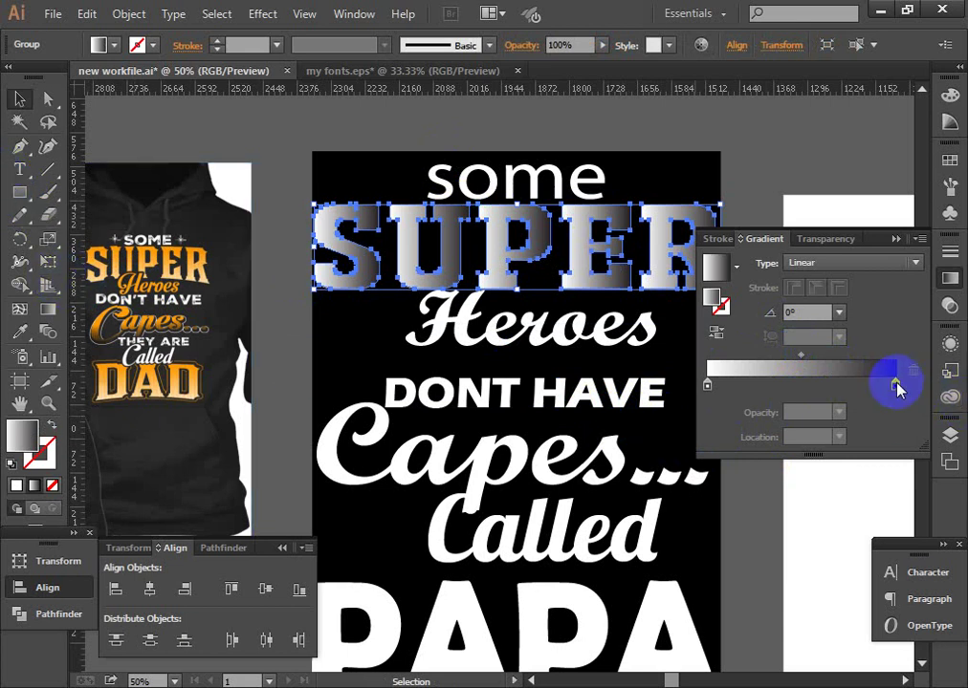
{"action": "left_click", "coordinate": [707, 384]}
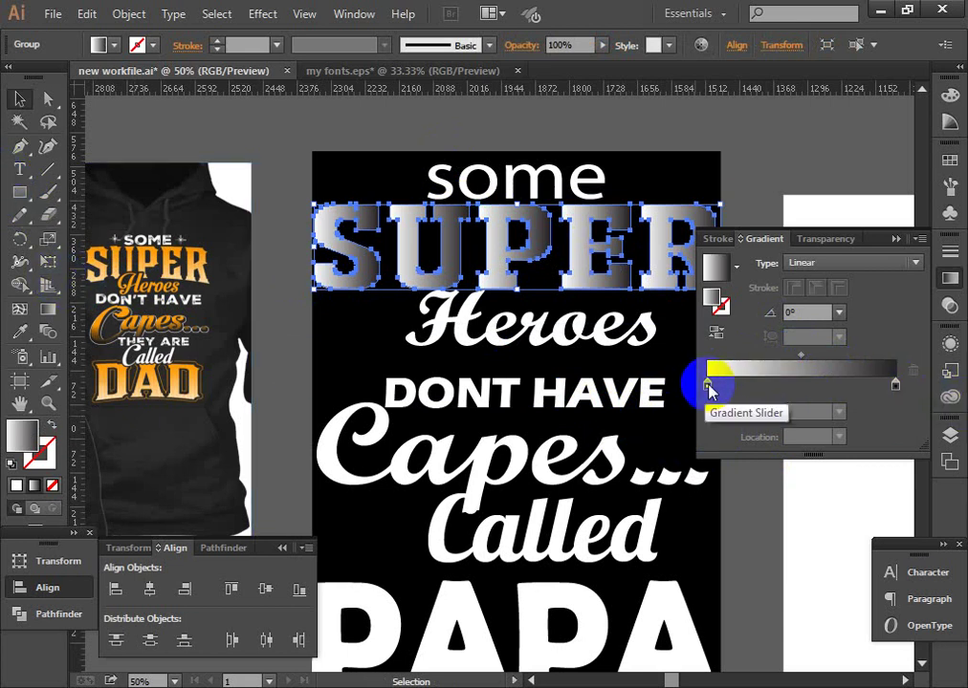
{"action": "left_click", "coordinate": [706, 386]}
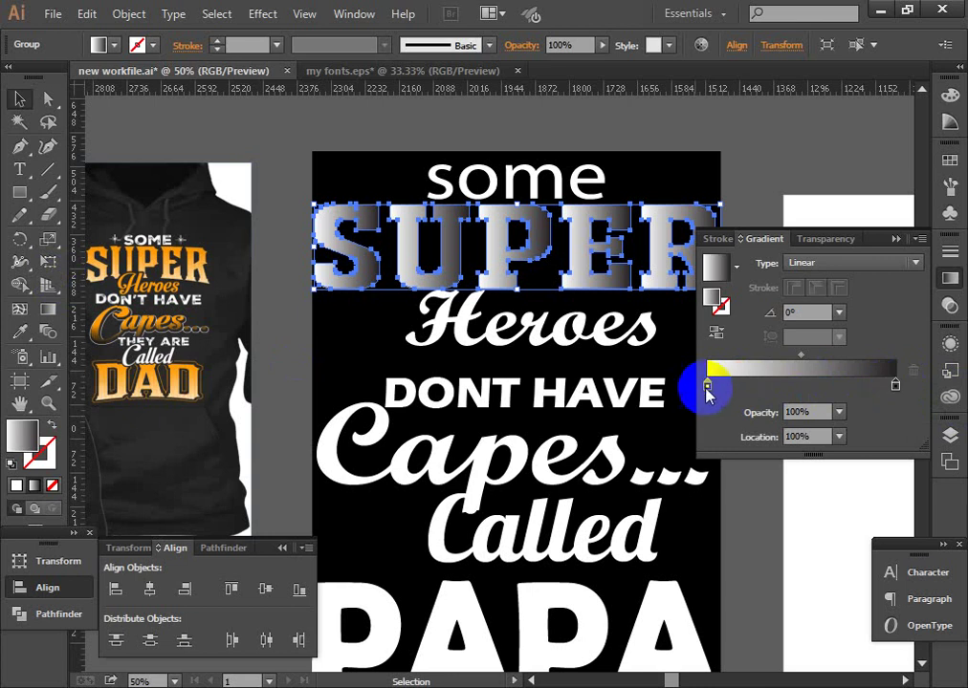
{"action": "double_click", "coordinate": [708, 386]}
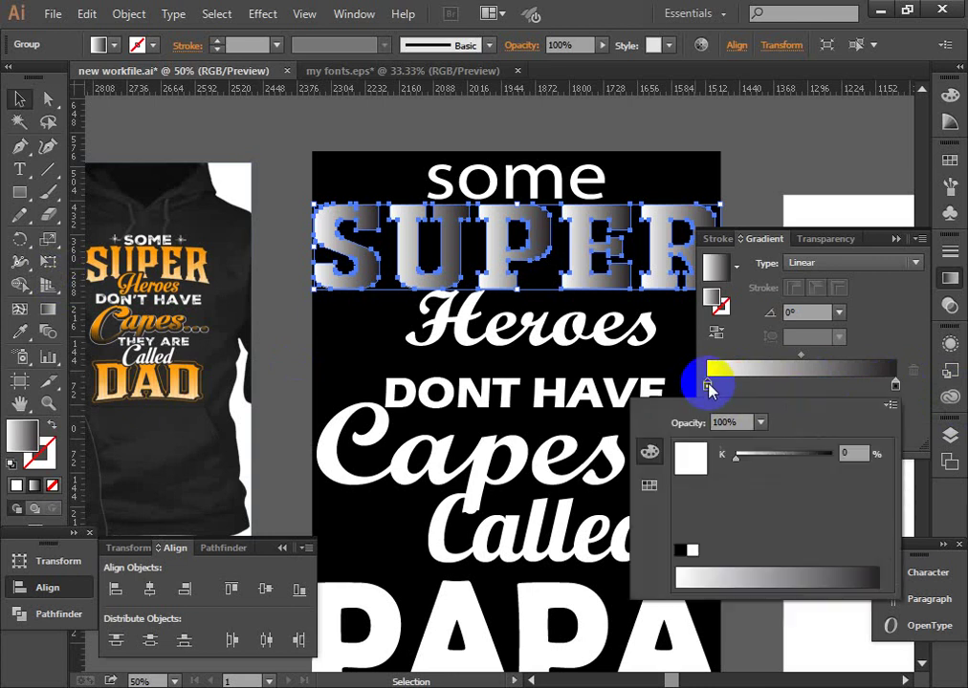
{"action": "left_click", "coordinate": [650, 486]}
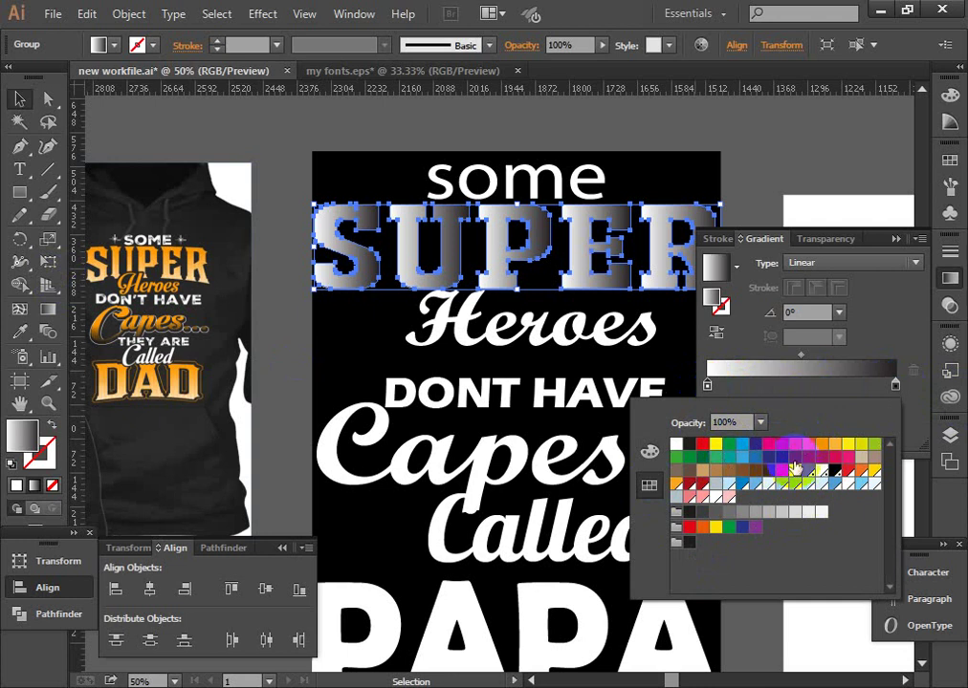
{"action": "left_click", "coordinate": [796, 446]}
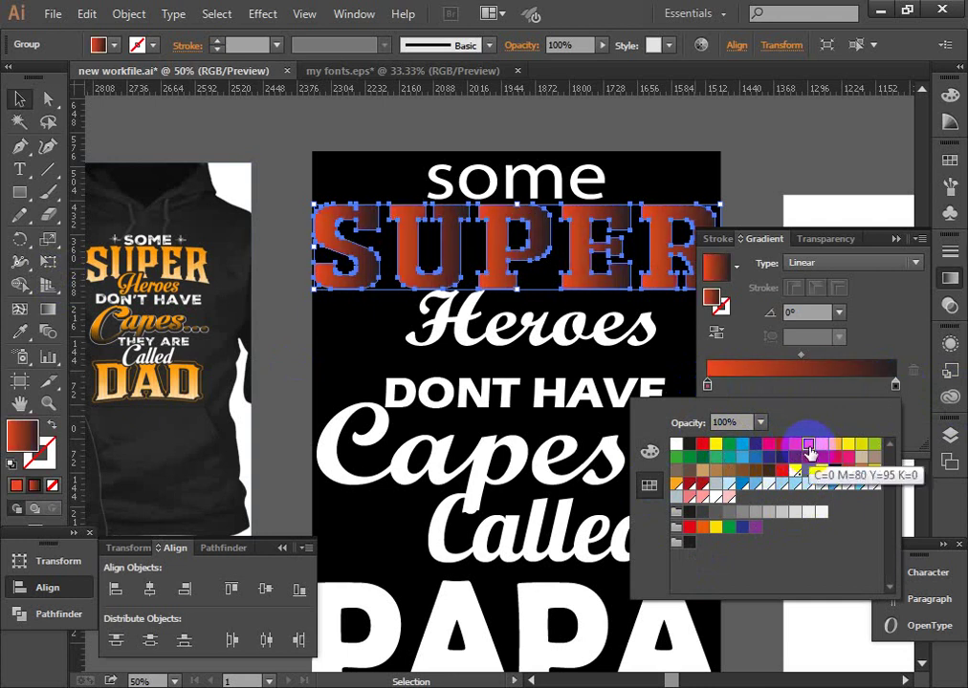
{"action": "left_click", "coordinate": [802, 458]}
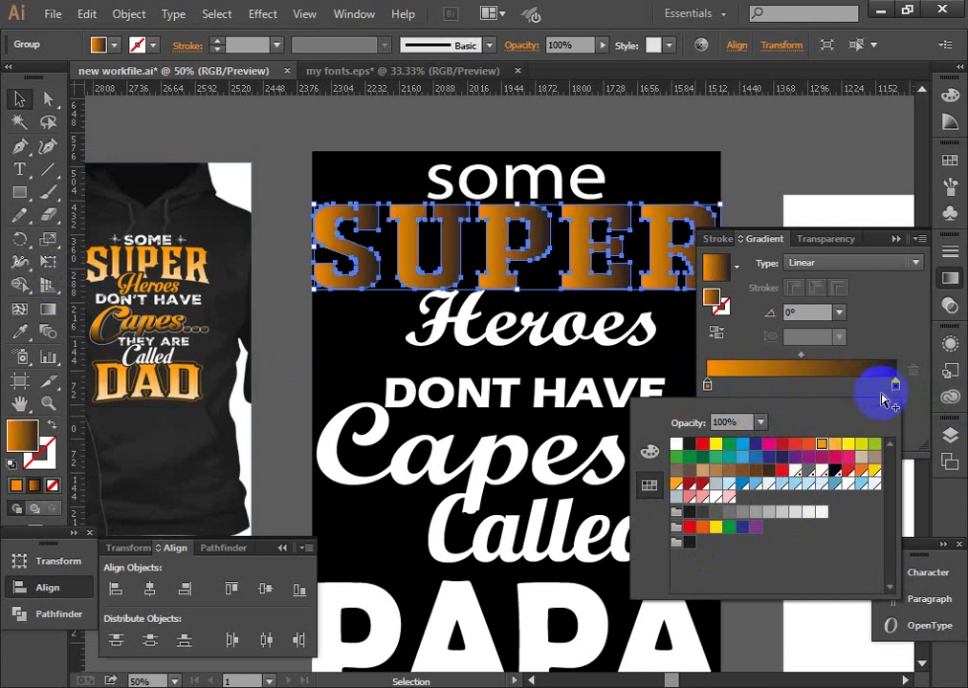
{"action": "left_click", "coordinate": [650, 453]}
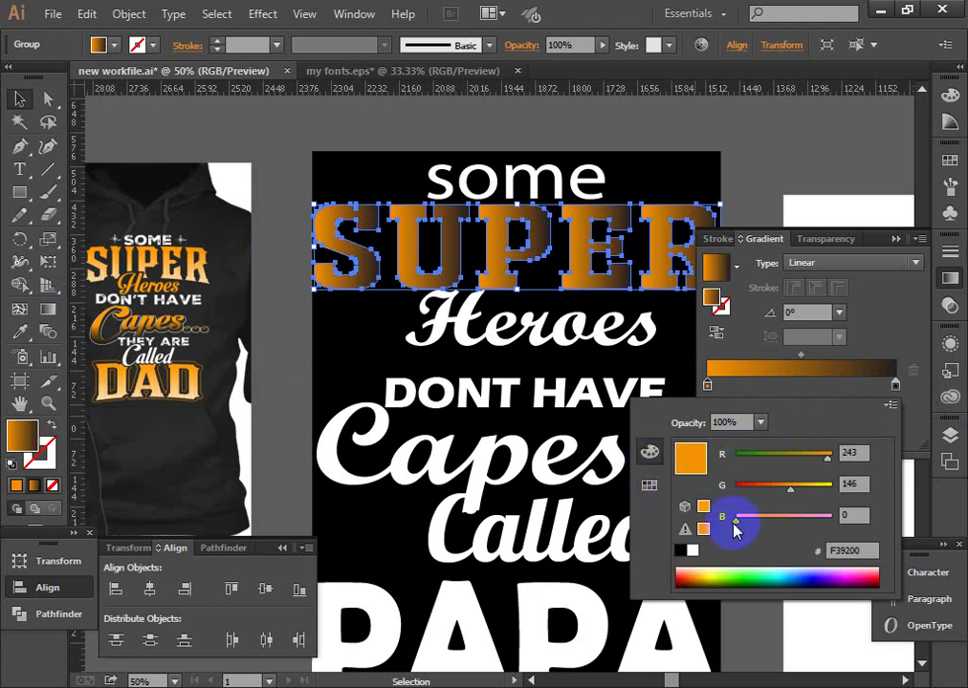
{"action": "mouse_move", "coordinate": [734, 518]}
{"action": "left_mouse_down"}
{"action": "mouse_move", "coordinate": [782, 518]}
{"action": "mouse_move", "coordinate": [729, 517]}
{"action": "left_mouse_up"}
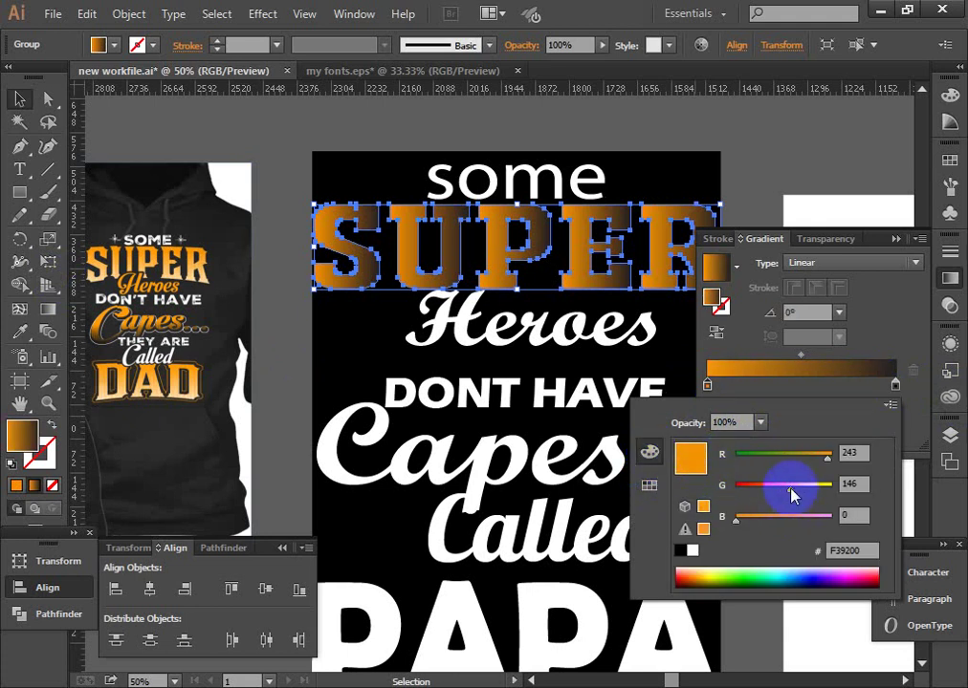
{"action": "mouse_move", "coordinate": [793, 493]}
{"action": "left_mouse_down"}
{"action": "mouse_move", "coordinate": [812, 493]}
{"action": "mouse_move", "coordinate": [794, 492]}
{"action": "left_mouse_up"}
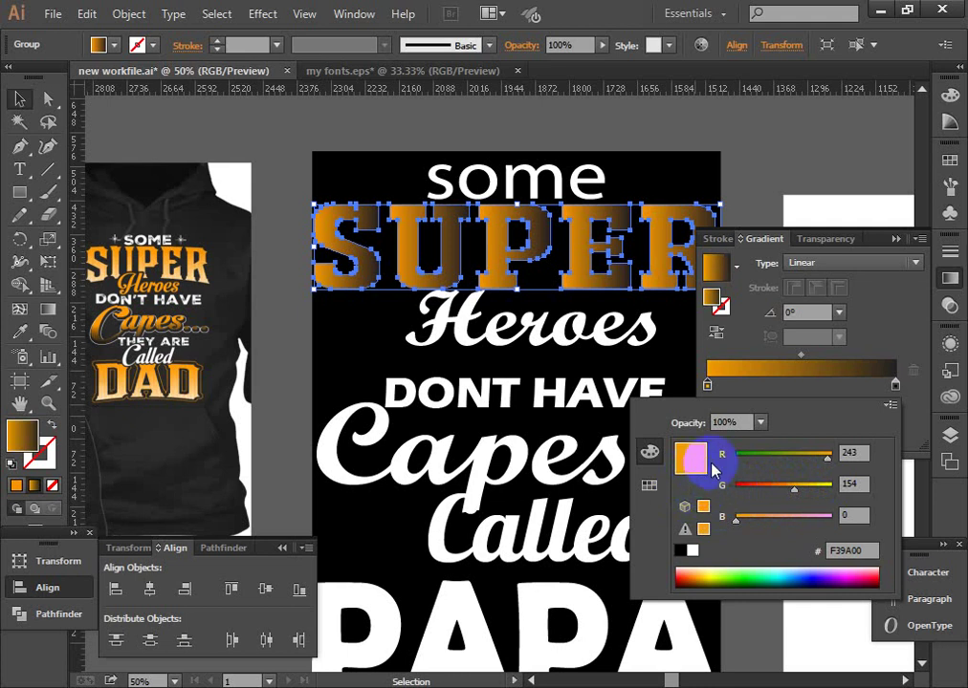
Set the gradient's right stop to White and close the swatch and Gradient panels
{"action": "left_click", "coordinate": [895, 387]}
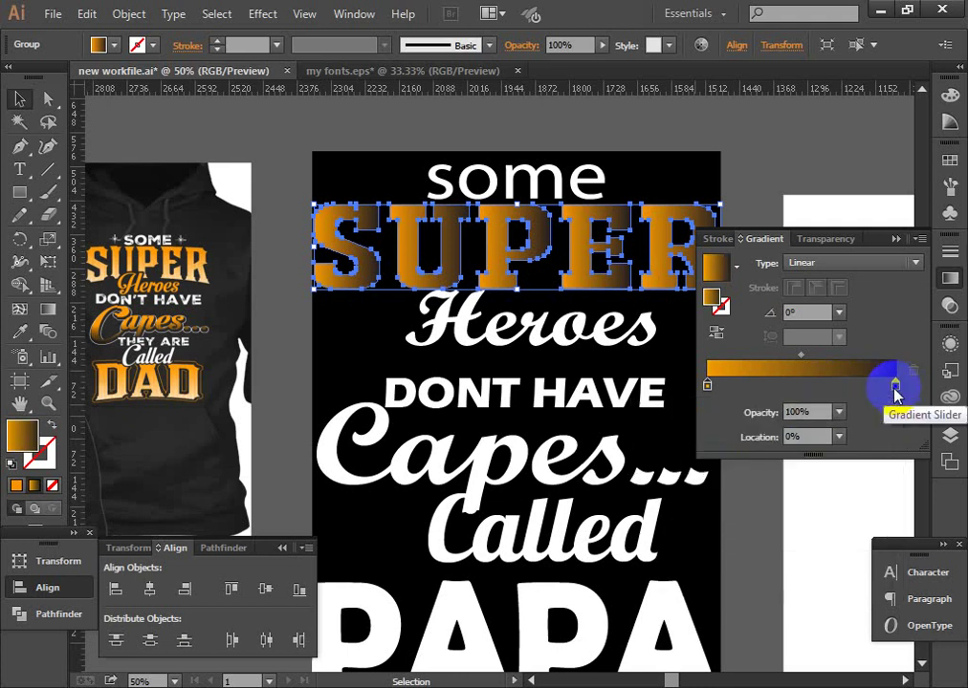
{"action": "double_click", "coordinate": [893, 387]}
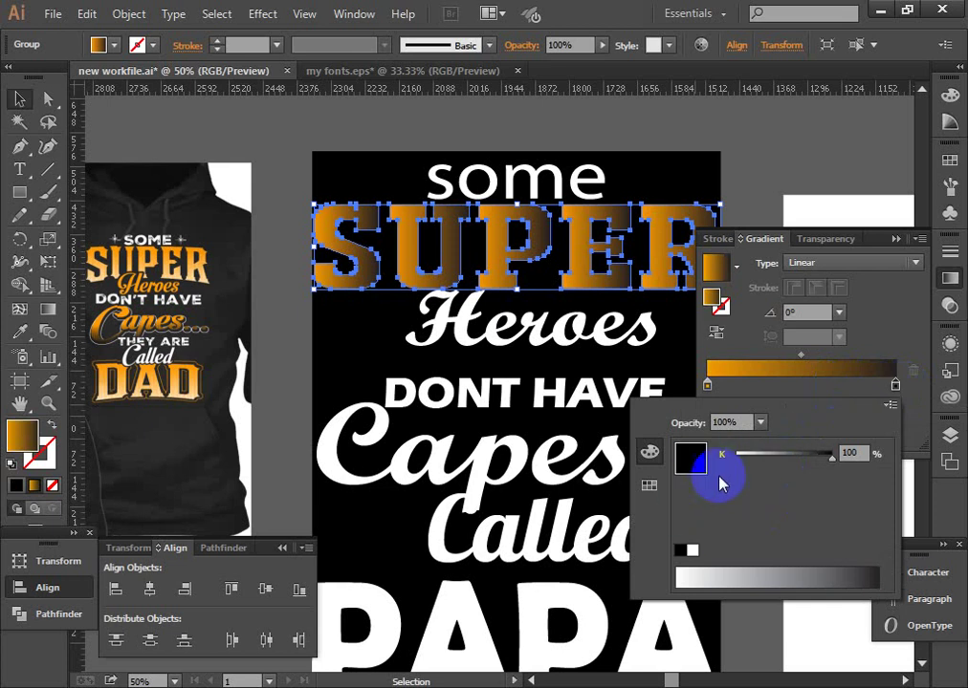
{"action": "left_click", "coordinate": [649, 485]}
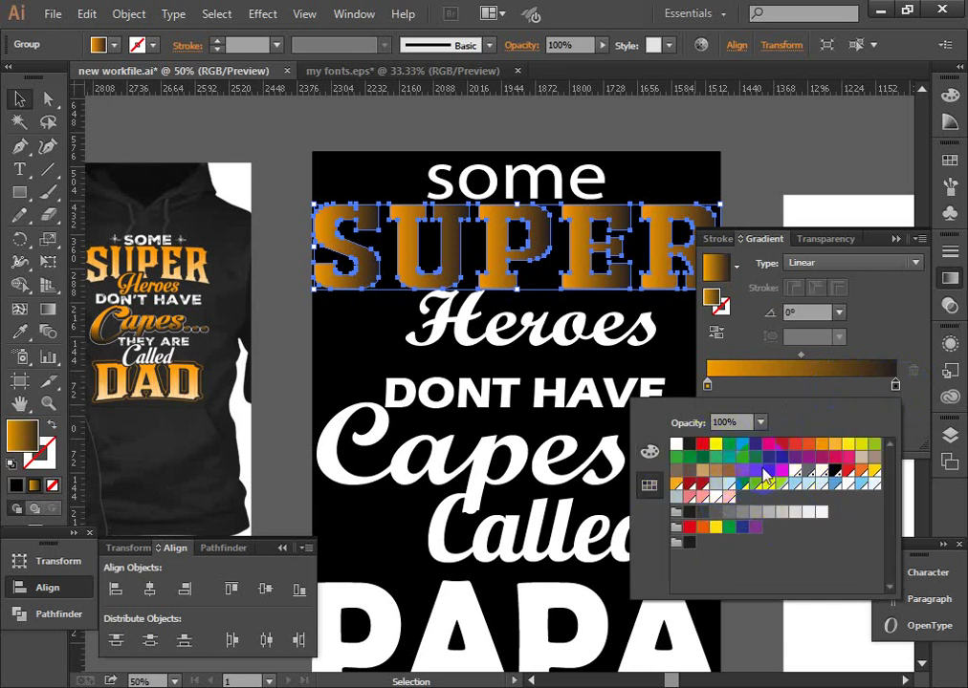
{"action": "left_click", "coordinate": [676, 443]}
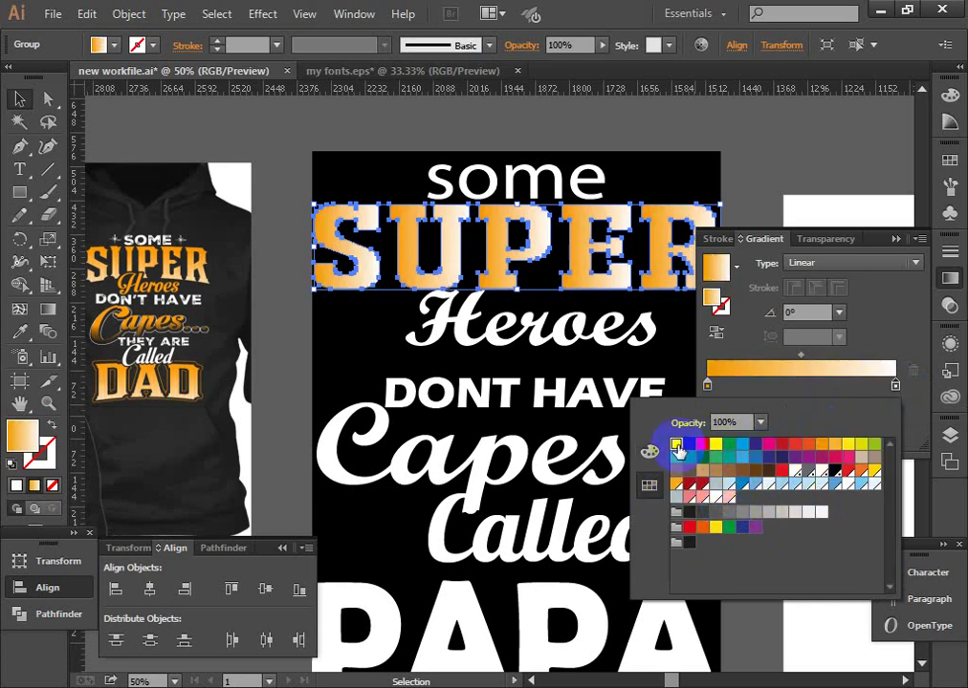
{"action": "left_click", "coordinate": [894, 246]}
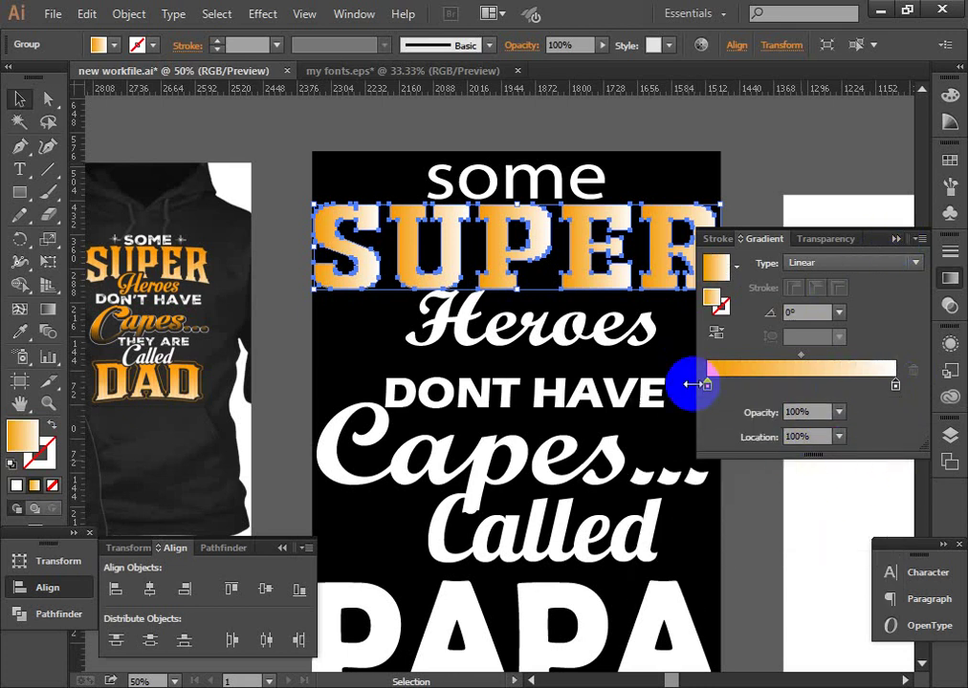
{"action": "left_click", "coordinate": [892, 241]}
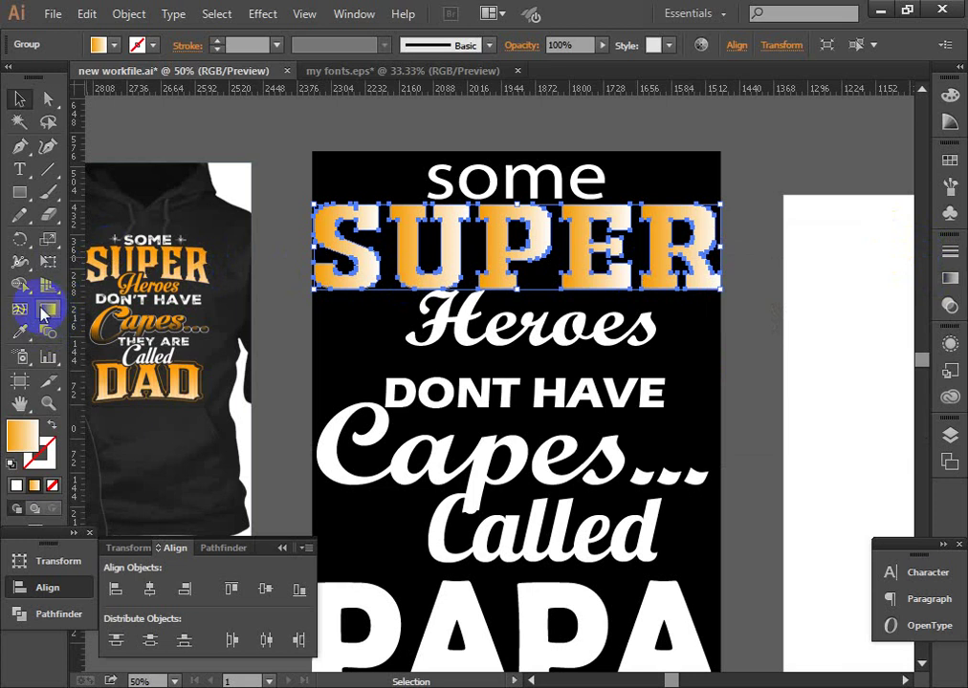
Drag the Gradient tool vertically across SUPER so the gradient runs top to bottom
{"action": "left_click", "coordinate": [46, 309]}
{"action": "mouse_move", "coordinate": [440, 287]}
{"action": "left_mouse_down"}
{"action": "mouse_move", "coordinate": [521, 188]}
{"action": "mouse_move", "coordinate": [512, 355]}
{"action": "left_mouse_up"}
{"action": "left_click_drag", "start_coordinate": [469, 277], "coordinate": [459, 201]}
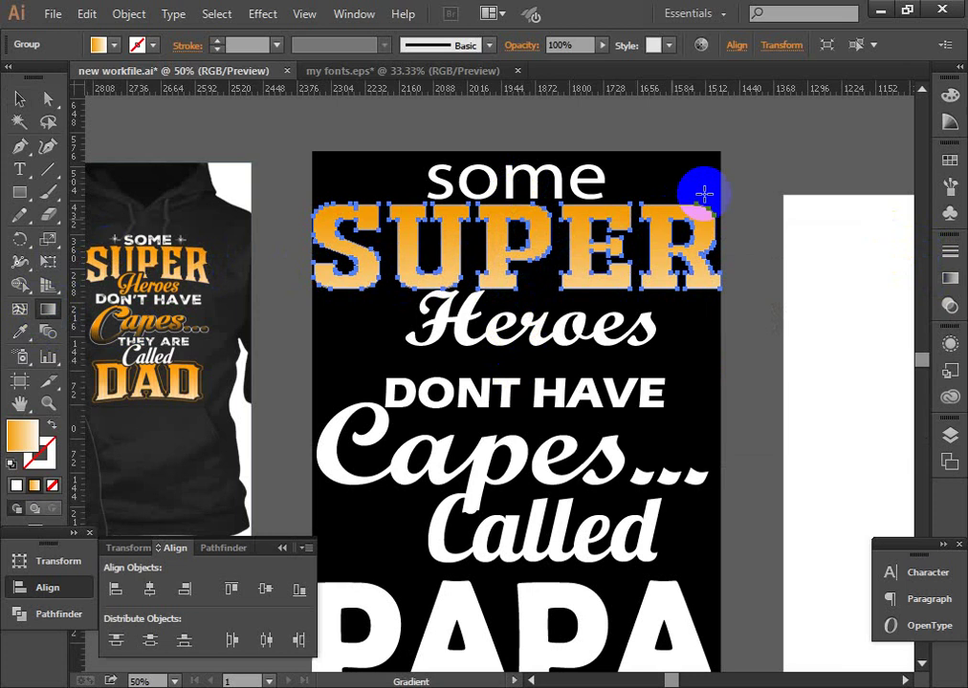
{"action": "key", "text": "ctrl+shift+a"}
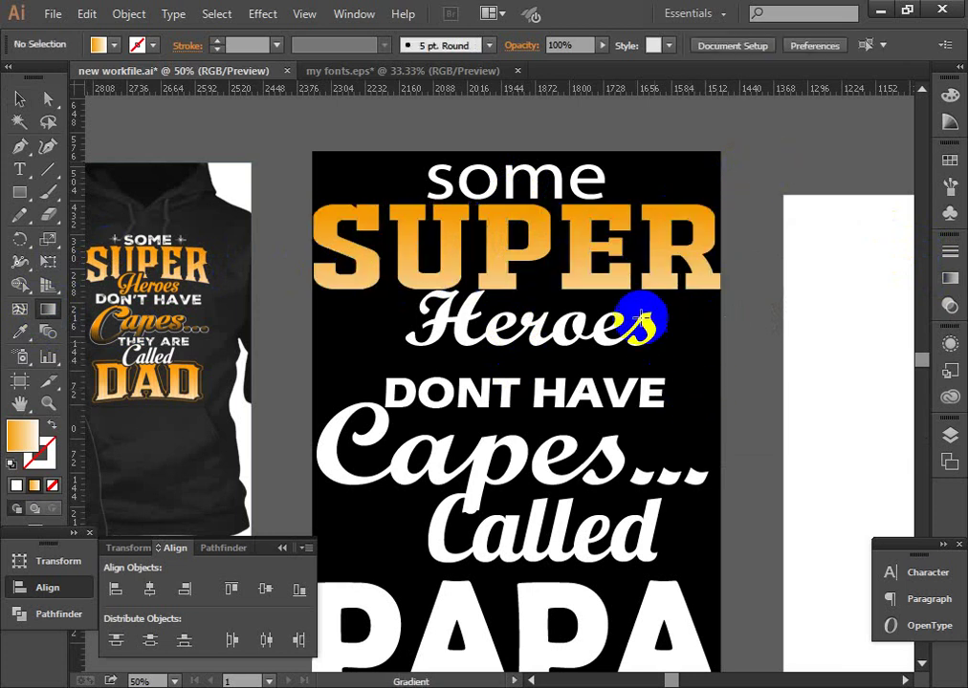
{"action": "left_click", "coordinate": [510, 222]}
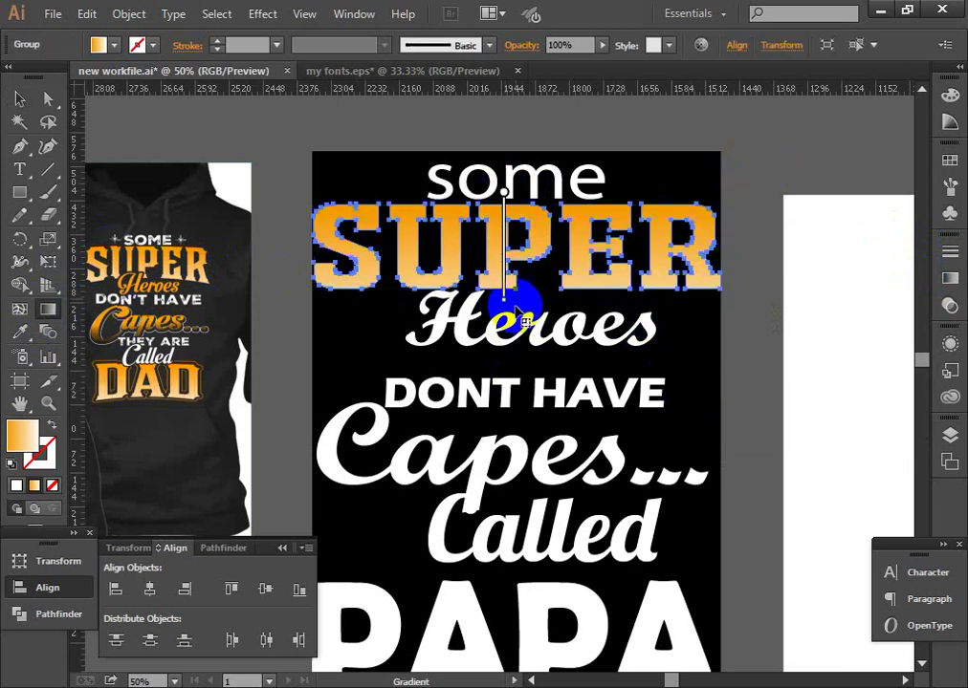
{"action": "key", "text": "ctrl+shift+a"}
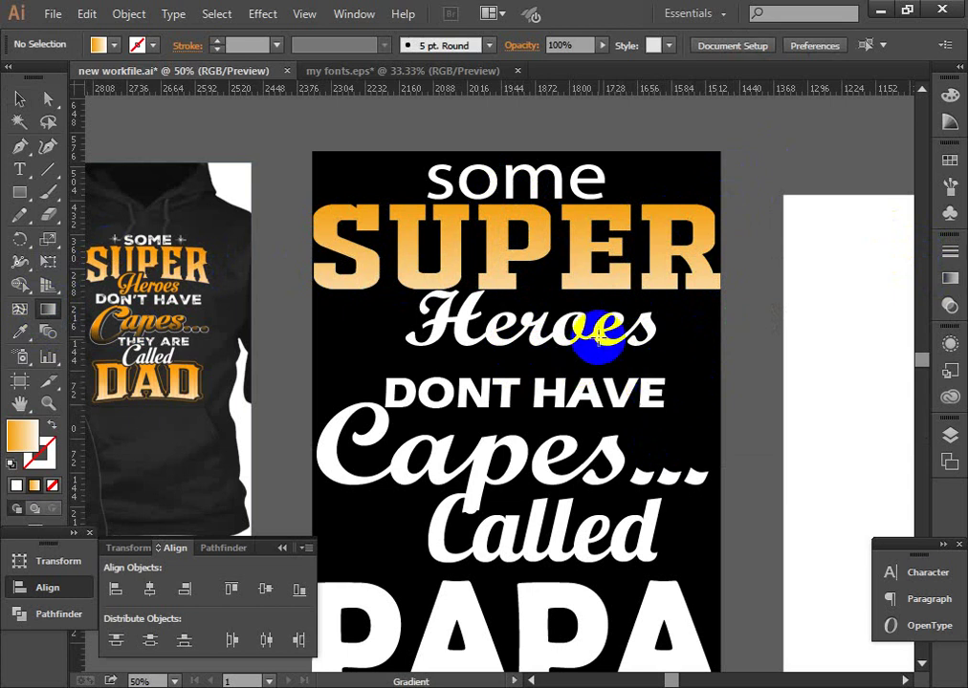
{"action": "key", "text": "v"}
{"action": "left_click", "coordinate": [586, 251], "text": "ctrl"}
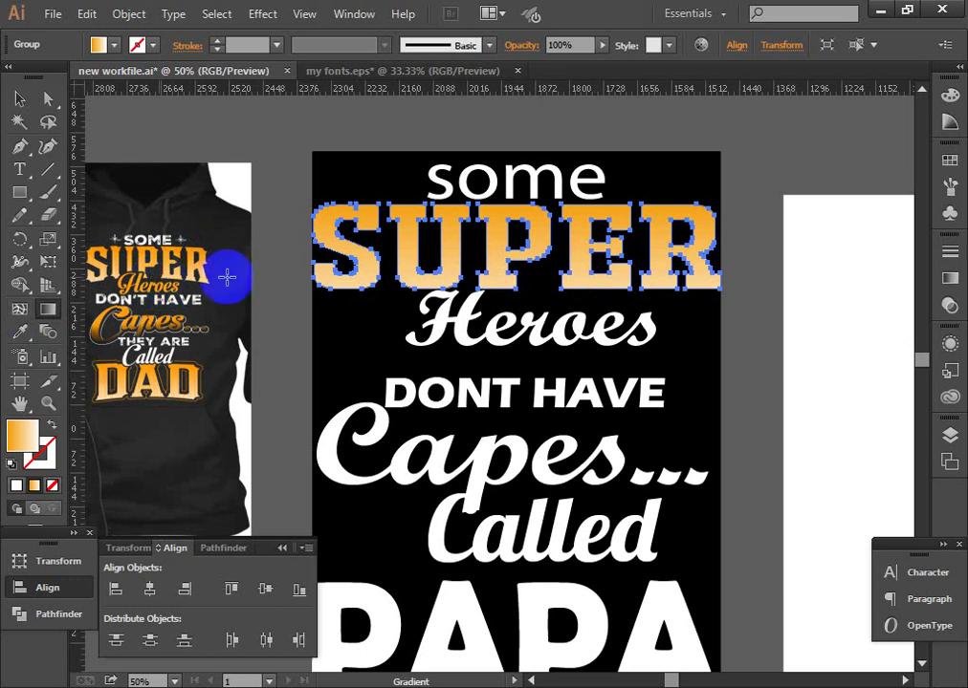
Undo twice to restore SUPER as plain white live type and select it
{"action": "key", "text": "v"}
{"action": "left_click", "coordinate": [765, 164]}
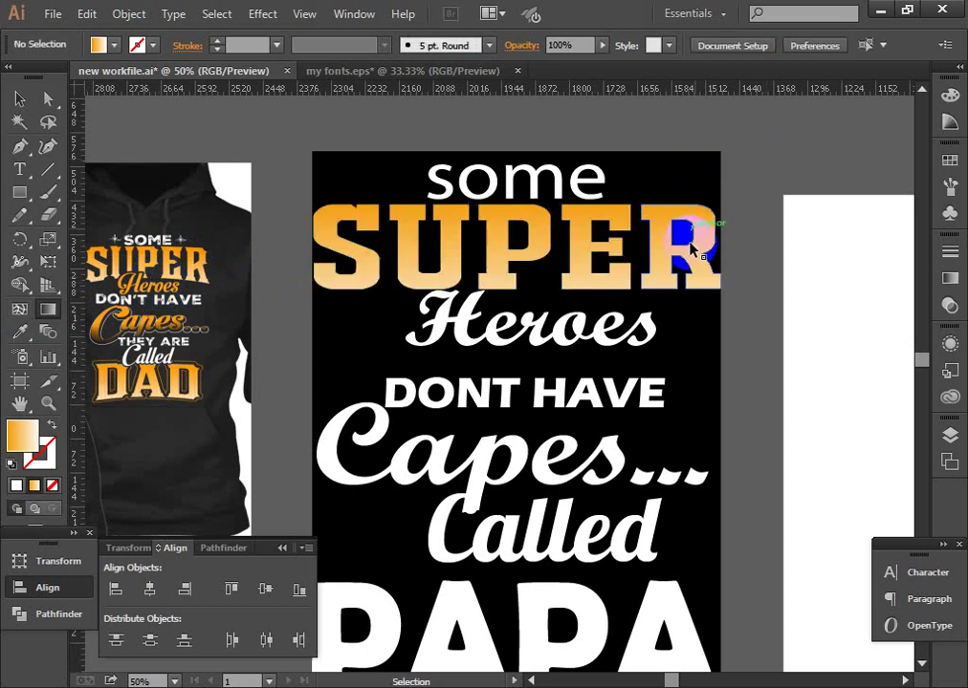
{"action": "left_click", "coordinate": [695, 253]}
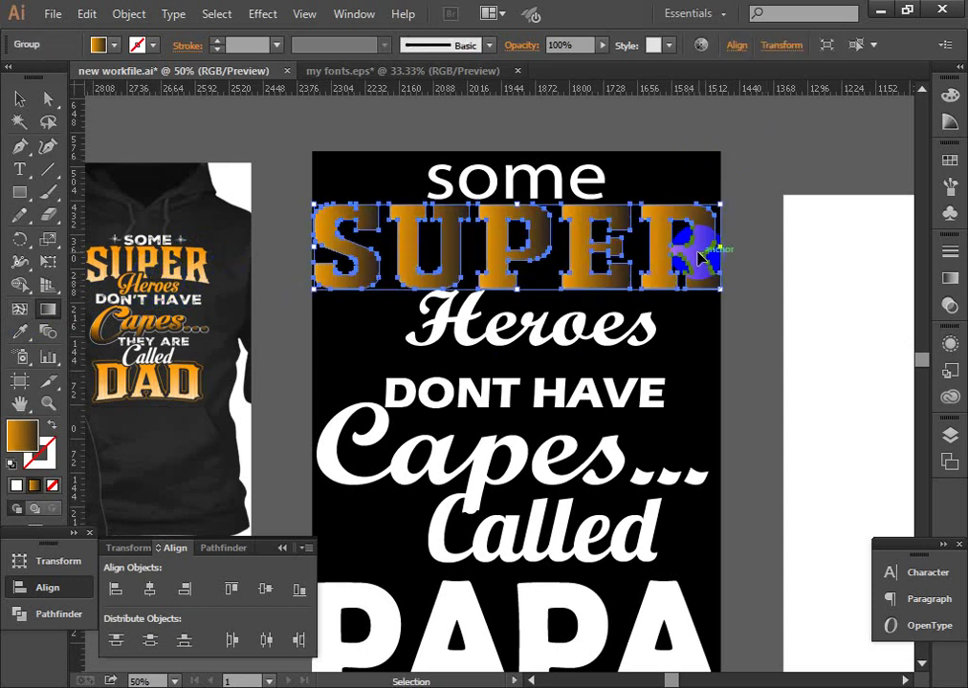
{"action": "key", "text": "ctrl+z"}
{"action": "key", "text": "ctrl+z"}
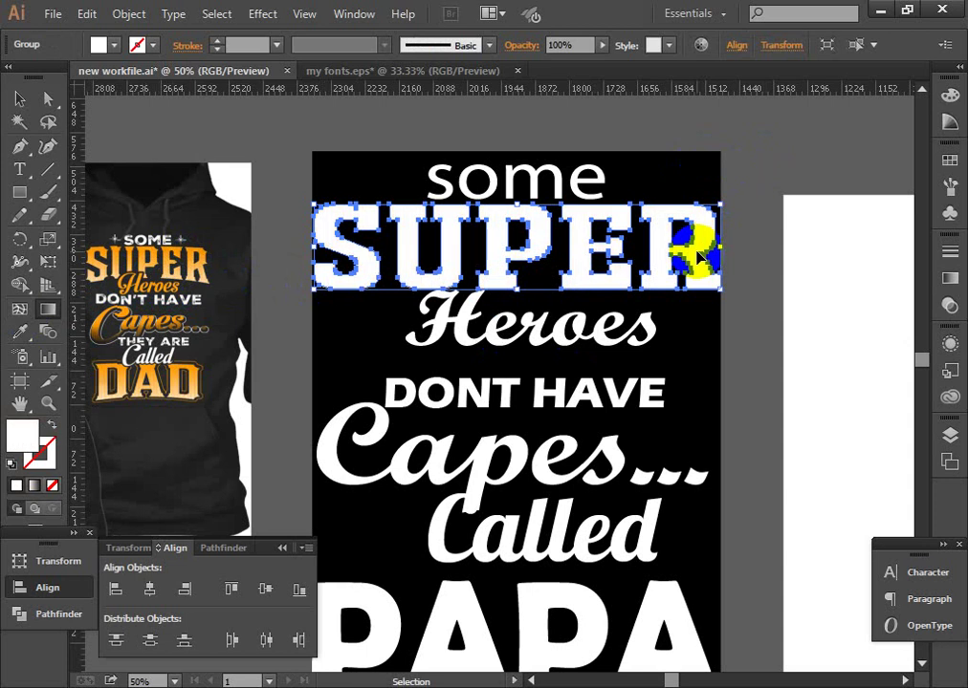
{"action": "key", "text": "ctrl+z"}
{"action": "left_click", "coordinate": [732, 366]}
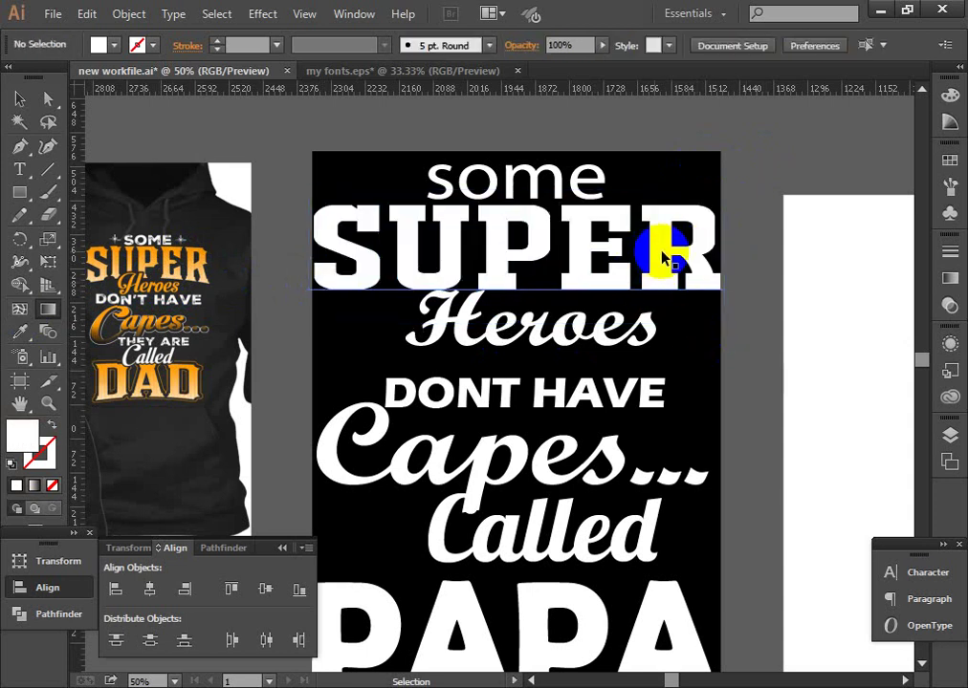
{"action": "mouse_move", "coordinate": [666, 270]}
{"action": "left_mouse_down"}
{"action": "mouse_move", "coordinate": [667, 292]}
{"action": "mouse_move", "coordinate": [660, 268]}
{"action": "left_mouse_up"}
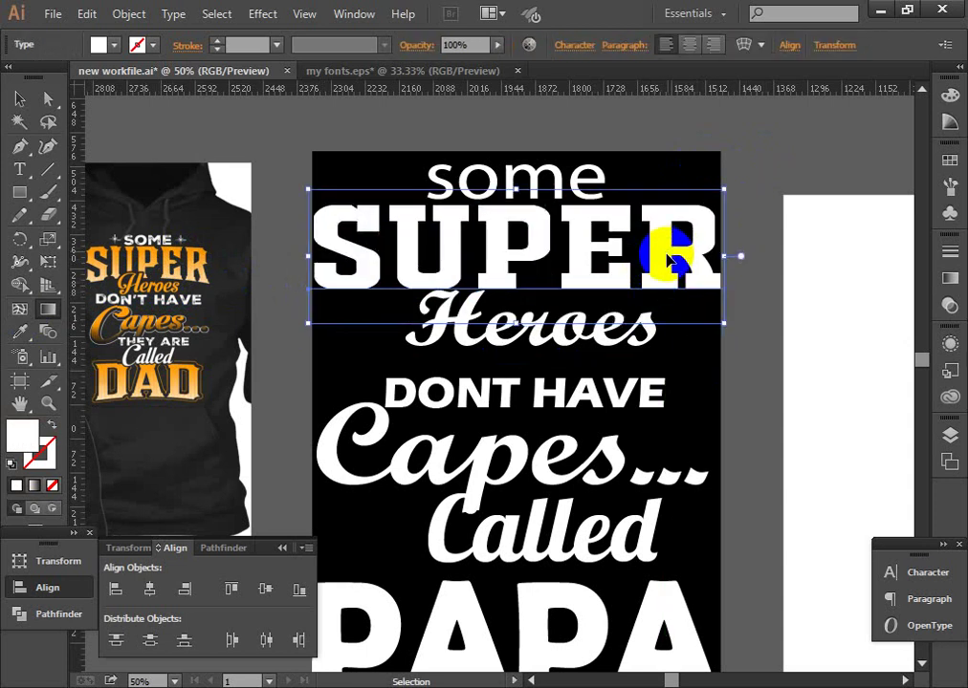
Convert the SUPER text to outlines with Create Outlines
{"action": "key", "text": "g"}
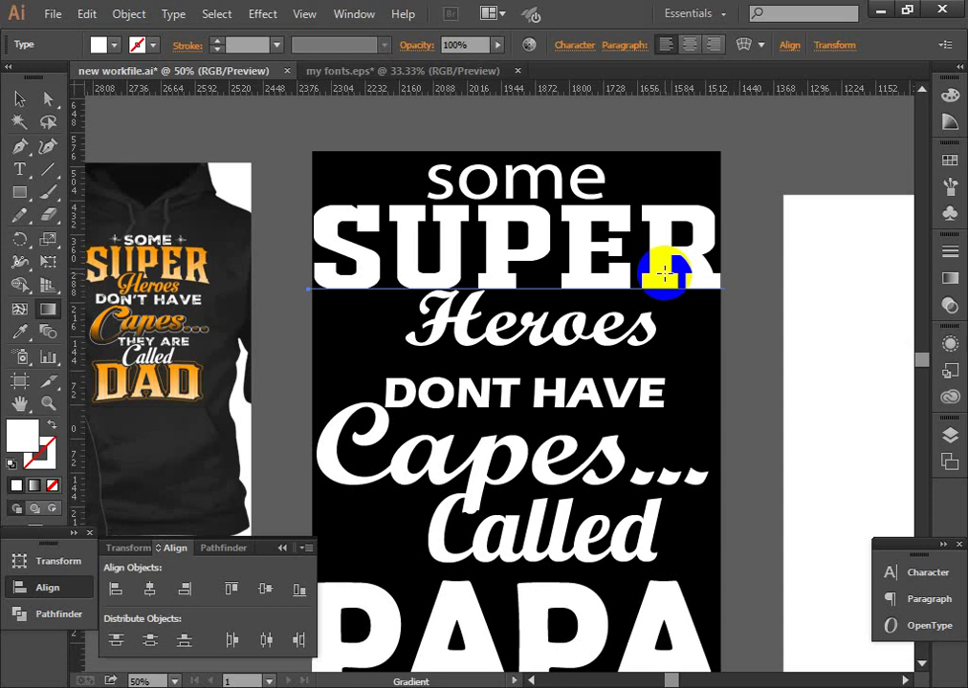
{"action": "left_click", "coordinate": [32, 99]}
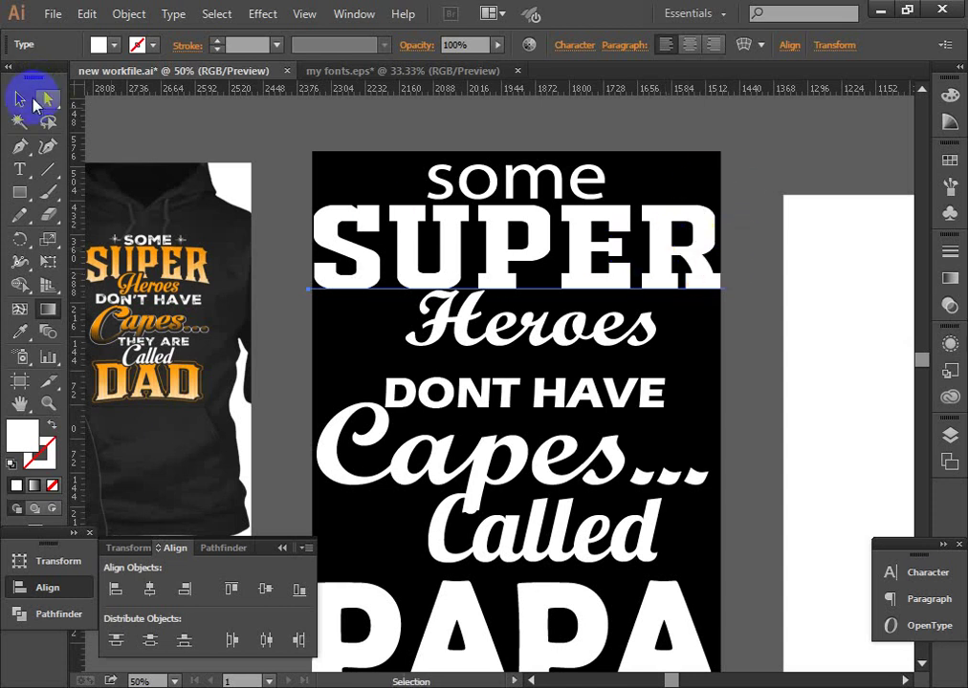
{"action": "right_click", "coordinate": [601, 256]}
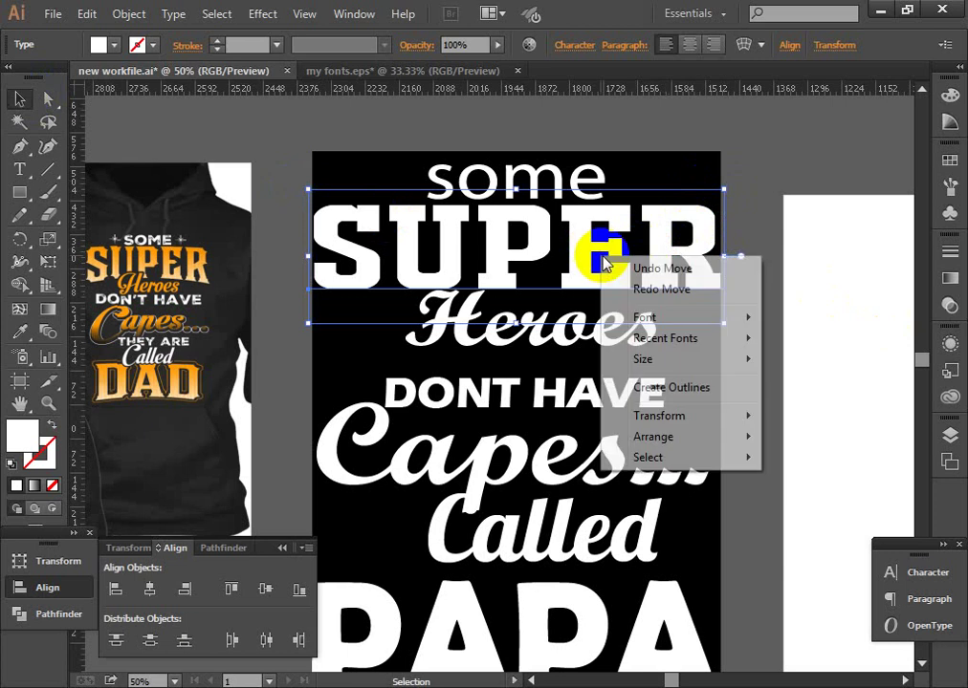
{"action": "left_click", "coordinate": [695, 389]}
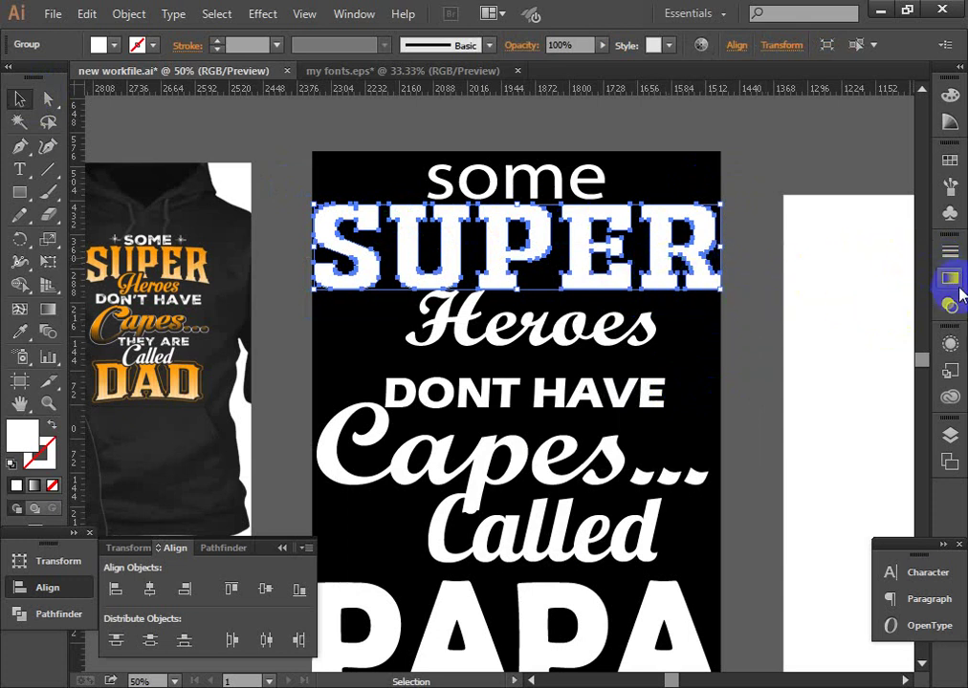
Fill the SUPER lettering with a linear gradient from the Gradient panel
{"action": "left_click", "coordinate": [949, 280]}
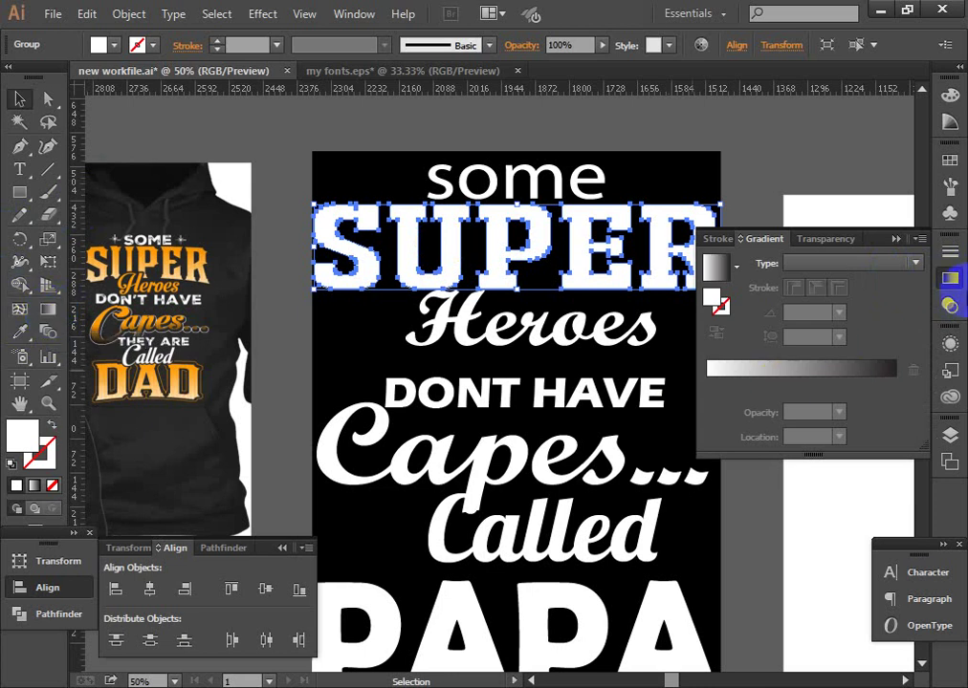
{"action": "left_click", "coordinate": [819, 374]}
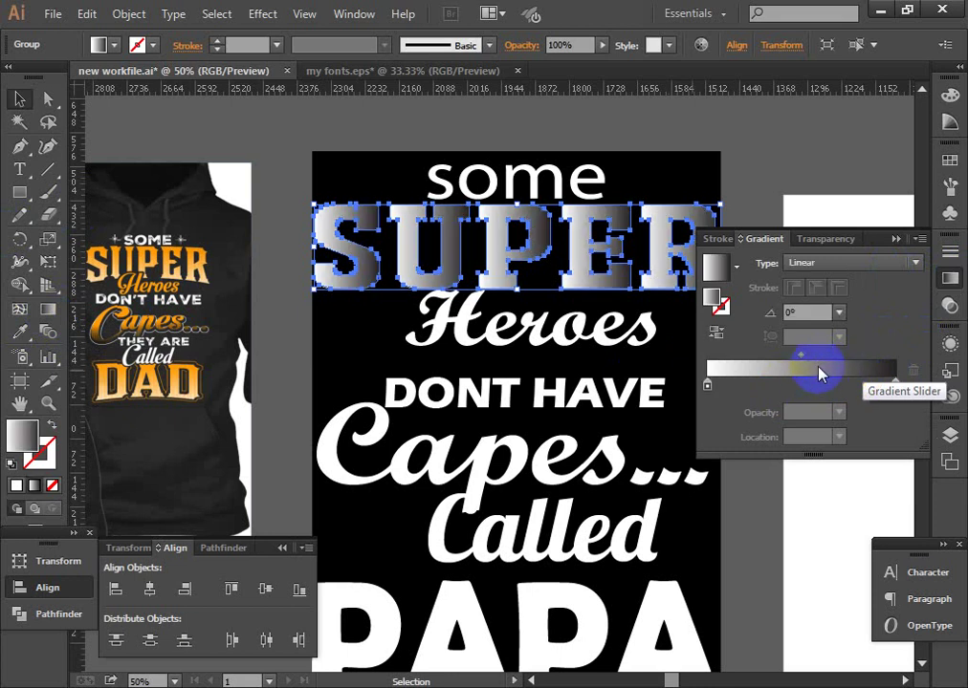
{"action": "left_click", "coordinate": [474, 242]}
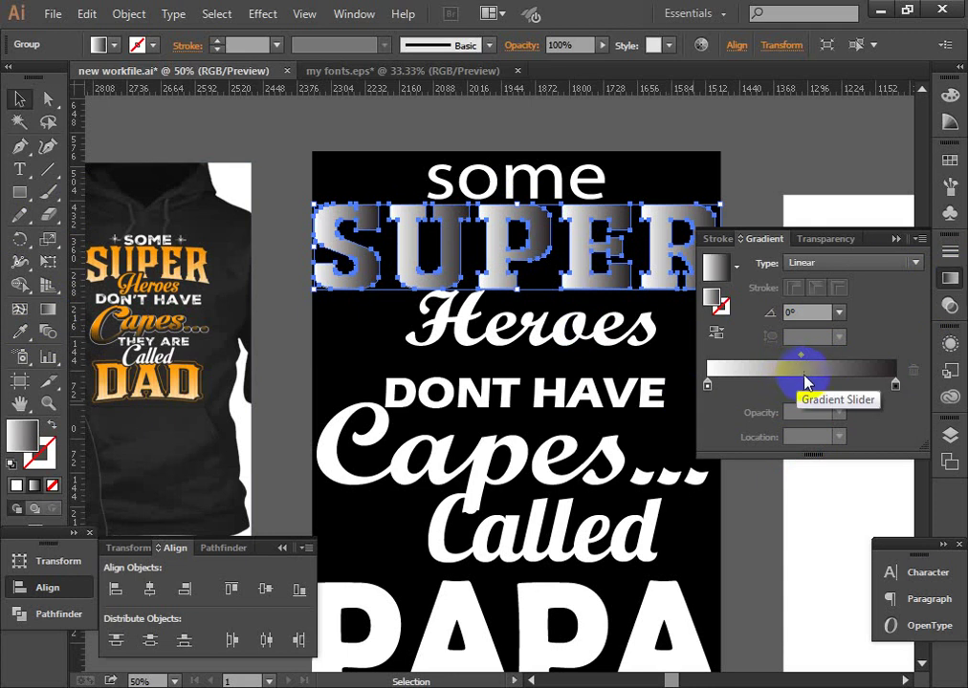
{"action": "left_click_drag", "start_coordinate": [803, 381], "coordinate": [852, 386]}
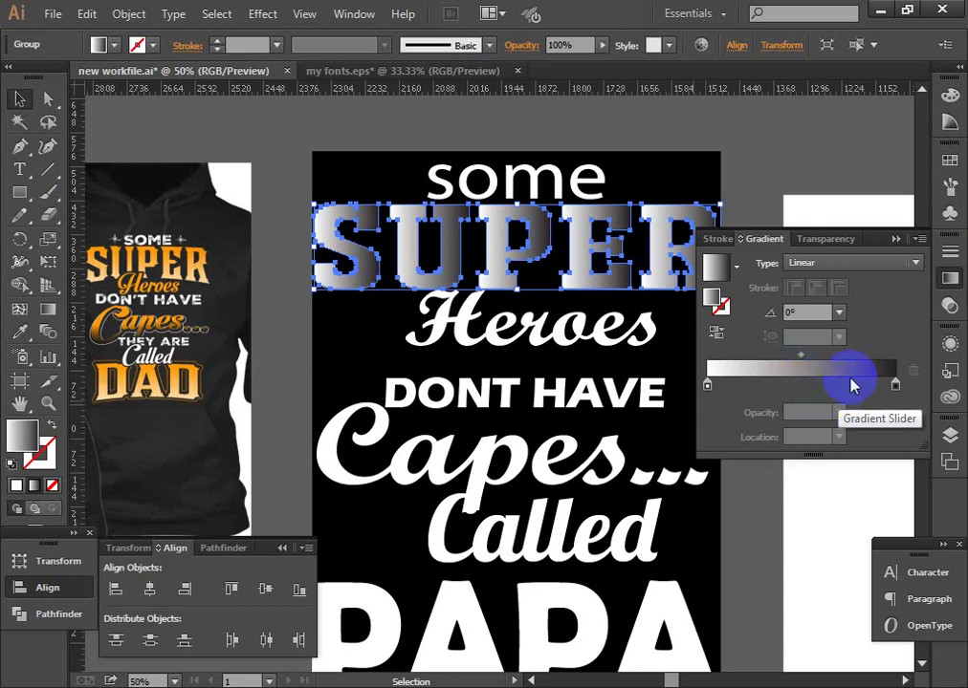
Set the gradient's right stop to a pale orange and its left stop to white
{"action": "left_click", "coordinate": [895, 386]}
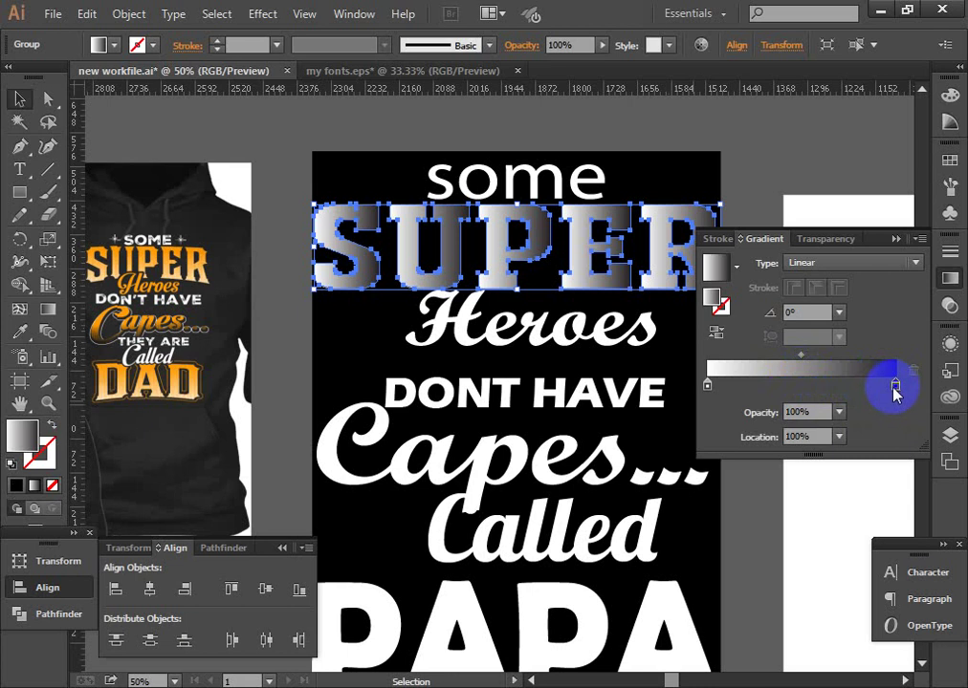
{"action": "double_click", "coordinate": [894, 387]}
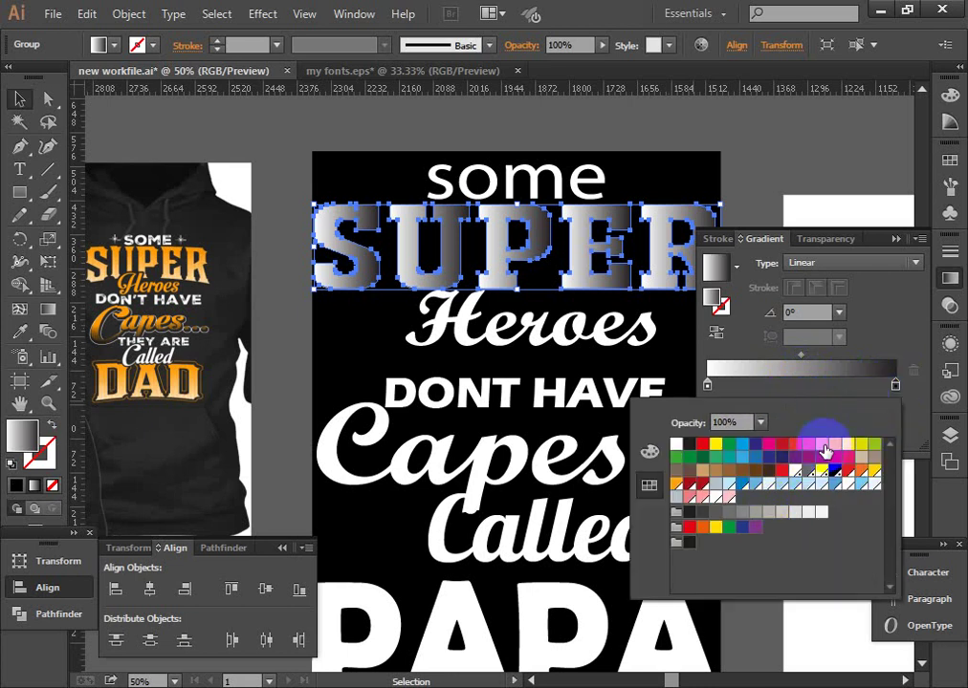
{"action": "left_click", "coordinate": [825, 447]}
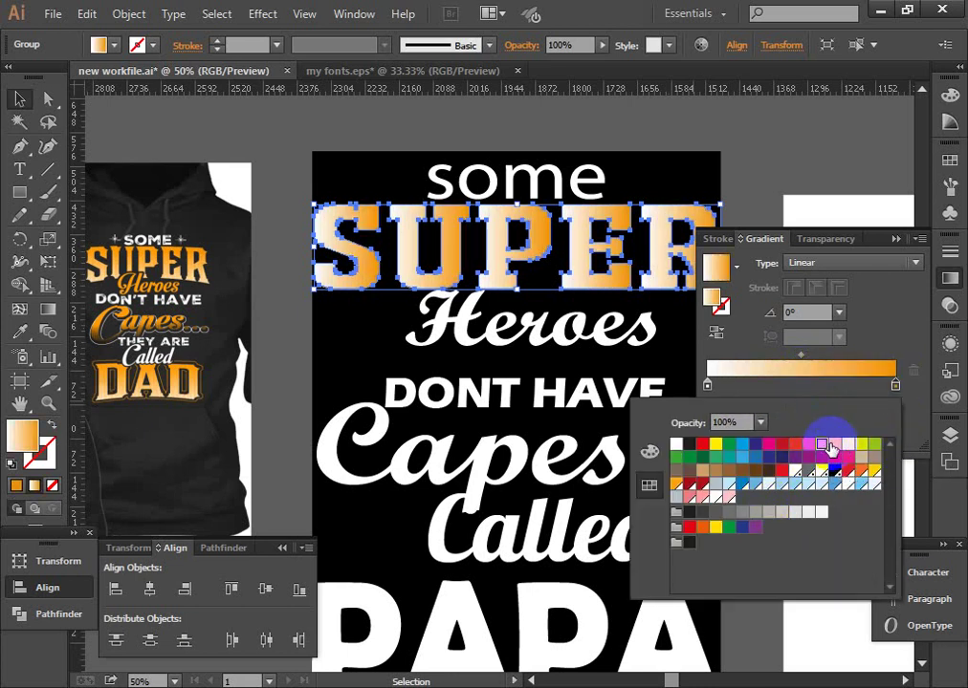
{"action": "left_click", "coordinate": [834, 448]}
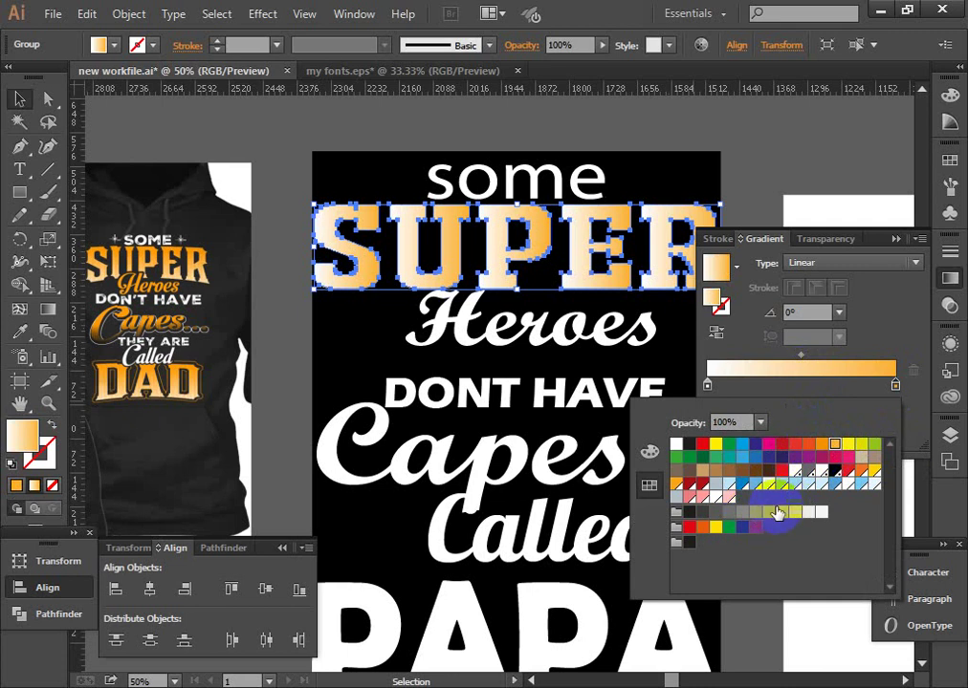
{"action": "left_click", "coordinate": [708, 385]}
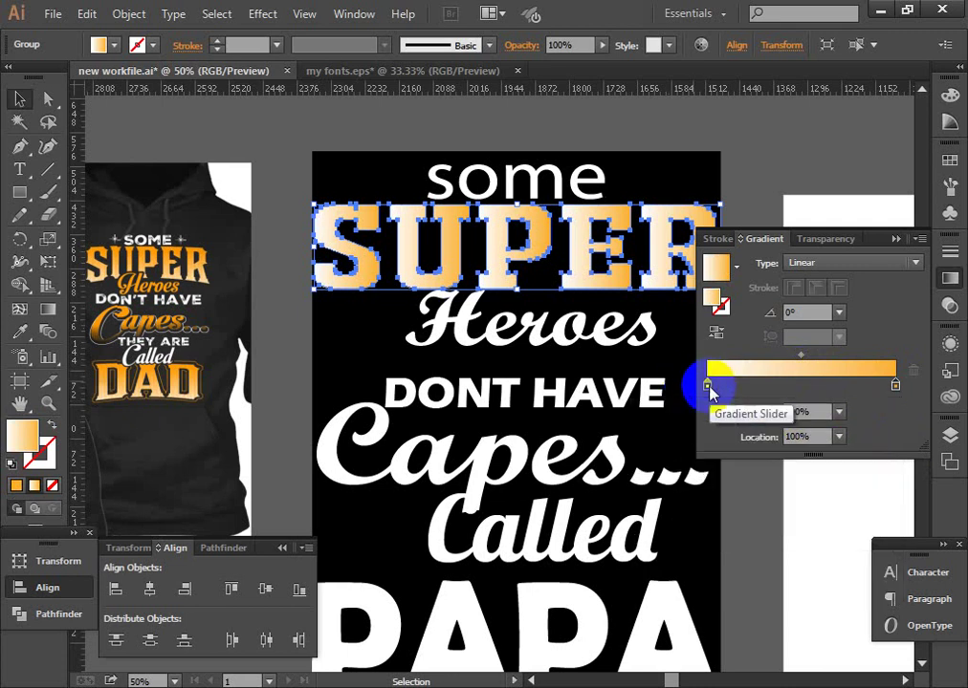
{"action": "double_click", "coordinate": [707, 386]}
{"action": "left_click", "coordinate": [677, 444]}
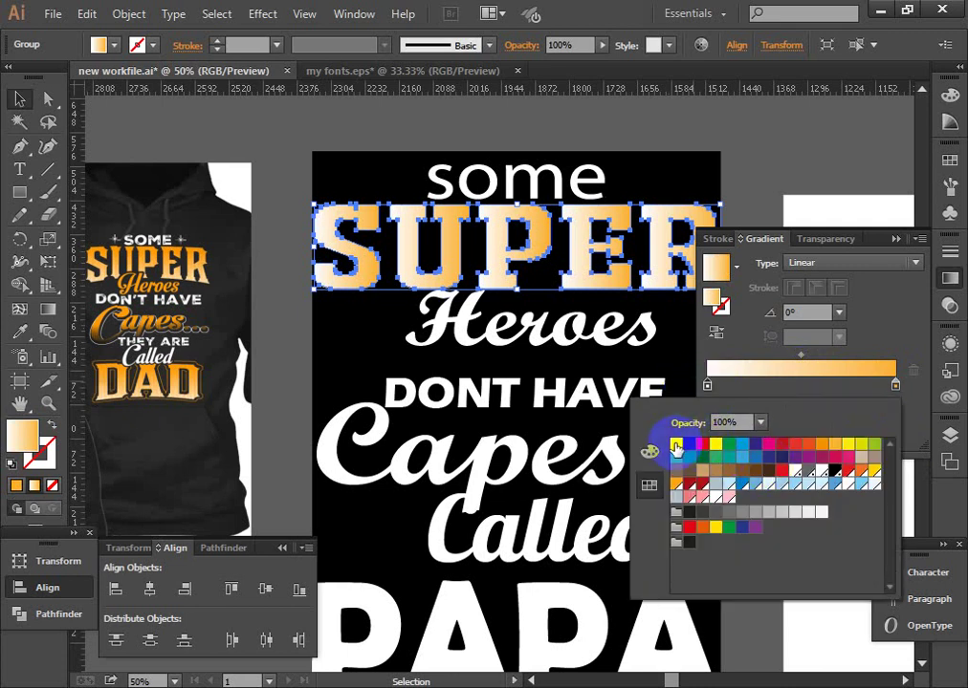
{"action": "left_click", "coordinate": [789, 388]}
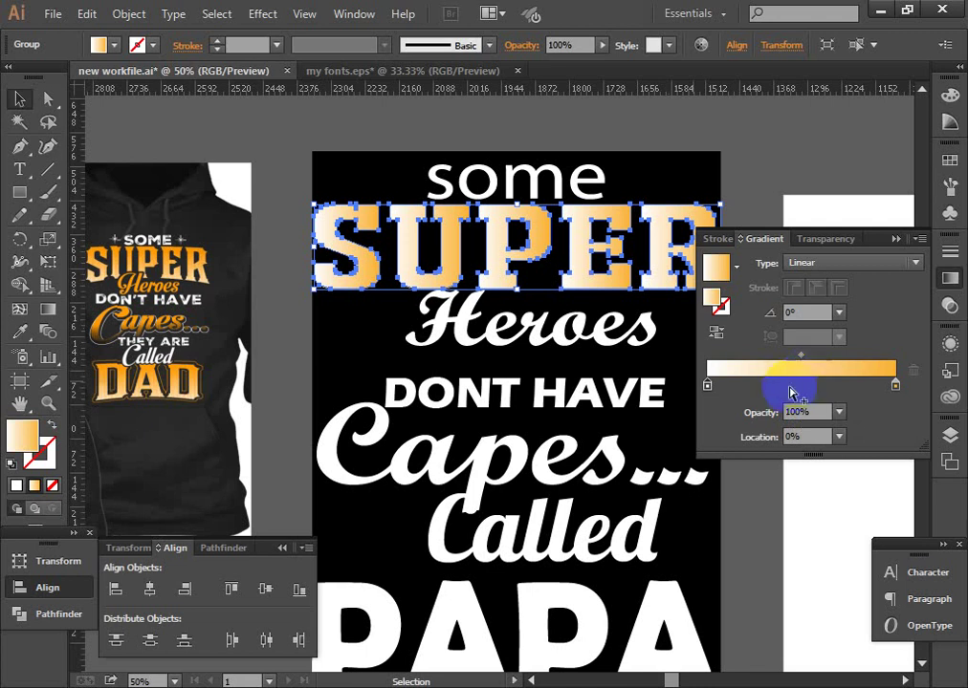
Recolour the right gradient stop to the orange swatch C0 M50 Y100 K0
{"action": "left_click", "coordinate": [808, 411]}
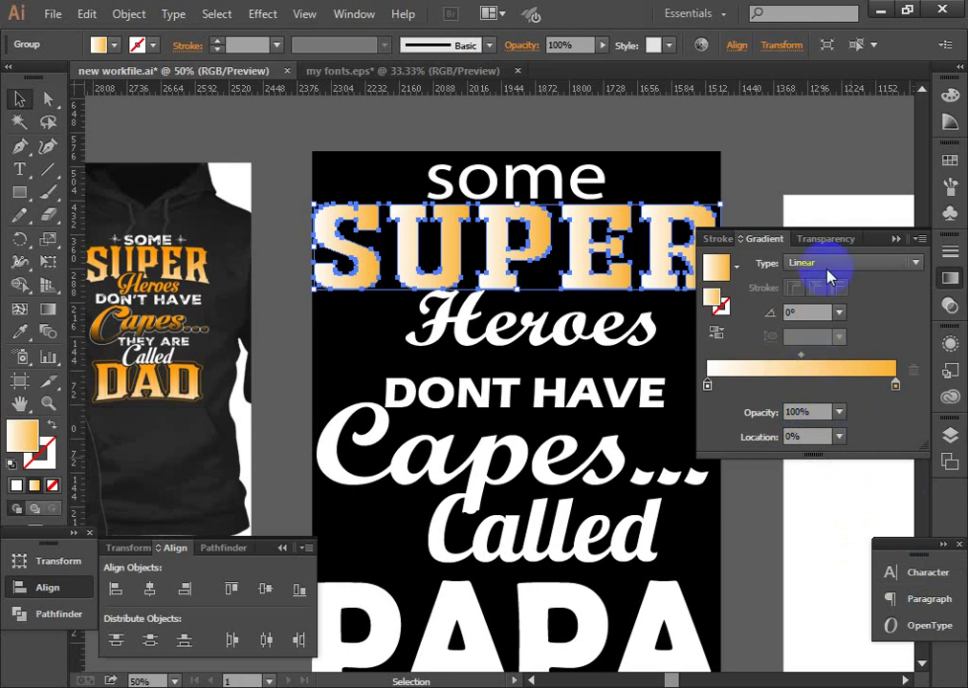
{"action": "left_click_drag", "start_coordinate": [808, 409], "coordinate": [897, 242]}
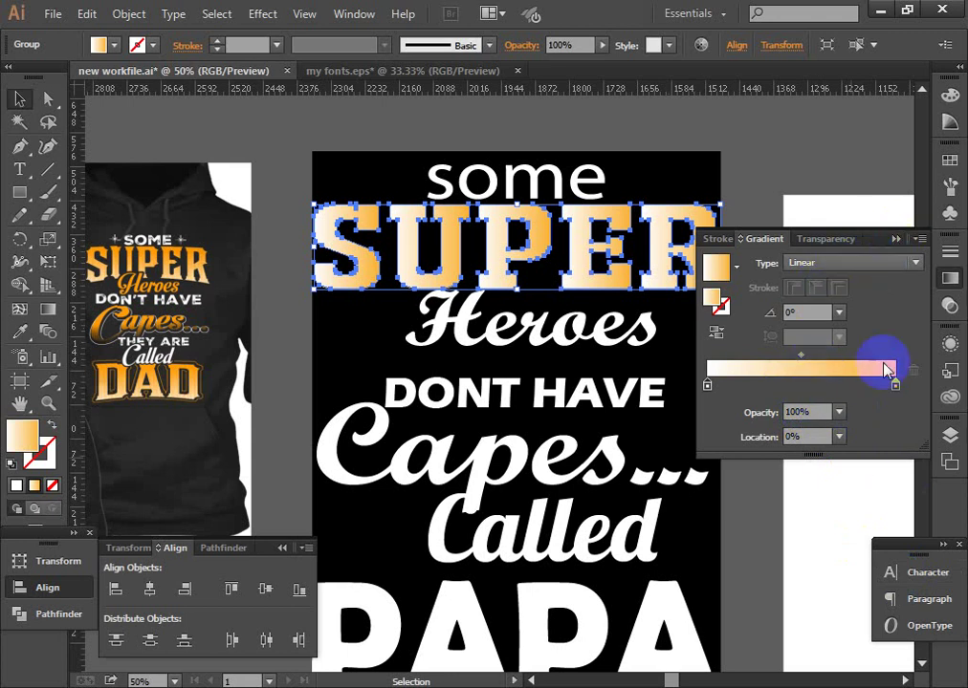
{"action": "left_click", "coordinate": [895, 386]}
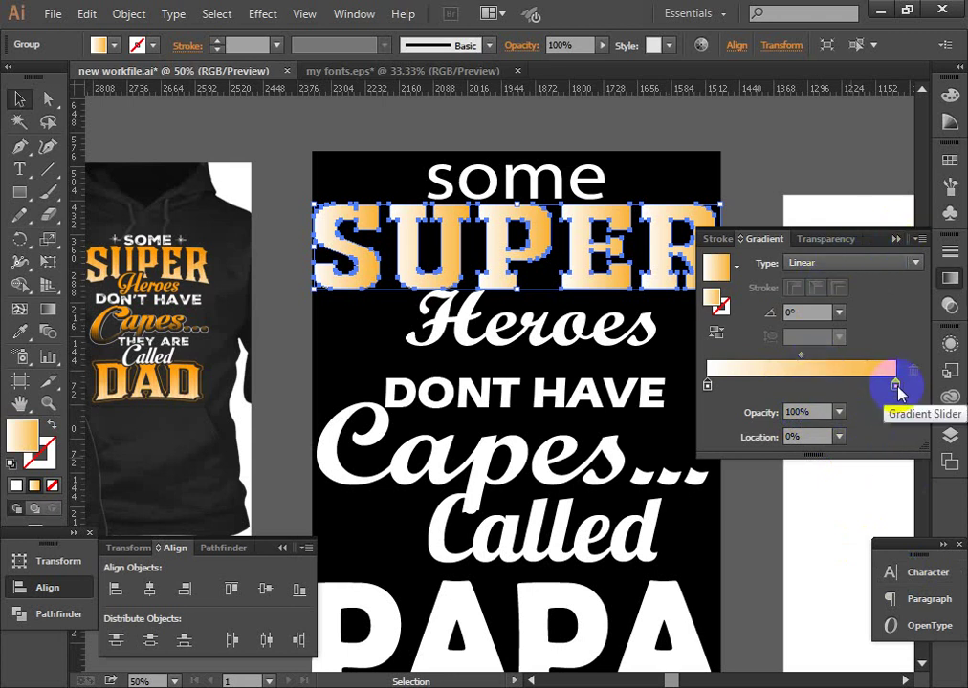
{"action": "double_click", "coordinate": [895, 386]}
{"action": "left_click", "coordinate": [808, 444]}
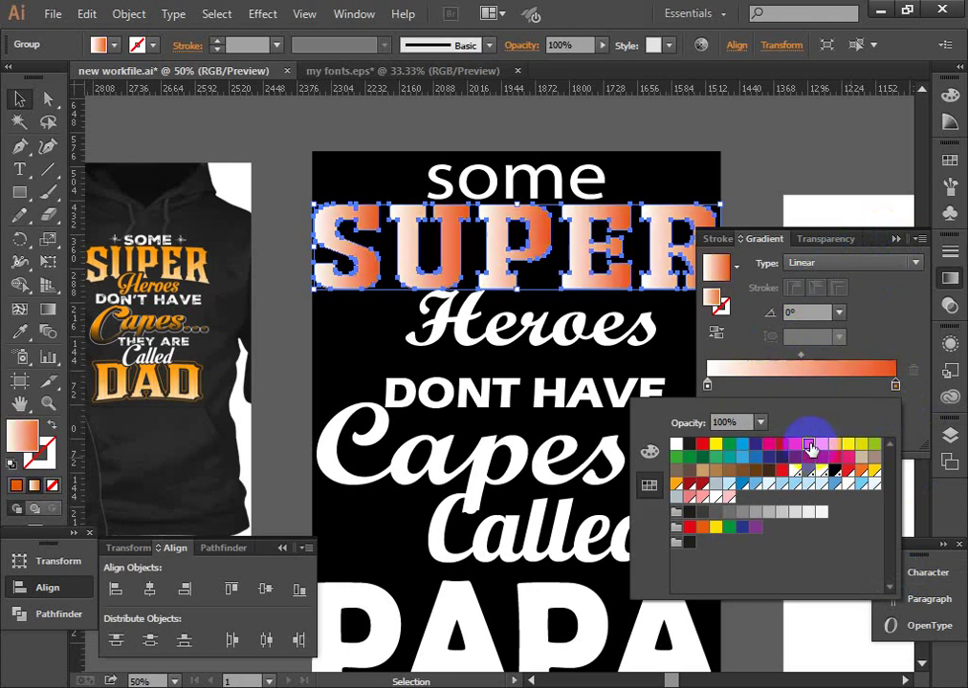
{"action": "left_click", "coordinate": [822, 444]}
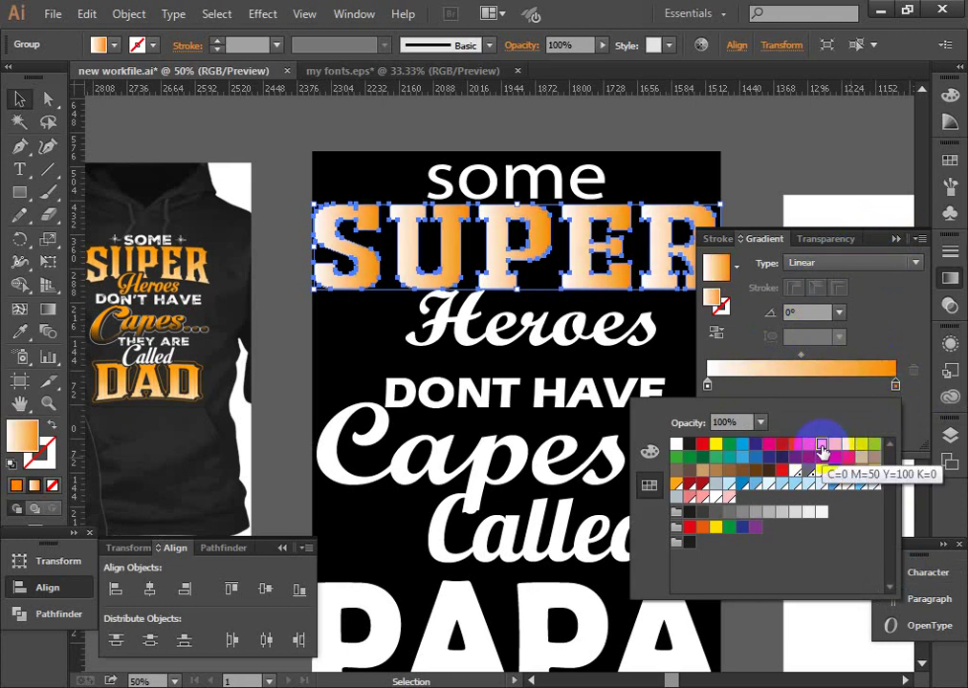
{"action": "left_click", "coordinate": [895, 241]}
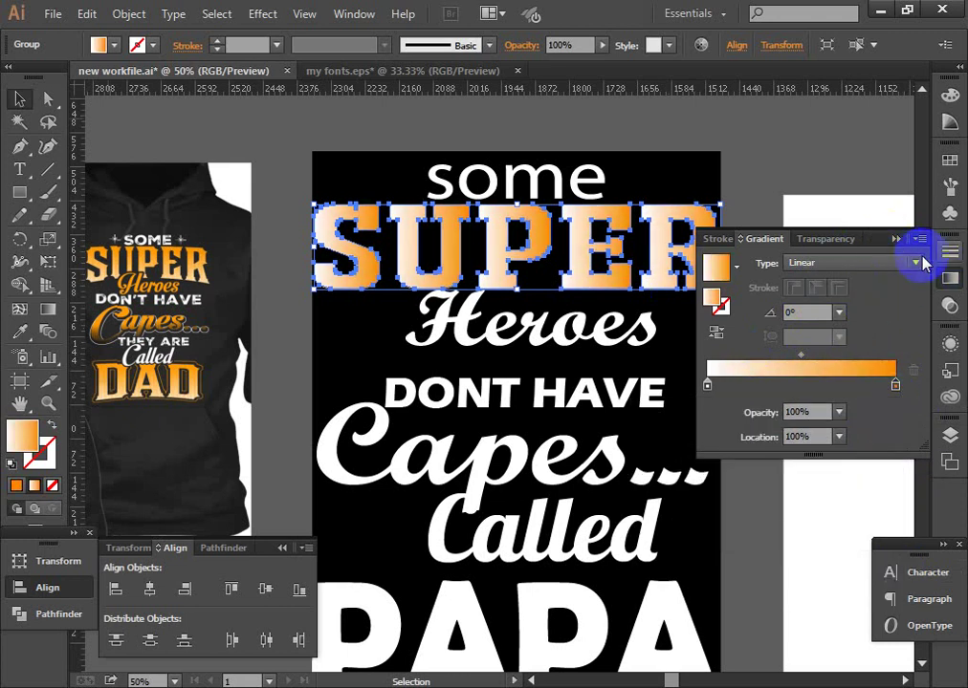
{"action": "left_click", "coordinate": [894, 240]}
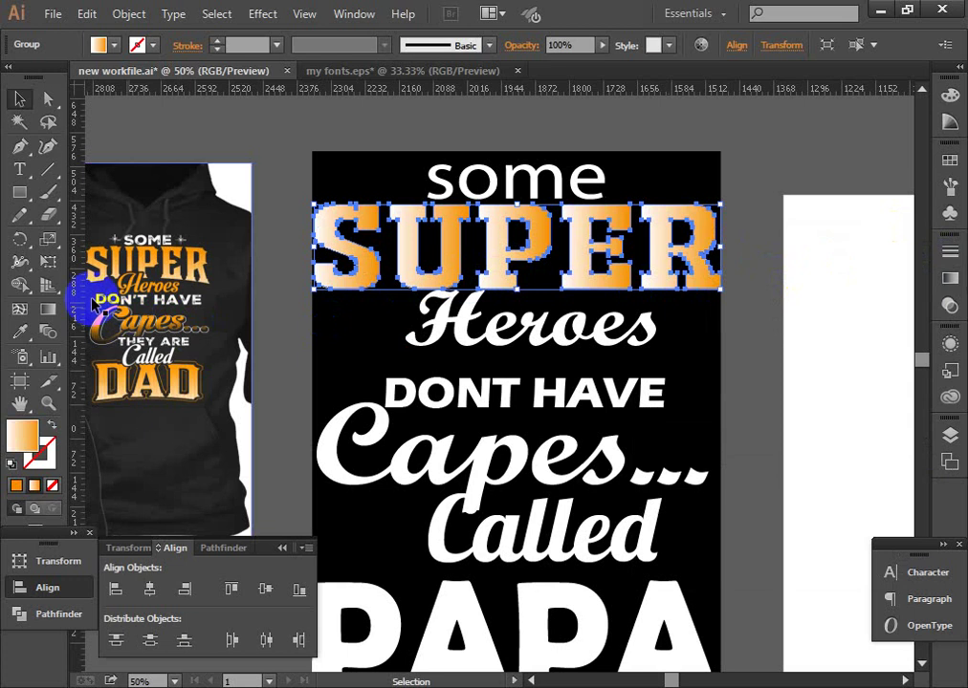
Redraw SUPER's gradient vertically with the Gradient tool so orange sits at the top
{"action": "left_click", "coordinate": [48, 310]}
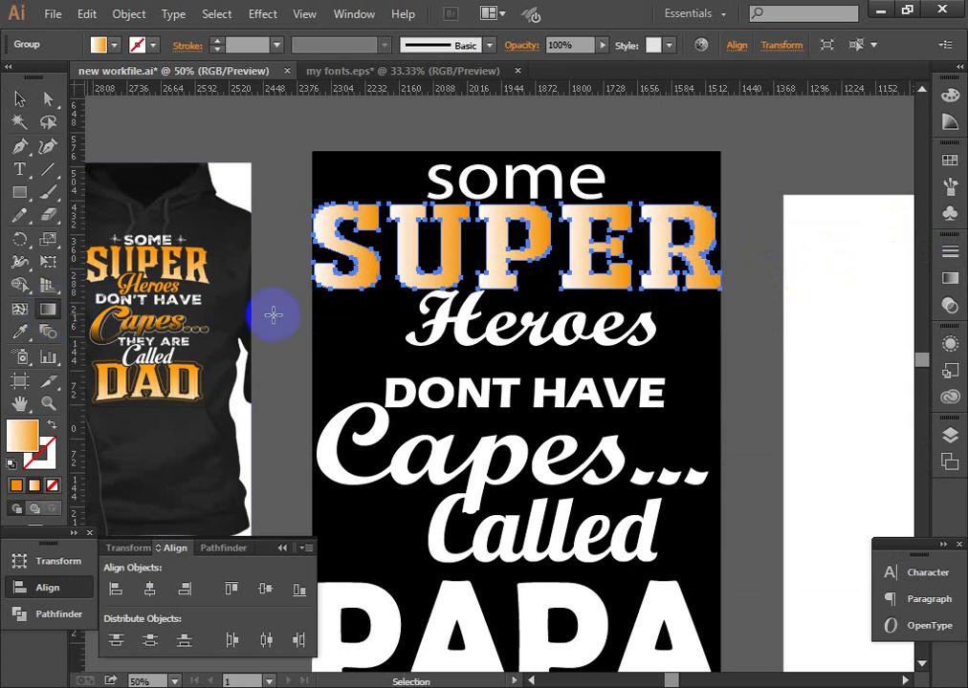
{"action": "left_click_drag", "start_coordinate": [516, 191], "coordinate": [524, 272]}
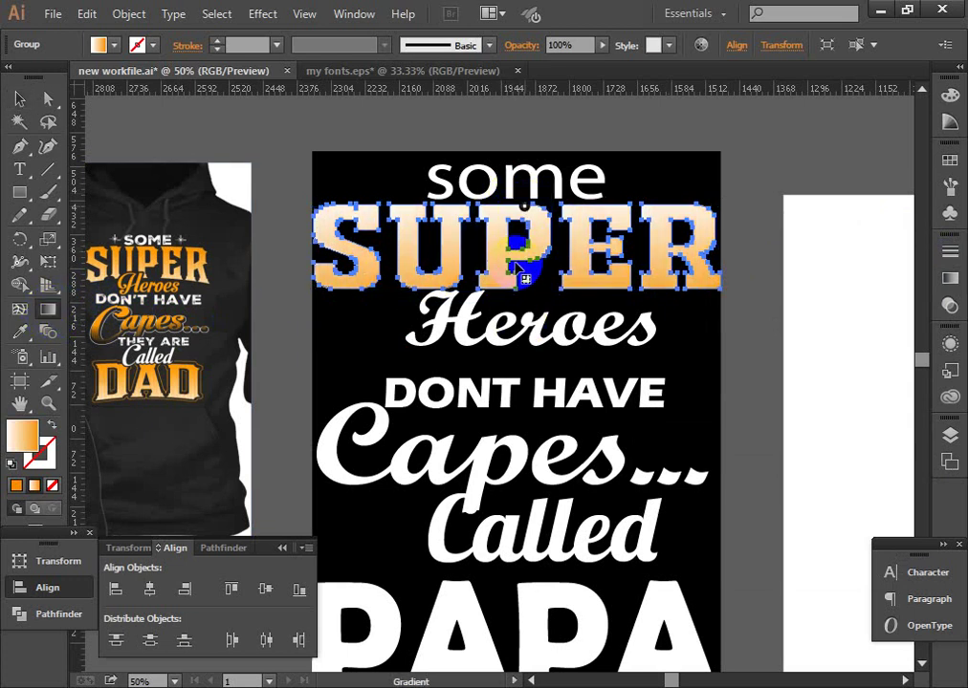
{"action": "left_click_drag", "start_coordinate": [501, 300], "coordinate": [530, 289]}
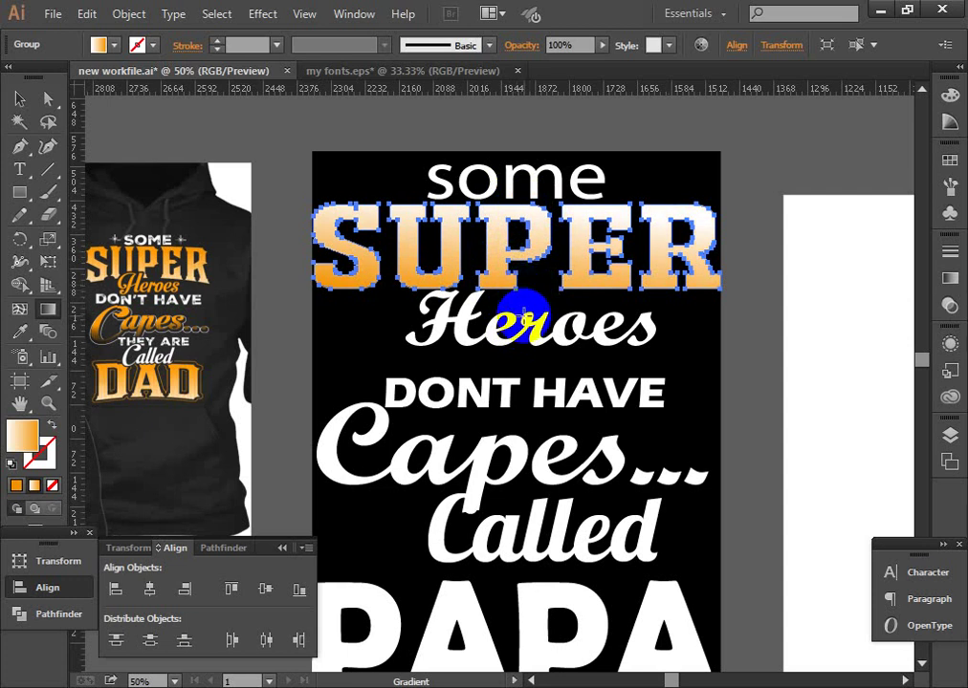
{"action": "mouse_move", "coordinate": [529, 287]}
{"action": "left_mouse_down"}
{"action": "mouse_move", "coordinate": [529, 323]}
{"action": "mouse_move", "coordinate": [529, 156]}
{"action": "mouse_move", "coordinate": [531, 330]}
{"action": "mouse_move", "coordinate": [551, 250]}
{"action": "left_mouse_up"}
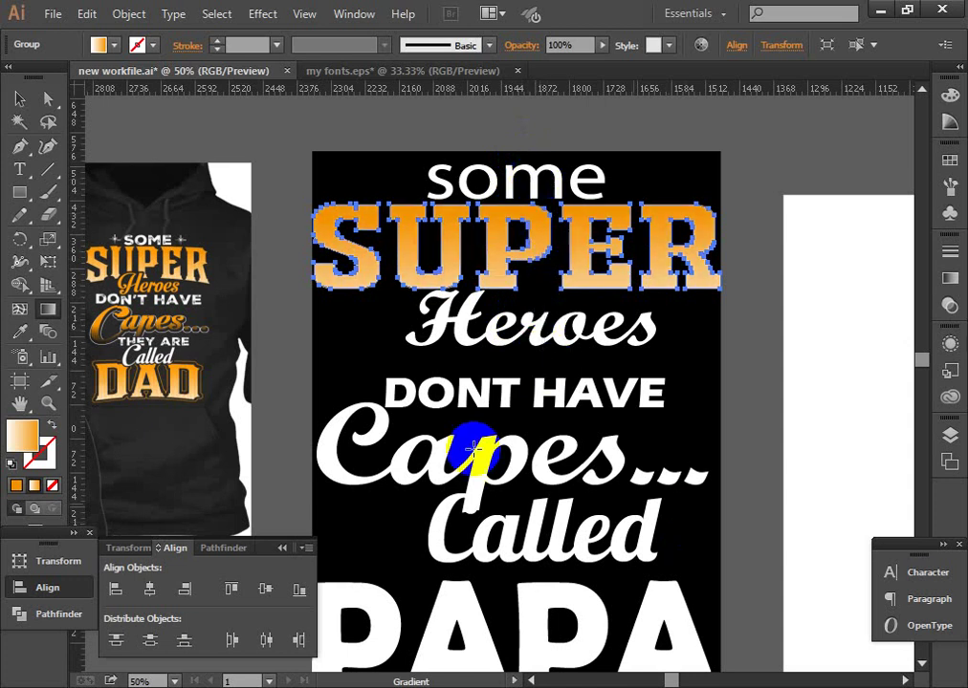
{"action": "left_click", "coordinate": [21, 100]}
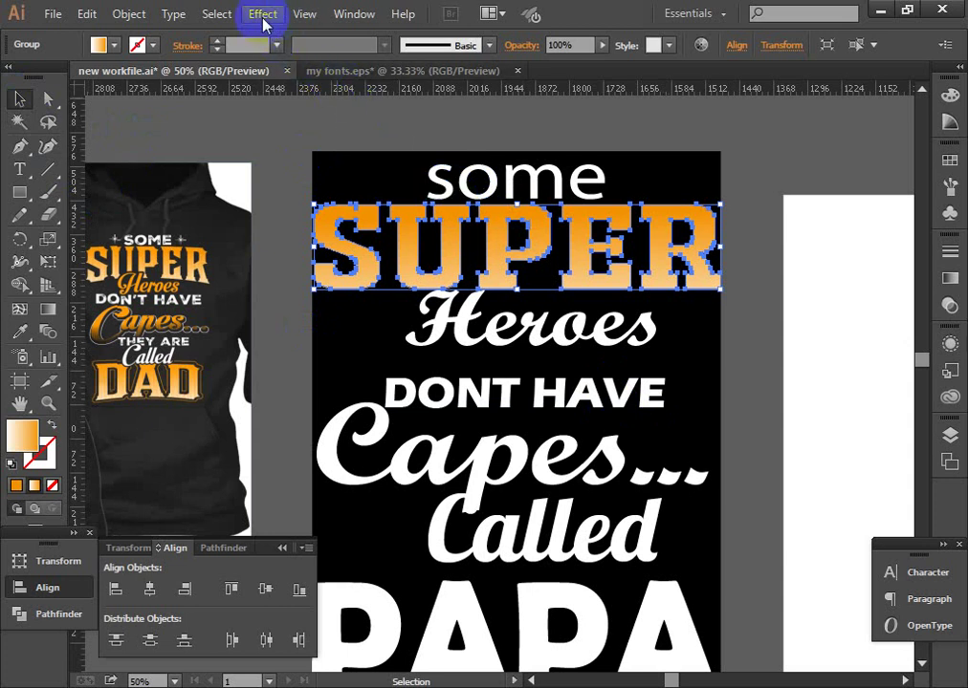
Preview an Arc warp on SUPER, cancel it, and zoom into the hoodie reference lettering
{"action": "left_click", "coordinate": [264, 22]}
{"action": "mouse_move", "coordinate": [284, 258]}
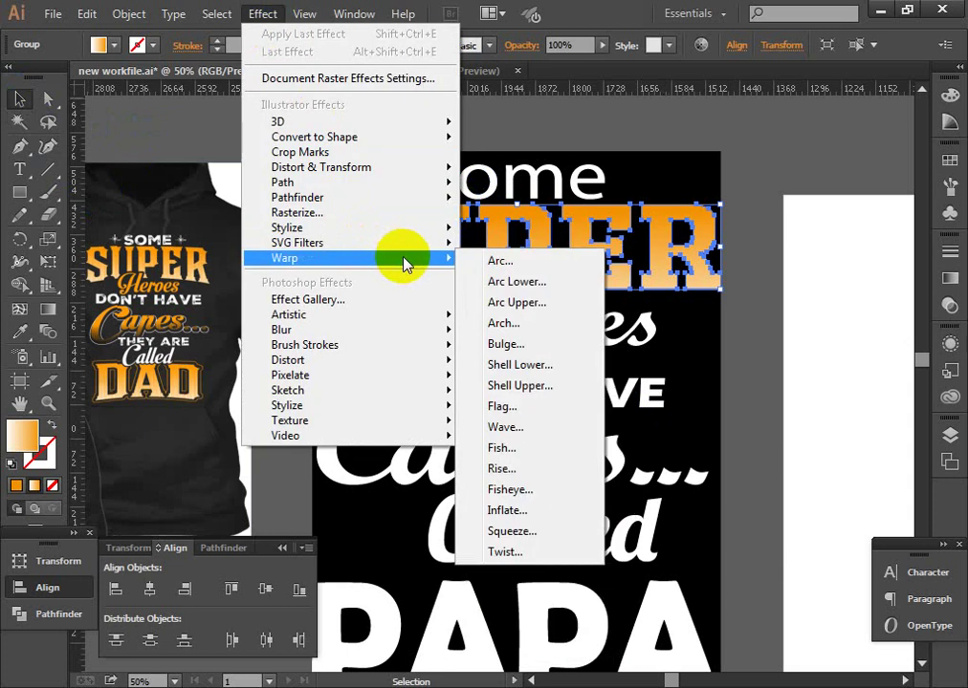
{"action": "left_click", "coordinate": [499, 260]}
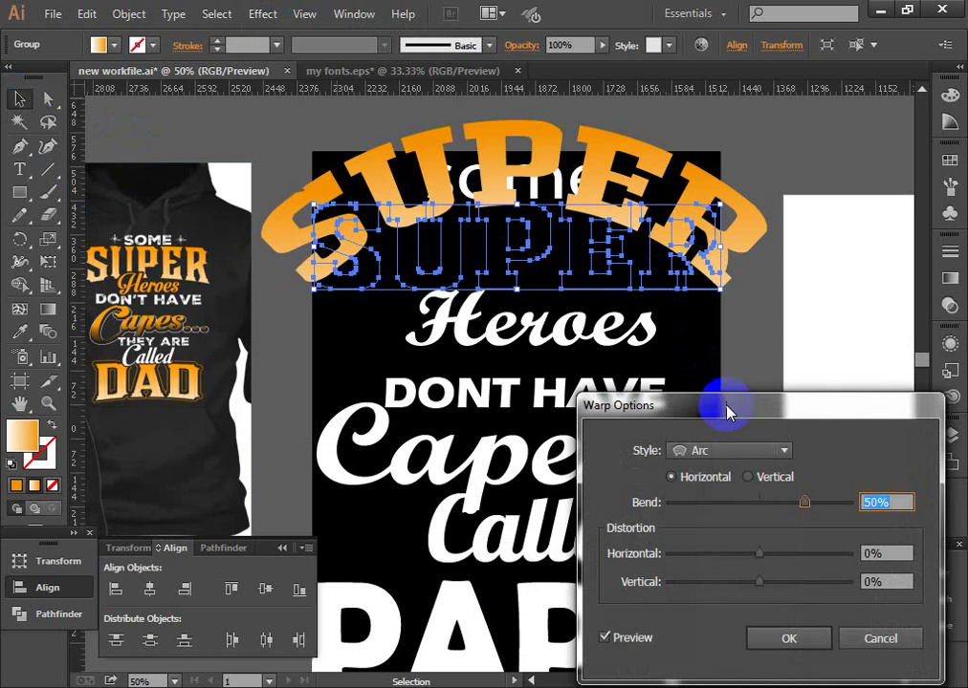
{"action": "mouse_move", "coordinate": [727, 411]}
{"action": "left_mouse_down"}
{"action": "mouse_move", "coordinate": [851, 244]}
{"action": "mouse_move", "coordinate": [658, 330]}
{"action": "left_mouse_up"}
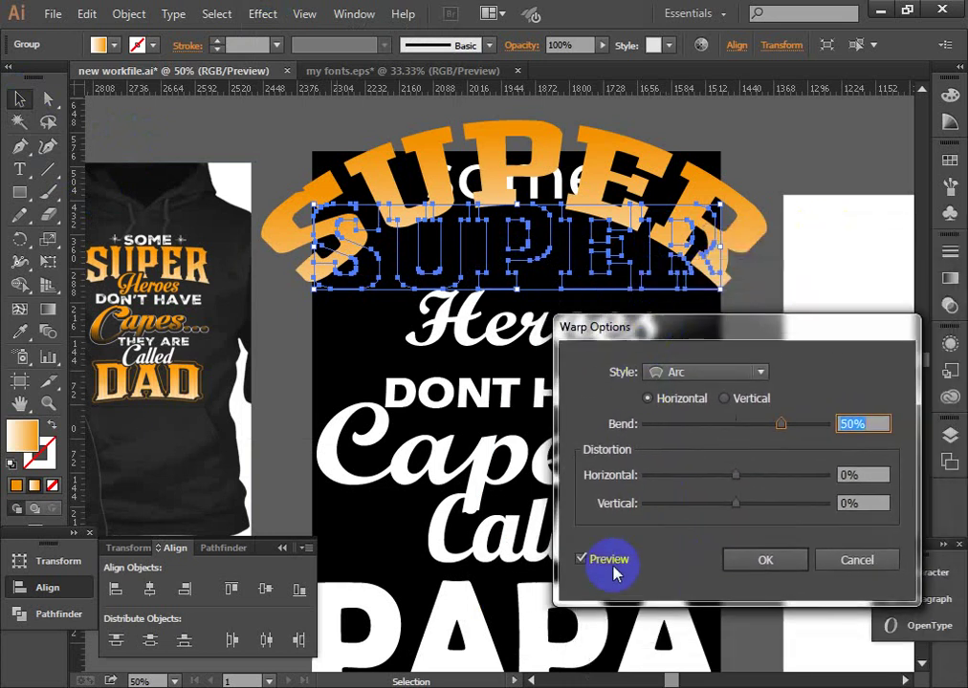
{"action": "left_click", "coordinate": [581, 560]}
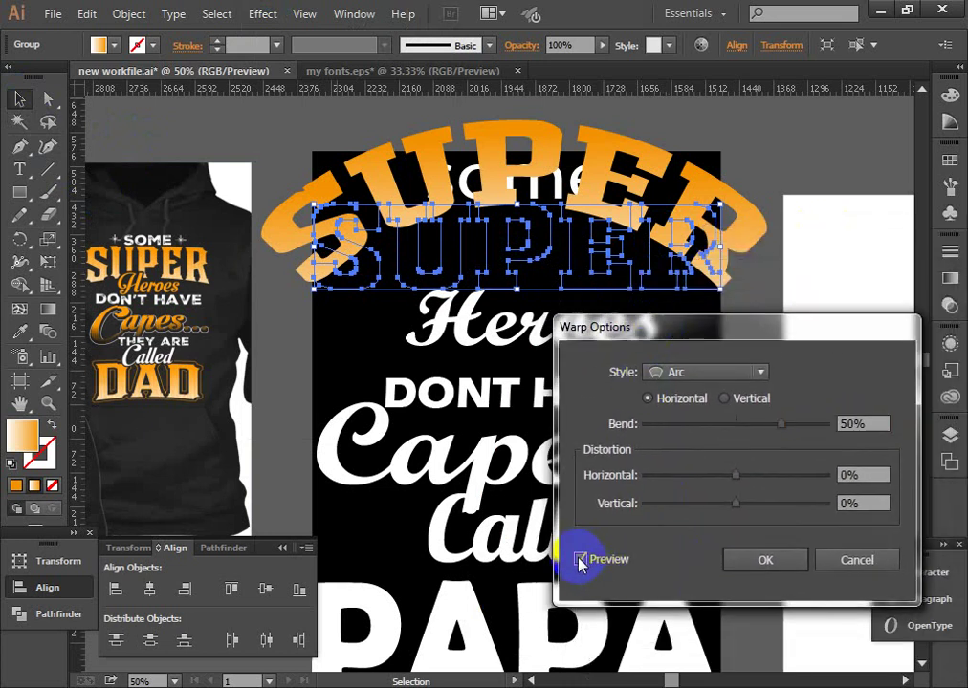
{"action": "mouse_move", "coordinate": [781, 424]}
{"action": "left_mouse_down"}
{"action": "mouse_move", "coordinate": [753, 426]}
{"action": "mouse_move", "coordinate": [748, 440]}
{"action": "left_mouse_up"}
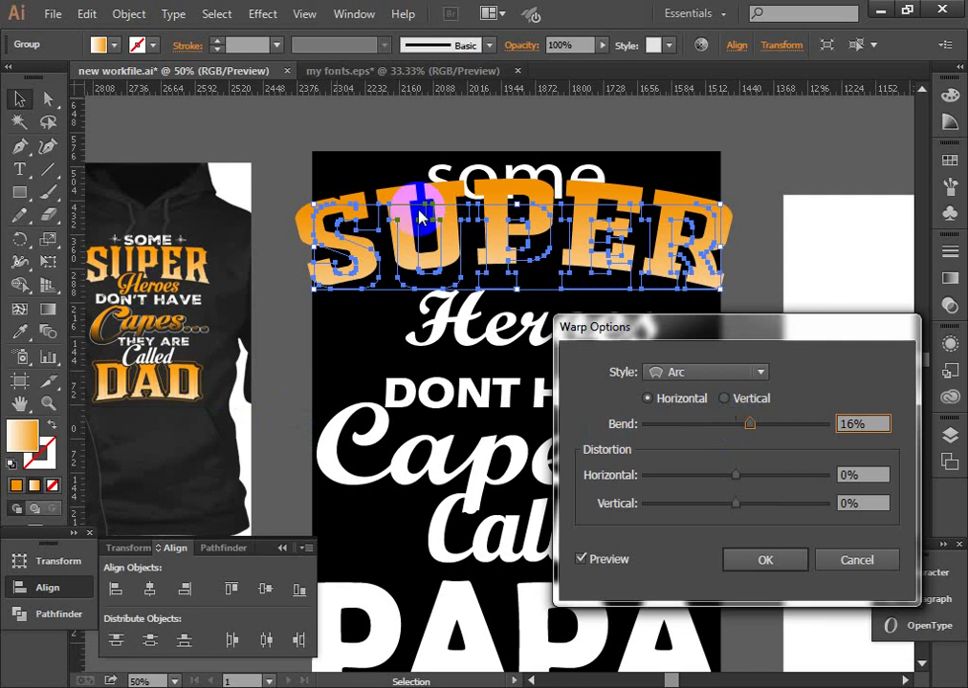
{"action": "left_click", "coordinate": [853, 566]}
{"action": "left_click", "coordinate": [192, 325]}
{"action": "left_click", "coordinate": [413, 455]}
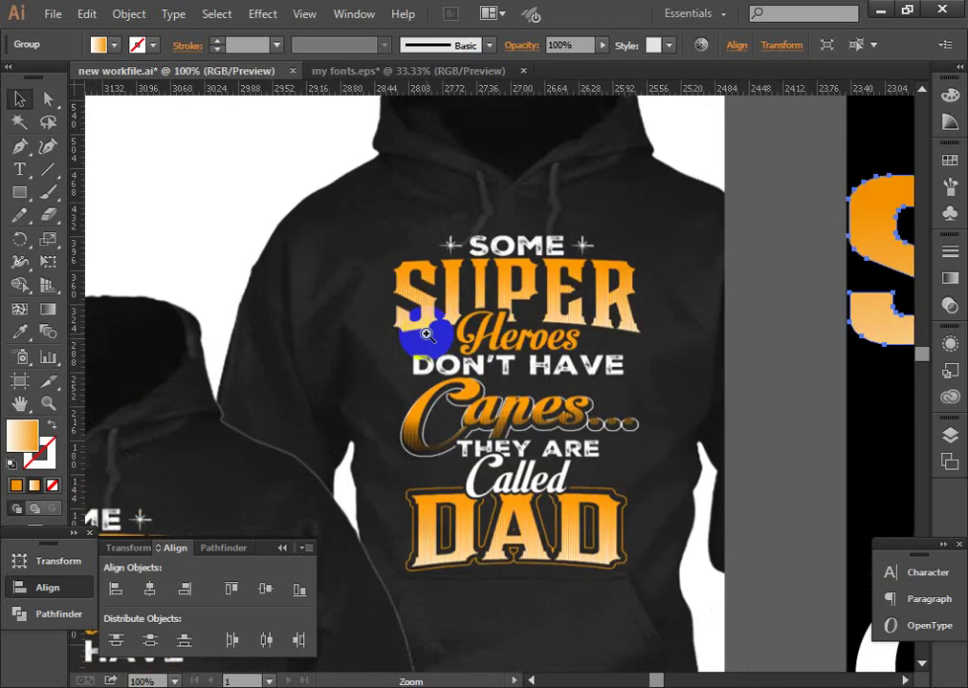
{"action": "left_click", "coordinate": [421, 335]}
{"action": "left_click", "coordinate": [599, 320]}
{"action": "left_click_drag", "start_coordinate": [588, 362], "coordinate": [394, 283]}
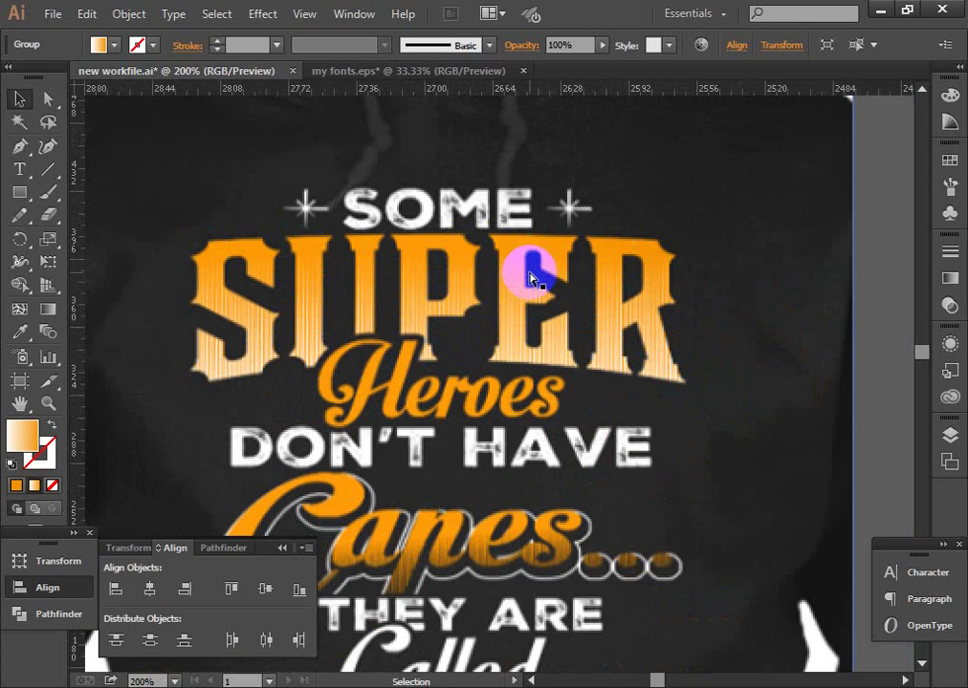
{"action": "left_click", "coordinate": [552, 275], "text": "ctrl+alt"}
{"action": "left_click", "coordinate": [517, 373], "text": "ctrl+alt"}
Return to the SUPER artboard and start an Arc warp, dragging its Bend lower
{"action": "left_click", "coordinate": [535, 440], "text": "ctrl+alt"}
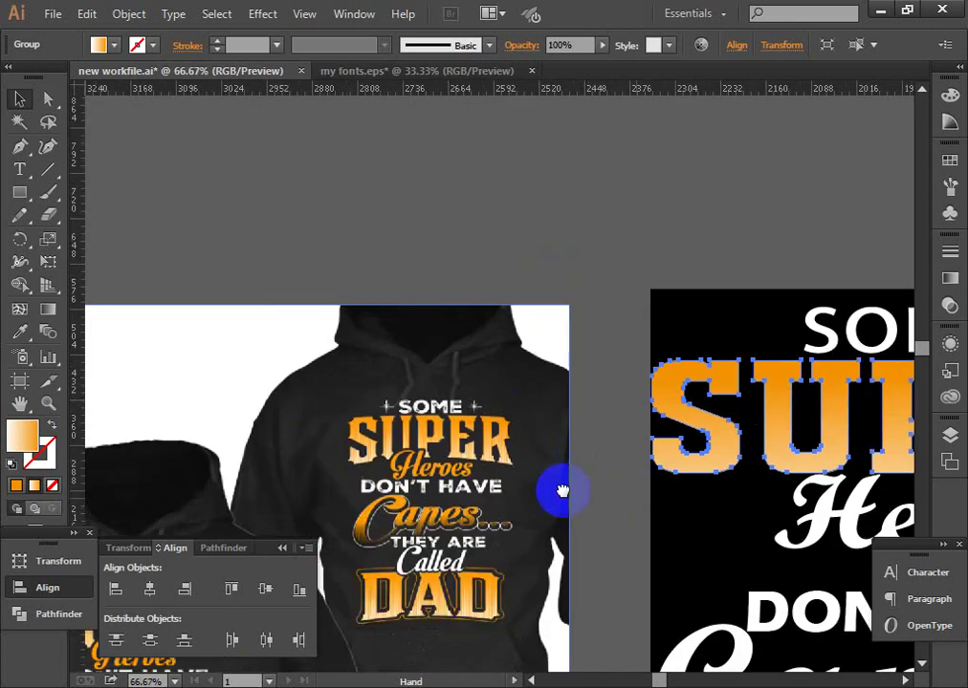
{"action": "left_click_drag", "start_coordinate": [563, 491], "coordinate": [126, 367]}
{"action": "left_click_drag", "start_coordinate": [456, 319], "coordinate": [557, 319]}
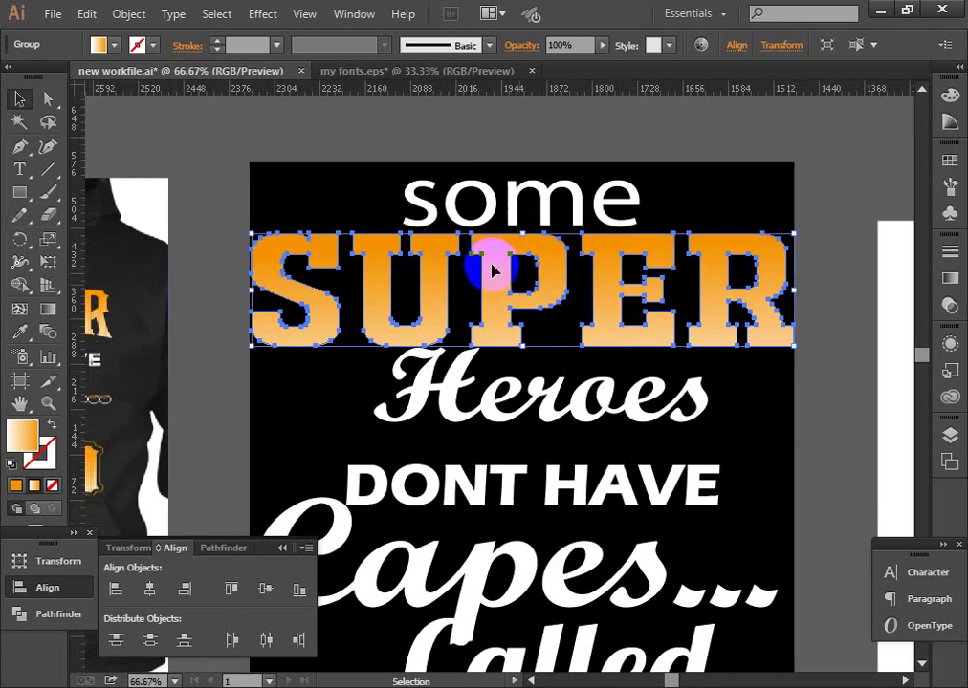
{"action": "left_click", "coordinate": [262, 14]}
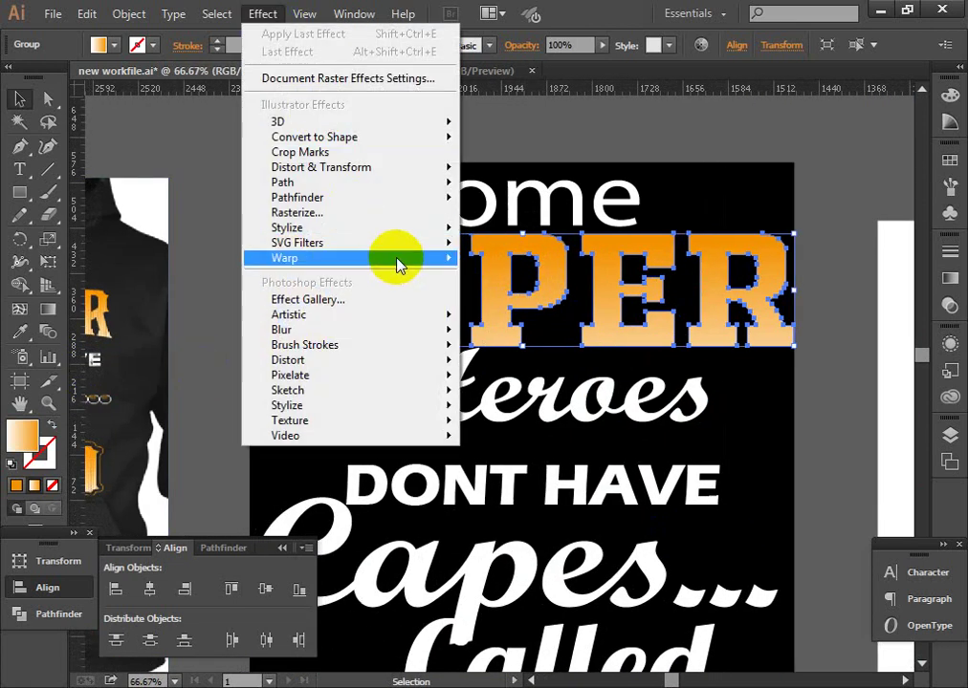
{"action": "mouse_move", "coordinate": [349, 258]}
{"action": "left_click", "coordinate": [492, 259]}
{"action": "mouse_move", "coordinate": [792, 327]}
{"action": "left_mouse_down"}
{"action": "mouse_move", "coordinate": [924, 308]}
{"action": "mouse_move", "coordinate": [799, 363]}
{"action": "left_mouse_up"}
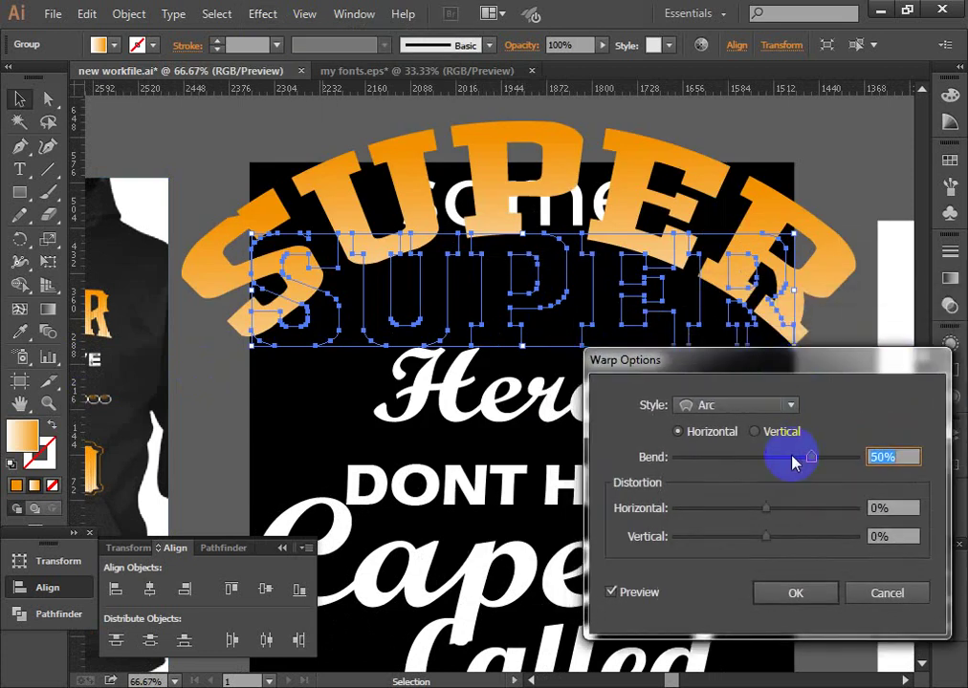
{"action": "left_click", "coordinate": [791, 459]}
{"action": "left_click_drag", "start_coordinate": [786, 461], "coordinate": [761, 459]}
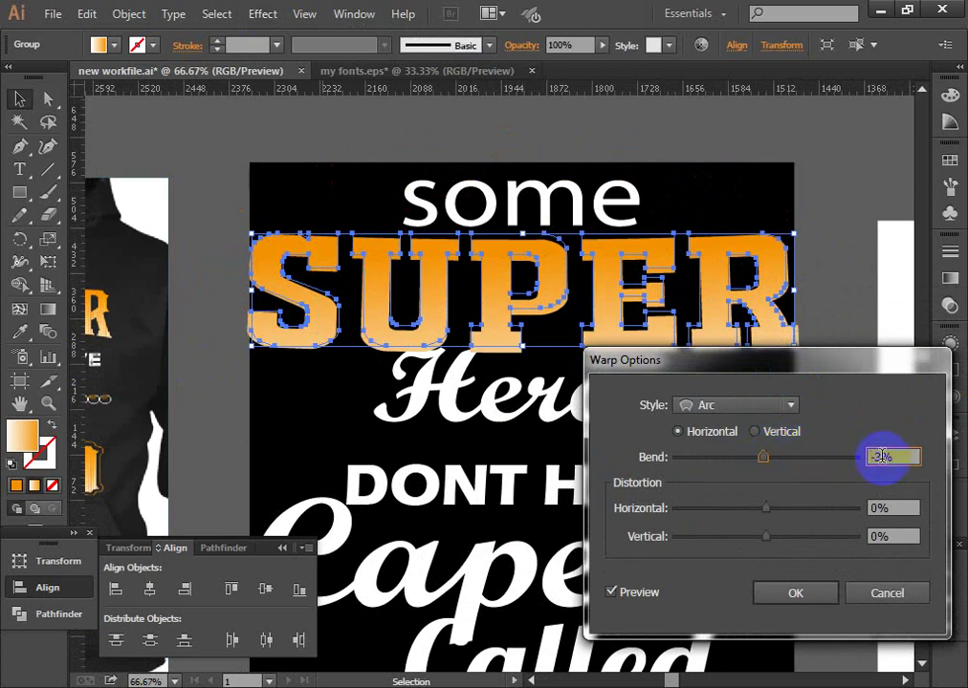
Try Bend values of 5% and 2%, then apply the Arc warp at 3%
{"action": "double_click", "coordinate": [876, 455]}
{"action": "type", "text": "5"}
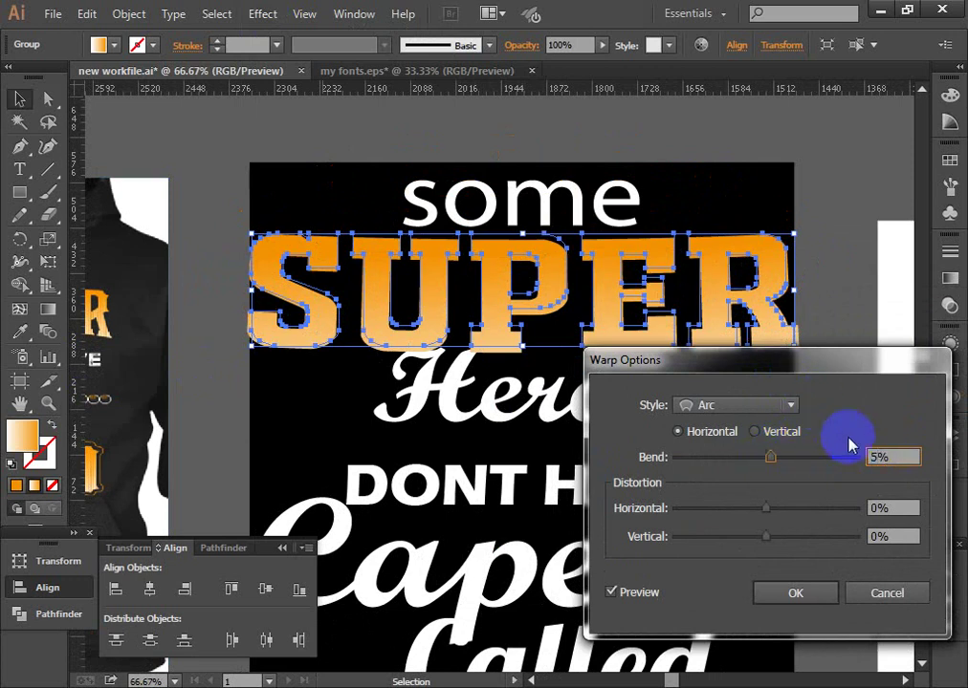
{"action": "left_click", "coordinate": [889, 508]}
{"action": "double_click", "coordinate": [873, 457]}
{"action": "type", "text": "2"}
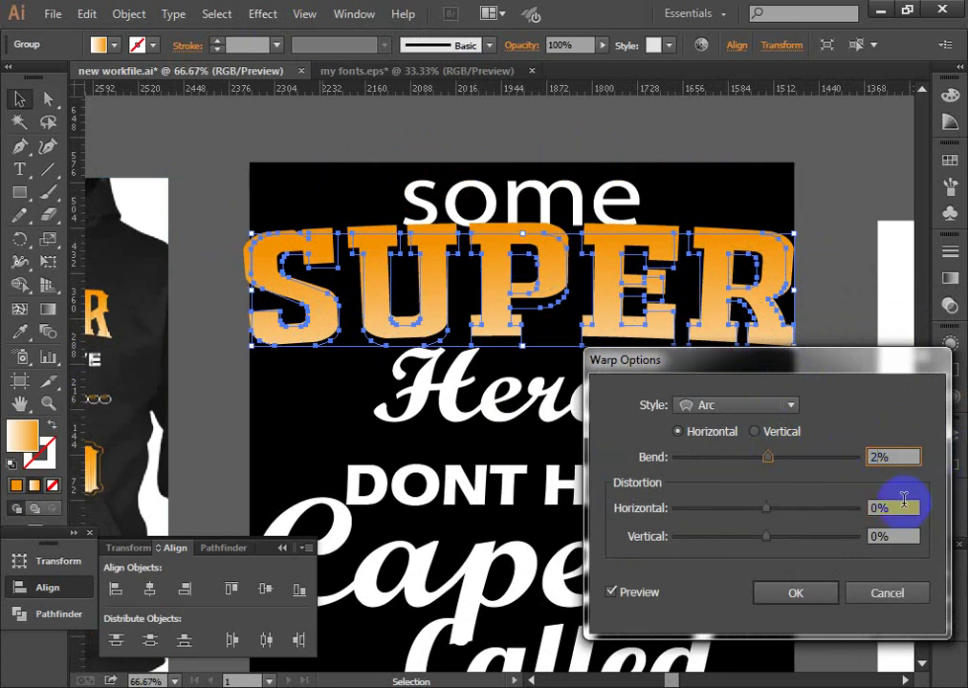
{"action": "left_click", "coordinate": [900, 508]}
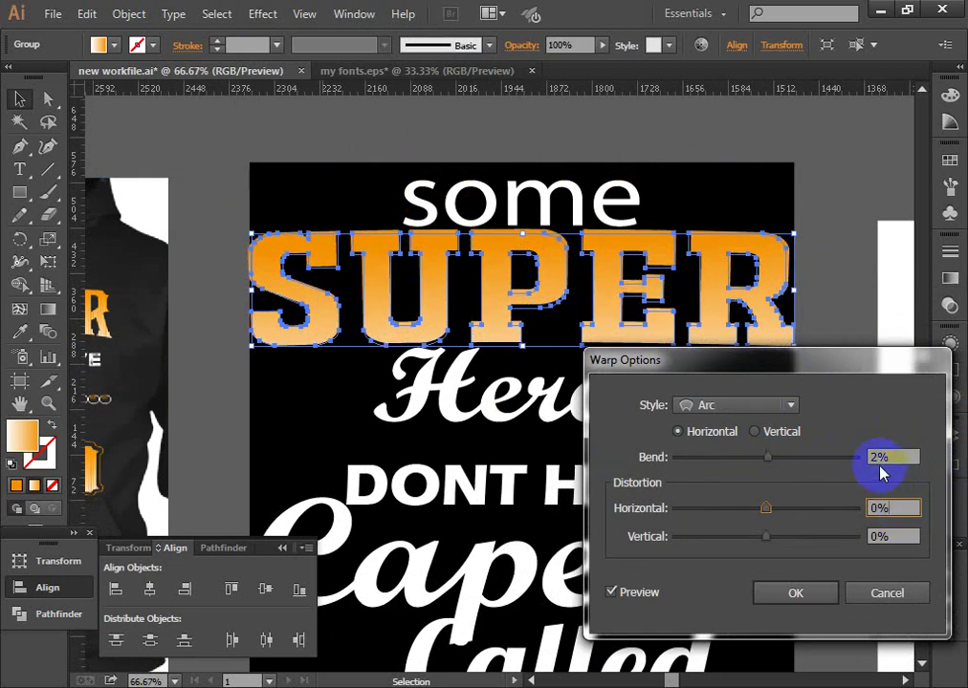
{"action": "double_click", "coordinate": [865, 457]}
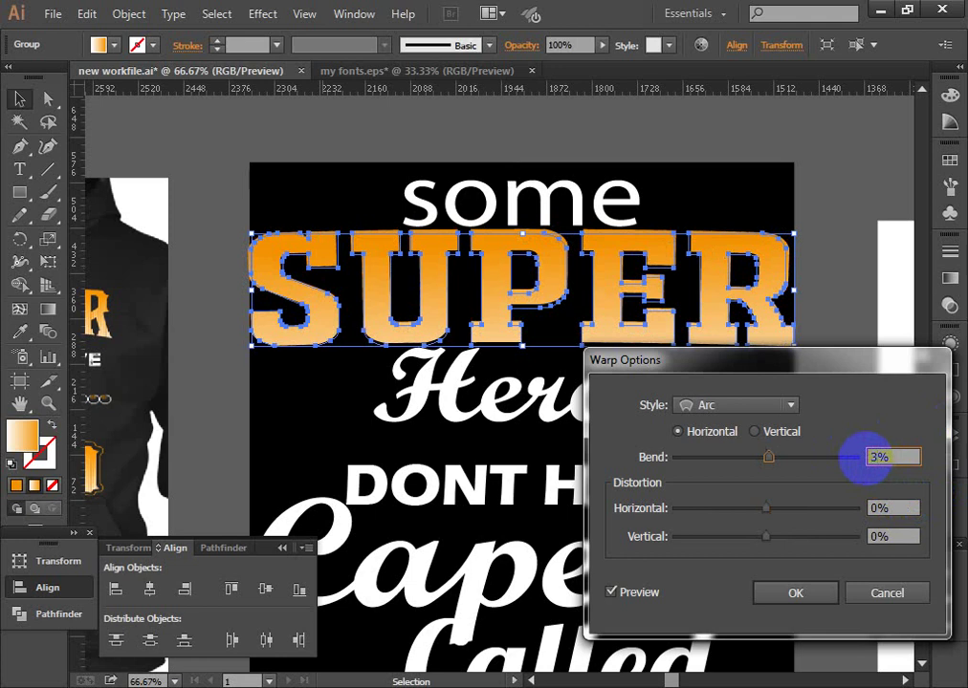
{"action": "left_click", "coordinate": [905, 508]}
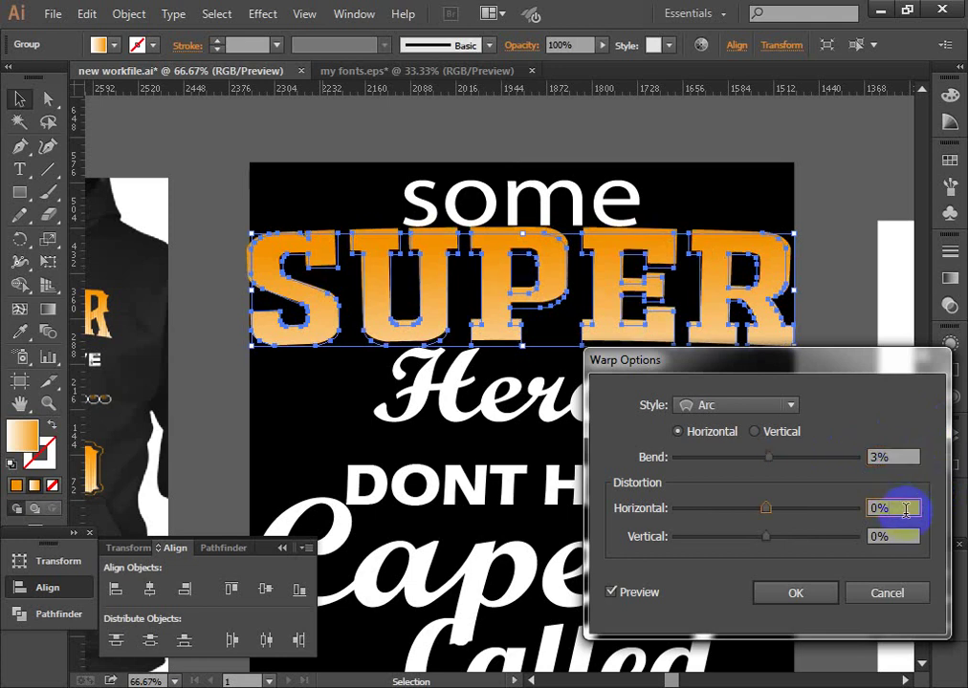
{"action": "left_click", "coordinate": [796, 594]}
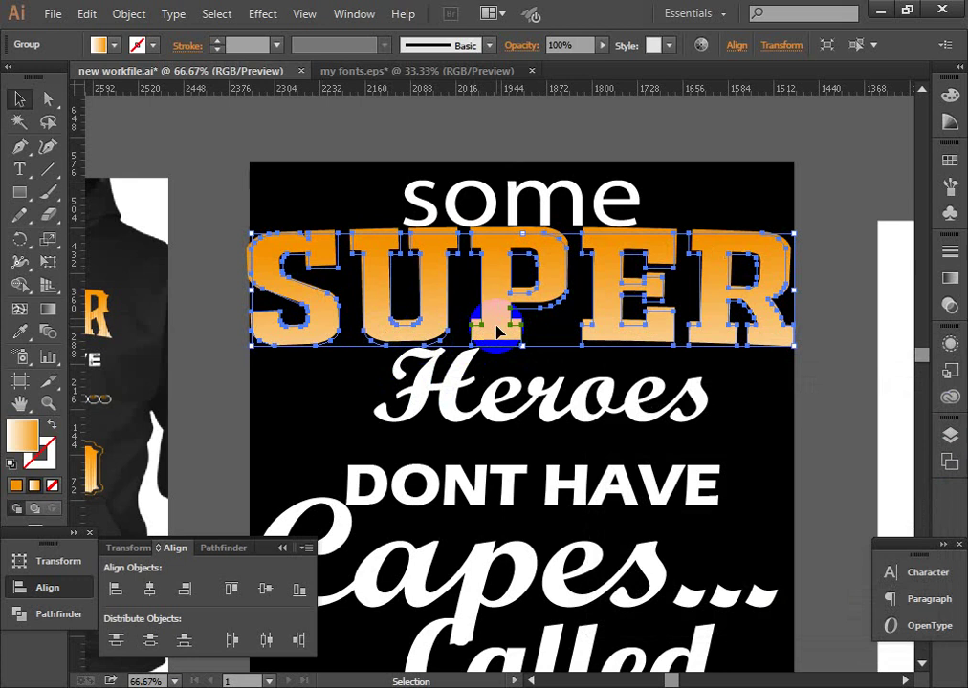
Add a second warp instance on SUPER using Arc Lower style at -14% bend
{"action": "left_click", "coordinate": [262, 13]}
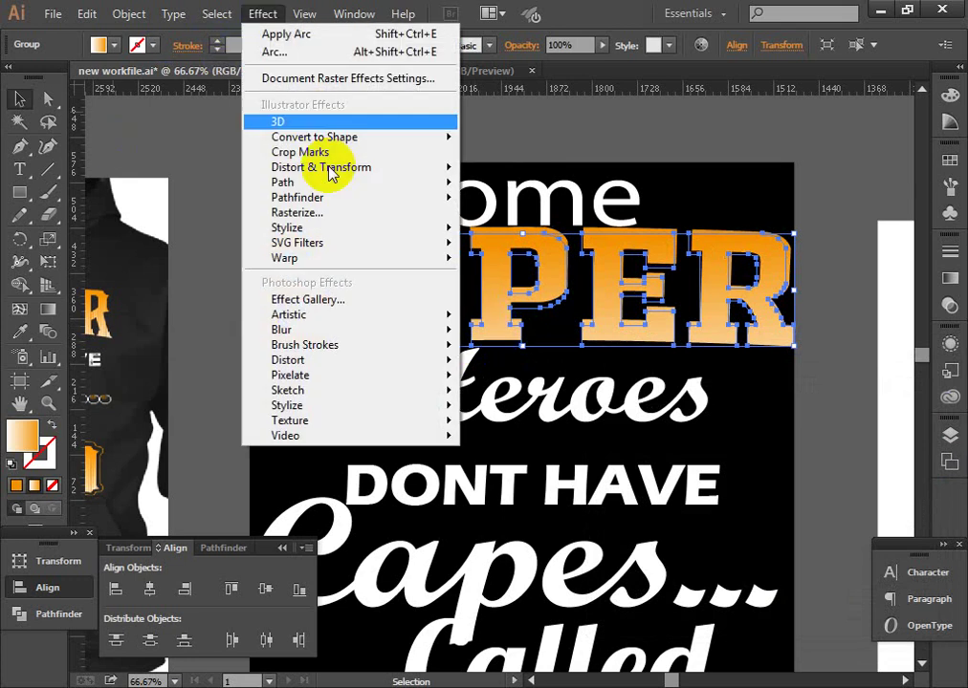
{"action": "mouse_move", "coordinate": [349, 259]}
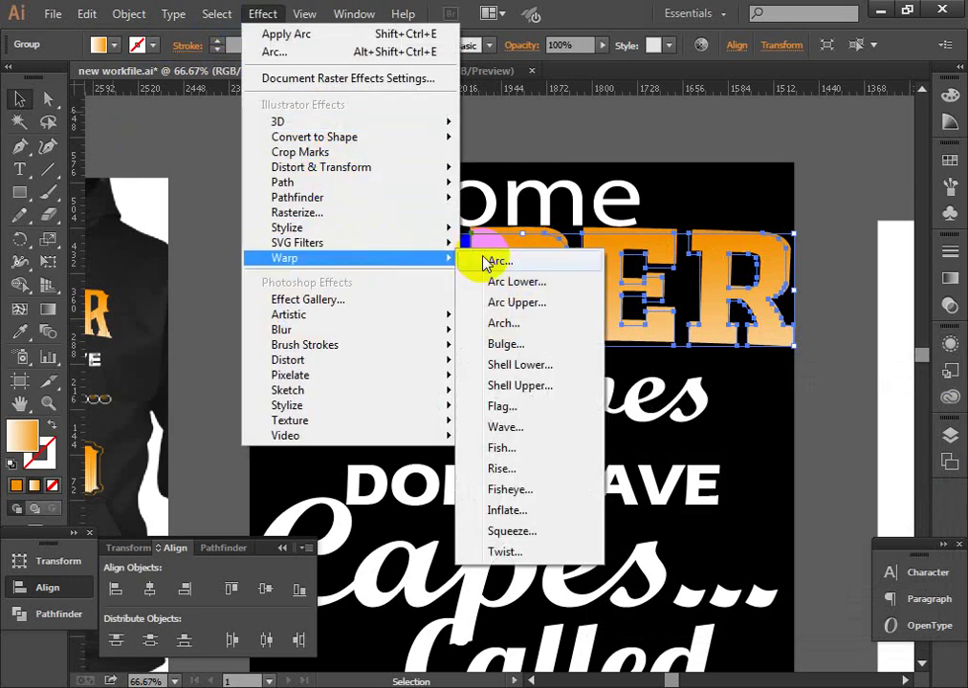
{"action": "left_click", "coordinate": [489, 262]}
{"action": "left_click", "coordinate": [669, 388]}
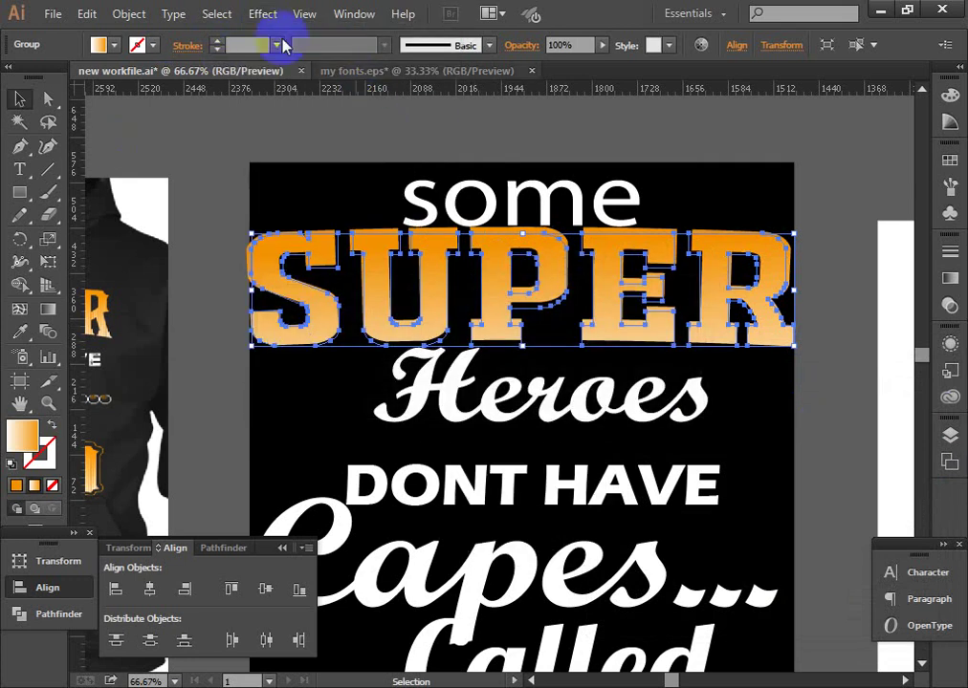
{"action": "left_click", "coordinate": [303, 15]}
{"action": "mouse_move", "coordinate": [262, 13]}
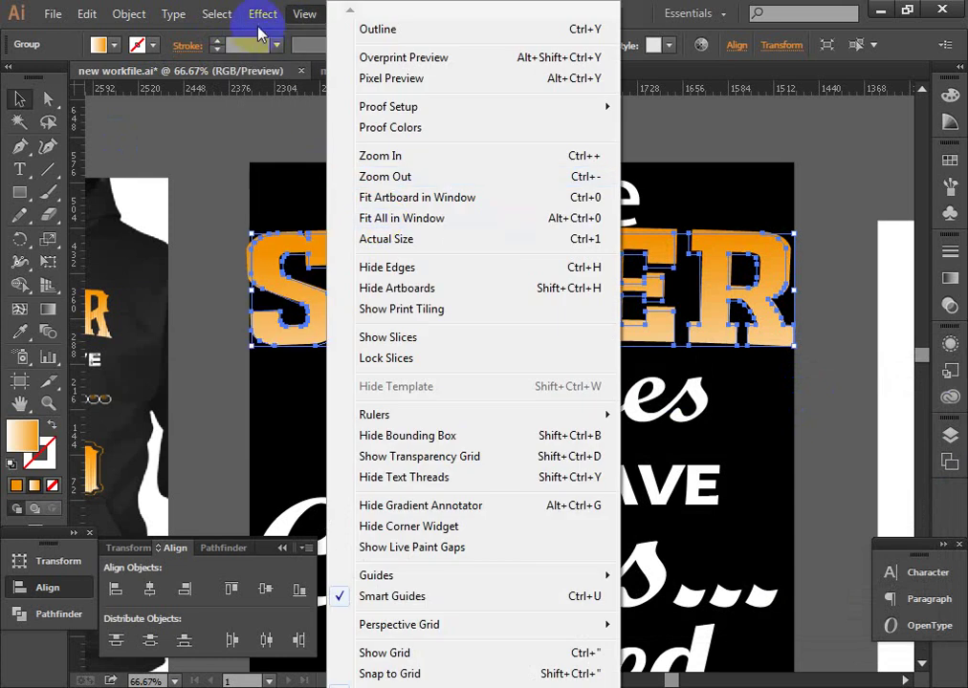
{"action": "mouse_move", "coordinate": [284, 258]}
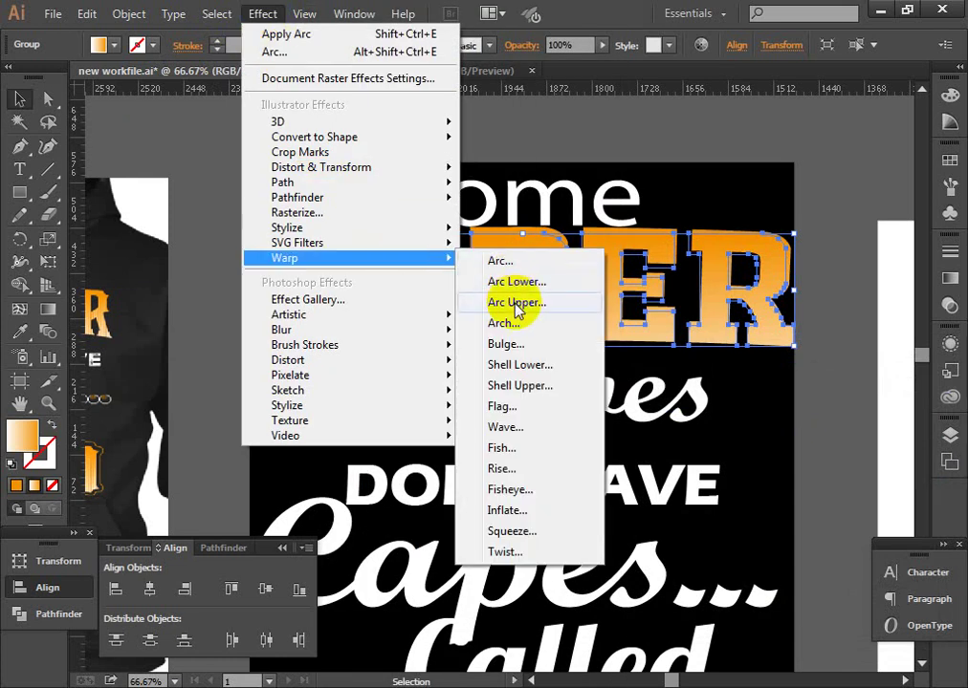
{"action": "left_click", "coordinate": [524, 302]}
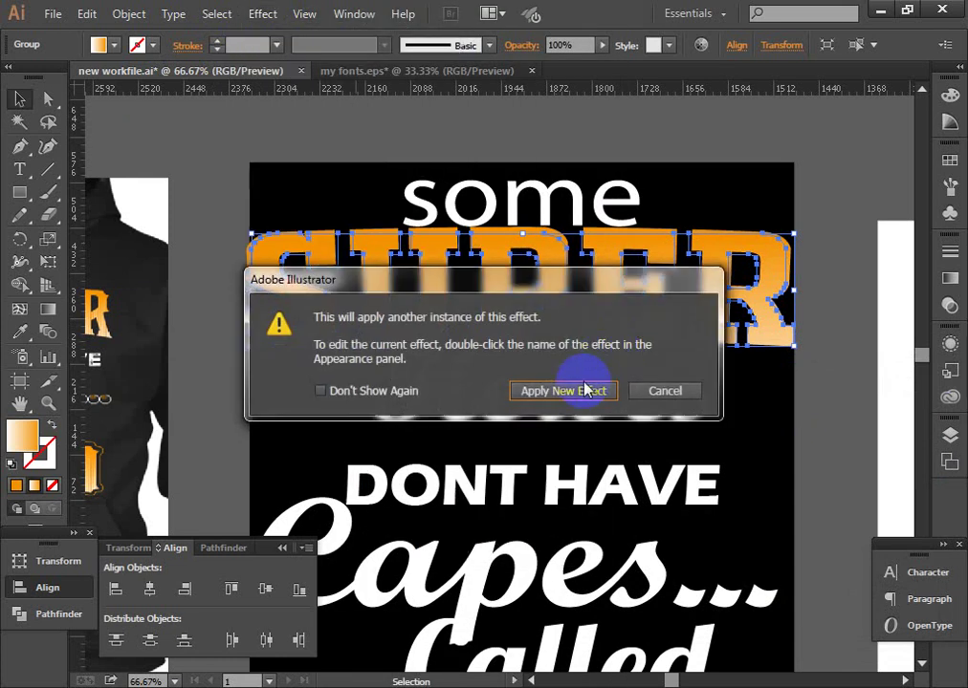
{"action": "left_click", "coordinate": [587, 392]}
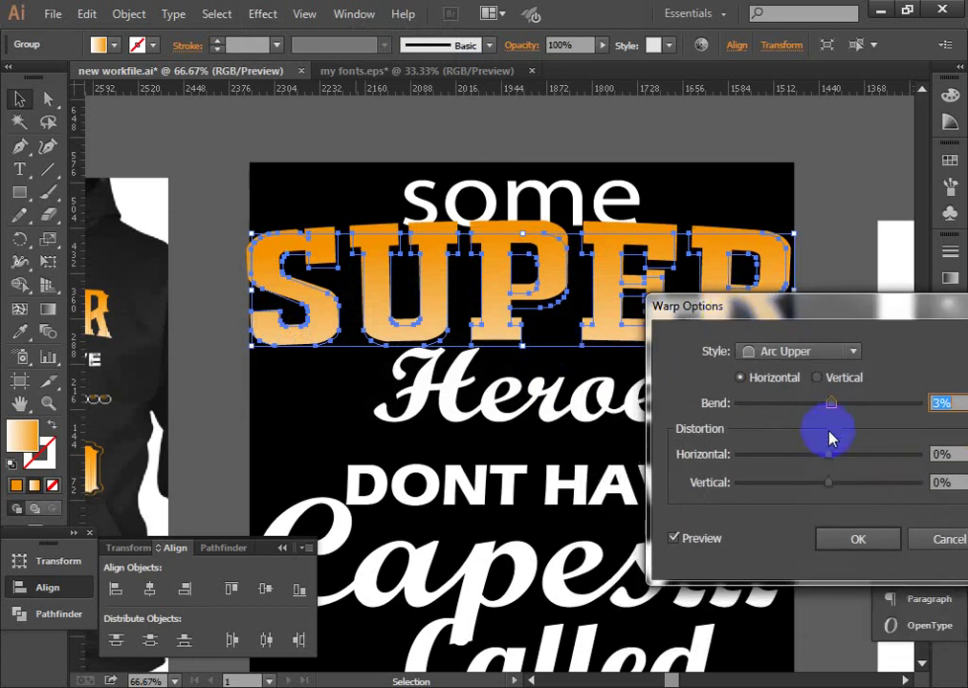
{"action": "left_click_drag", "start_coordinate": [830, 403], "coordinate": [799, 409]}
{"action": "left_click", "coordinate": [854, 355]}
{"action": "left_click", "coordinate": [841, 394]}
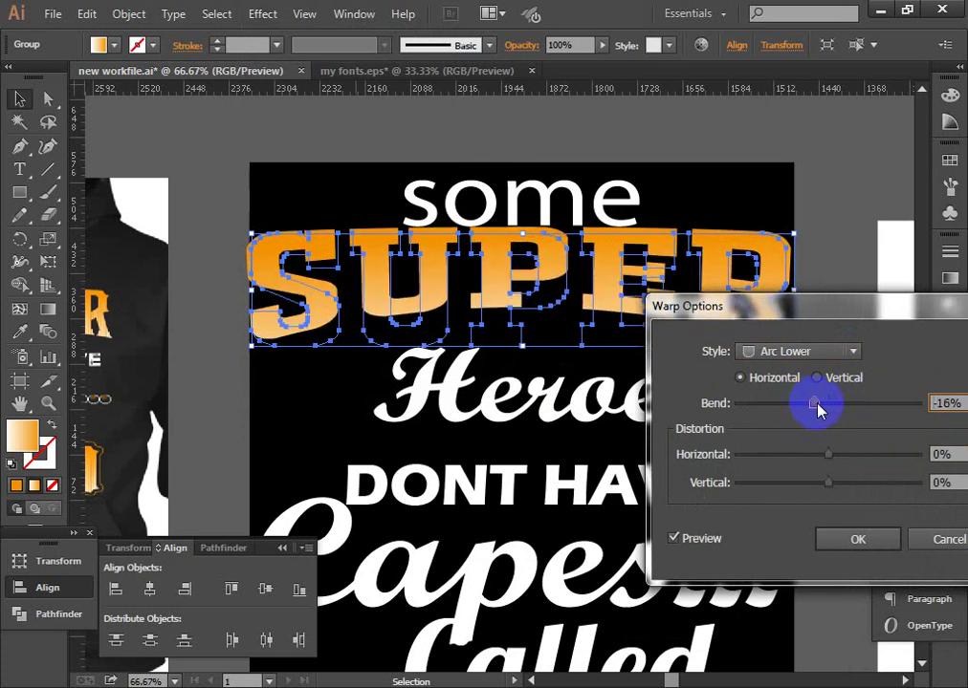
{"action": "left_click_drag", "start_coordinate": [817, 408], "coordinate": [819, 408]}
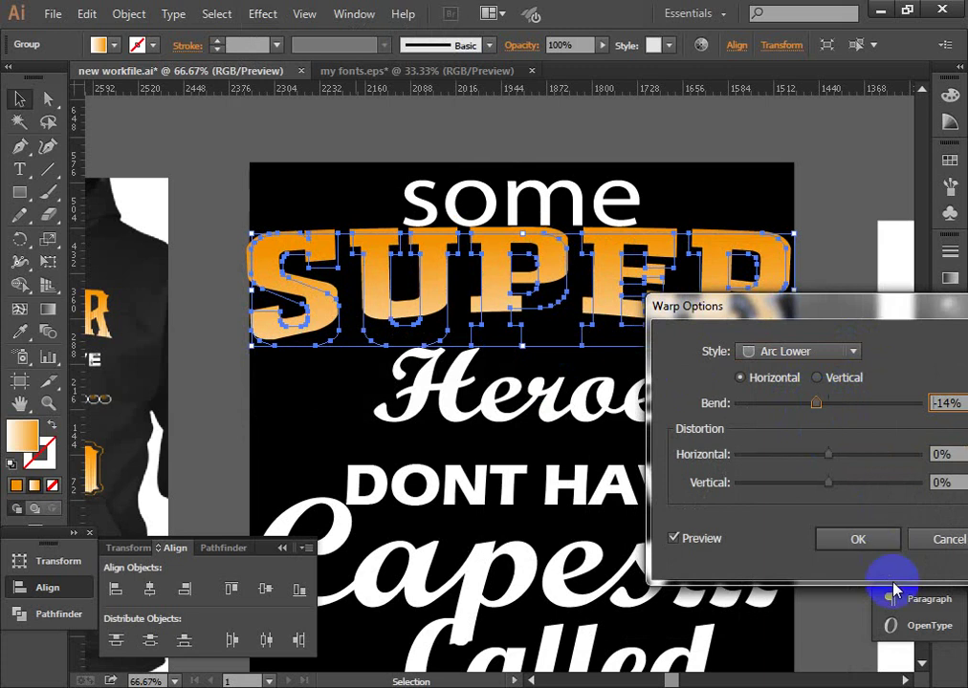
{"action": "left_click", "coordinate": [862, 542]}
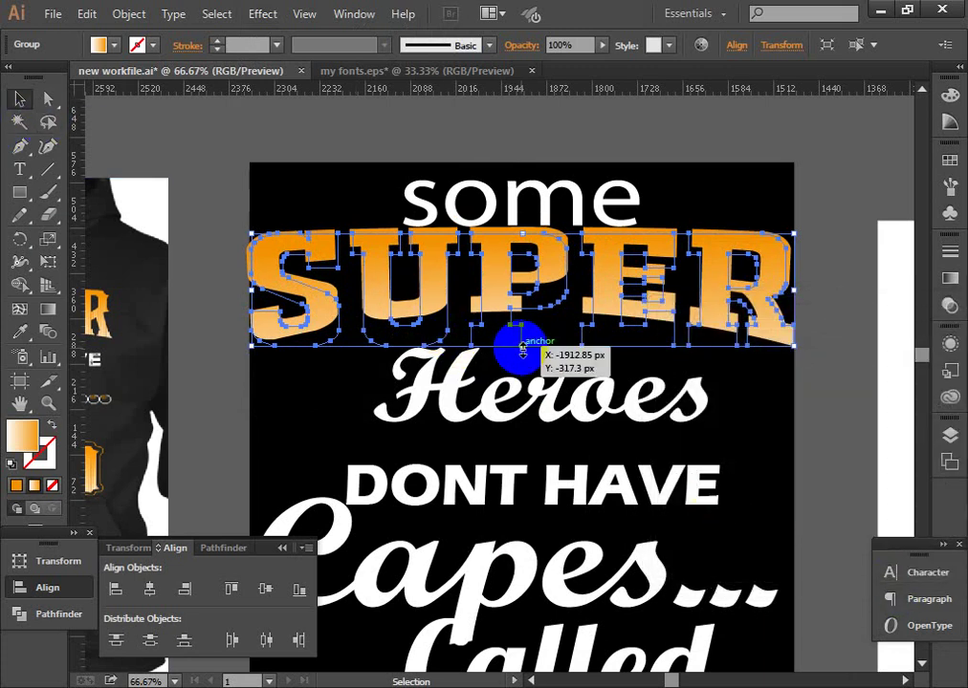
Stretch SUPER a little taller from its bottom handle, then Expand Appearance and deselect
{"action": "left_click_drag", "start_coordinate": [522, 348], "coordinate": [521, 355]}
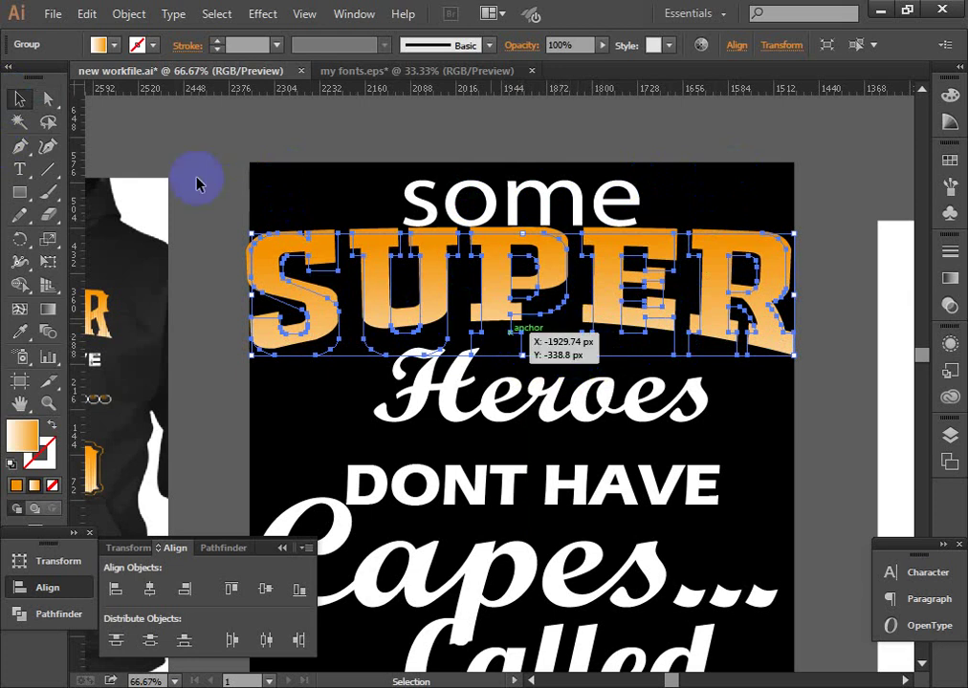
{"action": "left_click", "coordinate": [130, 16]}
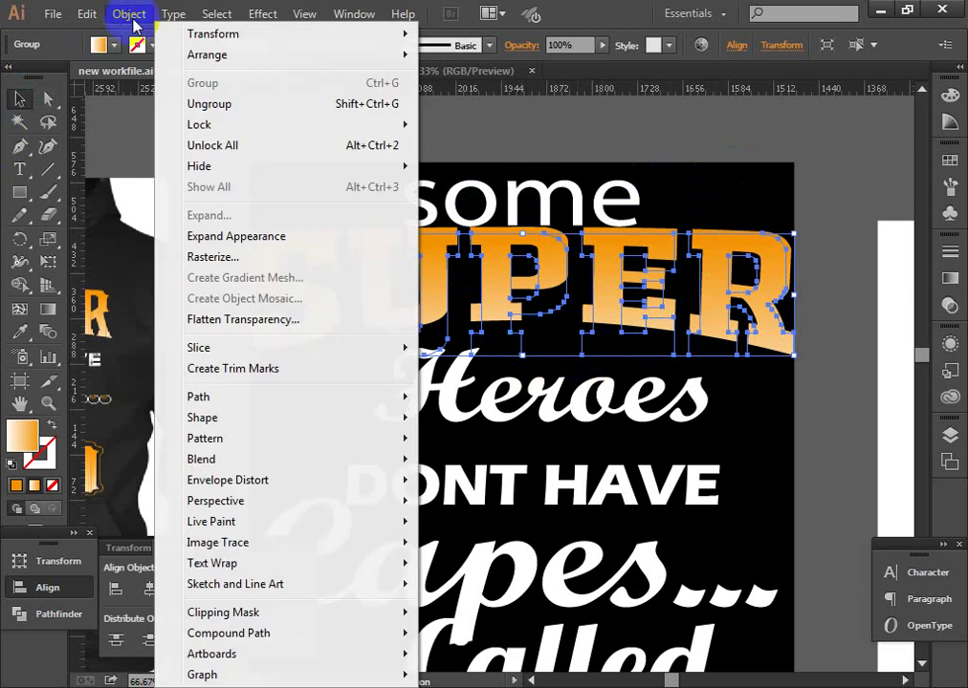
{"action": "left_click", "coordinate": [220, 237]}
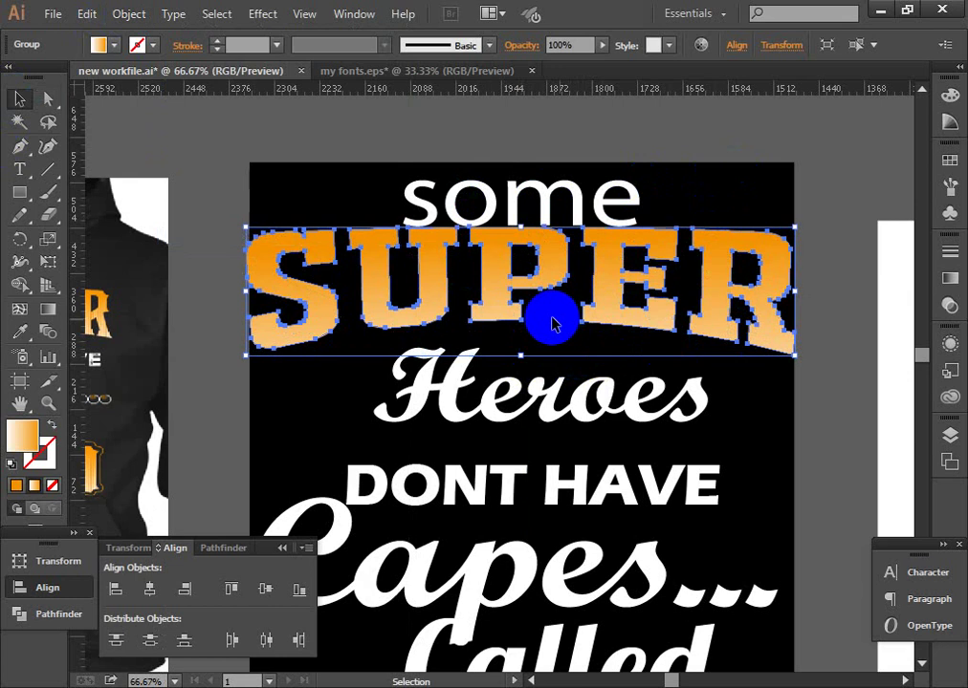
{"action": "left_click", "coordinate": [830, 203]}
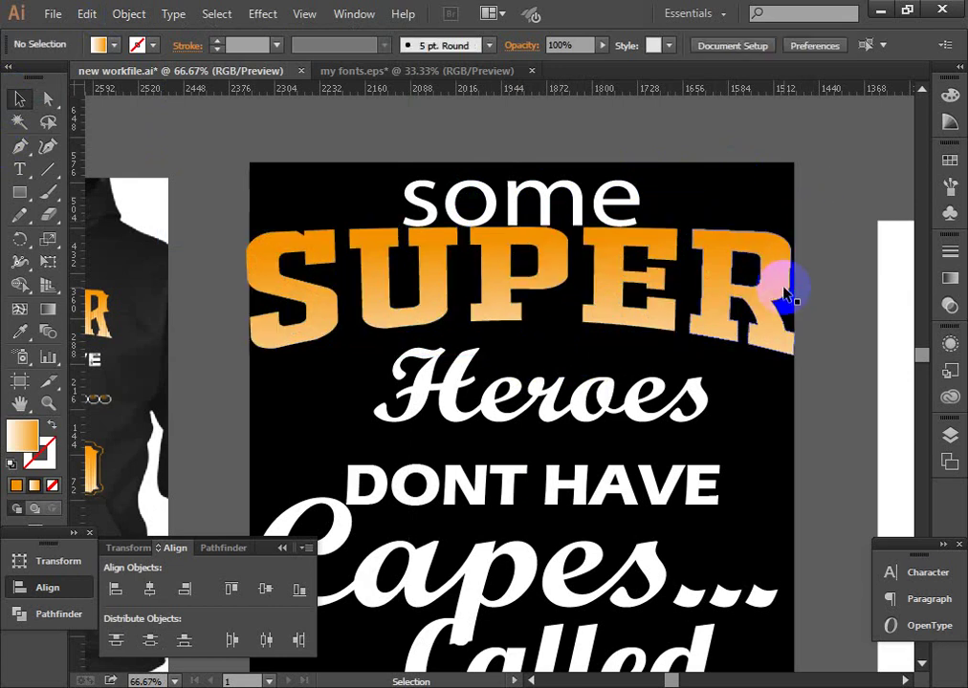
{"action": "key", "text": "ctrl+minus"}
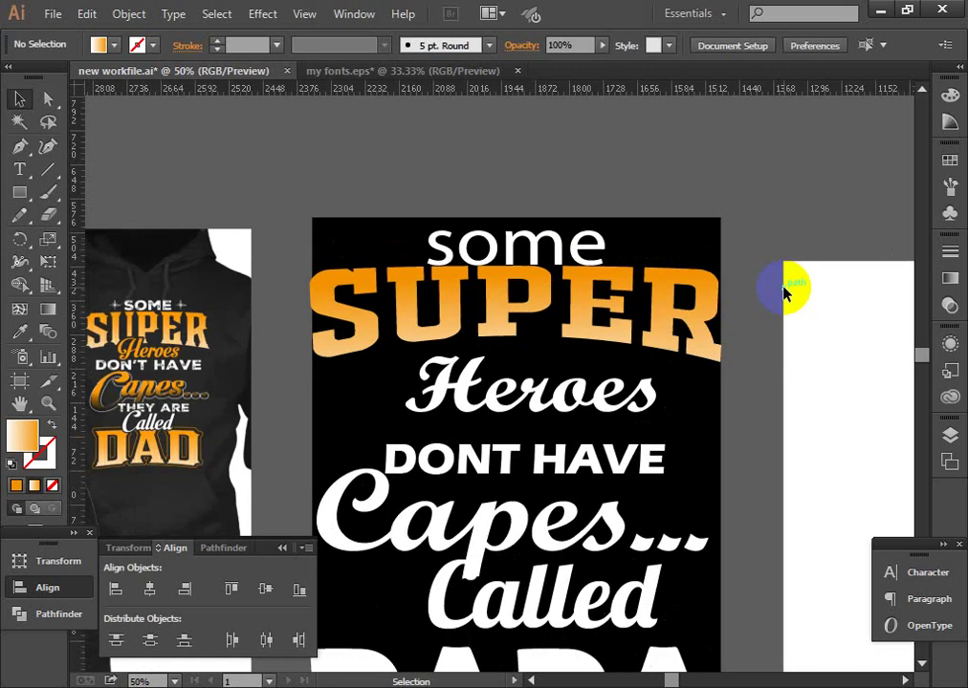
{"action": "key", "text": "ctrl+minus"}
{"action": "left_click_drag", "start_coordinate": [493, 376], "coordinate": [490, 314]}
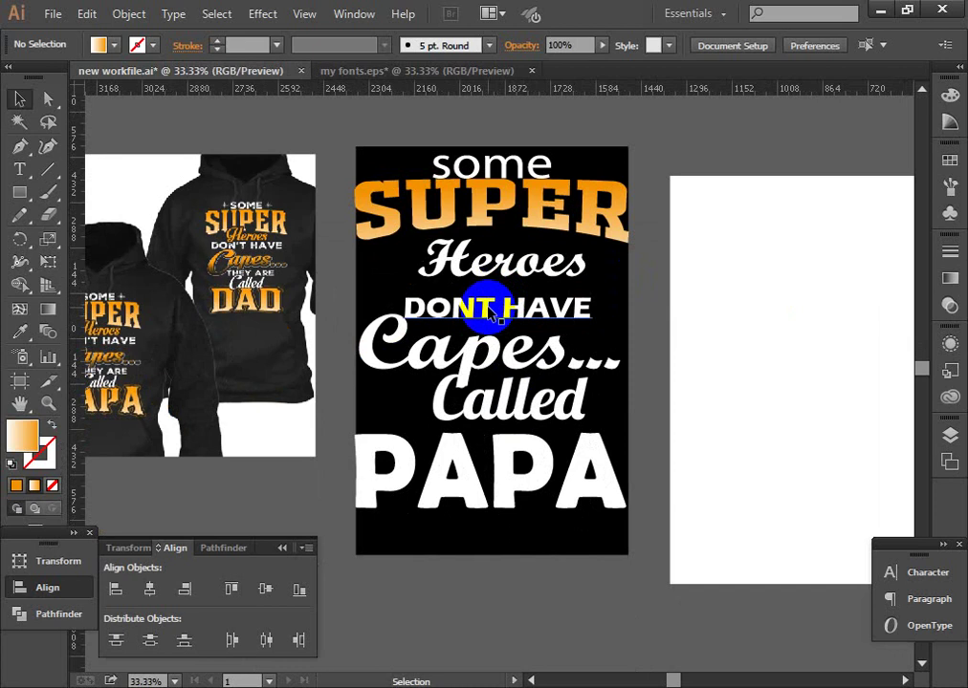
Zoom in on Heroes and drag it up to overlap SUPER's lower edge
{"action": "left_click", "coordinate": [489, 383]}
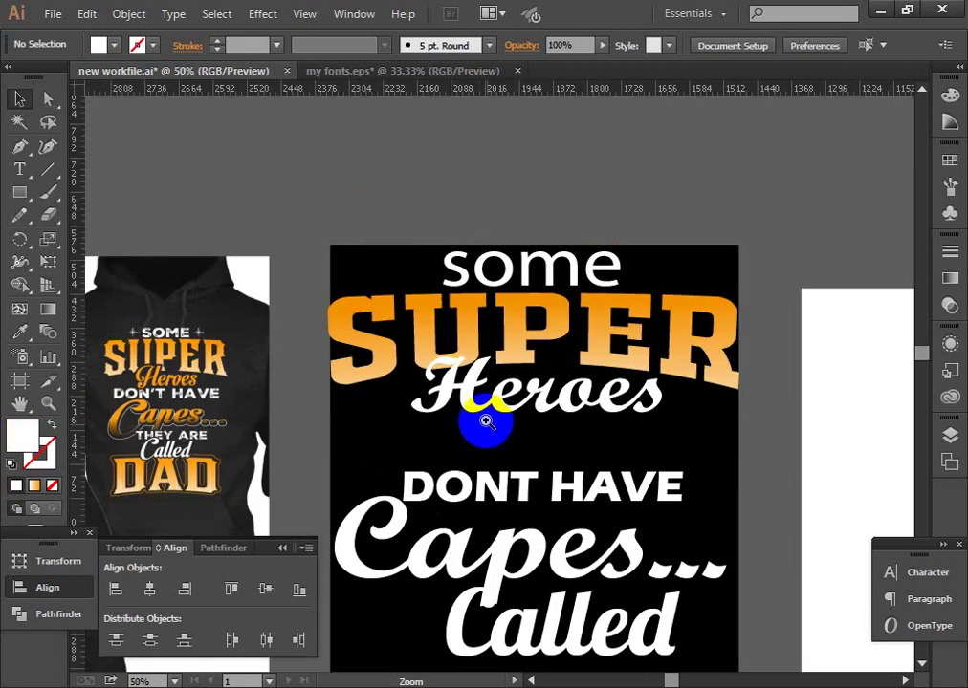
{"action": "left_click", "coordinate": [495, 390]}
{"action": "left_click", "coordinate": [478, 387]}
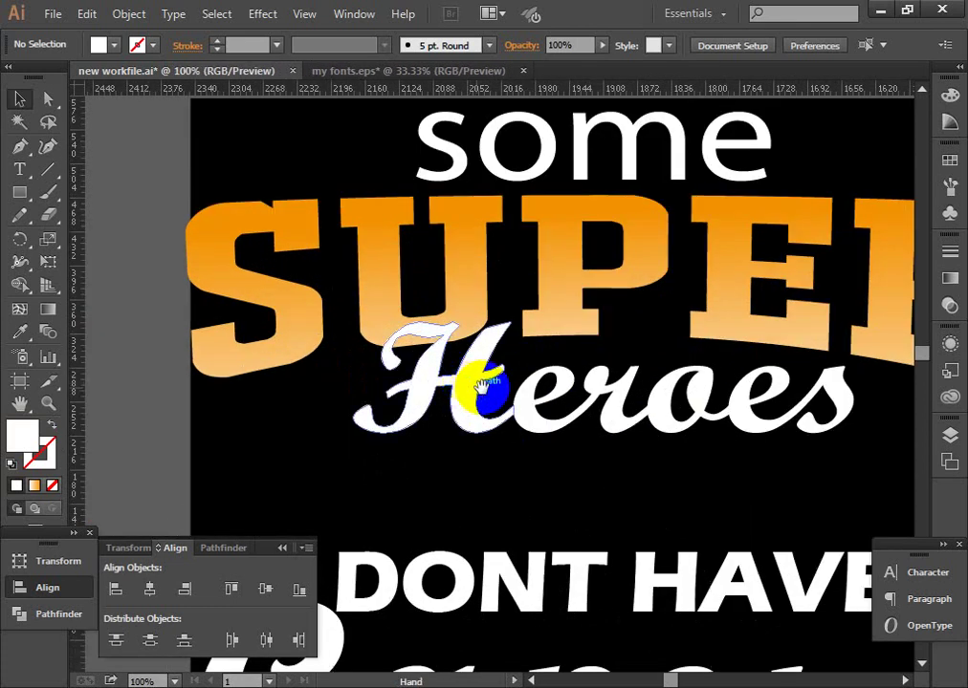
{"action": "left_click_drag", "start_coordinate": [466, 384], "coordinate": [439, 356]}
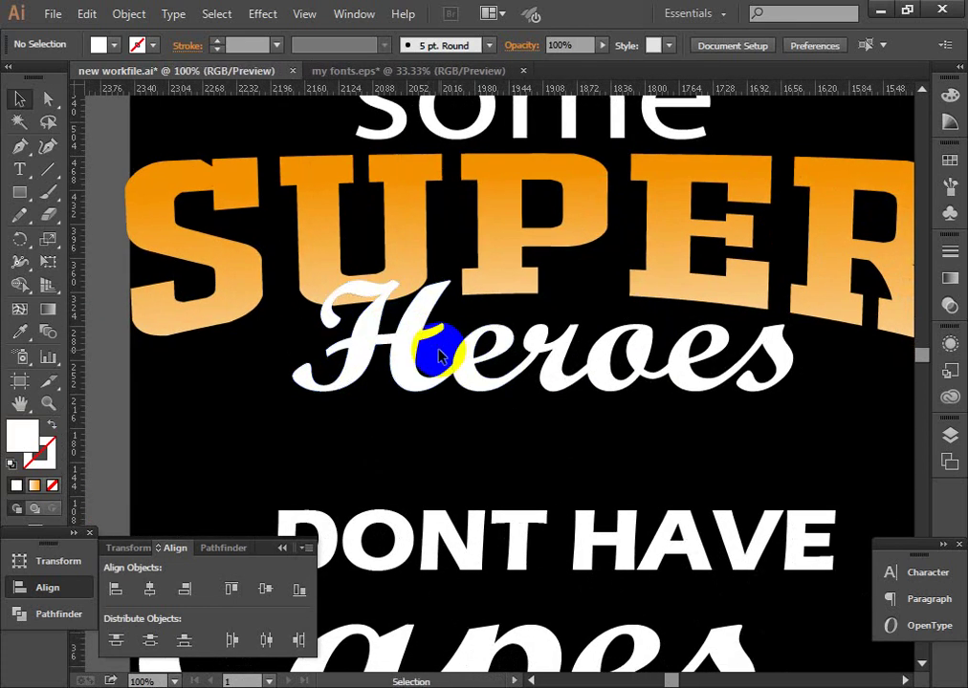
{"action": "left_click_drag", "start_coordinate": [440, 357], "coordinate": [373, 343]}
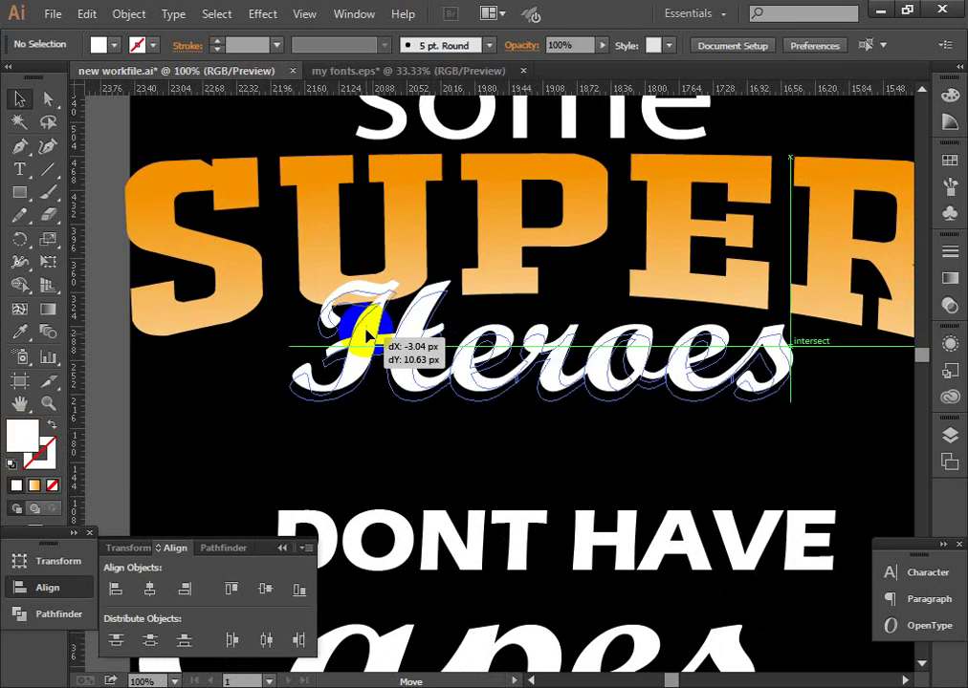
{"action": "left_click_drag", "start_coordinate": [373, 343], "coordinate": [383, 381]}
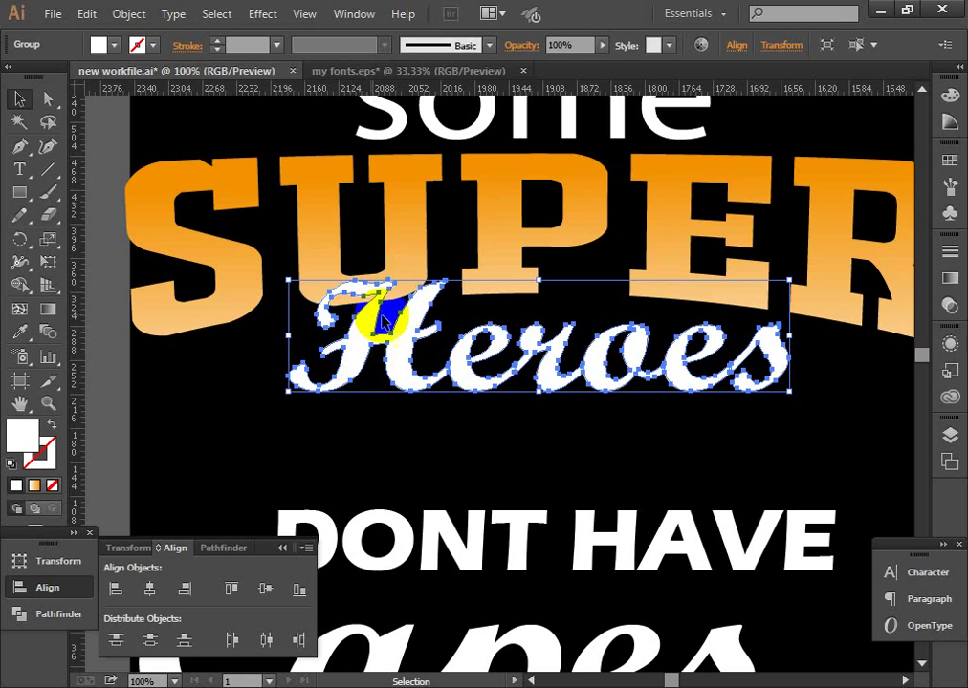
Zoom in on the H of Heroes and nudge it slightly down and left
{"action": "left_click", "coordinate": [263, 294]}
{"action": "left_click", "coordinate": [542, 495]}
{"action": "left_click", "coordinate": [596, 378]}
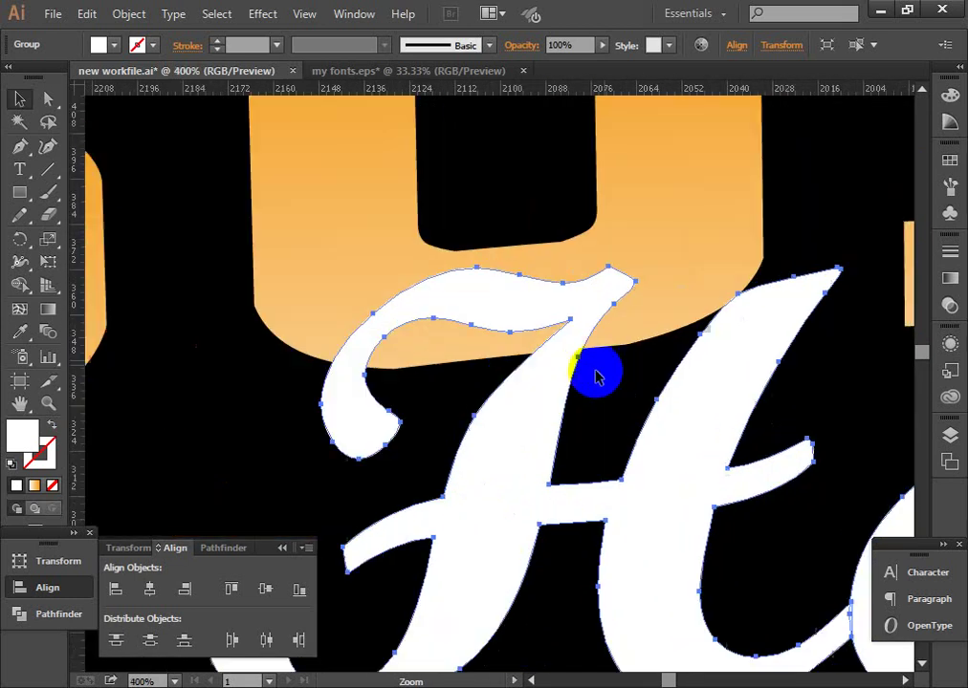
{"action": "key", "text": "v"}
{"action": "left_click_drag", "start_coordinate": [542, 341], "coordinate": [539, 355]}
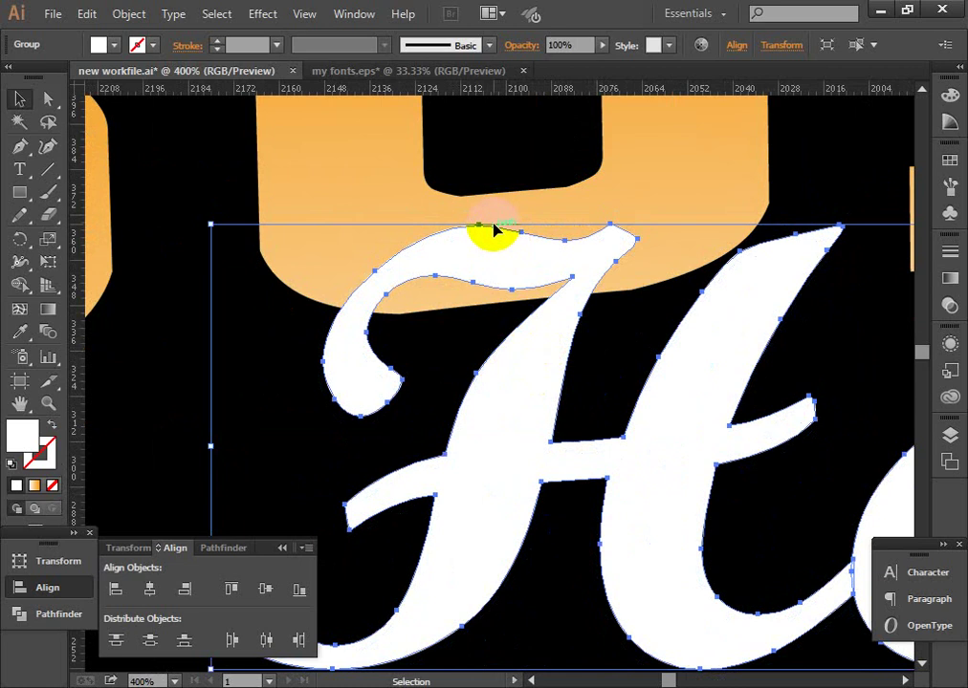
Pan and zoom to compare the lettering against the hoodie reference design
{"action": "left_click_drag", "start_coordinate": [263, 260], "coordinate": [559, 291]}
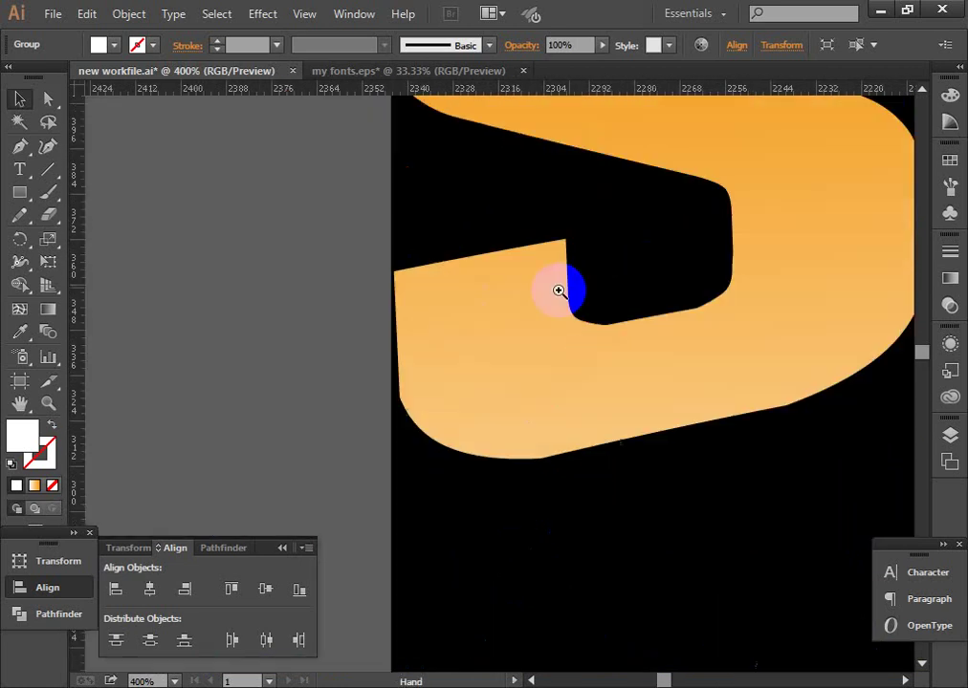
{"action": "scroll", "coordinate": [421, 345], "scroll_direction": "down", "scroll_amount": 2}
{"action": "scroll", "coordinate": [352, 296], "scroll_direction": "left", "scroll_amount": 5}
{"action": "scroll", "coordinate": [441, 365], "scroll_direction": "down", "scroll_amount": 1}
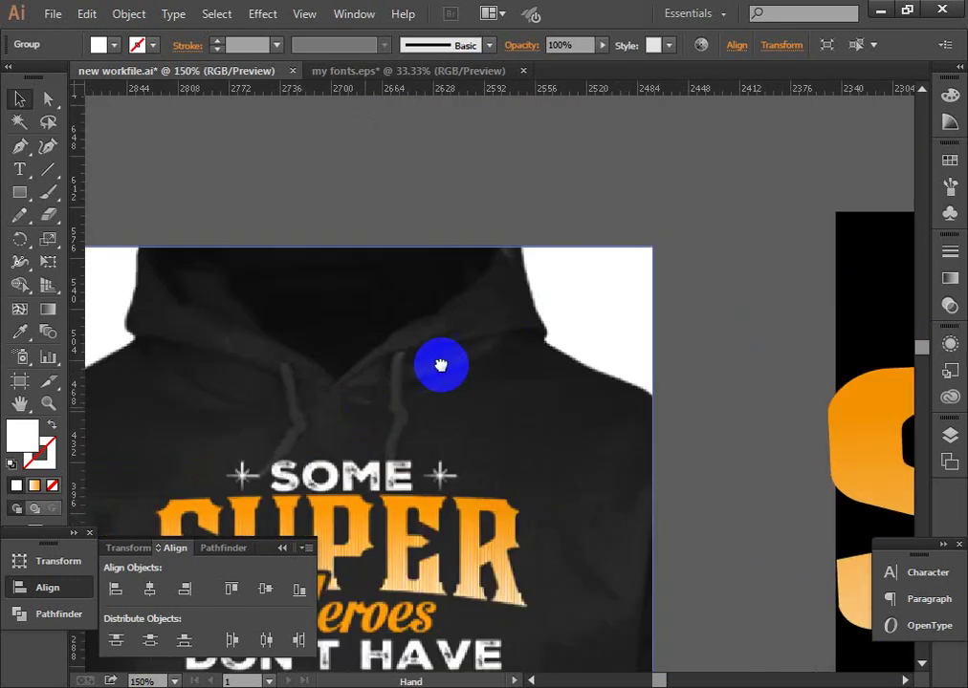
{"action": "scroll", "coordinate": [440, 365], "scroll_direction": "up", "scroll_amount": 1}
{"action": "scroll", "coordinate": [498, 378], "scroll_direction": "up", "scroll_amount": 1}
{"action": "scroll", "coordinate": [497, 378], "scroll_direction": "up", "scroll_amount": 1}
{"action": "scroll", "coordinate": [518, 426], "scroll_direction": "down", "scroll_amount": 1}
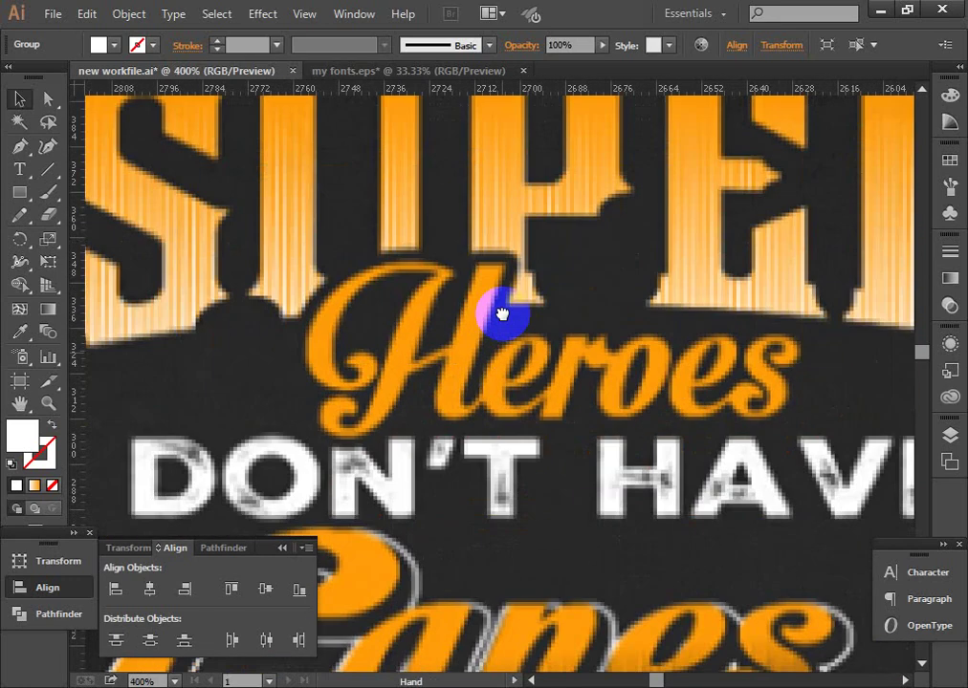
{"action": "left_click_drag", "start_coordinate": [502, 313], "coordinate": [497, 275]}
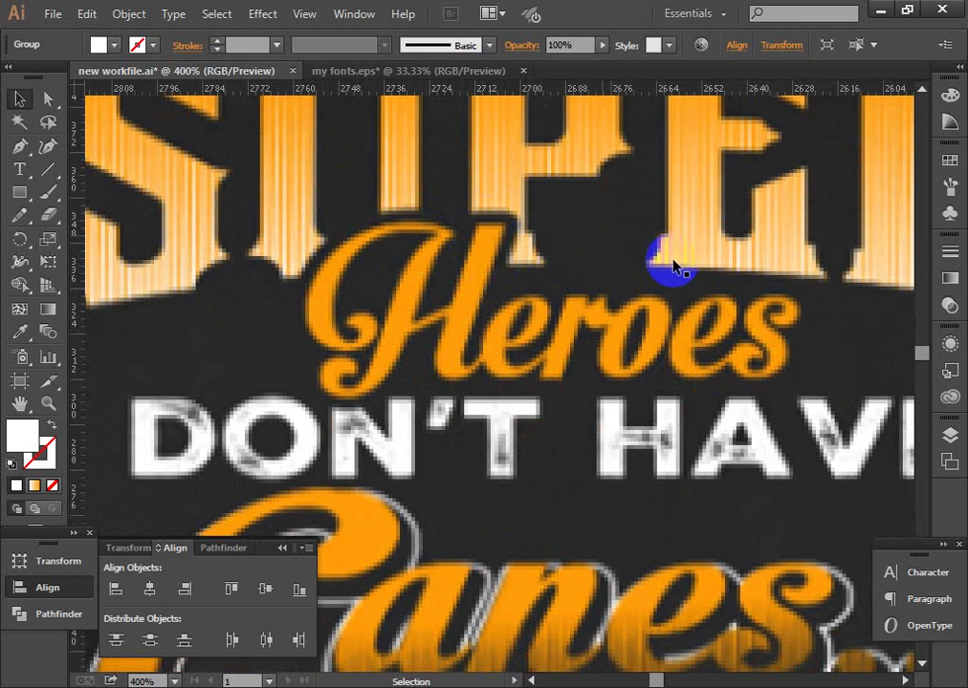
{"action": "left_click", "coordinate": [633, 238], "text": "ctrl+alt"}
{"action": "left_click", "coordinate": [628, 232], "text": "ctrl+alt"}
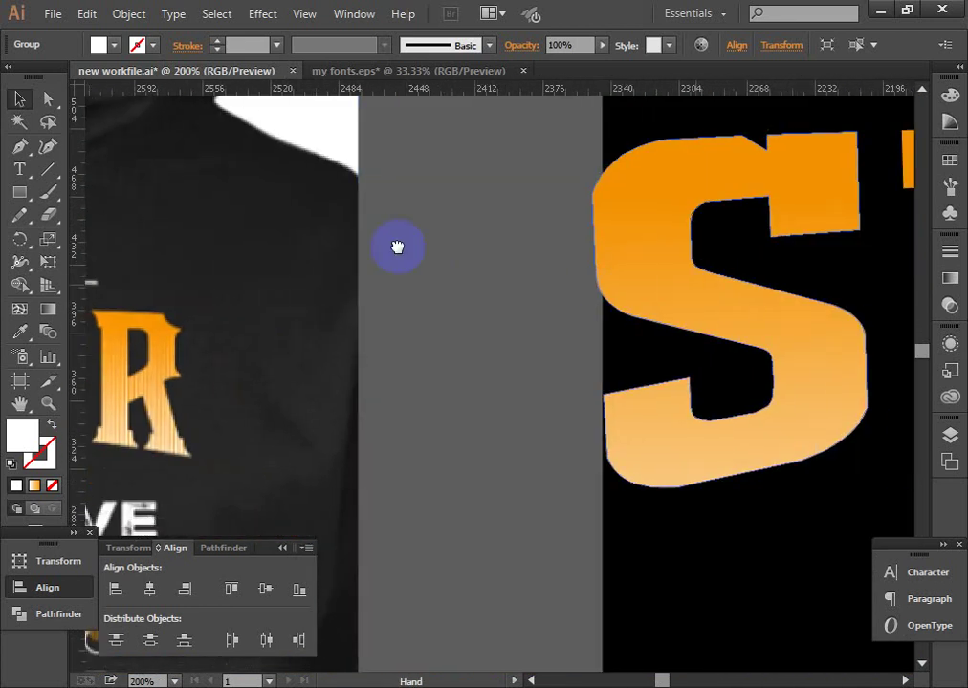
{"action": "left_click_drag", "start_coordinate": [619, 307], "coordinate": [291, 209]}
Drag Heroes right so it sits centred under SUPER, then frame both words
{"action": "left_click", "coordinate": [490, 266]}
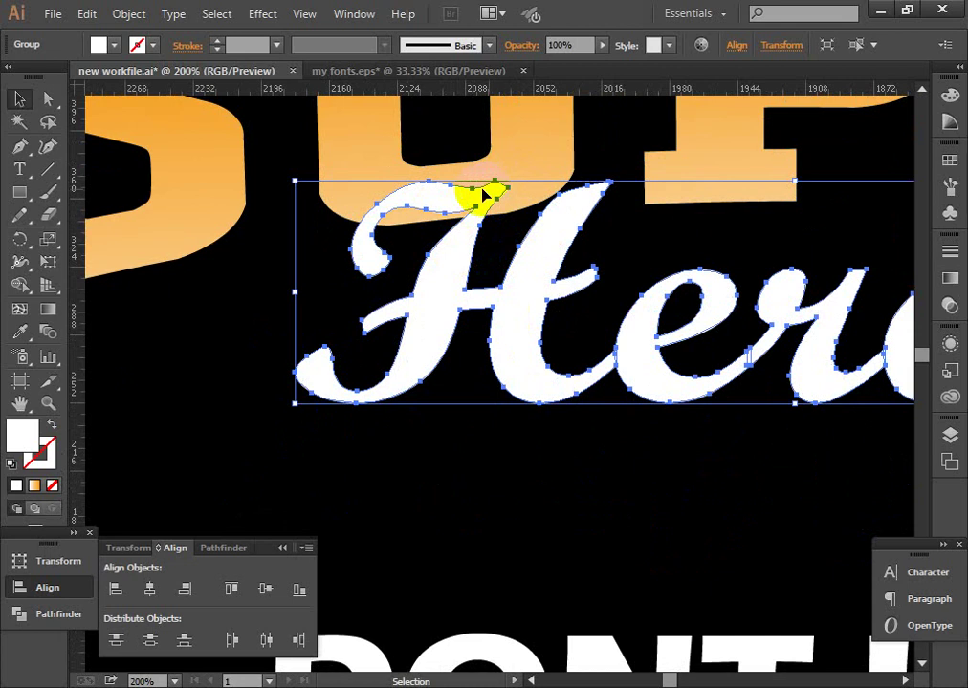
{"action": "mouse_move", "coordinate": [542, 244]}
{"action": "left_mouse_down"}
{"action": "mouse_move", "coordinate": [520, 234]}
{"action": "mouse_move", "coordinate": [631, 240]}
{"action": "left_mouse_up"}
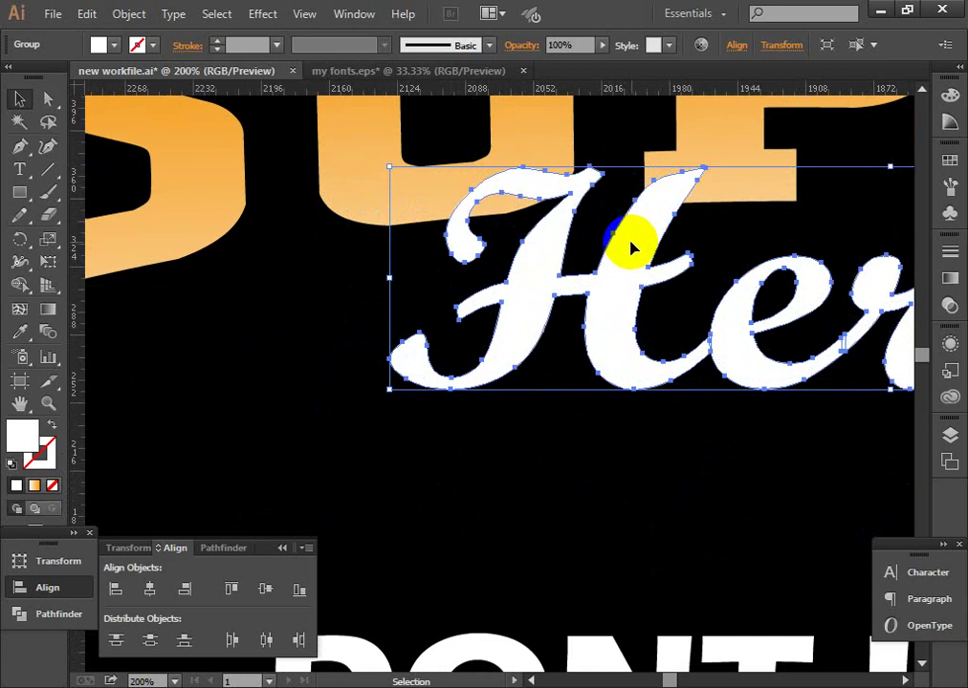
{"action": "left_click", "coordinate": [531, 266], "text": "ctrl+alt"}
{"action": "left_click", "coordinate": [551, 309], "text": "ctrl+alt"}
{"action": "mouse_move", "coordinate": [579, 393]}
{"action": "left_mouse_down"}
{"action": "mouse_move", "coordinate": [430, 368]}
{"action": "mouse_move", "coordinate": [424, 359]}
{"action": "left_mouse_up"}
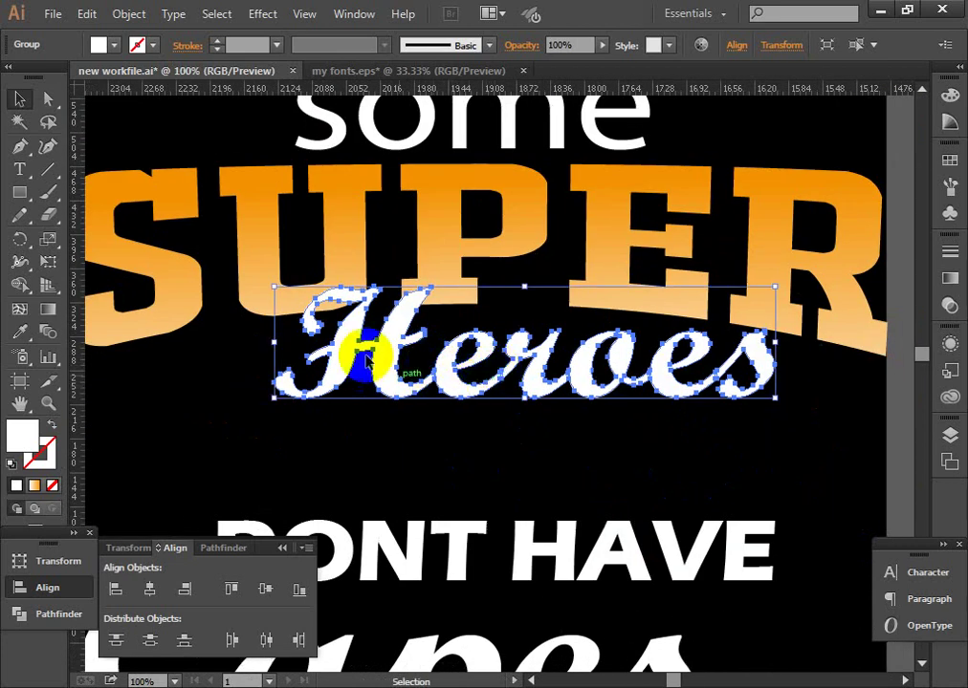
{"action": "left_click", "coordinate": [128, 14]}
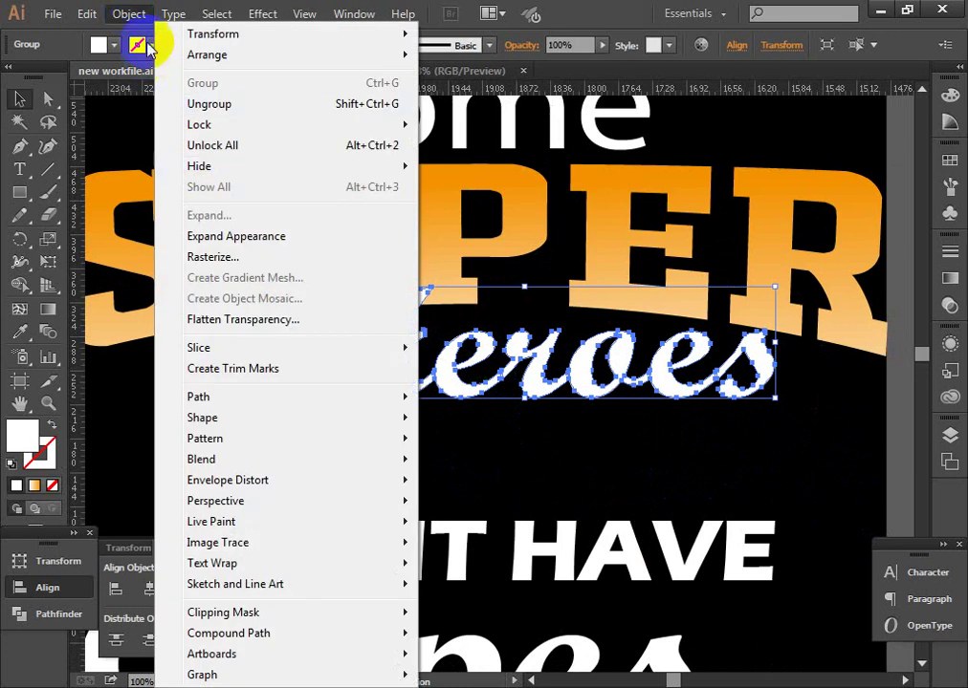
{"action": "left_click", "coordinate": [654, 21]}
{"action": "left_click", "coordinate": [540, 363]}
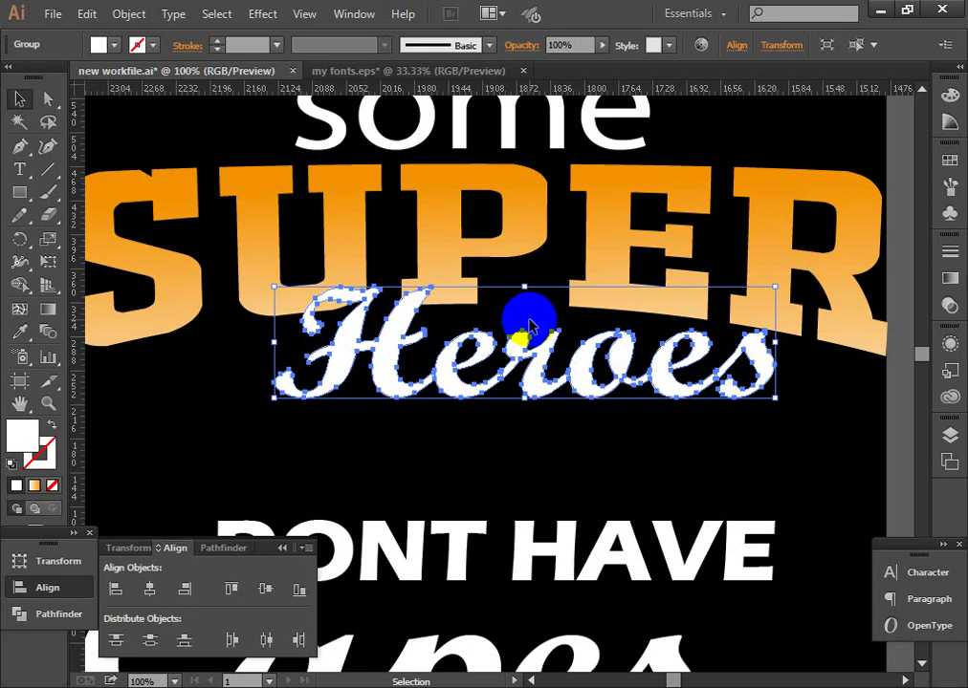
{"action": "left_click", "coordinate": [19, 100]}
{"action": "left_click", "coordinate": [129, 13]}
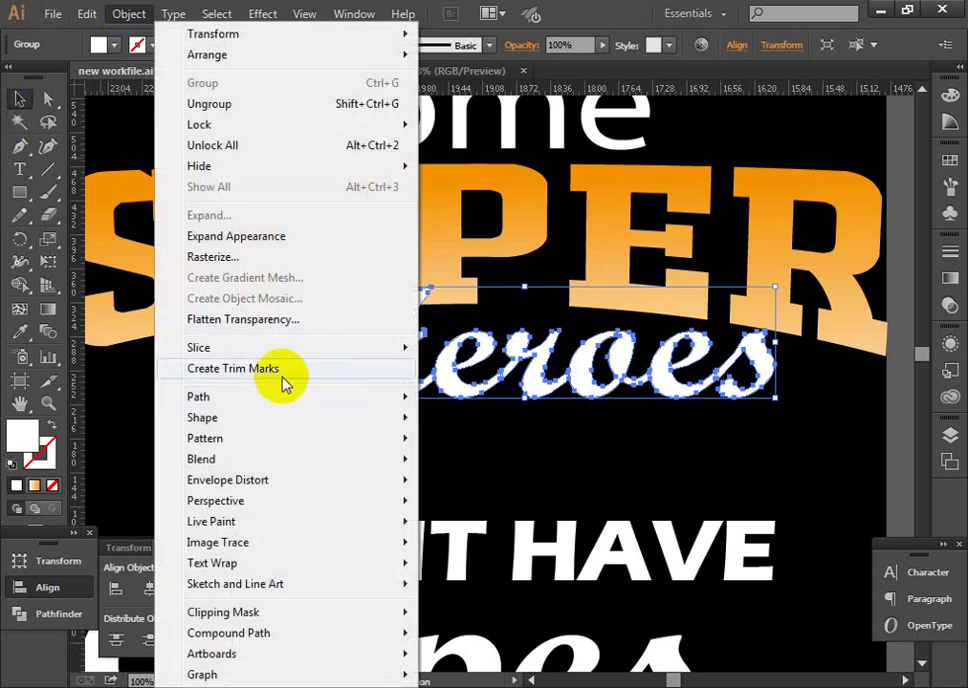
{"action": "mouse_move", "coordinate": [199, 397]}
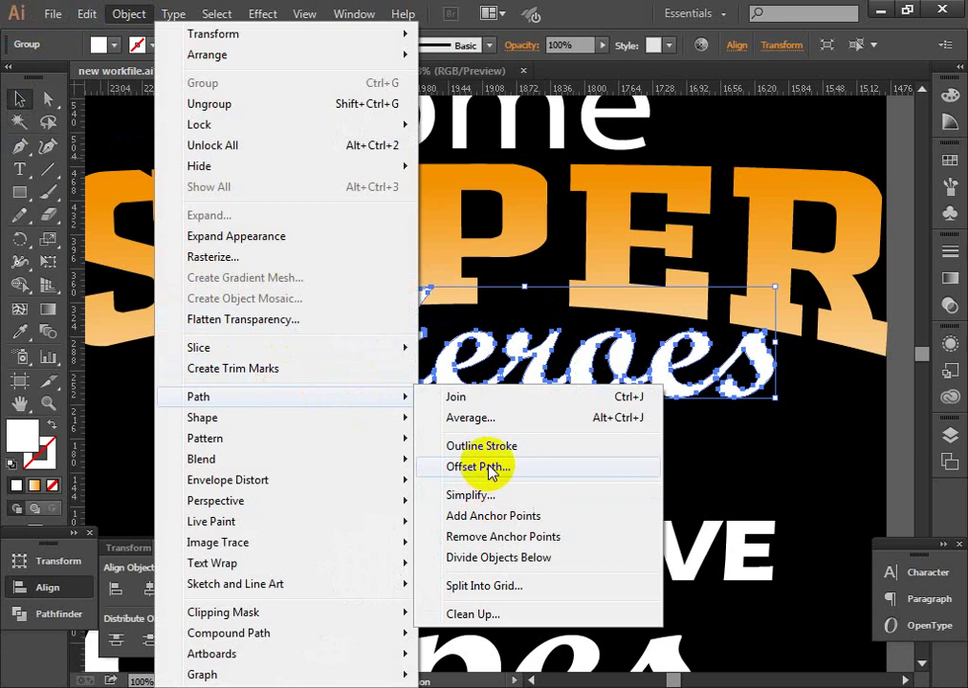
{"action": "left_click", "coordinate": [490, 467]}
{"action": "left_click_drag", "start_coordinate": [827, 172], "coordinate": [719, 375]}
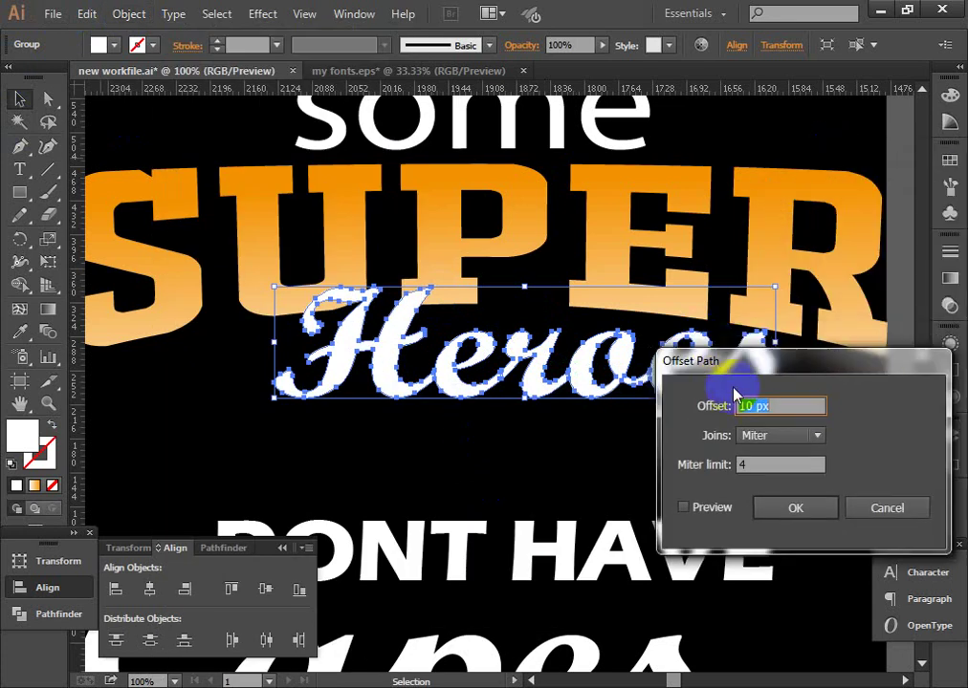
{"action": "left_click", "coordinate": [684, 512]}
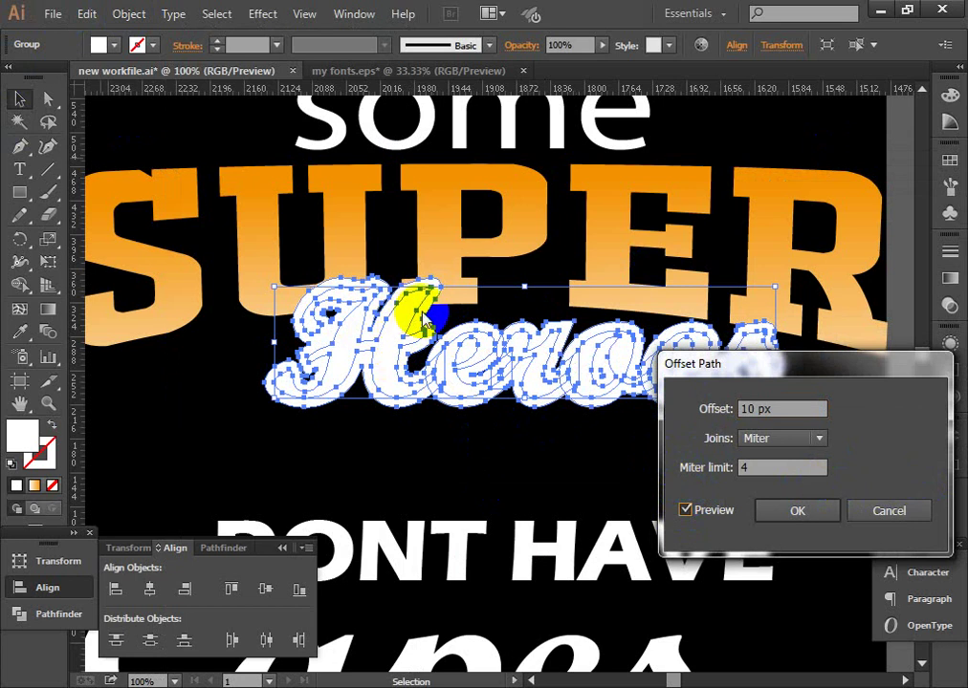
{"action": "left_click", "coordinate": [907, 516]}
{"action": "left_click", "coordinate": [451, 371]}
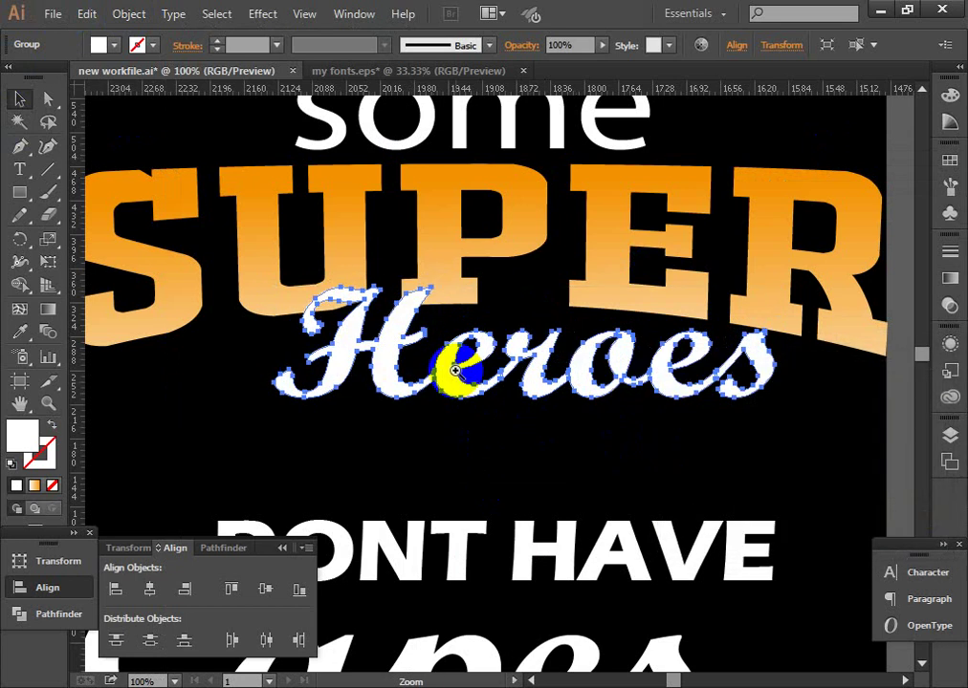
{"action": "left_click", "coordinate": [356, 363]}
{"action": "mouse_move", "coordinate": [479, 369]}
{"action": "left_mouse_down"}
{"action": "mouse_move", "coordinate": [204, 333]}
{"action": "mouse_move", "coordinate": [225, 329]}
{"action": "left_mouse_up"}
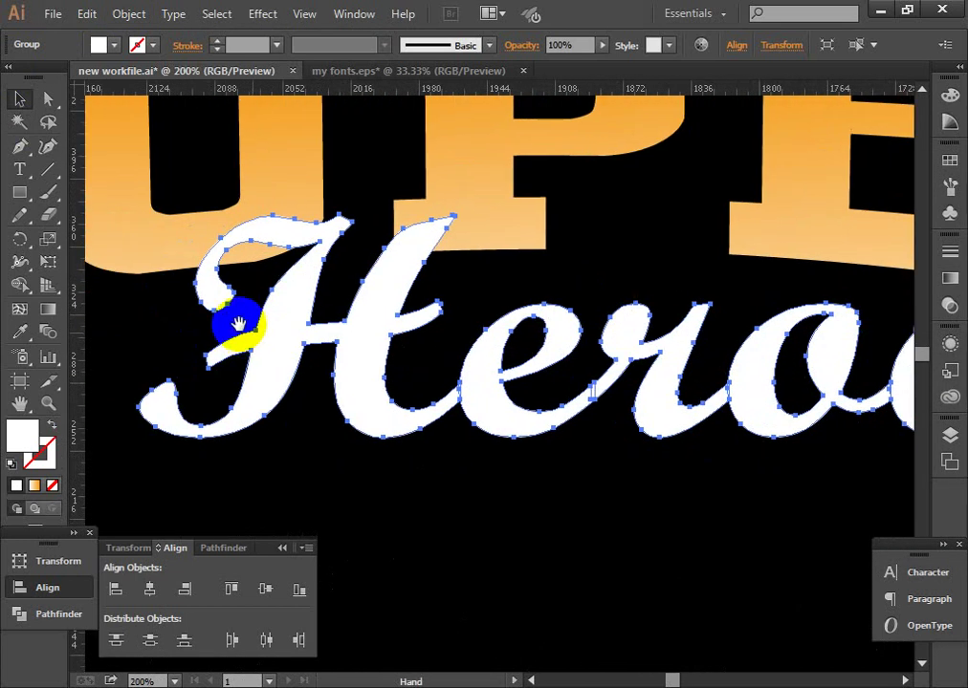
{"action": "left_click", "coordinate": [128, 13]}
{"action": "mouse_move", "coordinate": [198, 397]}
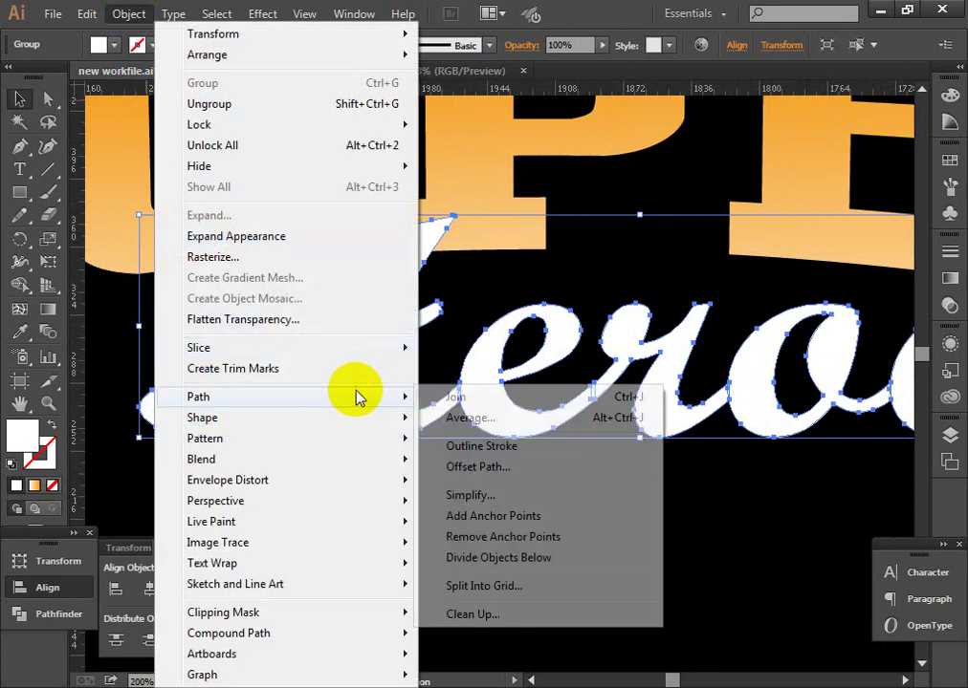
{"action": "left_click", "coordinate": [473, 462]}
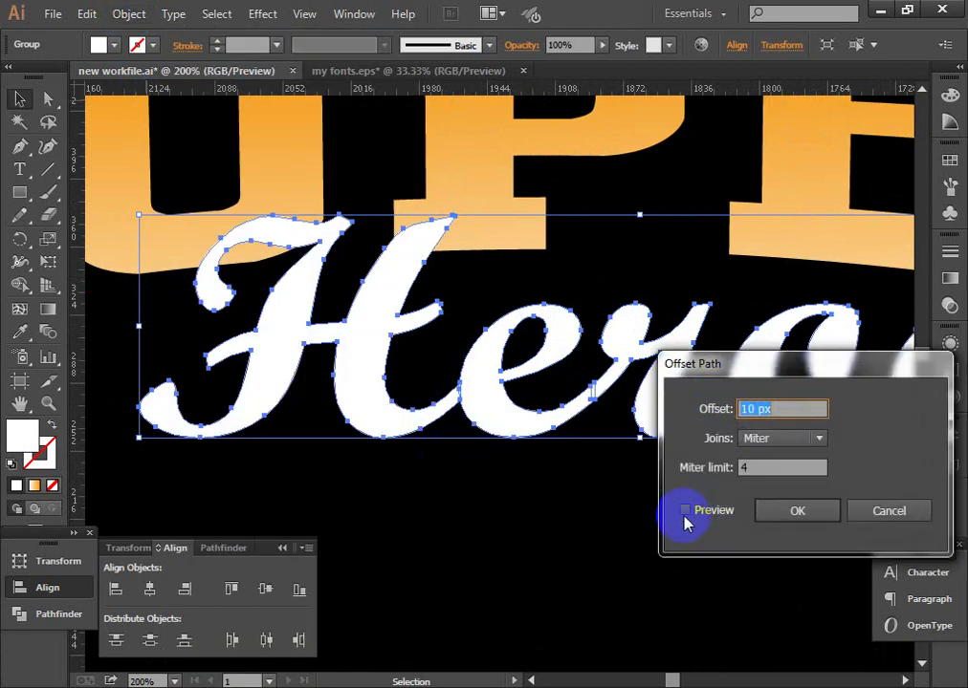
{"action": "left_click", "coordinate": [684, 513]}
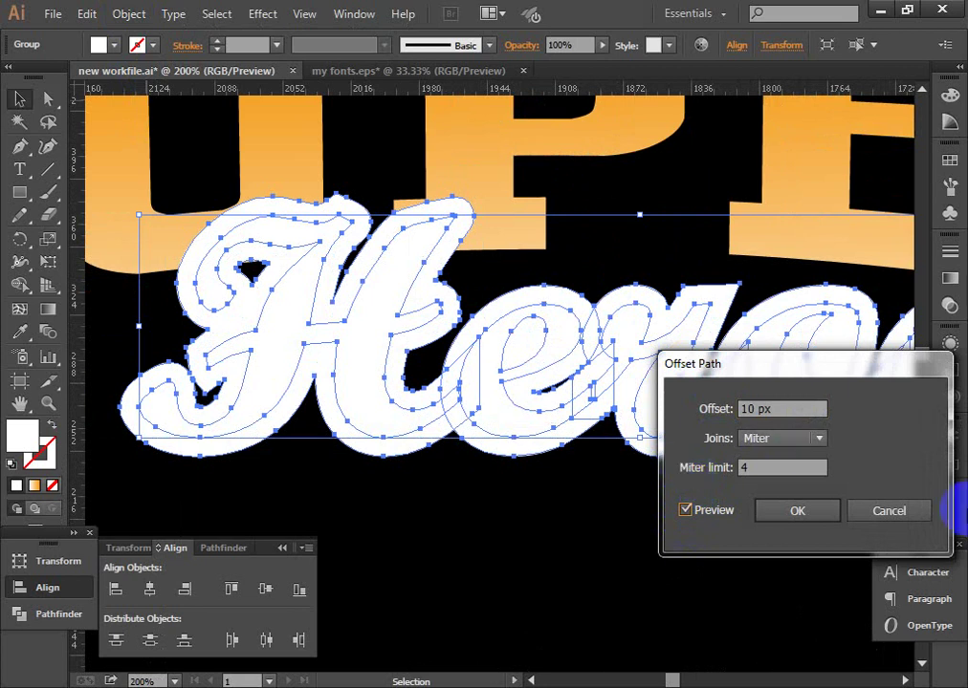
{"action": "left_click", "coordinate": [913, 510]}
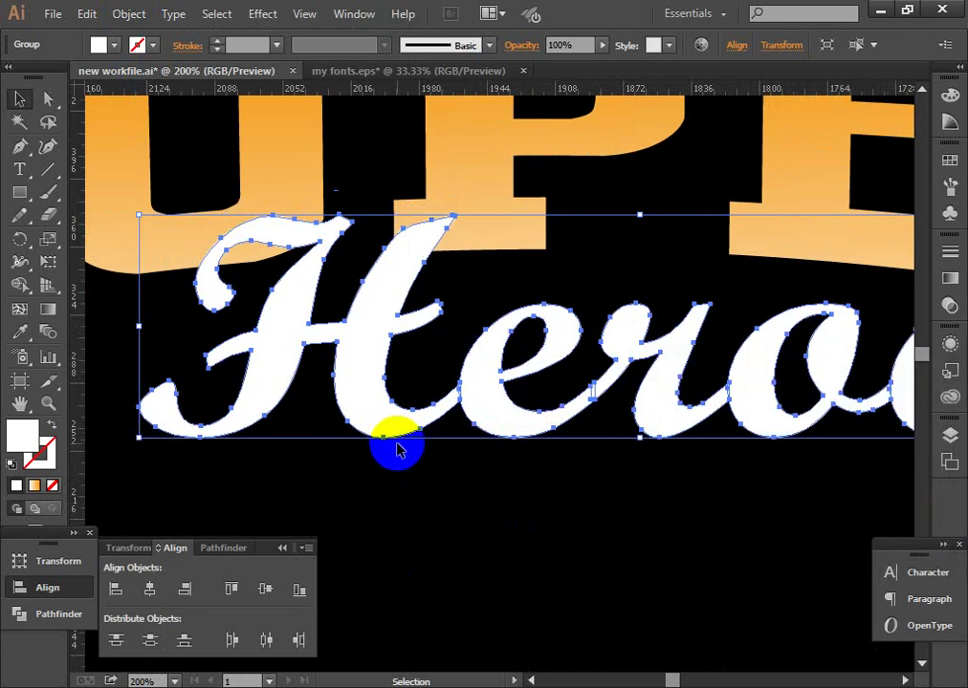
Nudge Heroes with the arrow keys and test its stacking order against SUPER
{"action": "key", "text": "Right"}
{"action": "key", "text": "Right"}
{"action": "key", "text": "Right"}
{"action": "key", "text": "Right"}
{"action": "key", "text": "Right"}
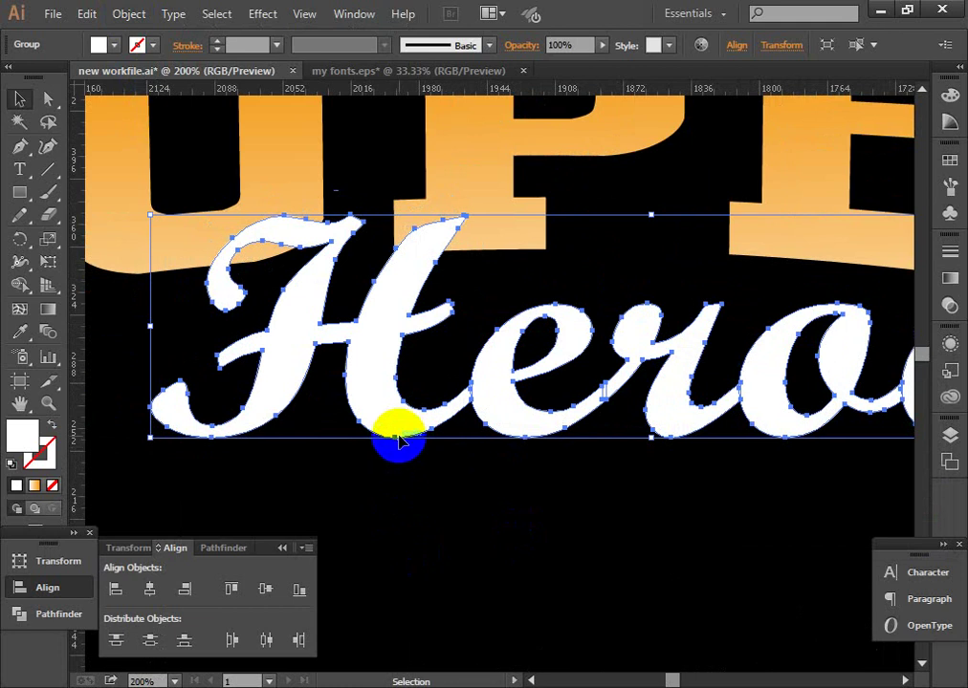
{"action": "key", "text": "Left"}
{"action": "key", "text": "Left"}
{"action": "key", "text": "Left"}
{"action": "key", "text": "Left"}
{"action": "key", "text": "Left"}
{"action": "key", "text": "Left"}
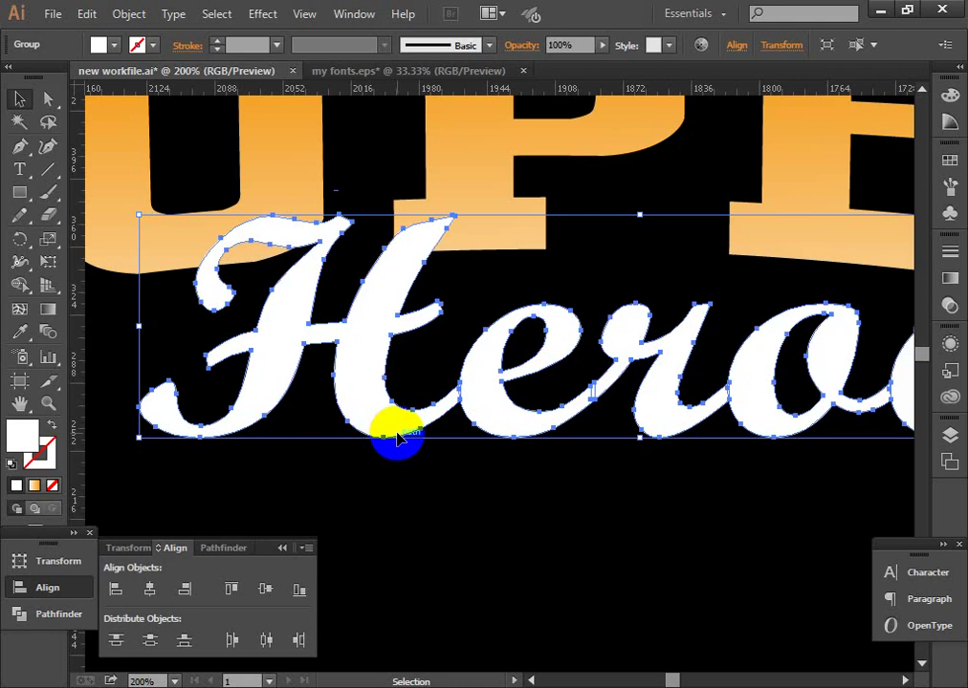
{"action": "key", "text": "Left"}
{"action": "key", "text": "Left"}
{"action": "key", "text": "Left"}
{"action": "key", "text": "Left"}
{"action": "key", "text": "Left"}
{"action": "key", "text": "Left"}
{"action": "key", "text": "Left"}
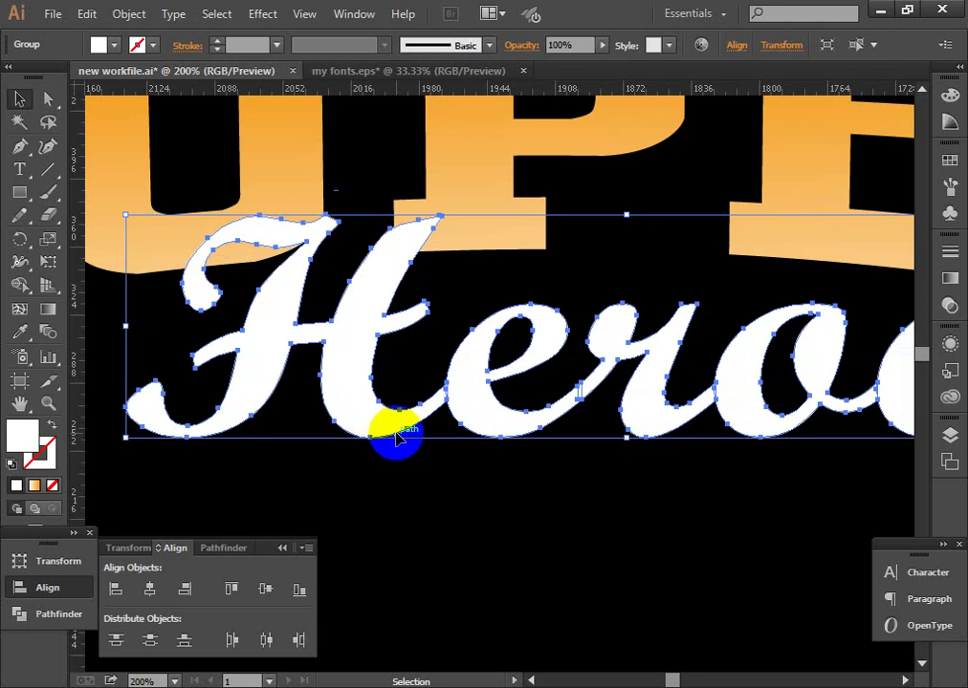
{"action": "key", "text": "ctrl+bracketleft"}
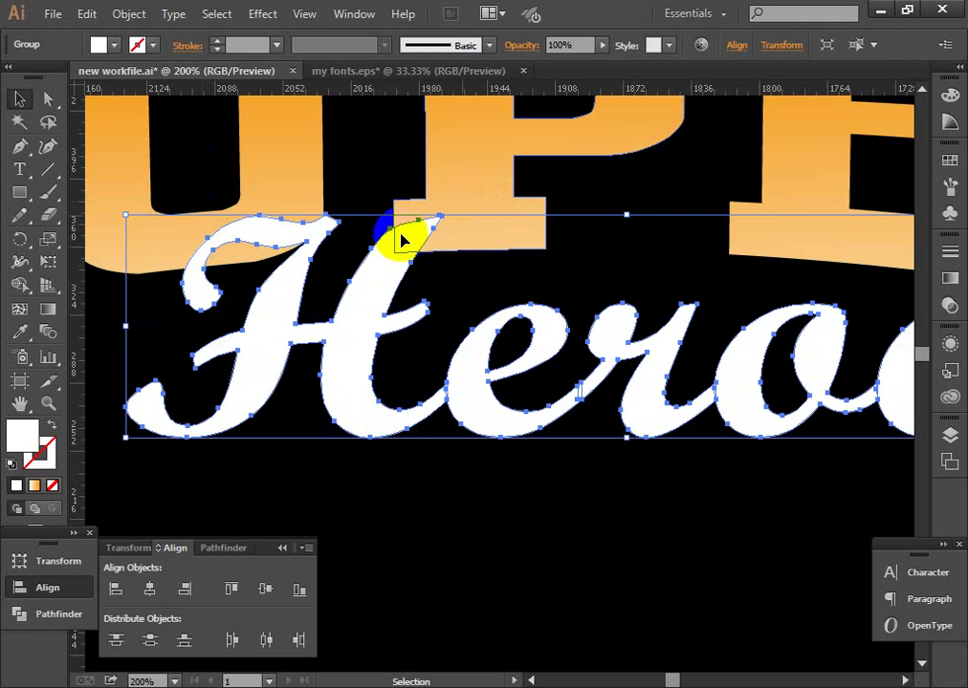
{"action": "key", "text": "ctrl+bracketright"}
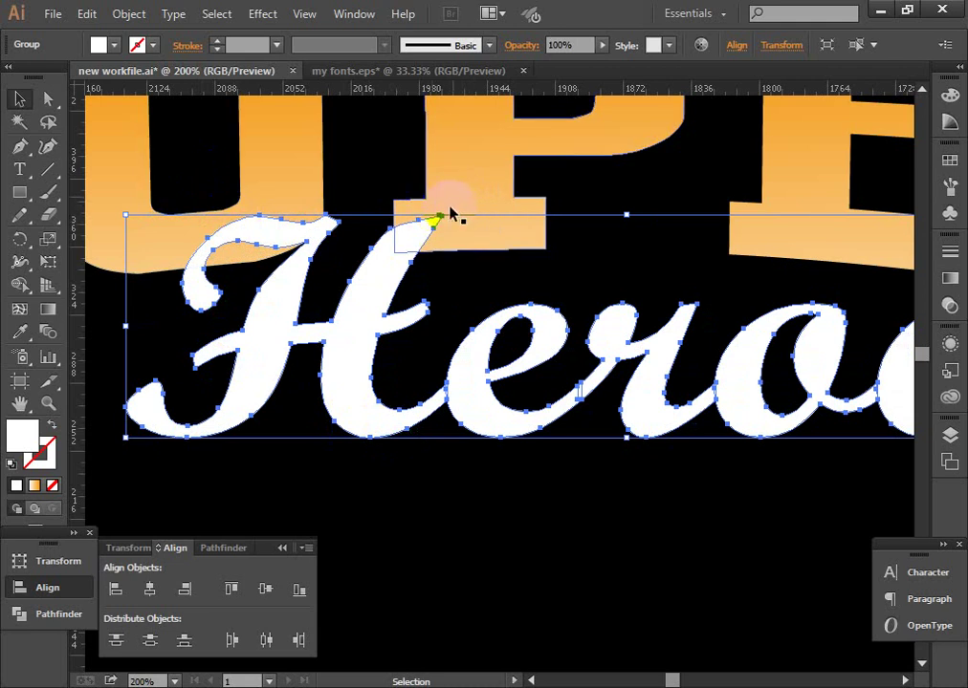
Create a 7 px Offset Path around Heroes after previewing an 8 px offset
{"action": "left_click", "coordinate": [128, 14]}
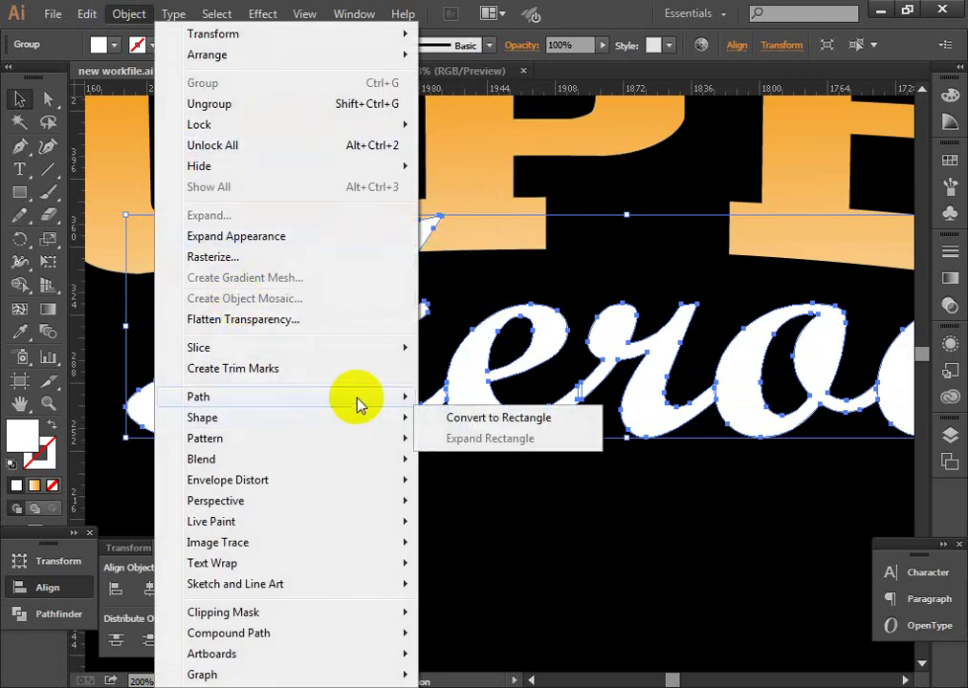
{"action": "mouse_move", "coordinate": [199, 397]}
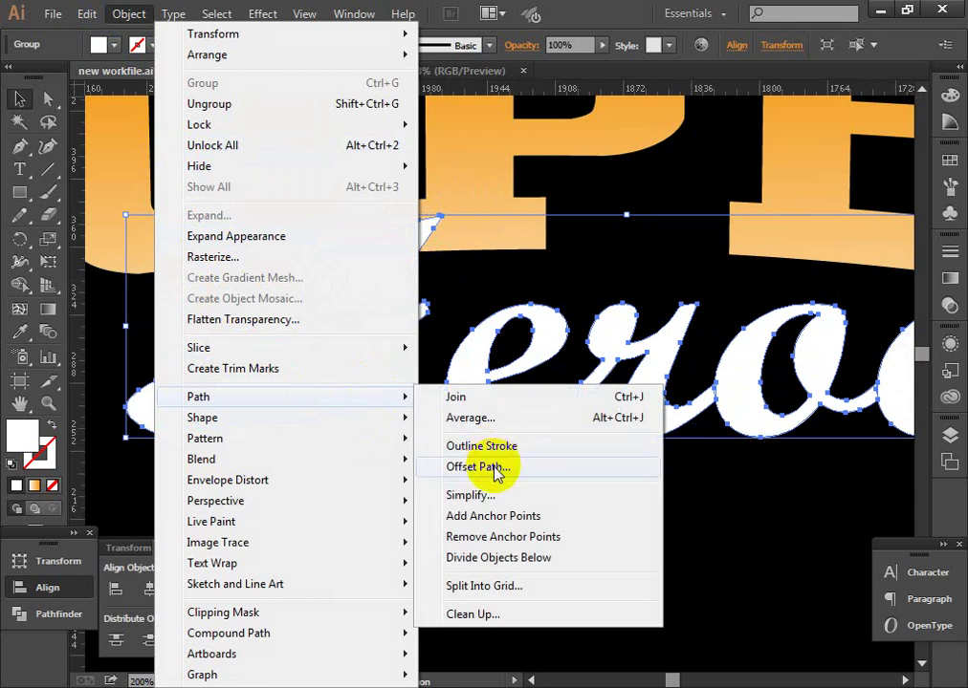
{"action": "left_click", "coordinate": [492, 466]}
{"action": "left_click", "coordinate": [685, 511]}
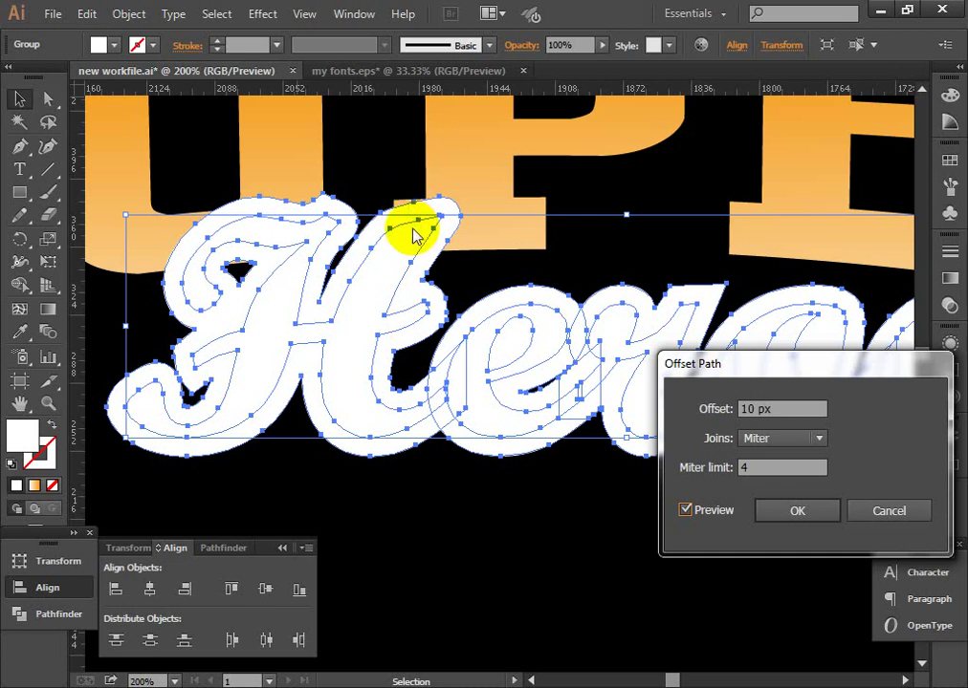
{"action": "left_click", "coordinate": [708, 410]}
{"action": "type", "text": "8"}
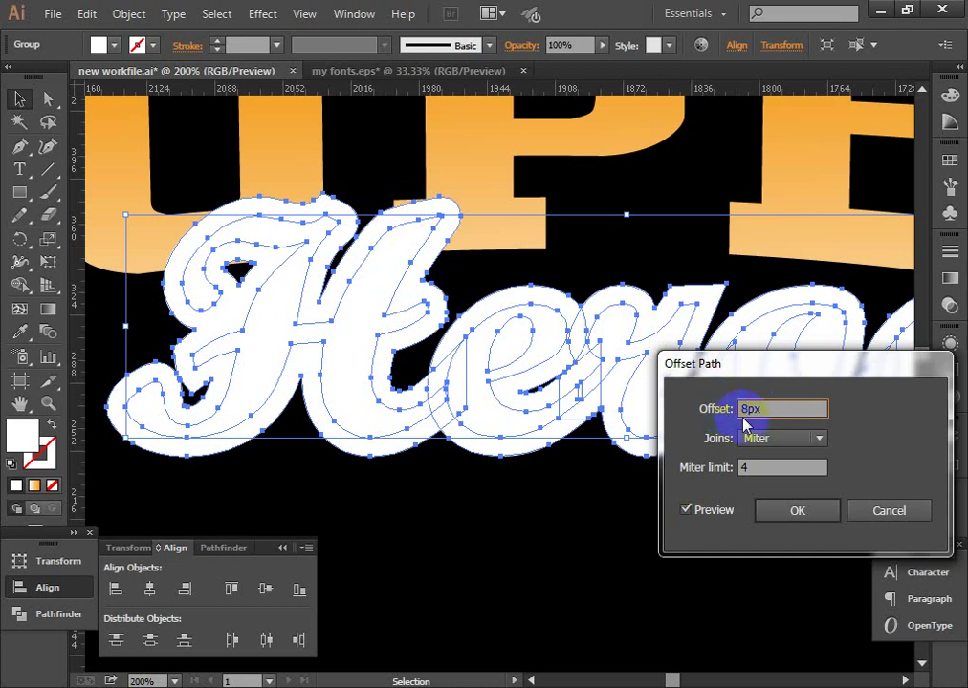
{"action": "left_click", "coordinate": [779, 466]}
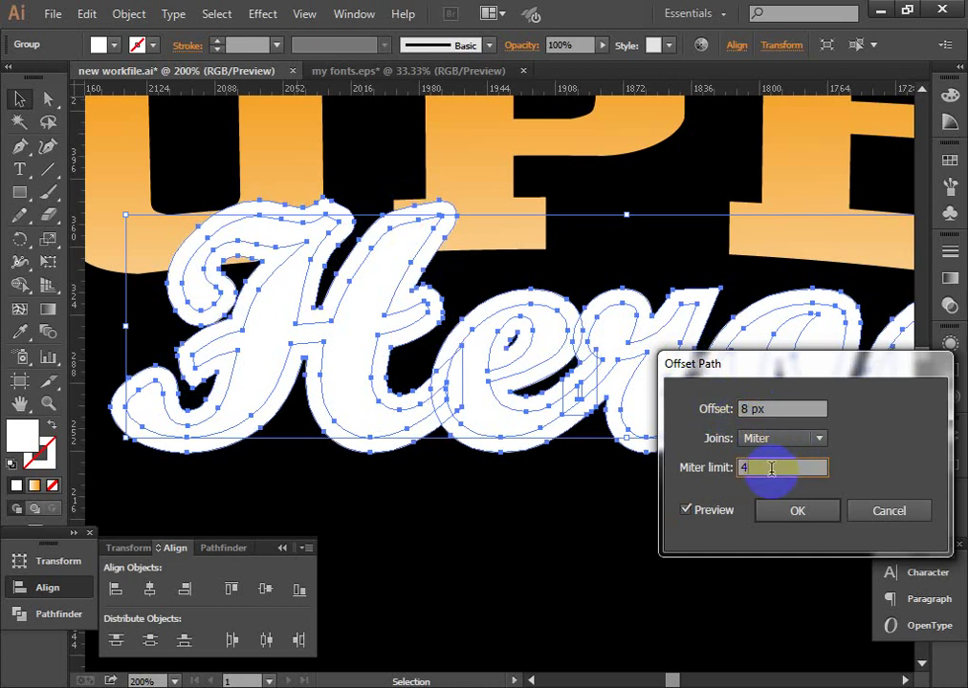
{"action": "left_click", "coordinate": [727, 411]}
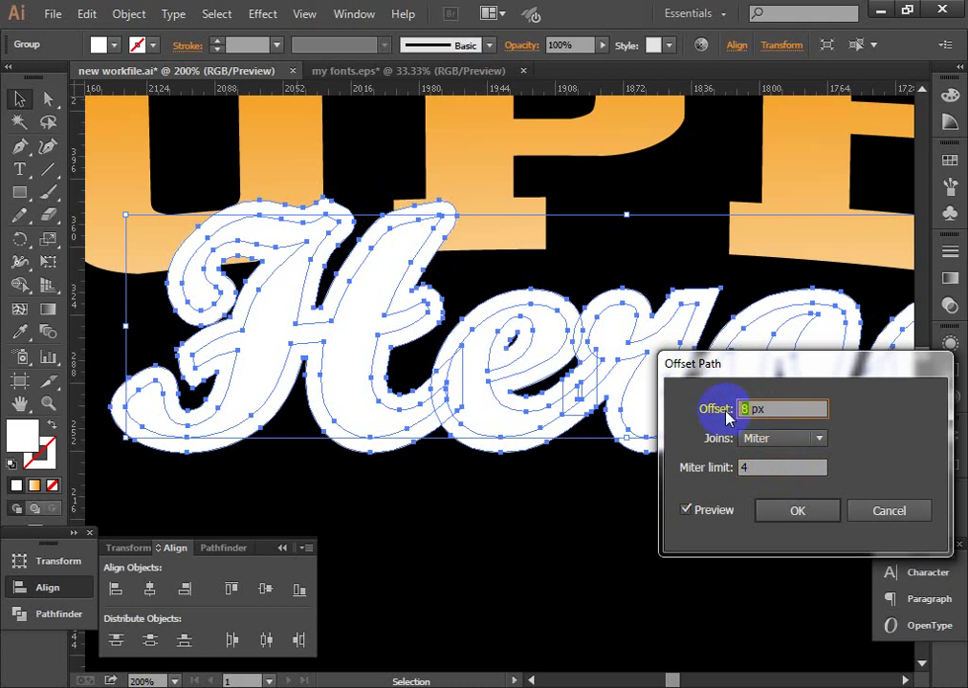
{"action": "type", "text": "7"}
{"action": "key", "text": "Tab"}
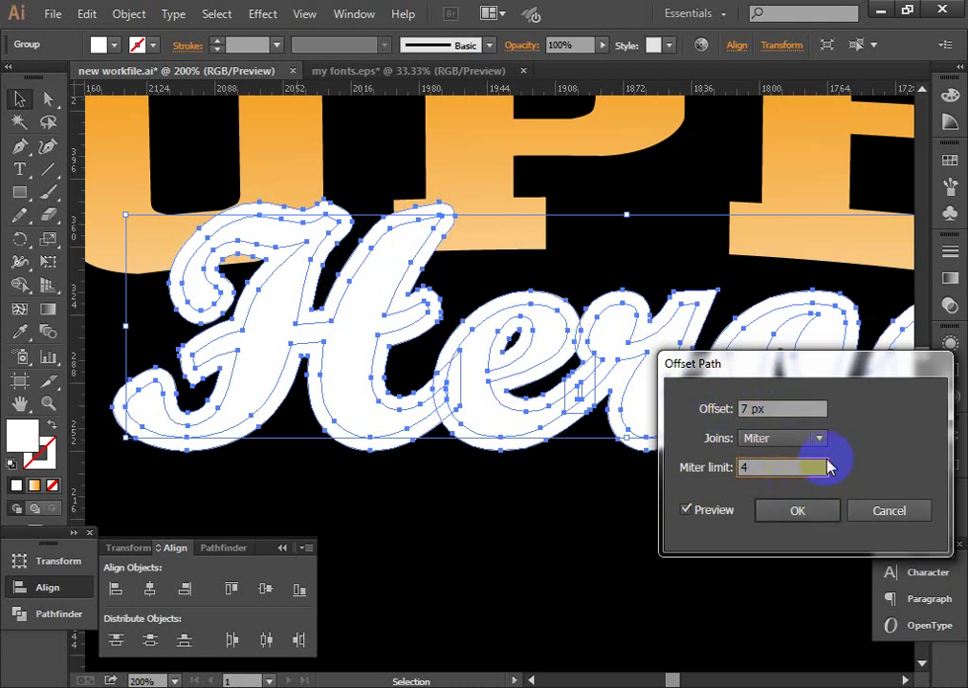
{"action": "left_click", "coordinate": [798, 511]}
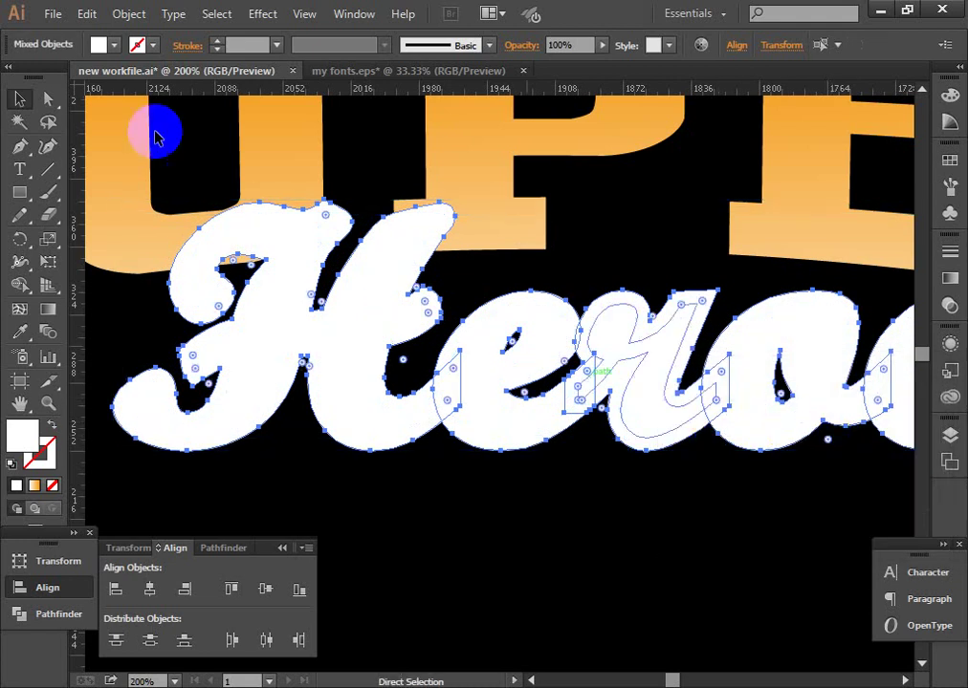
Cut the offset Heroes artwork and Paste in Front to restore it in place
{"action": "left_click", "coordinate": [86, 13]}
{"action": "left_click", "coordinate": [124, 83]}
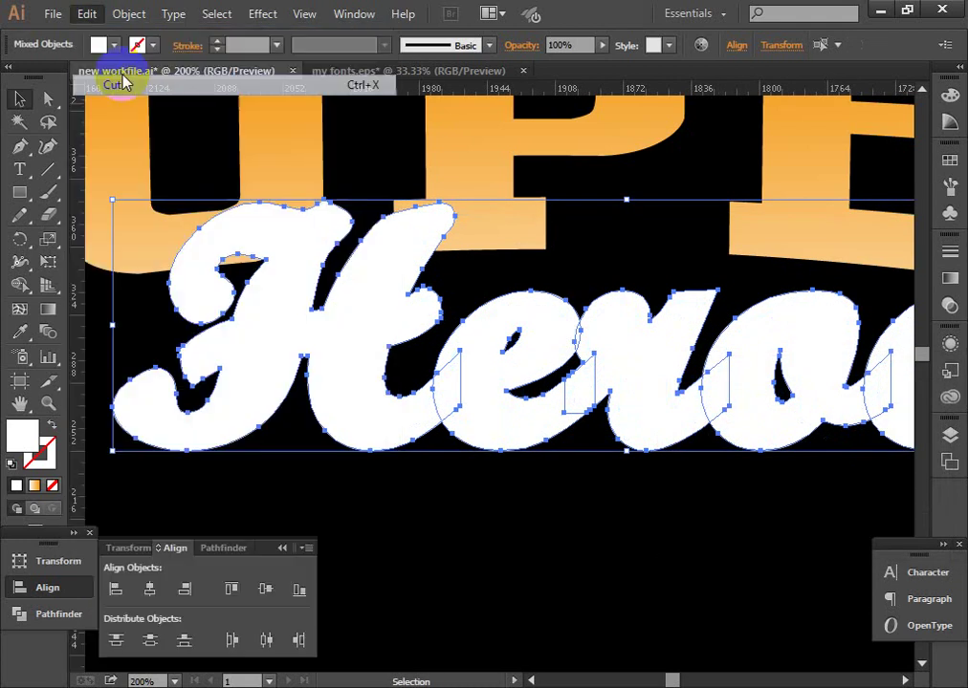
{"action": "left_click", "coordinate": [86, 13]}
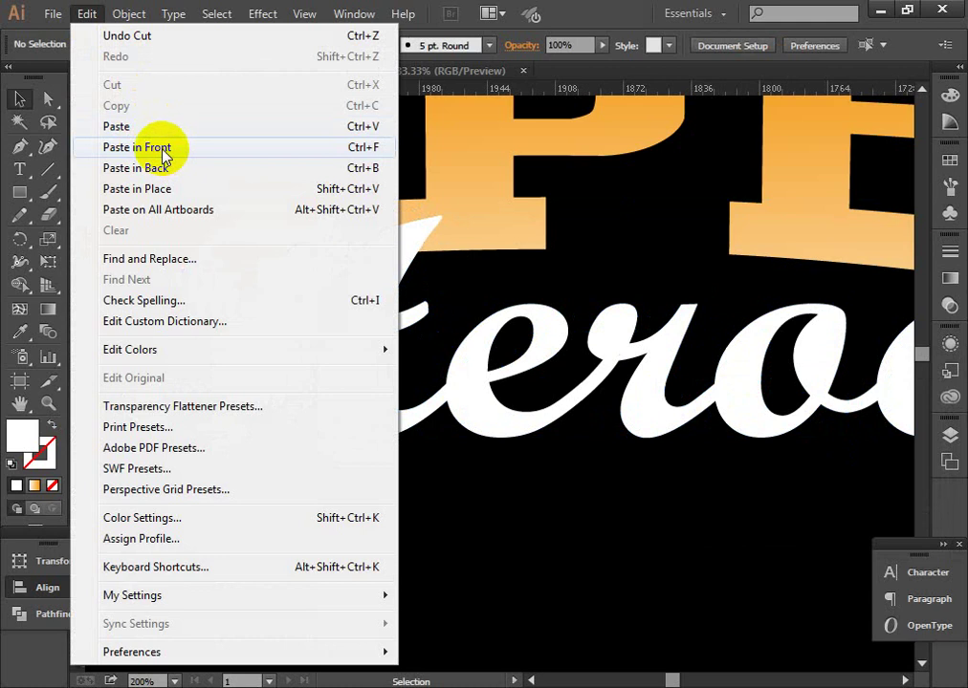
{"action": "left_click", "coordinate": [162, 152]}
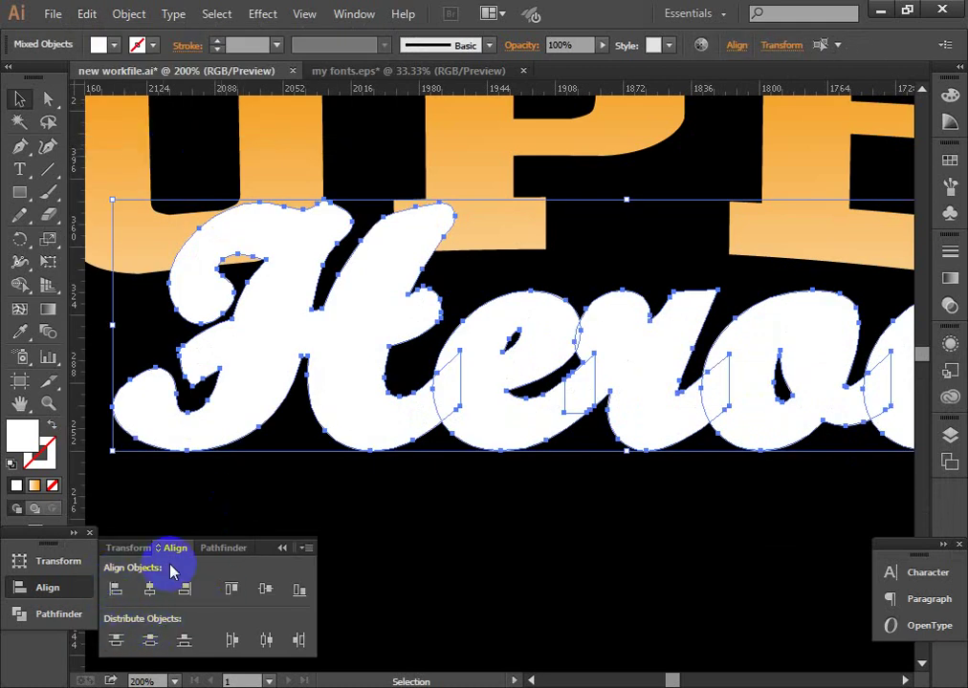
{"action": "left_click", "coordinate": [224, 549]}
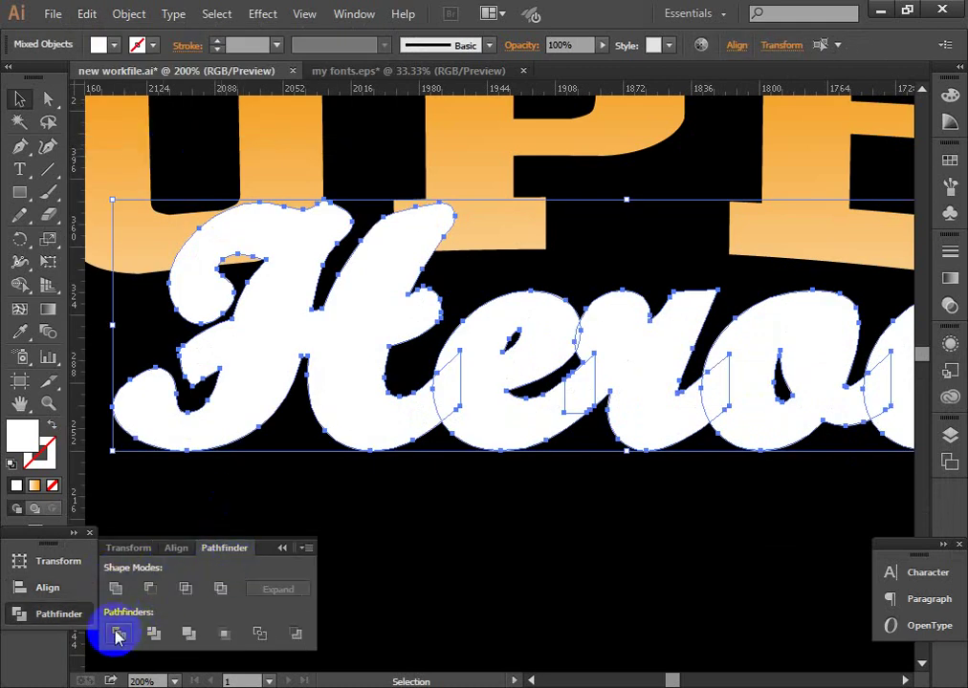
Merge the Heroes outline, then subtract it from the gradient SUPER letters with Minus Front
{"action": "left_click", "coordinate": [115, 588]}
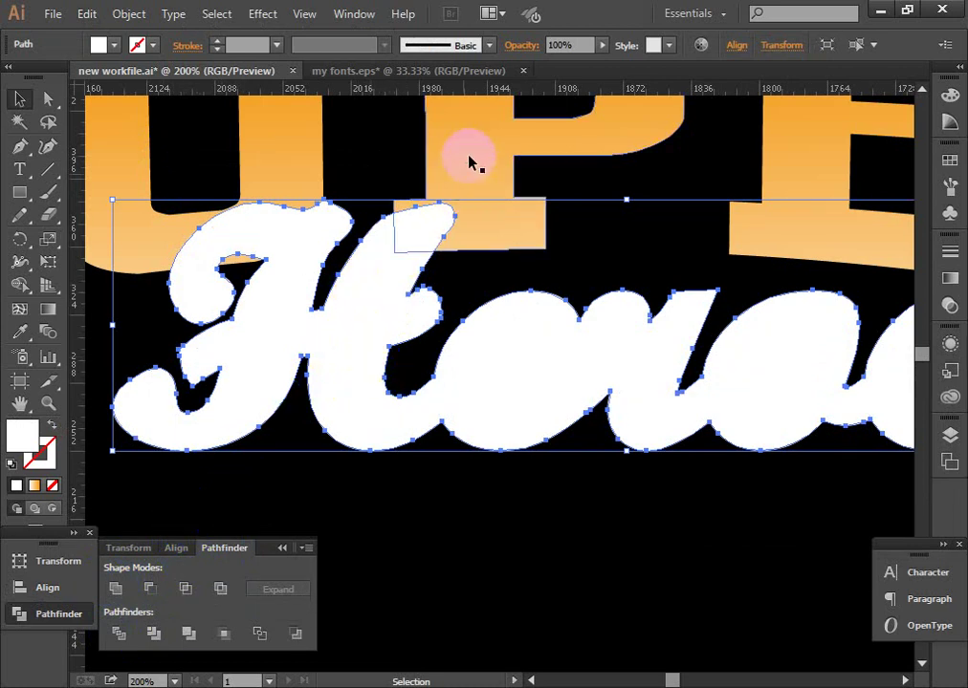
{"action": "left_click", "coordinate": [429, 148]}
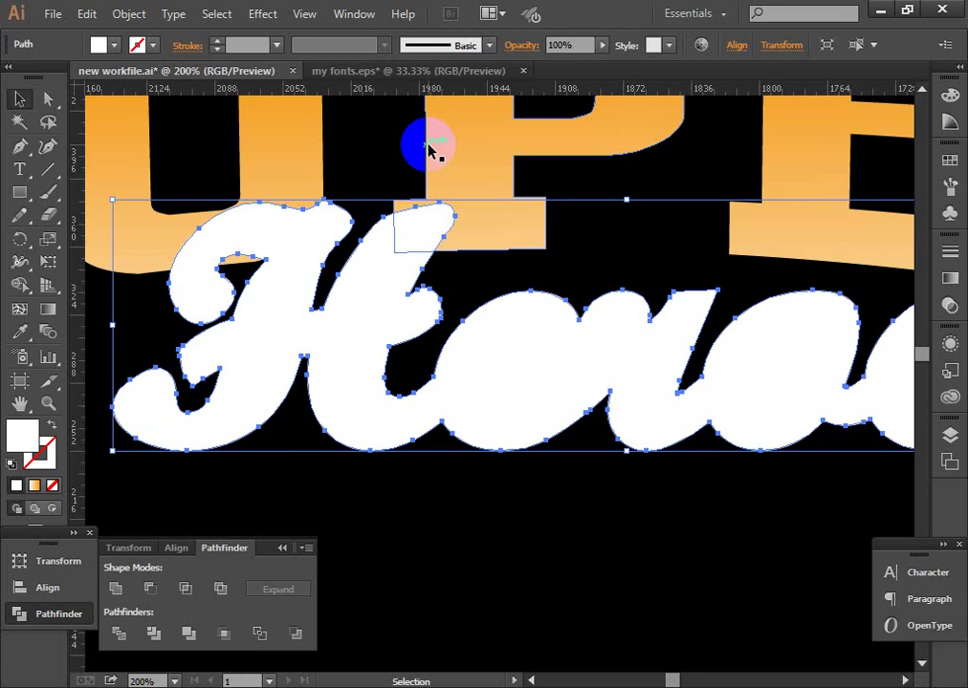
{"action": "left_click", "coordinate": [441, 221]}
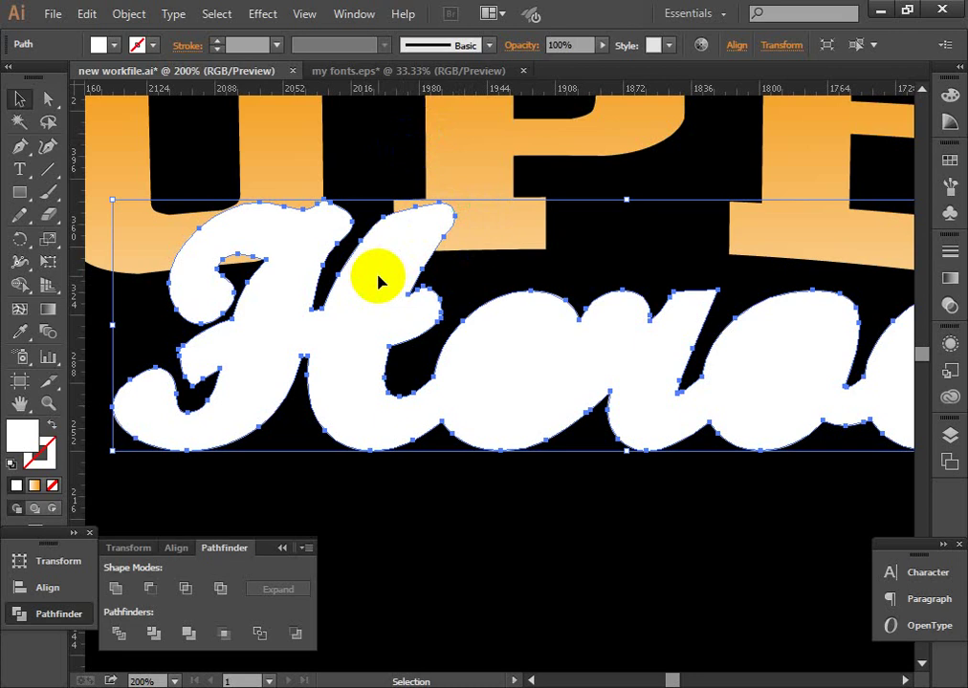
{"action": "left_click", "coordinate": [461, 166], "text": "shift"}
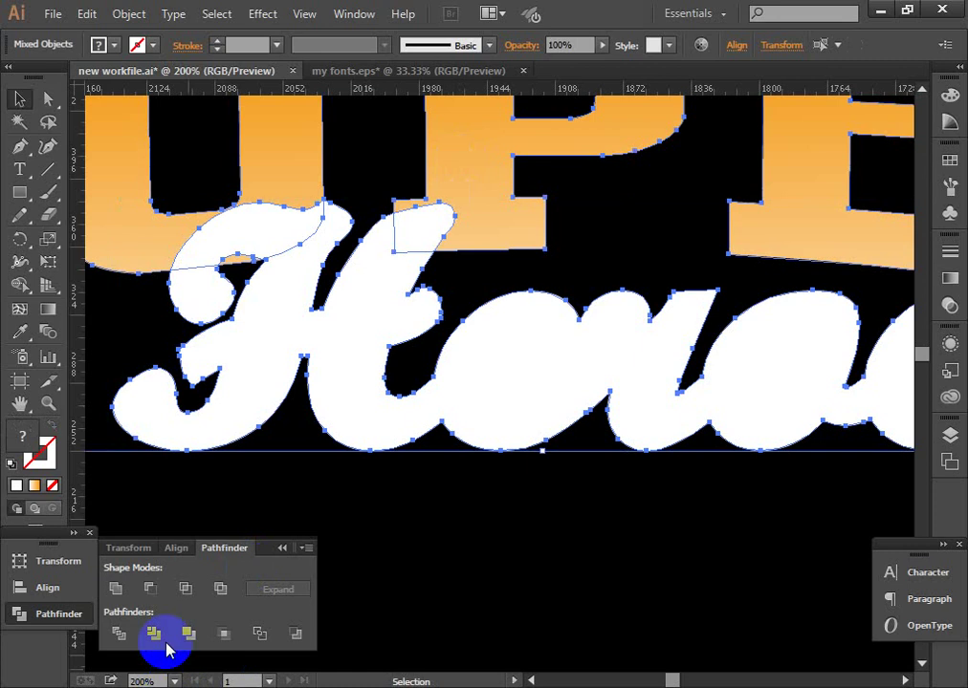
{"action": "left_click", "coordinate": [150, 589], "text": "alt"}
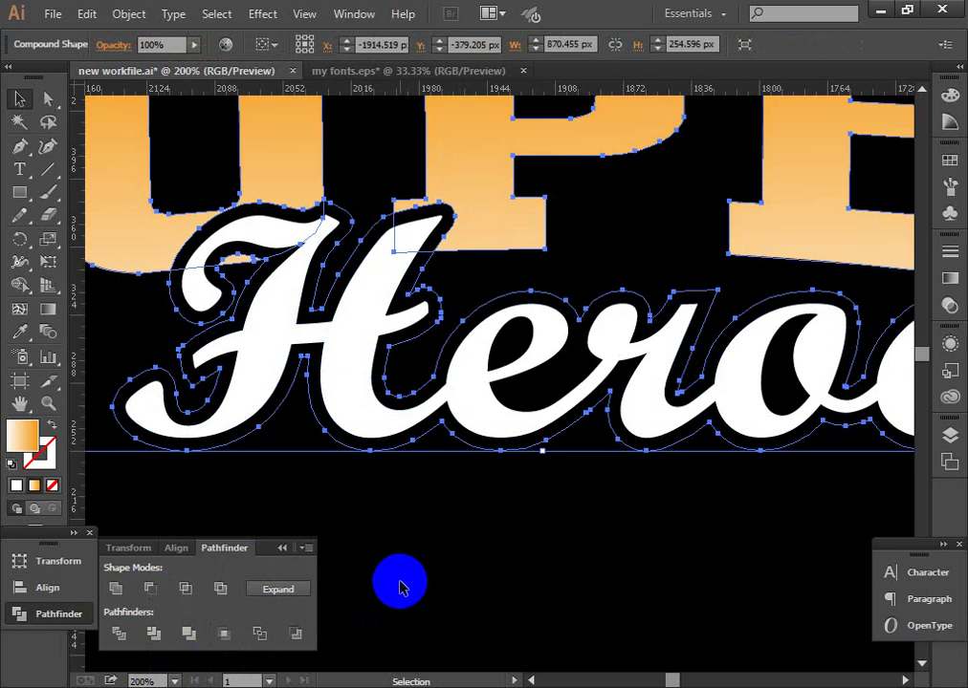
Expand the appearance of the SUPER cutout to make it permanent, then deselect
{"action": "left_click", "coordinate": [128, 13]}
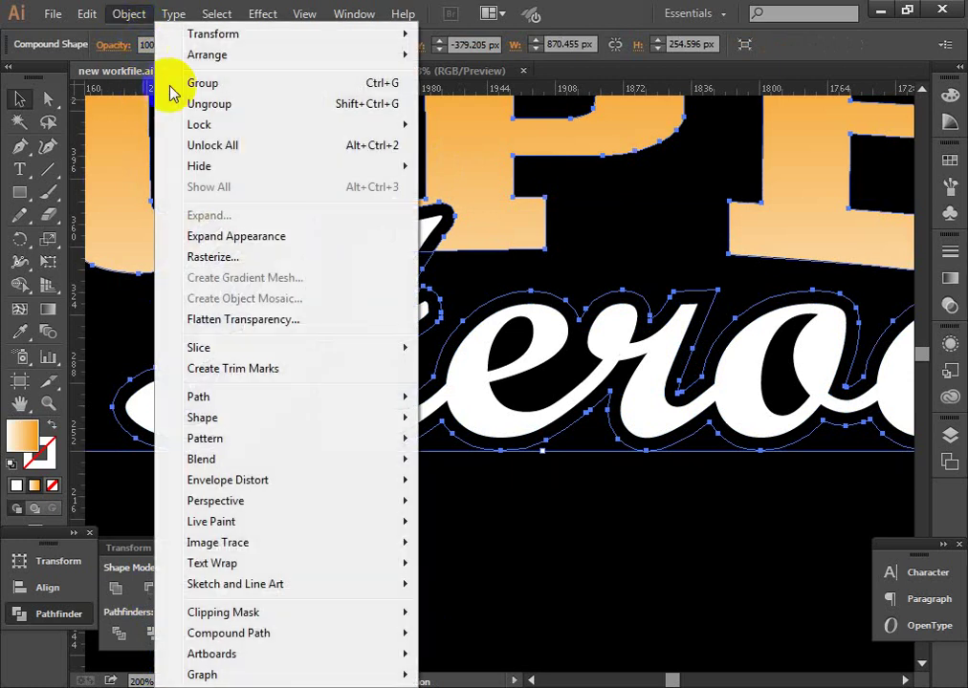
{"action": "left_click", "coordinate": [239, 236]}
{"action": "left_click", "coordinate": [445, 540]}
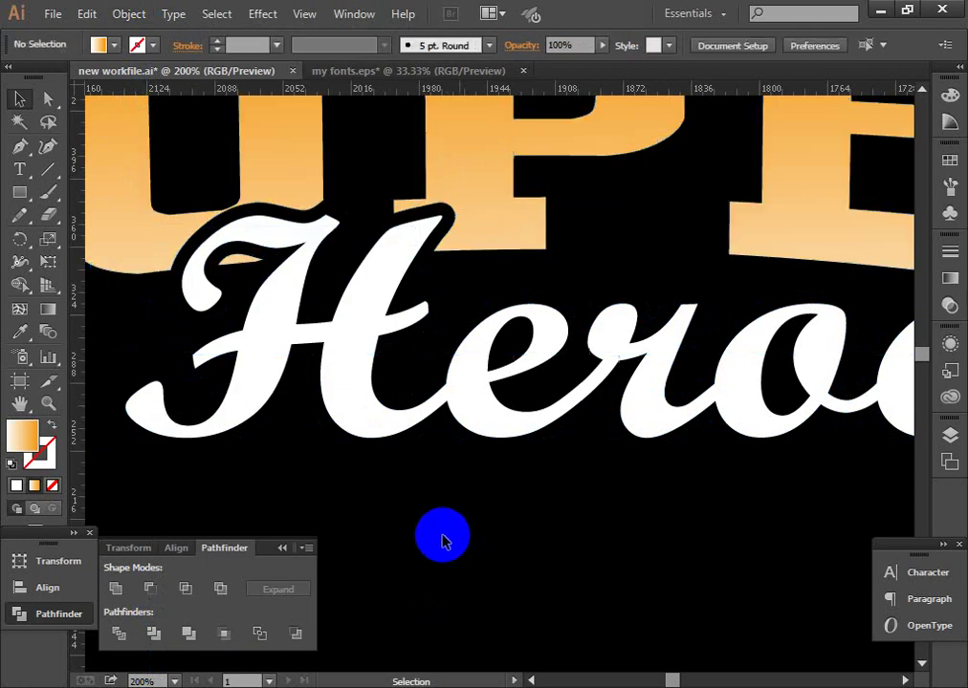
Zoom out and pan to compare with the reference hoodie, then zoom back in on Heroes
{"action": "left_click", "coordinate": [372, 384], "text": "alt"}
{"action": "left_click", "coordinate": [361, 381], "text": "alt"}
{"action": "left_click", "coordinate": [676, 447], "text": "alt"}
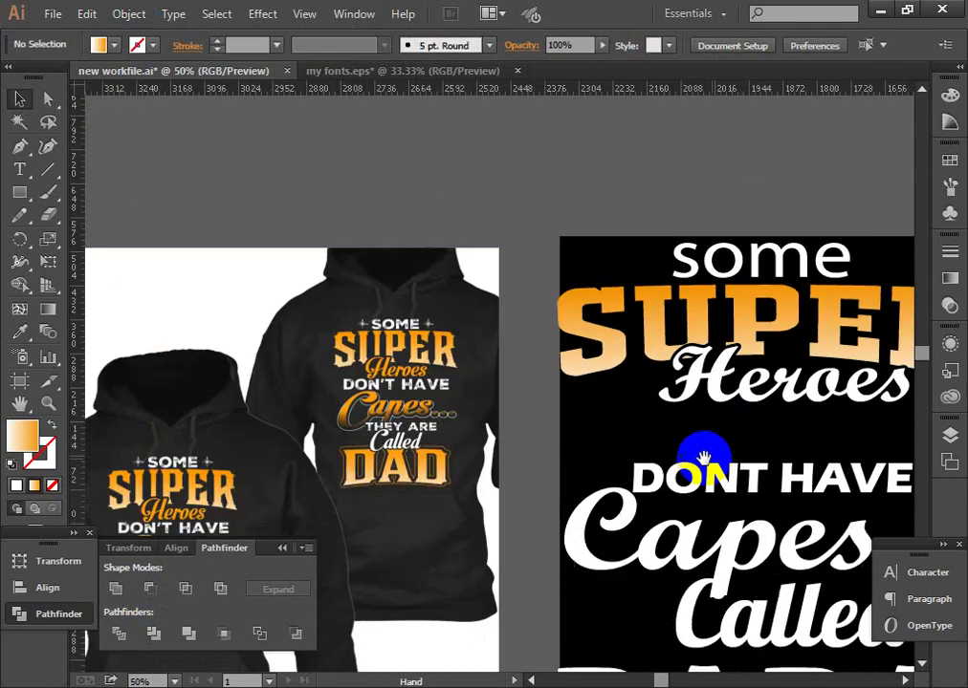
{"action": "left_click_drag", "start_coordinate": [676, 447], "coordinate": [436, 421]}
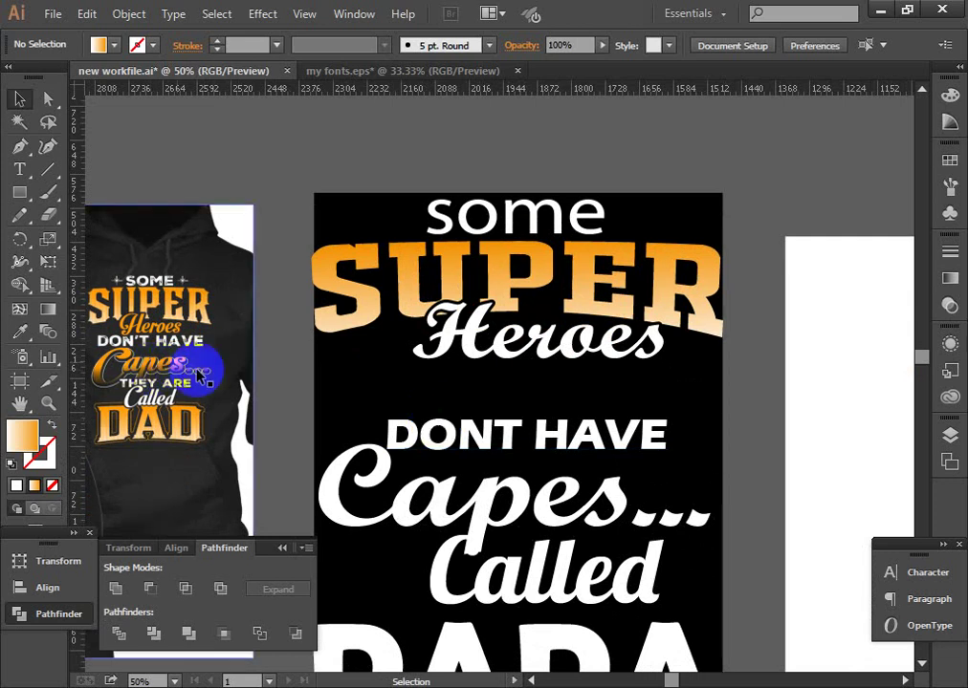
{"action": "left_click", "coordinate": [412, 315]}
{"action": "left_click", "coordinate": [587, 411]}
Undo back past the Minus Front cutout and the enlarged Heroes outline
{"action": "left_click", "coordinate": [430, 373]}
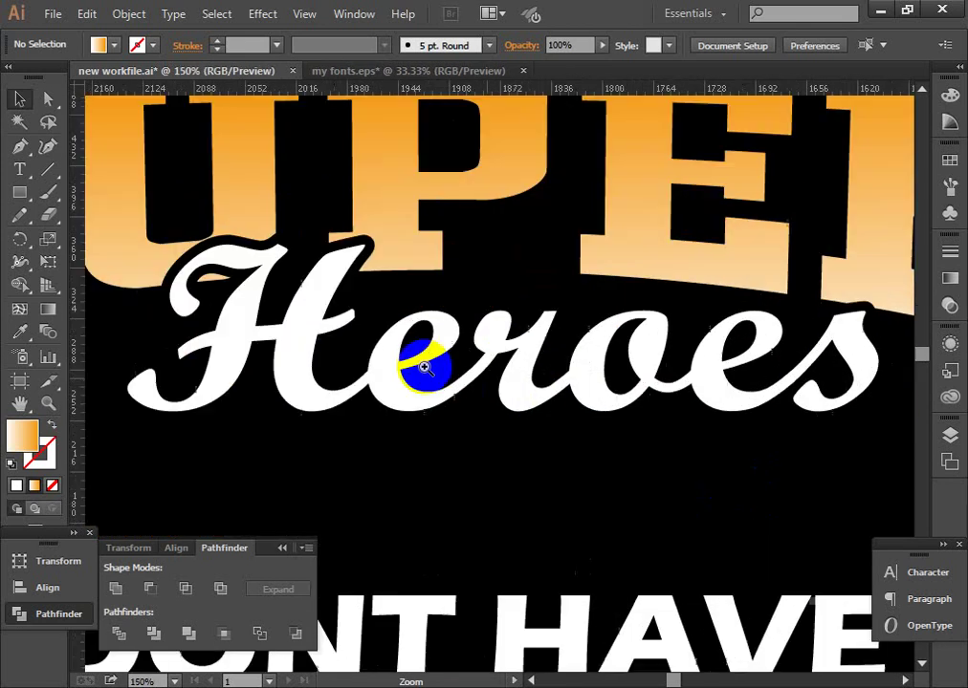
{"action": "left_click", "coordinate": [395, 367]}
{"action": "mouse_move", "coordinate": [395, 367]}
{"action": "left_mouse_down"}
{"action": "mouse_move", "coordinate": [583, 371]}
{"action": "mouse_move", "coordinate": [345, 380]}
{"action": "mouse_move", "coordinate": [466, 370]}
{"action": "mouse_move", "coordinate": [390, 367]}
{"action": "left_mouse_up"}
{"action": "key", "text": "ctrl+space"}
{"action": "mouse_move", "coordinate": [853, 364]}
{"action": "left_mouse_down"}
{"action": "mouse_move", "coordinate": [417, 360]}
{"action": "mouse_move", "coordinate": [269, 338]}
{"action": "left_mouse_up"}
{"action": "left_click", "coordinate": [399, 354]}
{"action": "left_click", "coordinate": [400, 356], "text": "shift"}
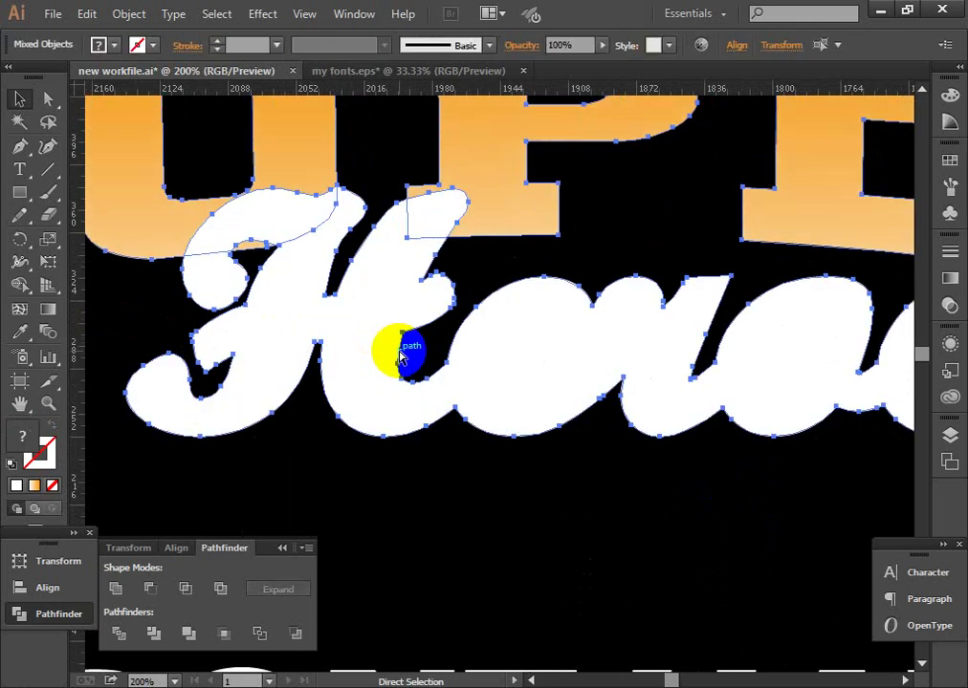
{"action": "left_click", "coordinate": [405, 356]}
{"action": "left_click", "coordinate": [408, 358], "text": "shift"}
{"action": "key", "text": "ctrl+z"}
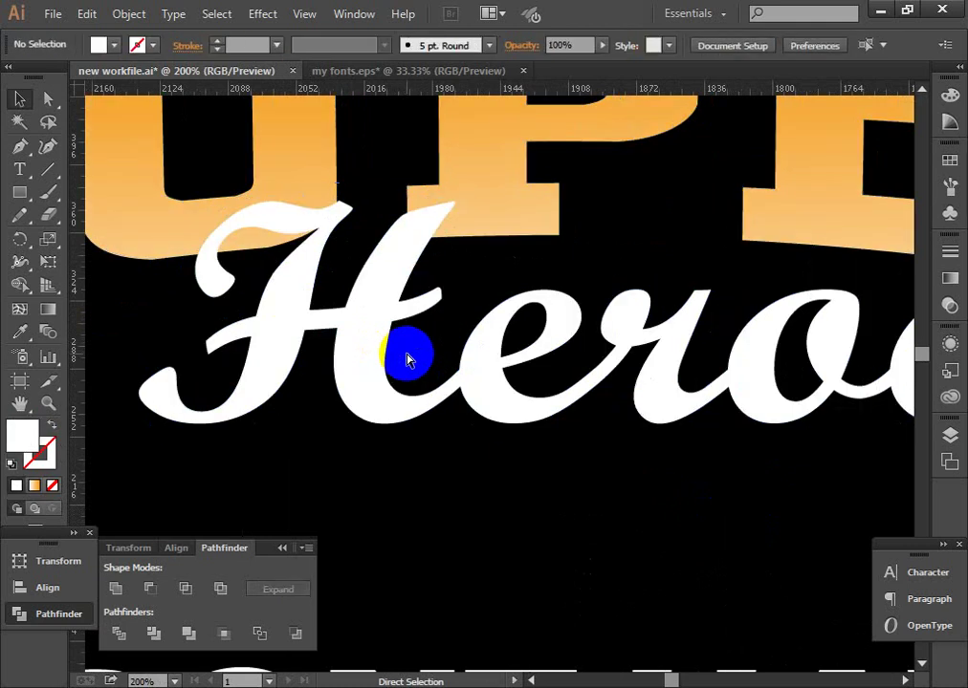
Select the plain Heroes lettering group with the Selection tool
{"action": "key", "text": "v"}
{"action": "left_click", "coordinate": [392, 287]}
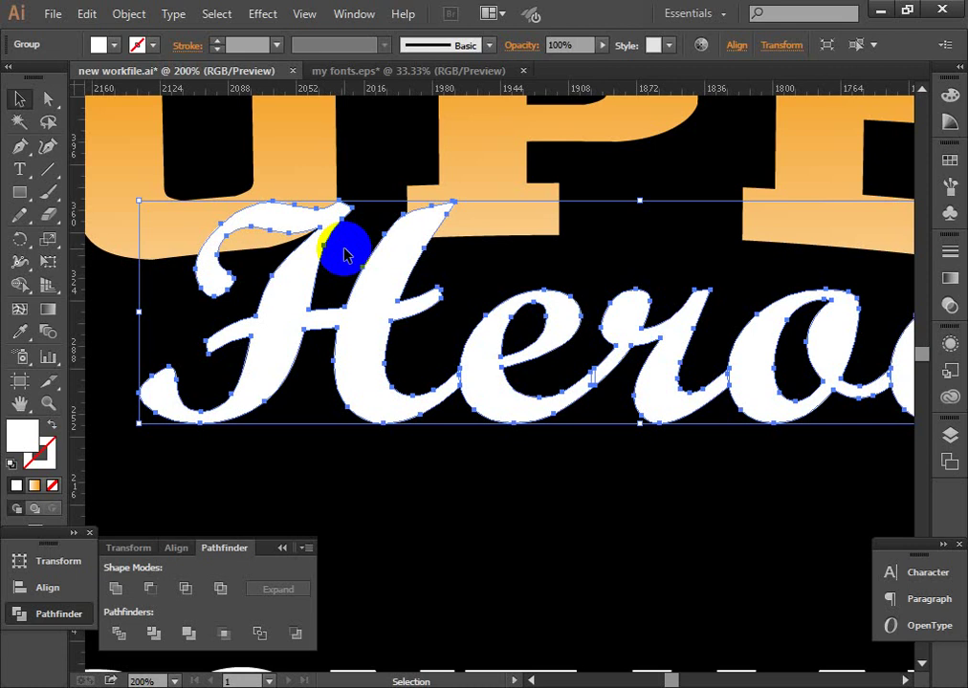
{"action": "left_click_drag", "start_coordinate": [345, 255], "coordinate": [389, 277]}
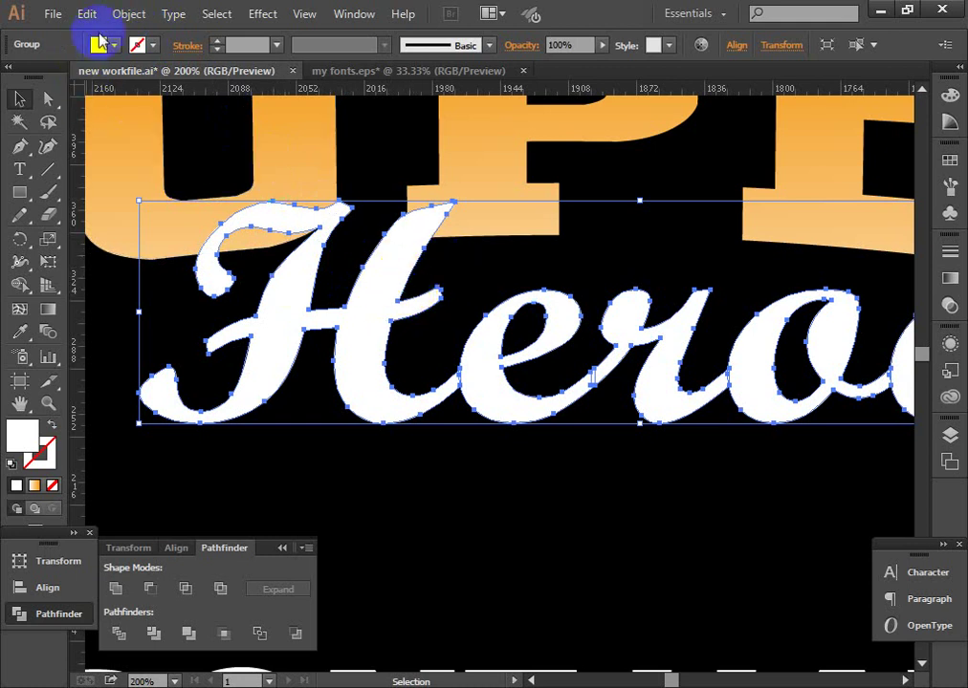
{"action": "left_click", "coordinate": [130, 15]}
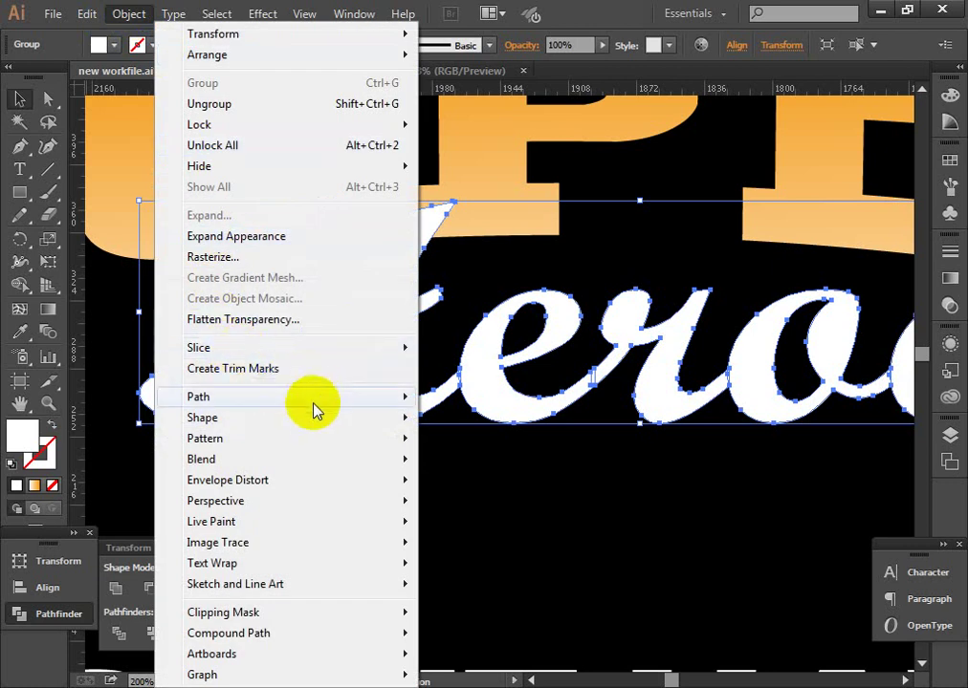
Preview an Offset Path on Heroes with Miter joins, trying a 5 px offset
{"action": "left_click", "coordinate": [501, 464]}
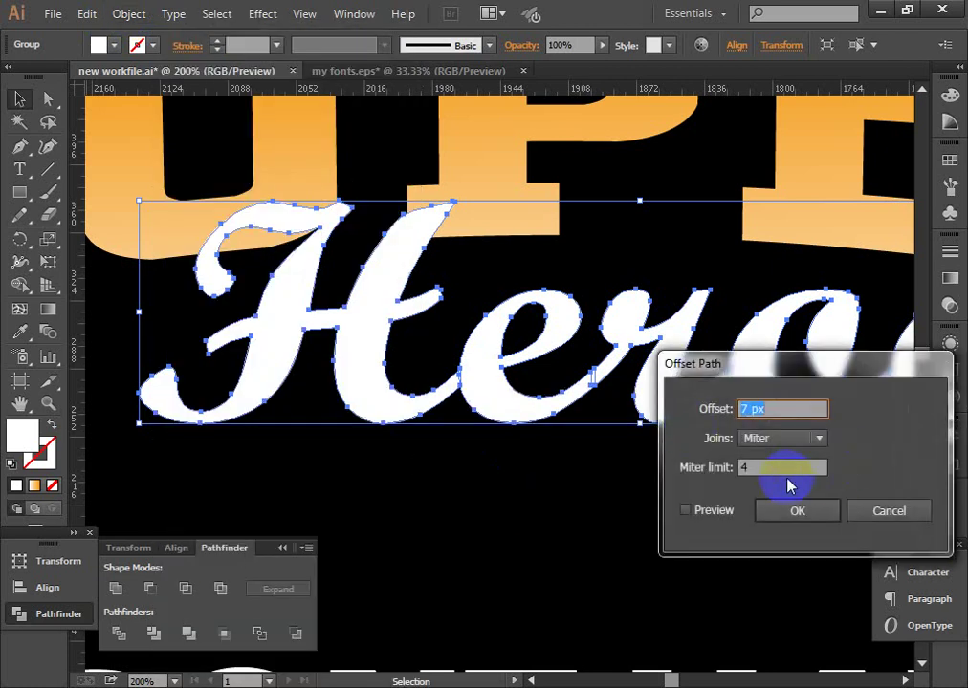
{"action": "left_click", "coordinate": [760, 410]}
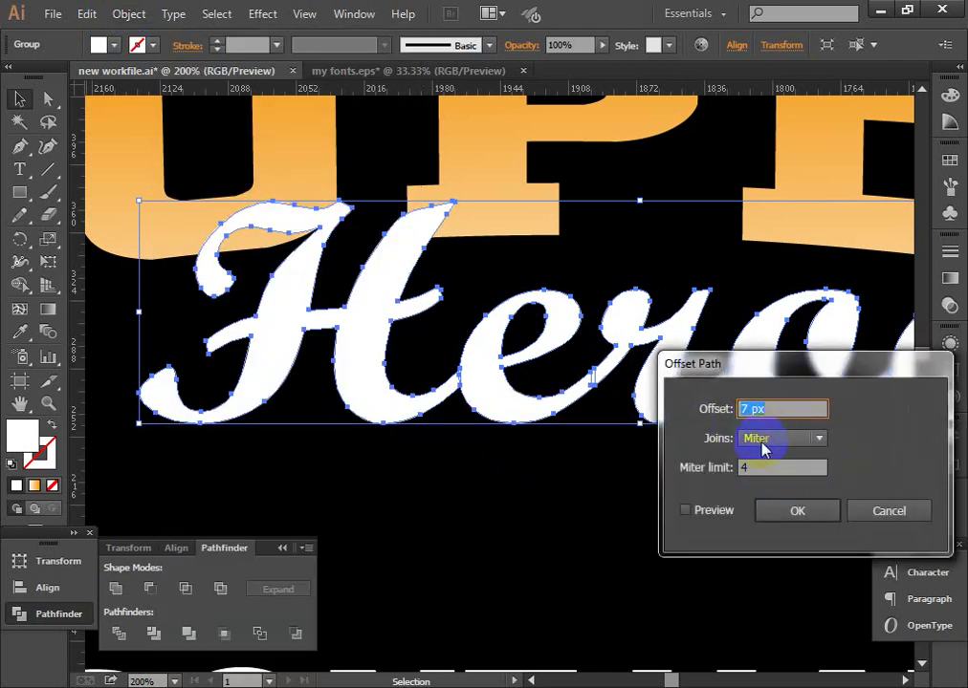
{"action": "left_click", "coordinate": [686, 512]}
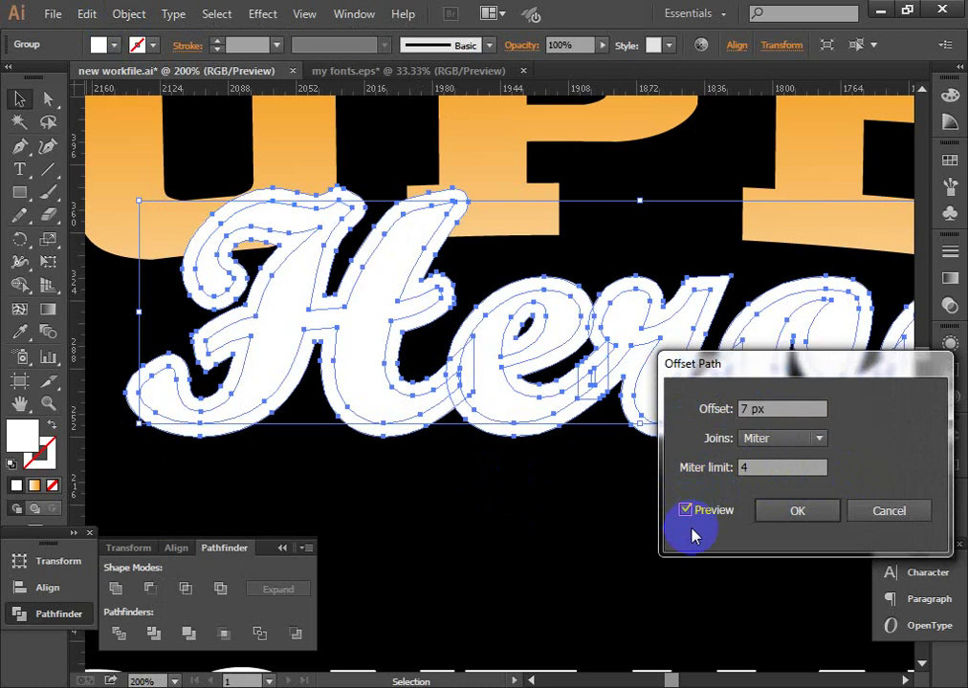
{"action": "left_click", "coordinate": [808, 445]}
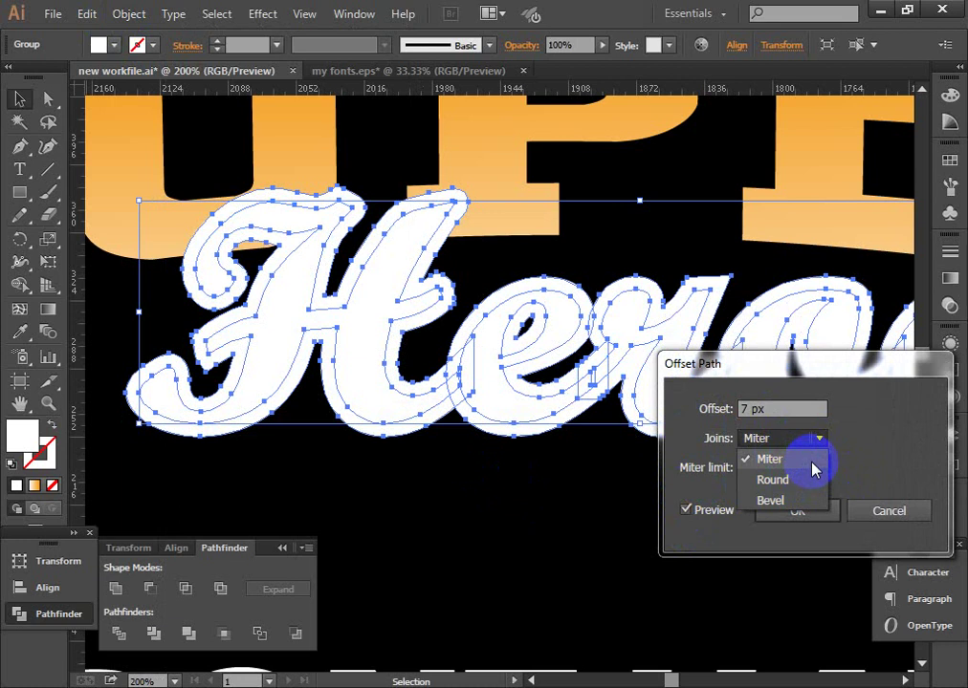
{"action": "left_click", "coordinate": [811, 462]}
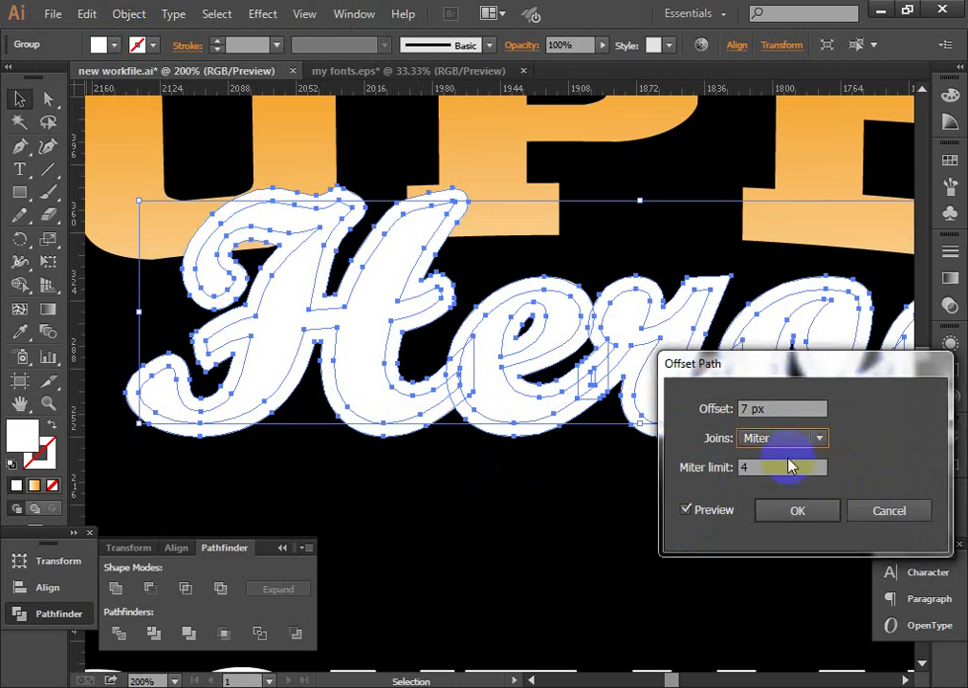
{"action": "left_click", "coordinate": [715, 413]}
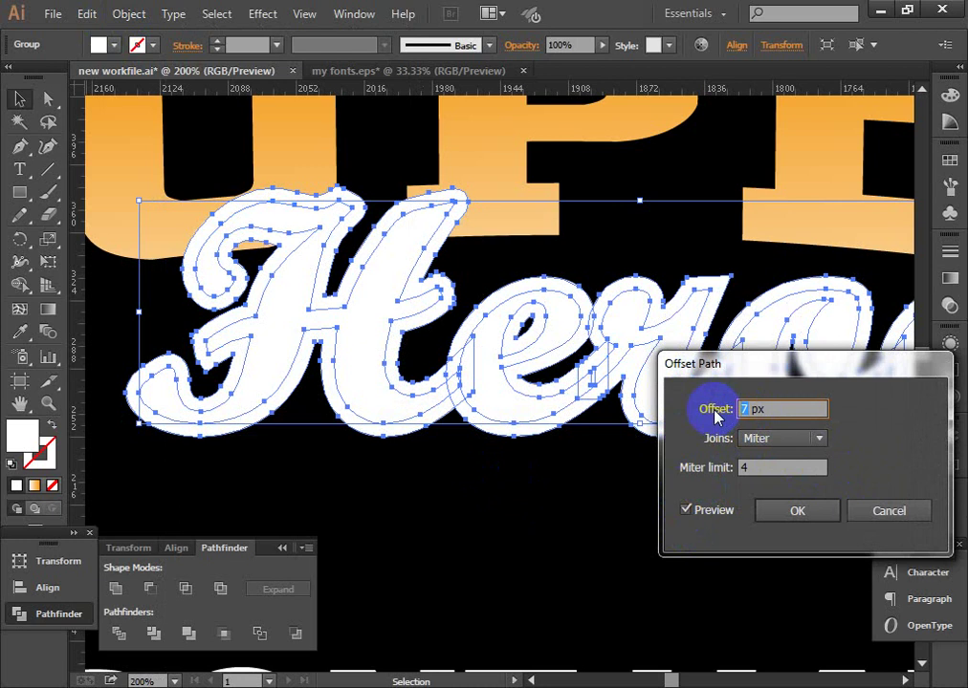
{"action": "type", "text": "5"}
{"action": "key", "text": "Tab"}
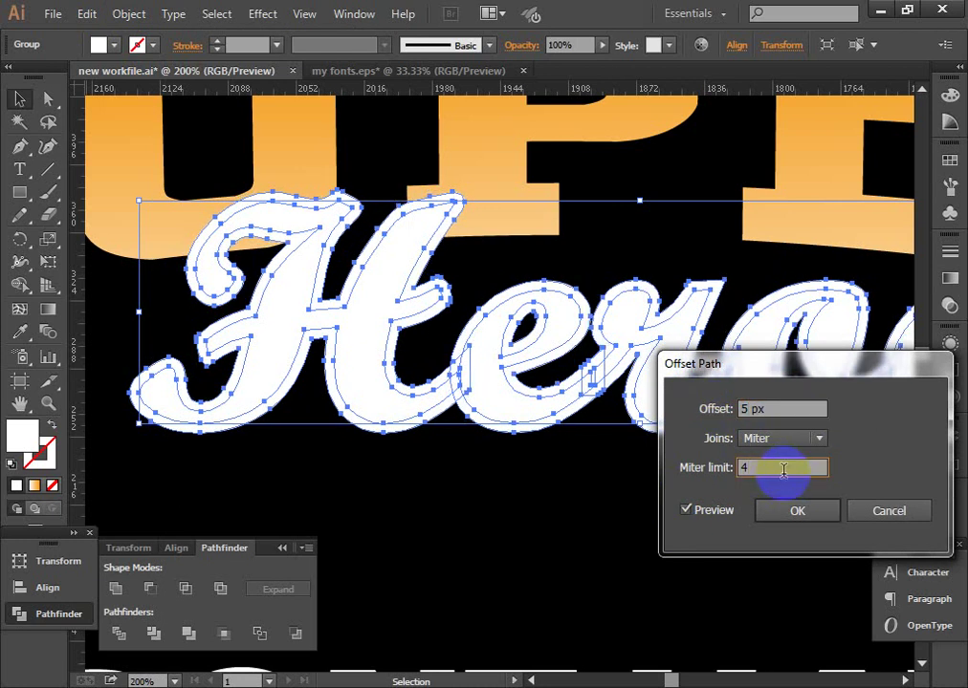
Change the offset to 6 px and create the outline
{"action": "left_click", "coordinate": [753, 411]}
{"action": "double_click", "coordinate": [743, 410]}
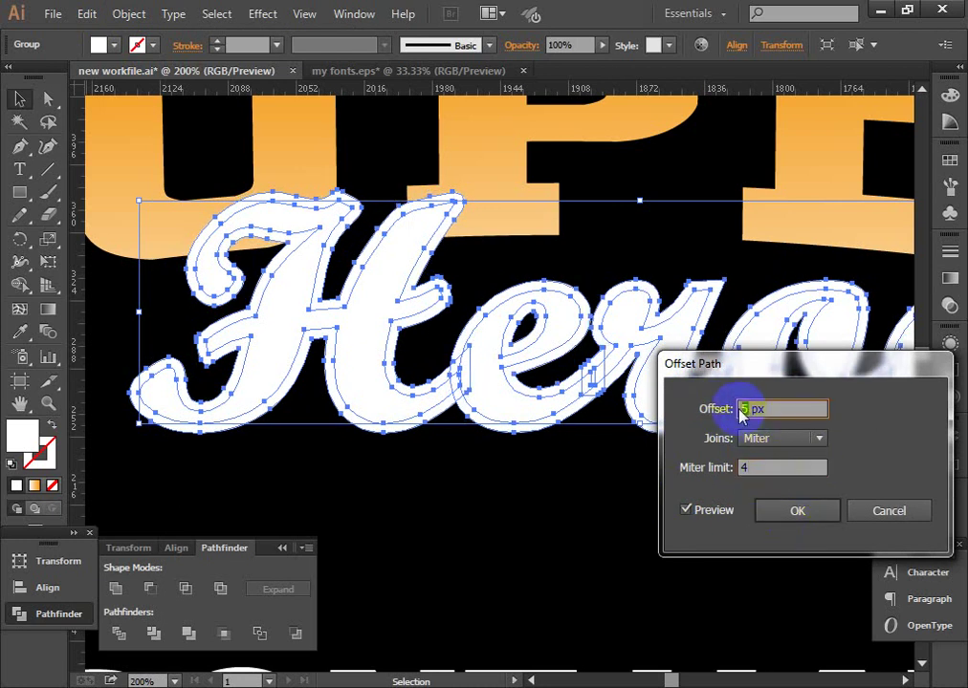
{"action": "type", "text": "6"}
{"action": "left_click", "coordinate": [779, 468]}
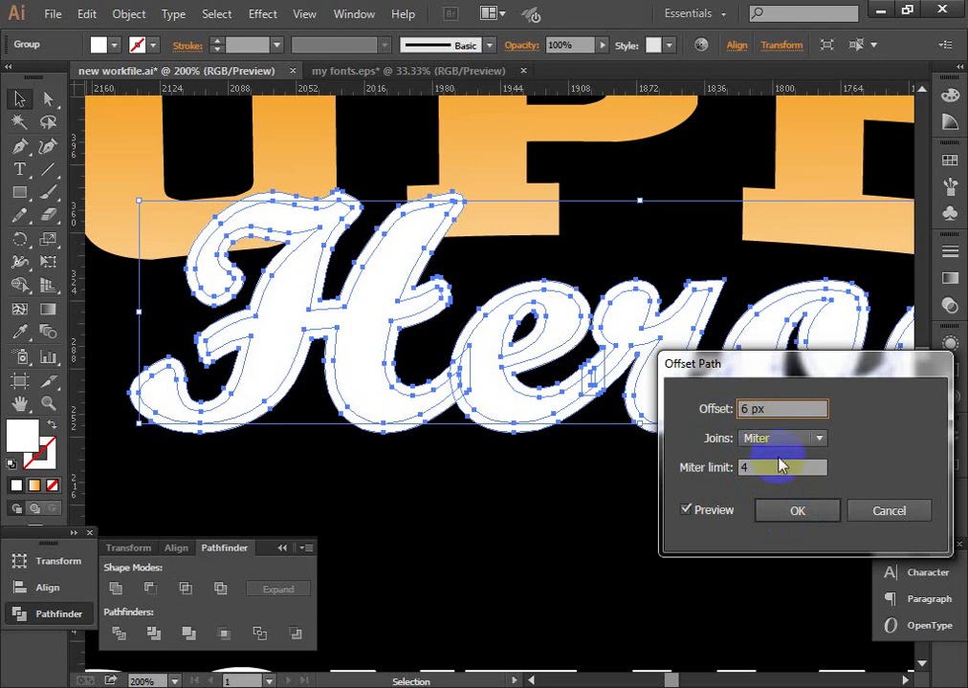
{"action": "left_click", "coordinate": [784, 514]}
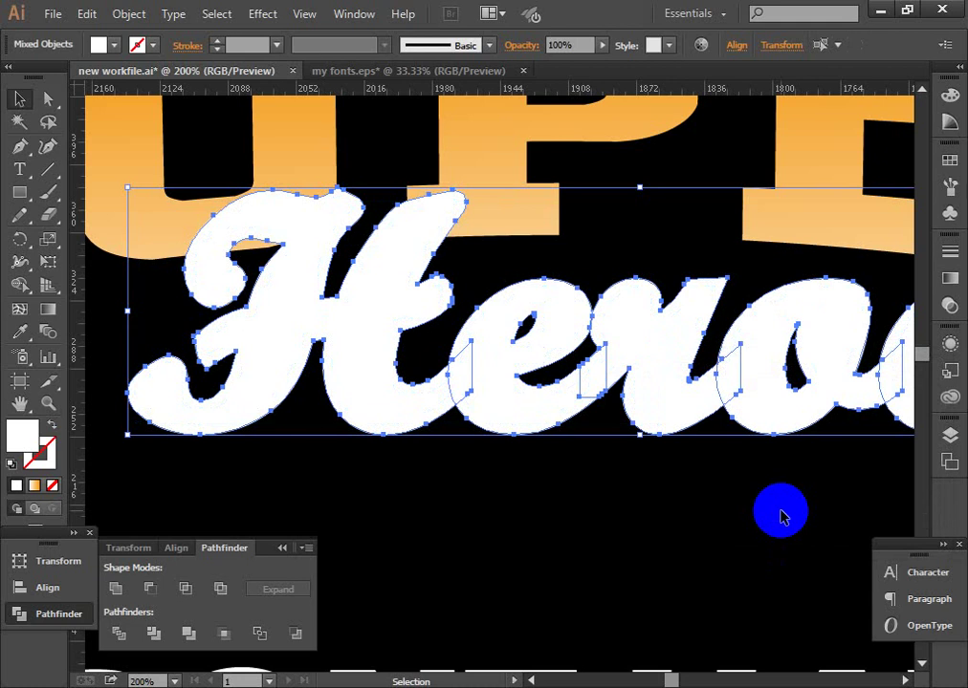
Cut the 6 px Heroes offset outline to the clipboard
{"action": "left_click", "coordinate": [93, 19]}
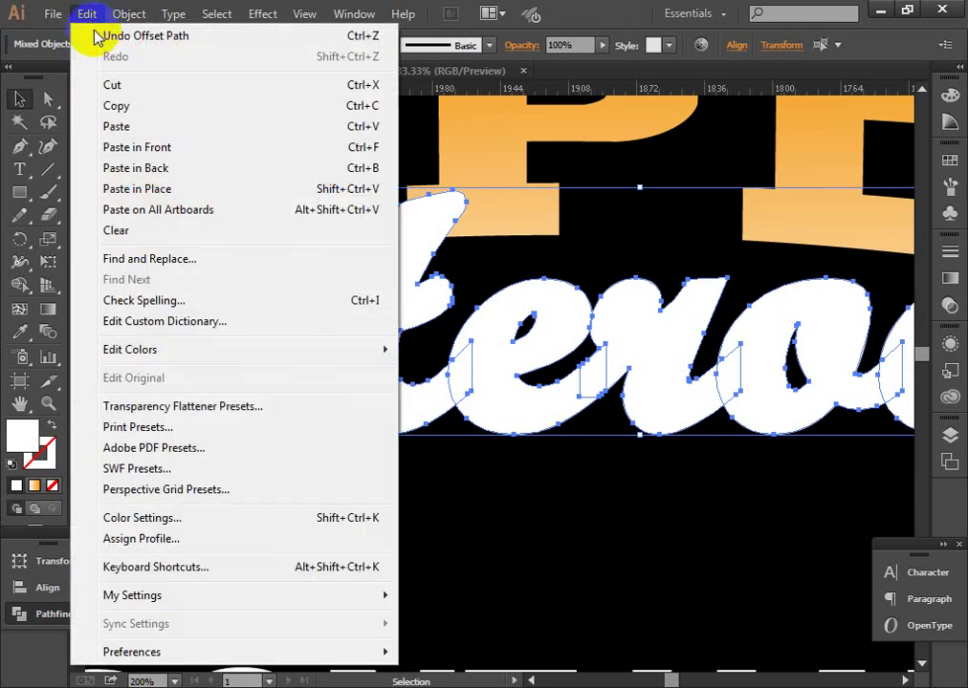
{"action": "left_click", "coordinate": [114, 85]}
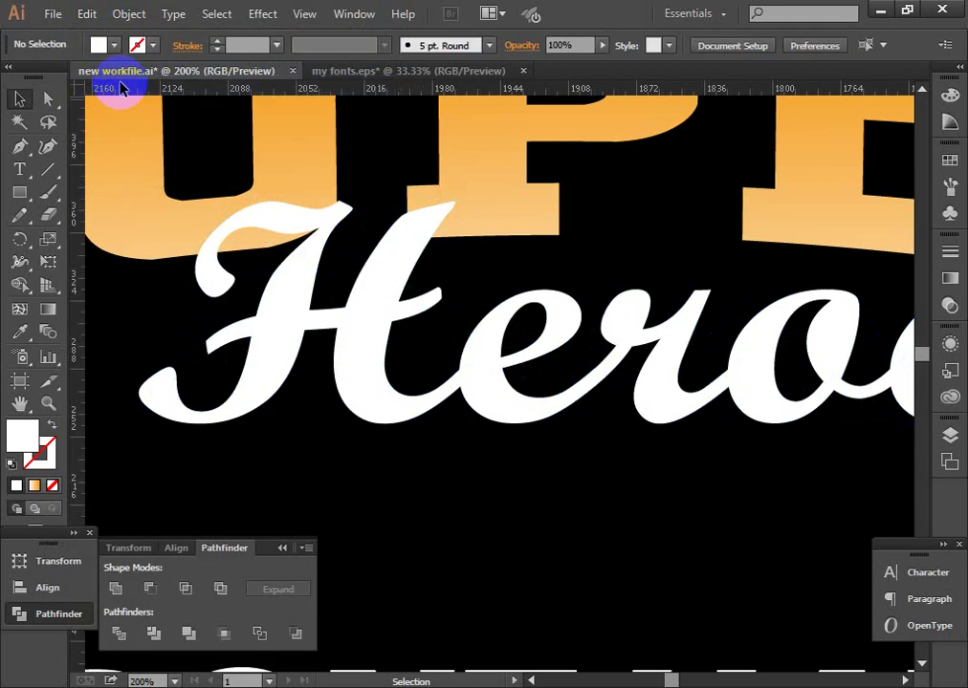
{"action": "left_click", "coordinate": [86, 14]}
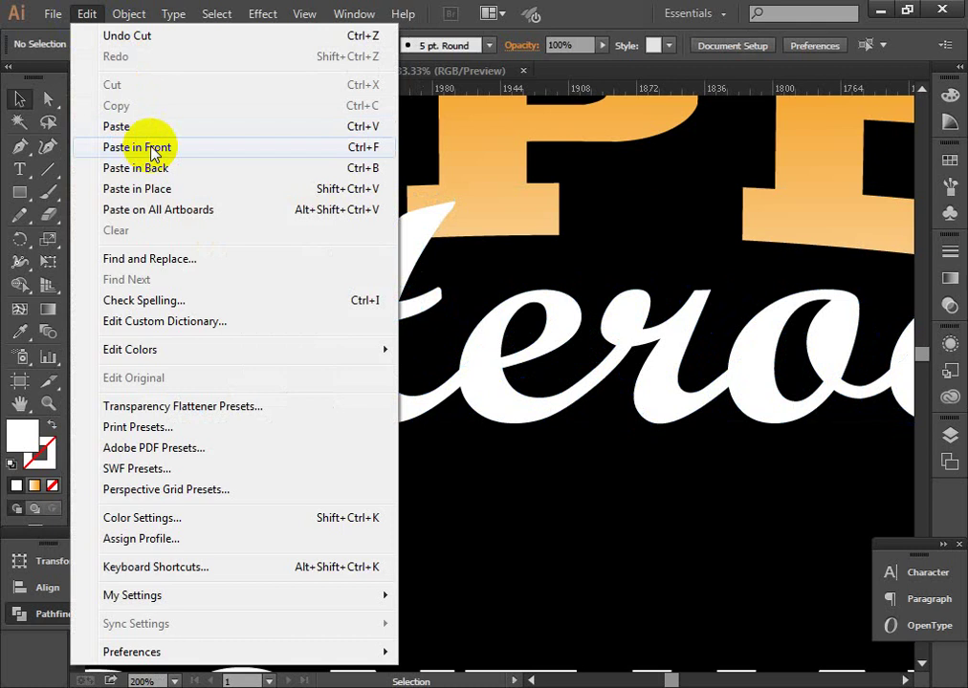
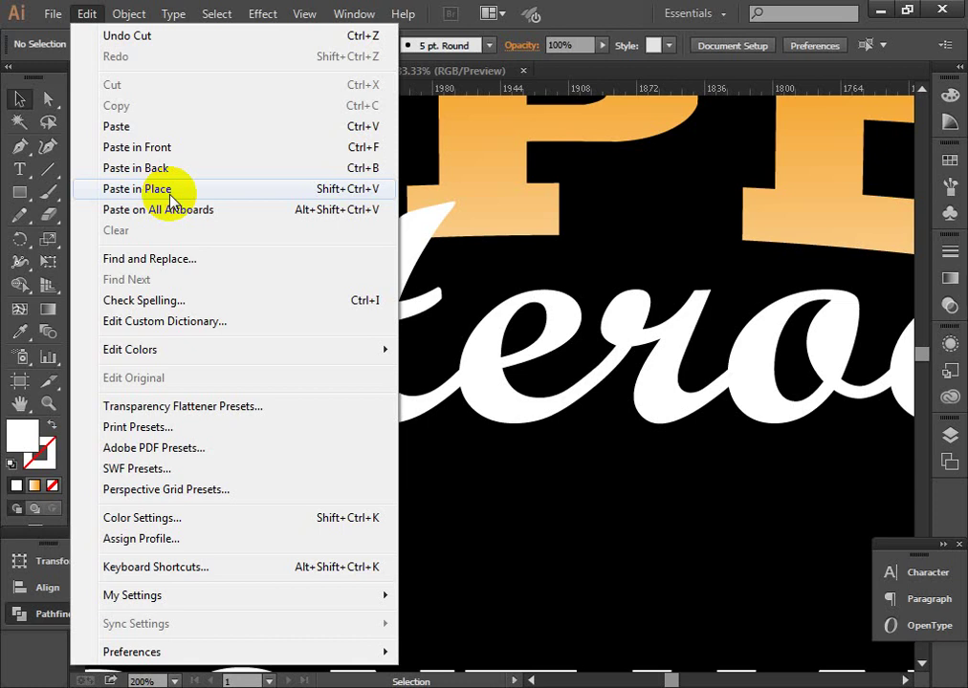
Paste a copy of the Heroes script in front and unite it into one path
{"action": "left_click", "coordinate": [153, 148]}
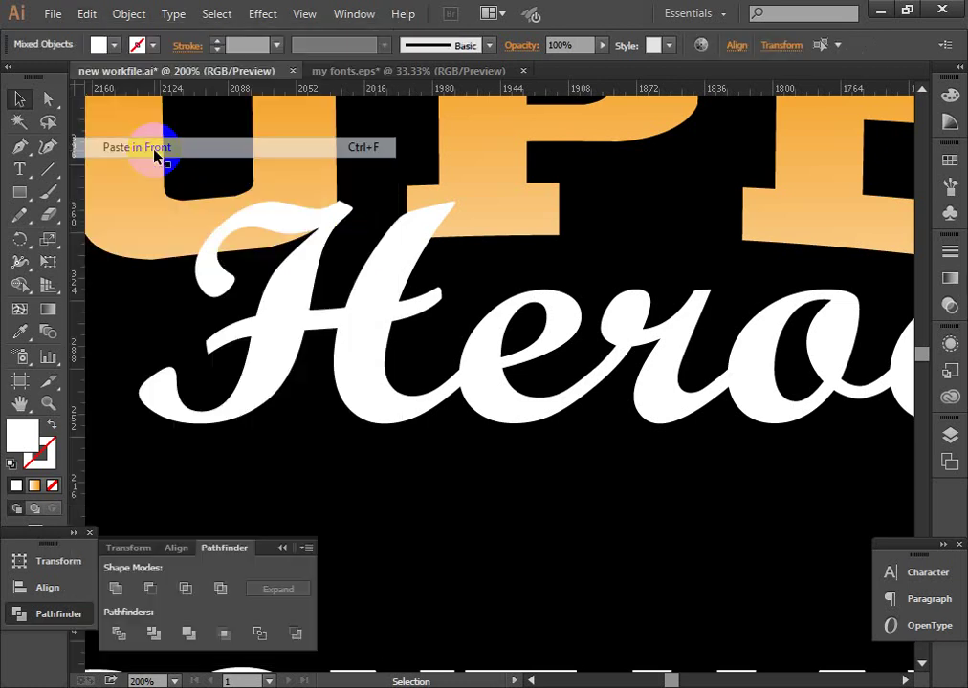
{"action": "left_click_drag", "start_coordinate": [371, 349], "coordinate": [312, 413]}
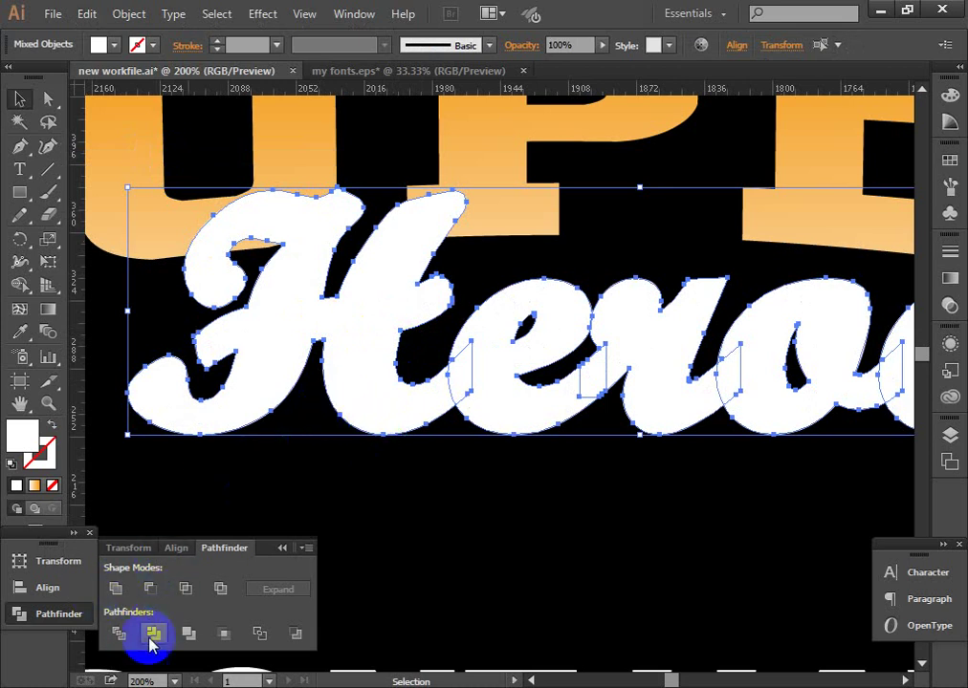
{"action": "left_click", "coordinate": [116, 635]}
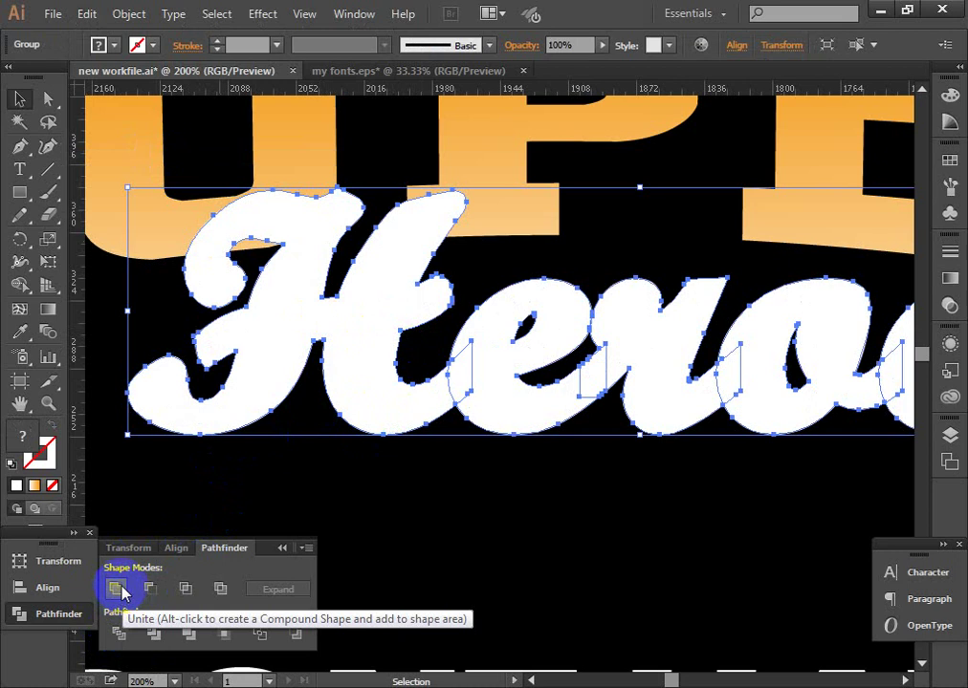
{"action": "left_click", "coordinate": [457, 427]}
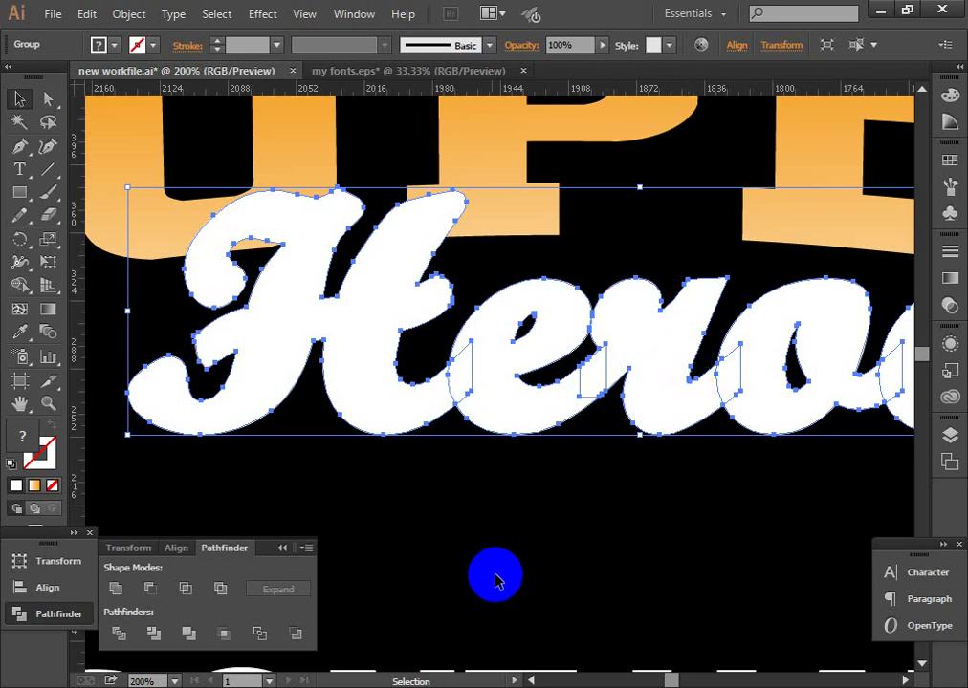
{"action": "left_click", "coordinate": [116, 589]}
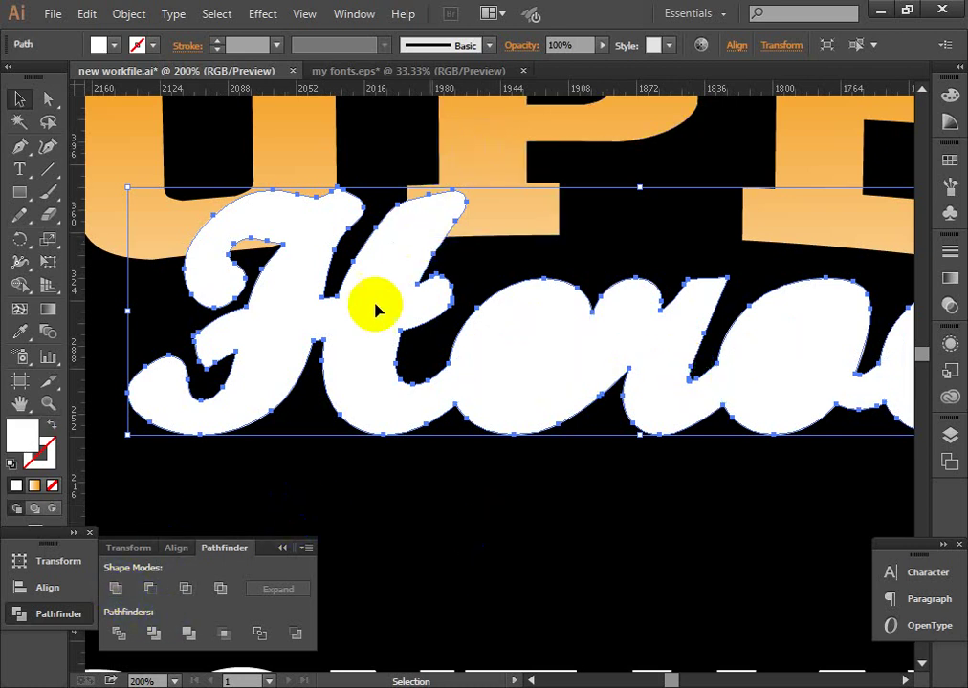
Subtract the merged script from the SUPER letters as a live Minus Front compound shape
{"action": "left_click", "coordinate": [447, 252]}
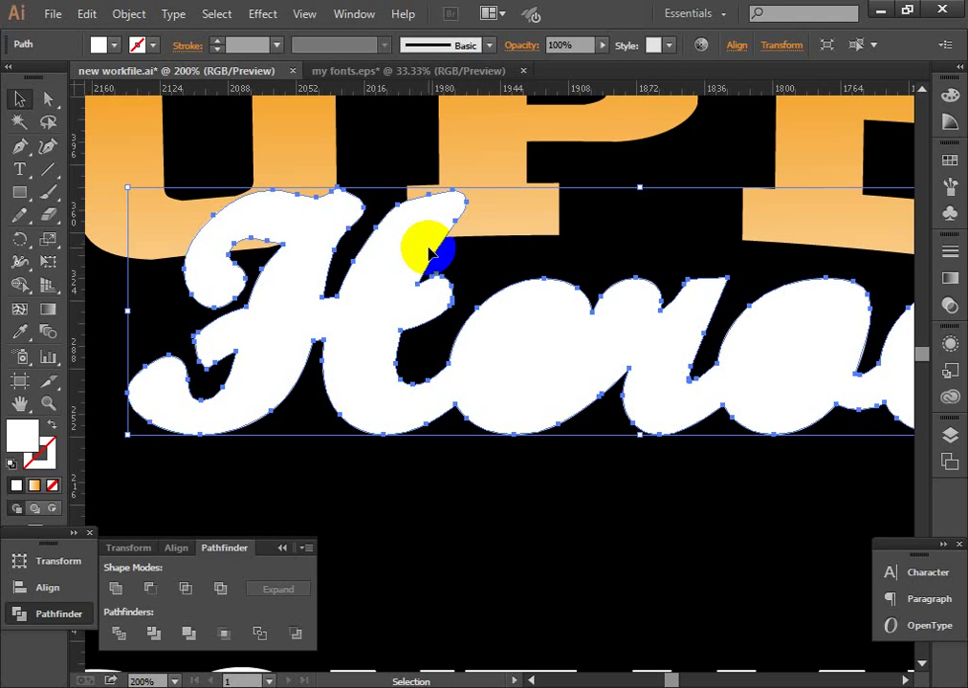
{"action": "left_click", "coordinate": [470, 142], "text": "shift"}
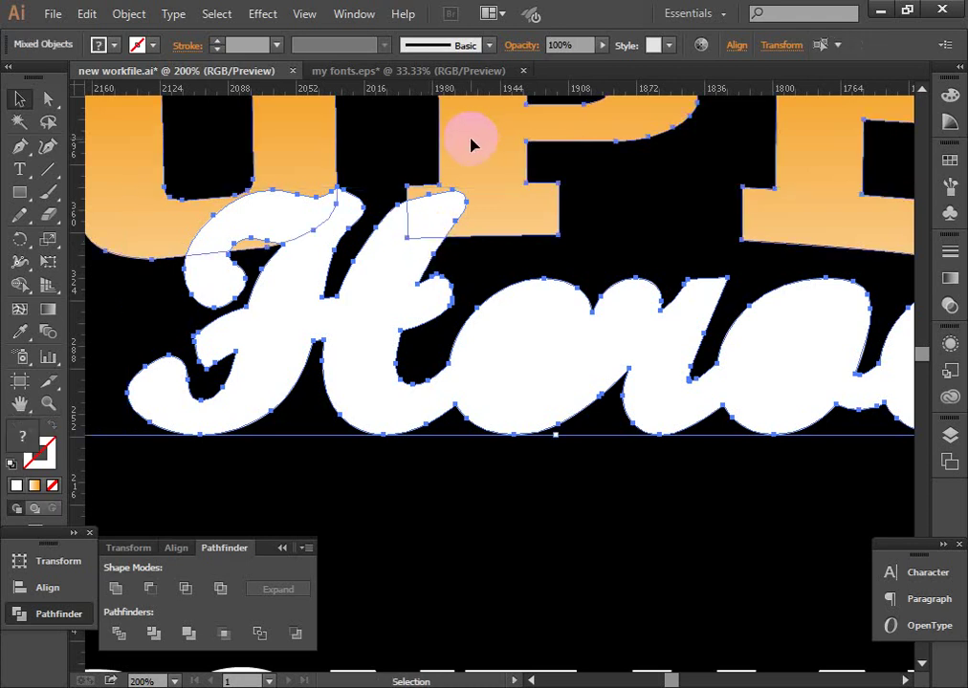
{"action": "left_click", "coordinate": [153, 593]}
{"action": "key", "text": "ctrl+z"}
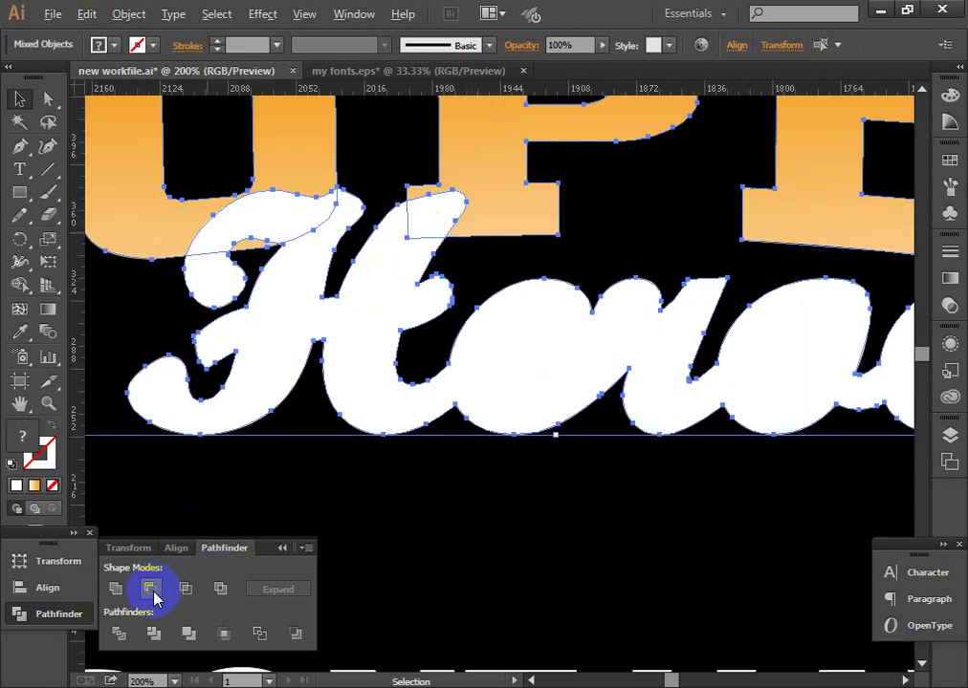
{"action": "left_click", "coordinate": [155, 598], "text": "alt"}
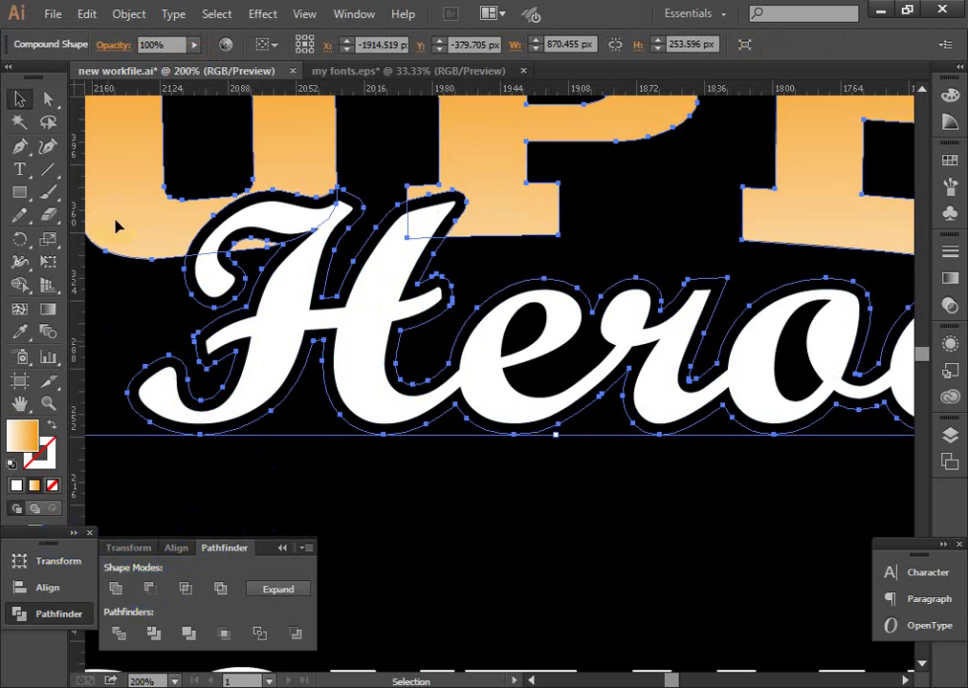
Expand the SUPER compound shape into plain paths with Object > Expand Appearance, then deselect
{"action": "left_click", "coordinate": [117, 12]}
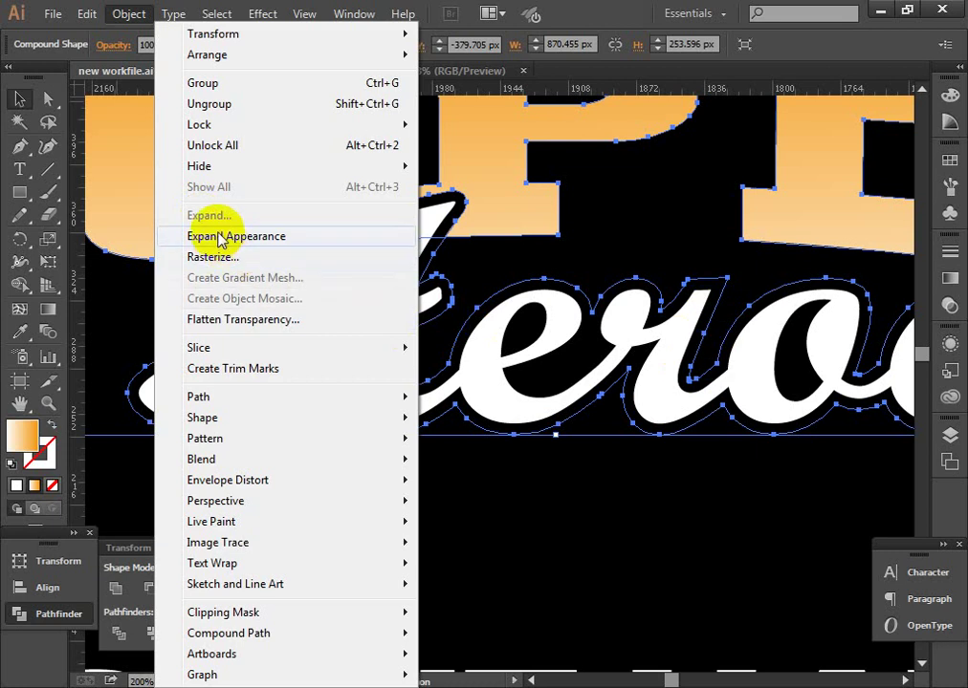
{"action": "left_click", "coordinate": [571, 11]}
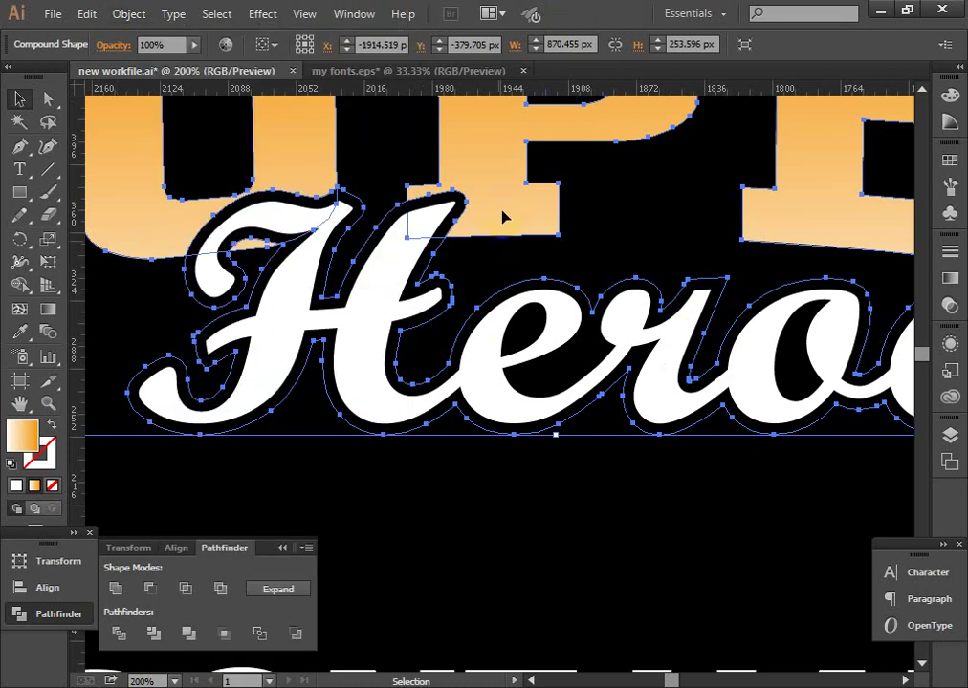
{"action": "left_click", "coordinate": [465, 242]}
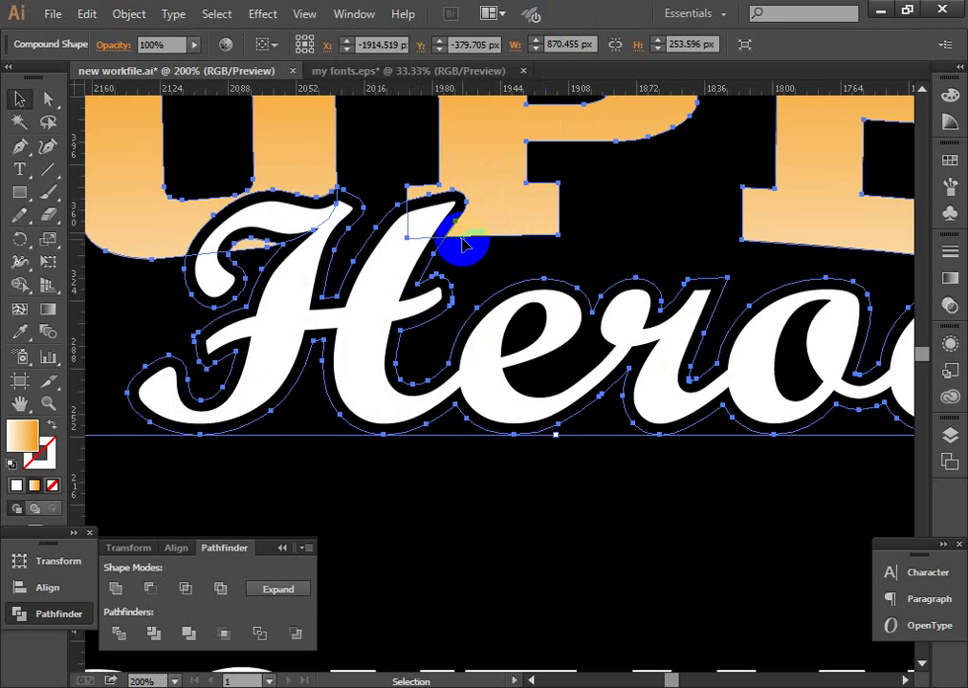
{"action": "left_click", "coordinate": [128, 13]}
{"action": "left_click", "coordinate": [235, 236]}
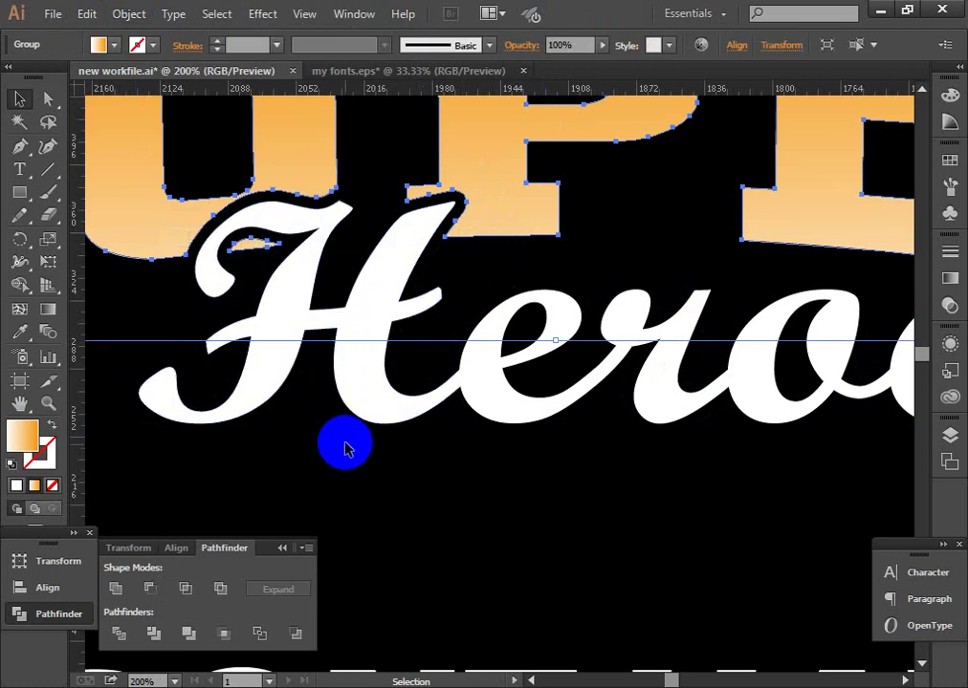
{"action": "left_click", "coordinate": [384, 385]}
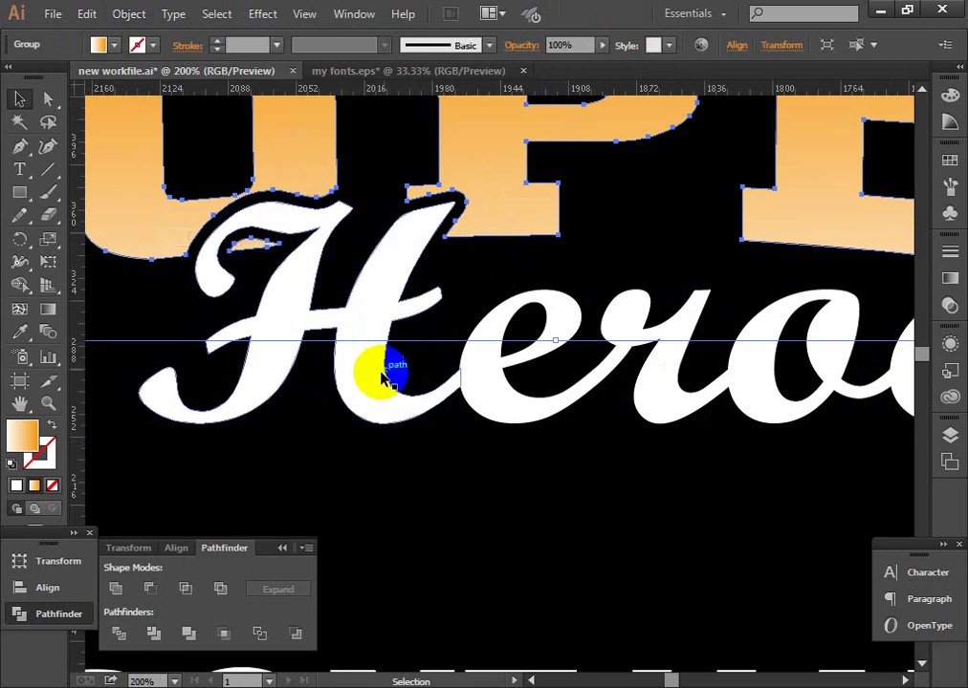
{"action": "left_click", "coordinate": [404, 425]}
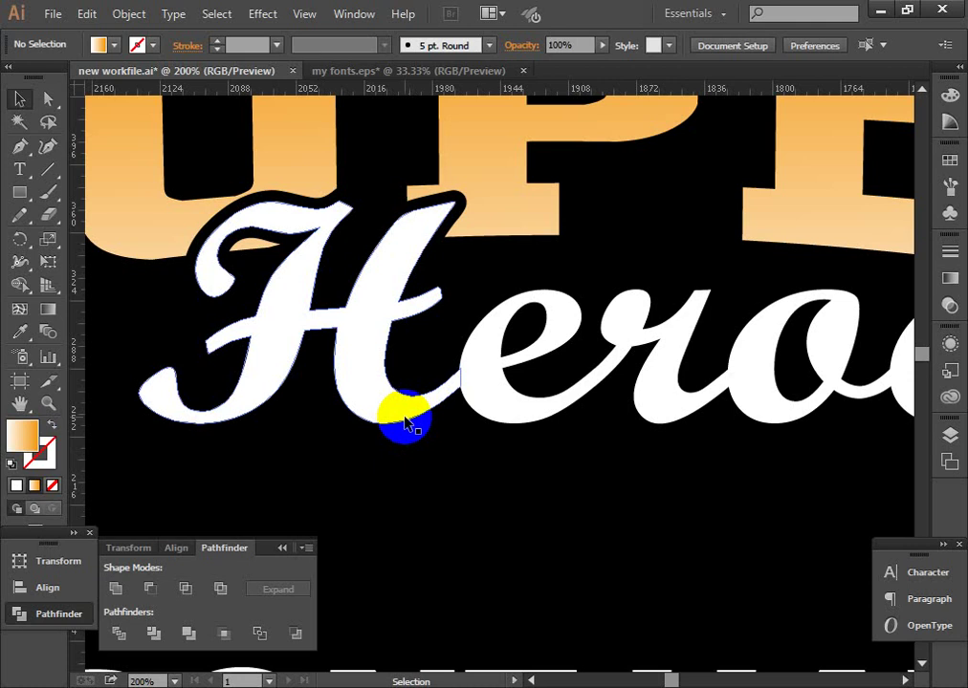
{"action": "left_click_drag", "start_coordinate": [357, 361], "coordinate": [354, 455]}
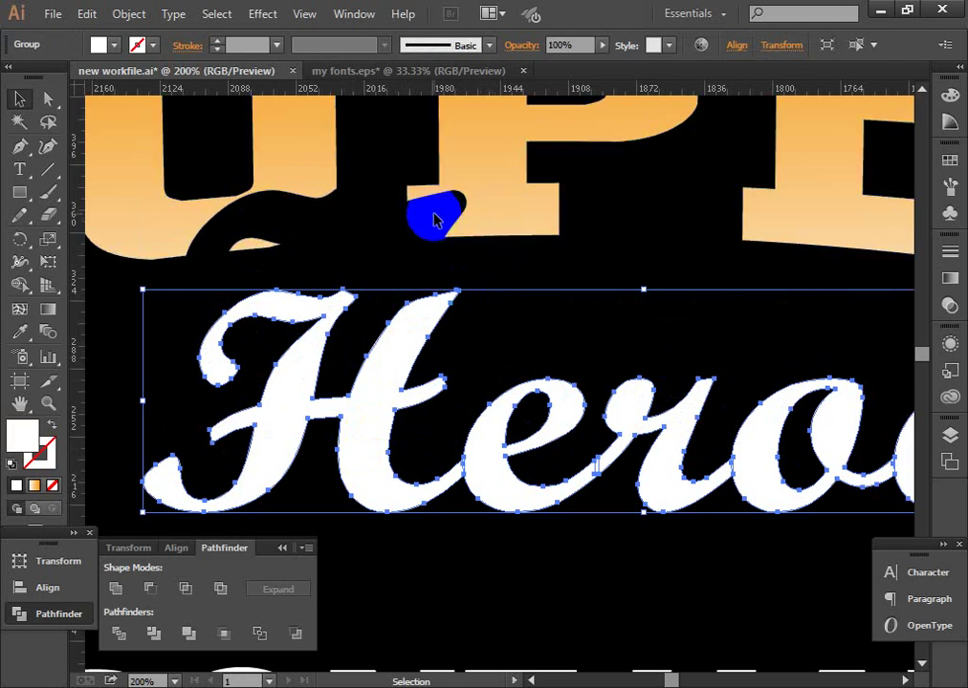
{"action": "key", "text": "ctrl+z"}
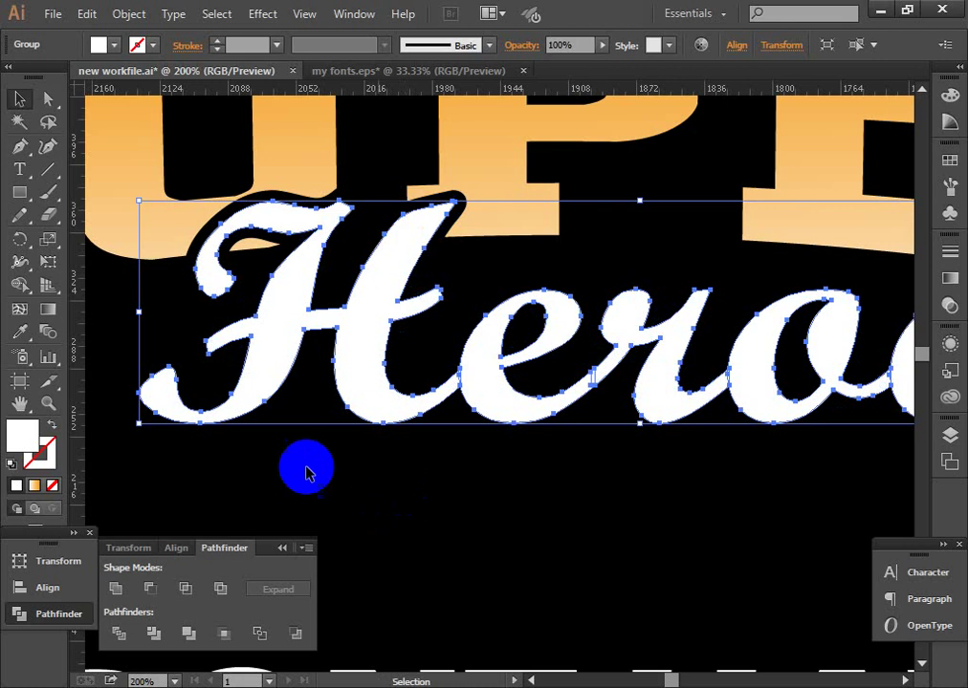
{"action": "left_click", "coordinate": [285, 547]}
{"action": "left_click", "coordinate": [320, 499]}
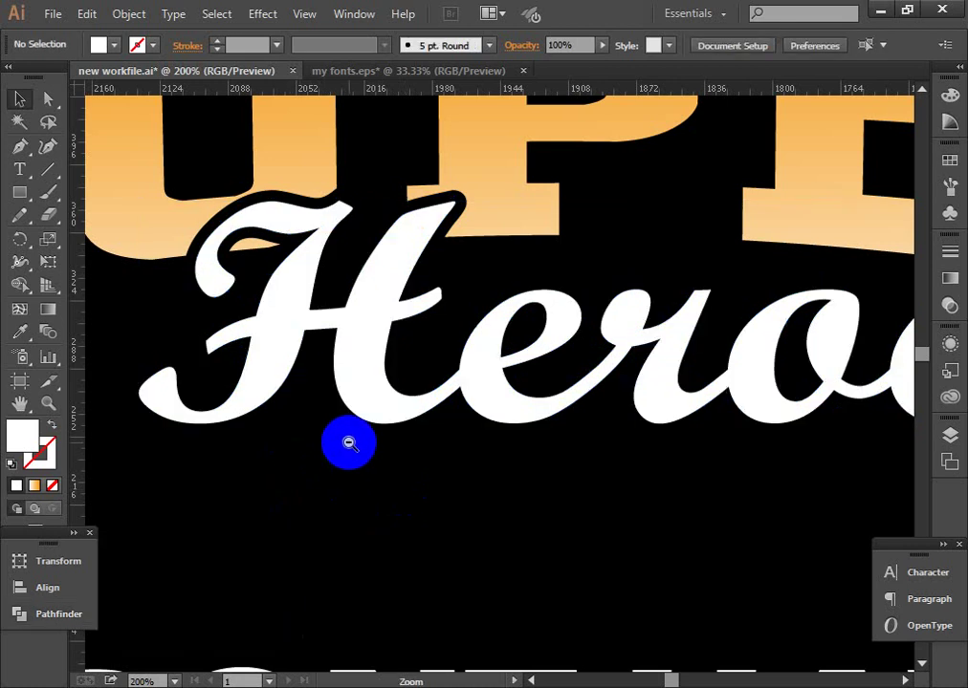
Zoom out and move DONT HAVE and Capes... upward toward Heroes
{"action": "key", "text": "ctrl+minus"}
{"action": "mouse_move", "coordinate": [348, 443]}
{"action": "left_mouse_down"}
{"action": "mouse_move", "coordinate": [443, 475]}
{"action": "mouse_move", "coordinate": [334, 335]}
{"action": "left_mouse_up"}
{"action": "key", "text": "ctrl+alt+space"}
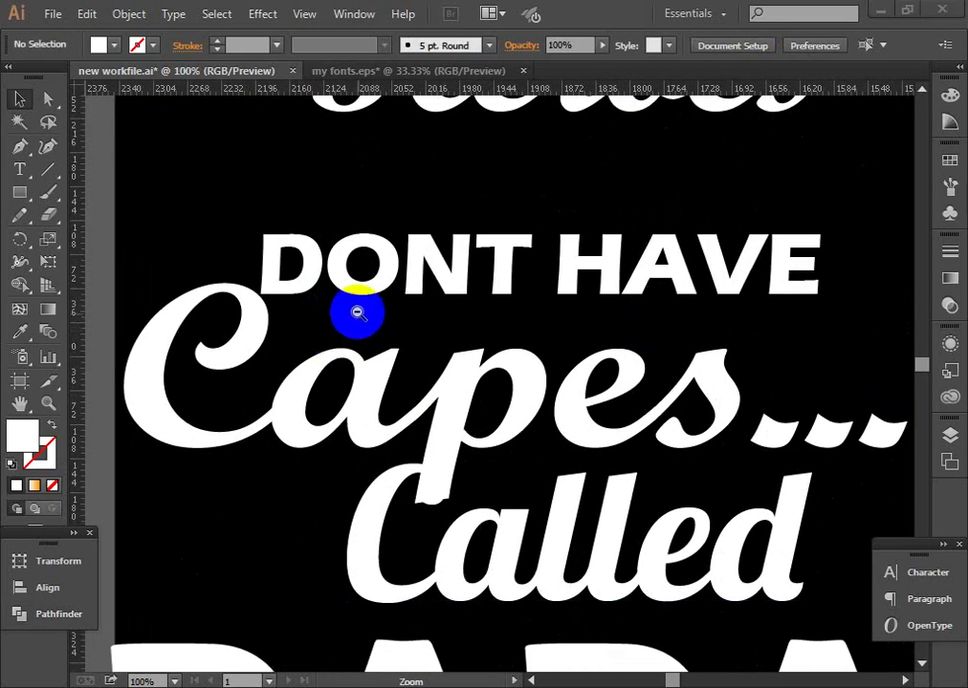
{"action": "left_click", "coordinate": [356, 312]}
{"action": "left_click", "coordinate": [459, 412]}
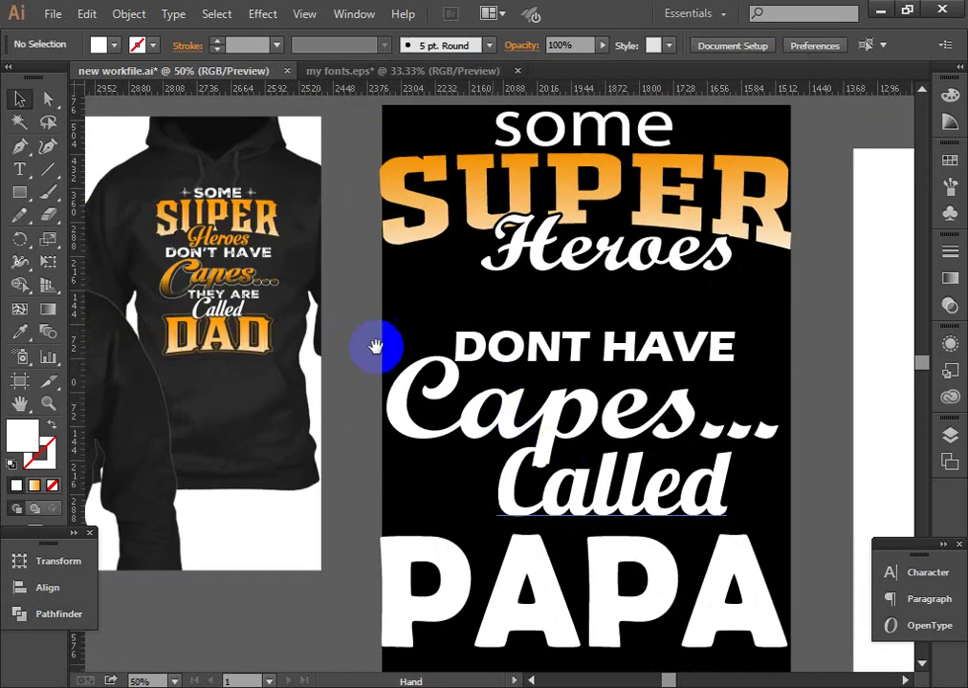
{"action": "left_click_drag", "start_coordinate": [559, 356], "coordinate": [548, 316]}
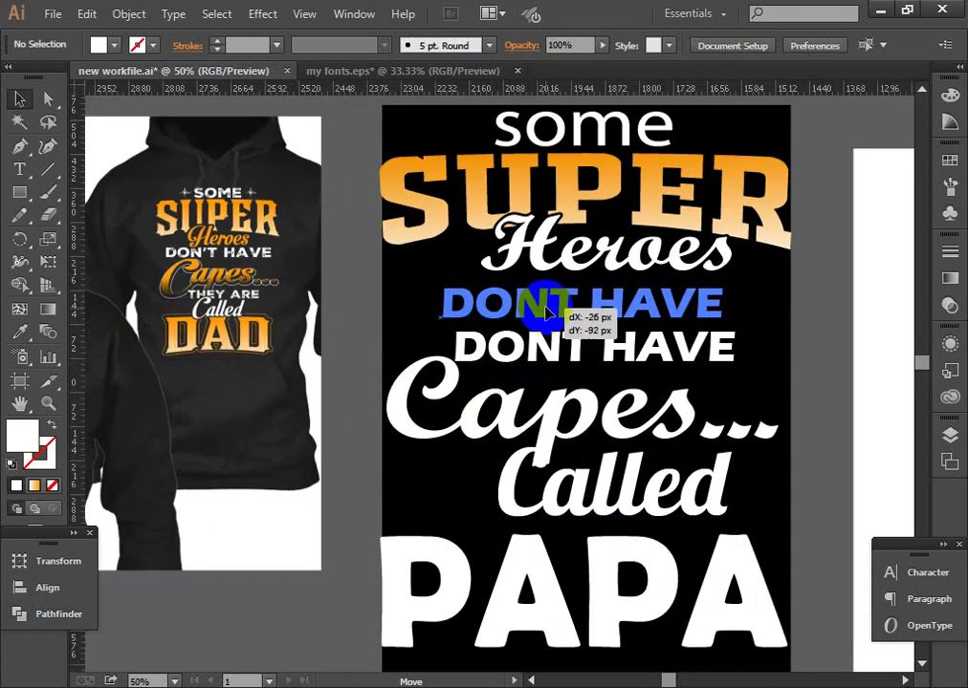
{"action": "mouse_move", "coordinate": [558, 451]}
{"action": "left_mouse_down"}
{"action": "mouse_move", "coordinate": [554, 394]}
{"action": "mouse_move", "coordinate": [557, 402]}
{"action": "left_mouse_up"}
Check Capes... up close, then reposition it between DONT HAVE and Called
{"action": "left_click", "coordinate": [545, 405]}
{"action": "left_click", "coordinate": [545, 405]}
{"action": "left_click_drag", "start_coordinate": [432, 389], "coordinate": [566, 389]}
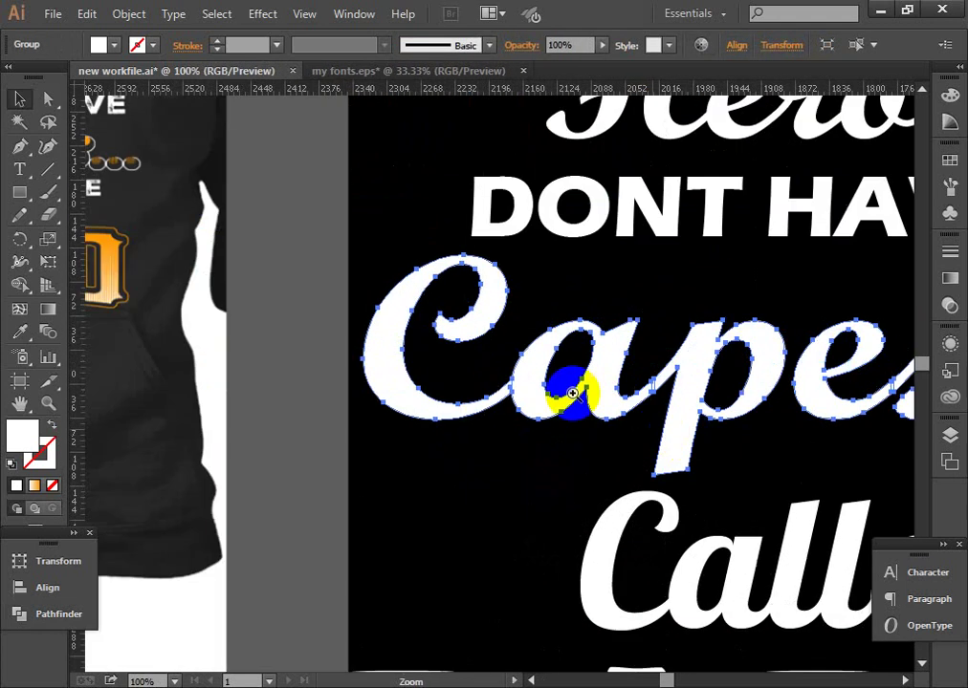
{"action": "left_click", "coordinate": [566, 389], "text": "alt"}
{"action": "left_click", "coordinate": [519, 378], "text": "alt"}
{"action": "left_click_drag", "start_coordinate": [517, 424], "coordinate": [459, 430]}
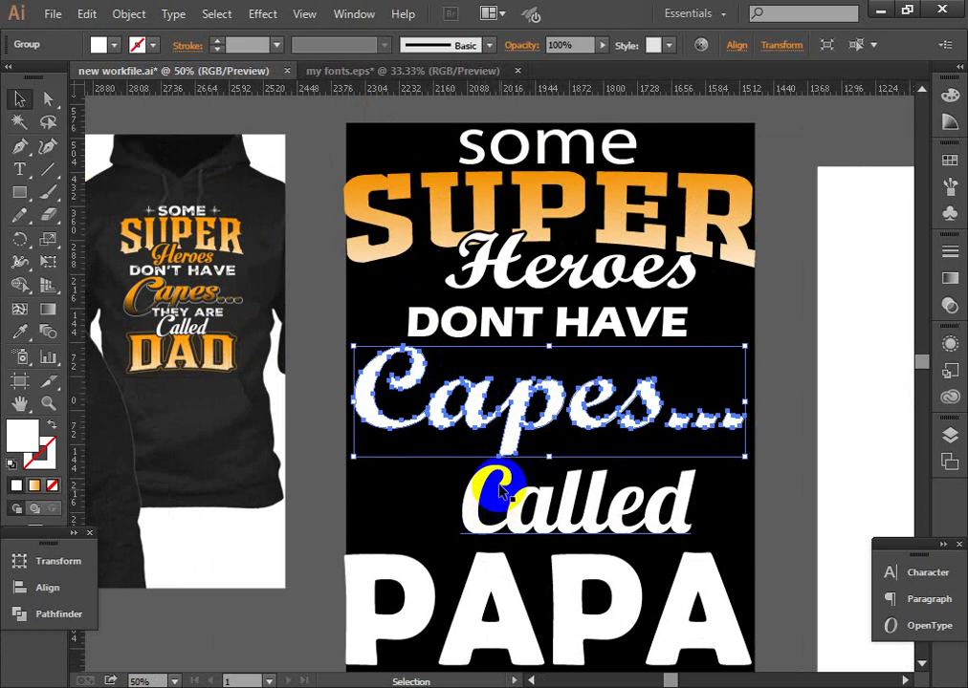
{"action": "left_click_drag", "start_coordinate": [540, 481], "coordinate": [435, 409]}
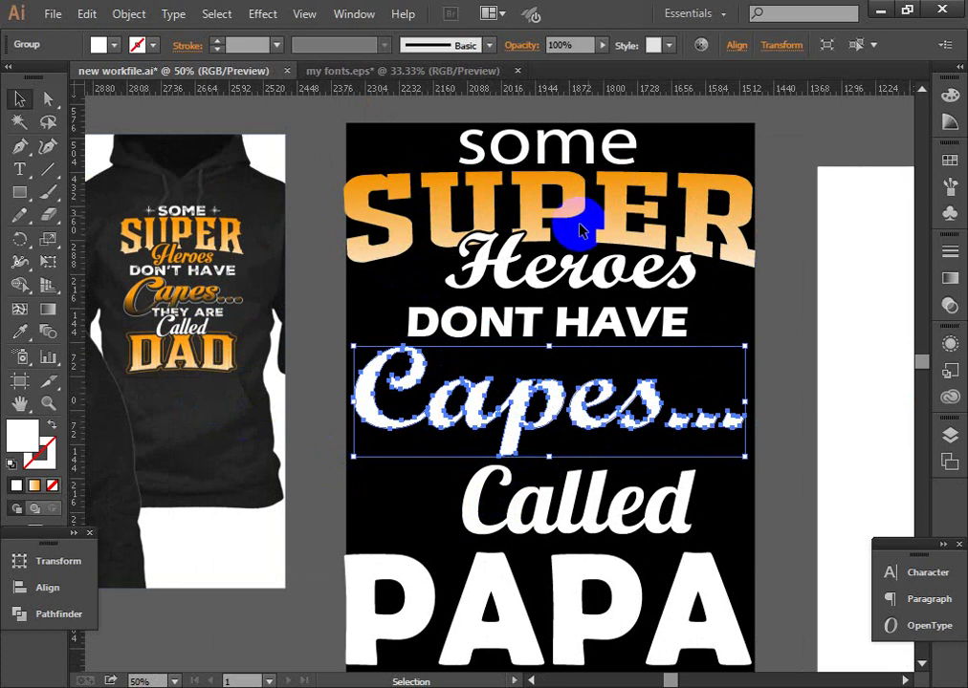
Copy SUPER's orange gradient onto Capes... and run it vertically with orange on top
{"action": "left_click", "coordinate": [19, 332]}
{"action": "left_click", "coordinate": [548, 182]}
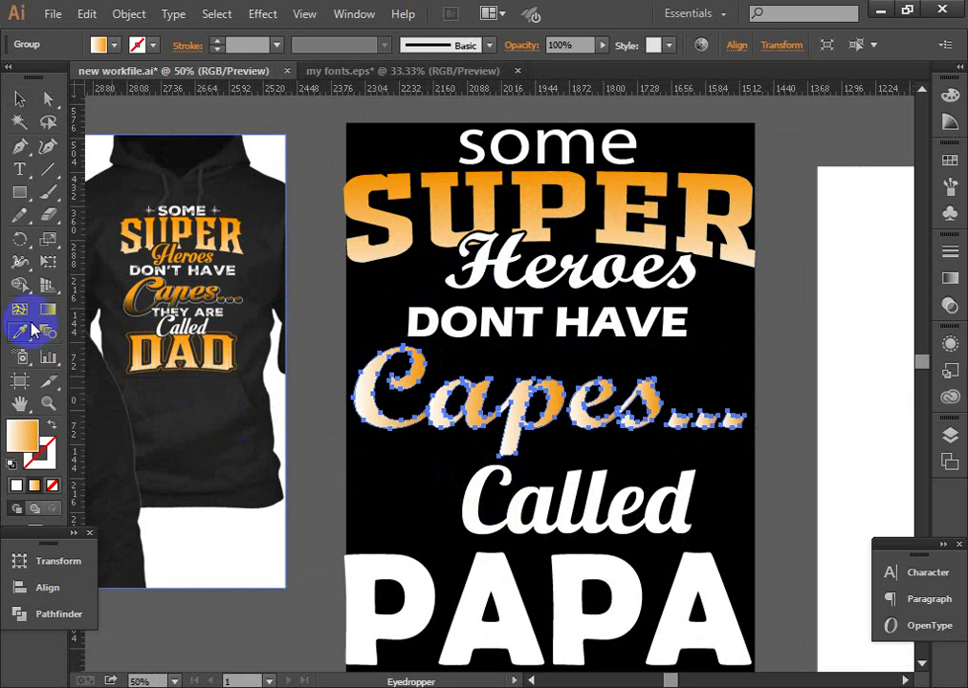
{"action": "left_click", "coordinate": [48, 310]}
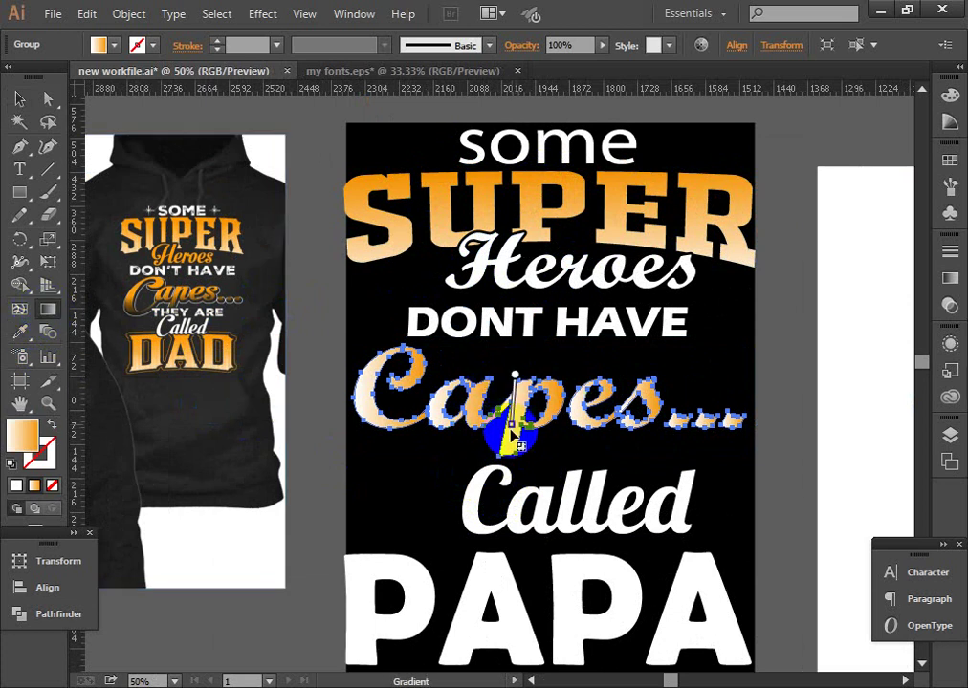
{"action": "mouse_move", "coordinate": [509, 440]}
{"action": "left_mouse_down"}
{"action": "mouse_move", "coordinate": [536, 375]}
{"action": "mouse_move", "coordinate": [526, 466]}
{"action": "left_mouse_up"}
{"action": "left_click_drag", "start_coordinate": [528, 373], "coordinate": [542, 438]}
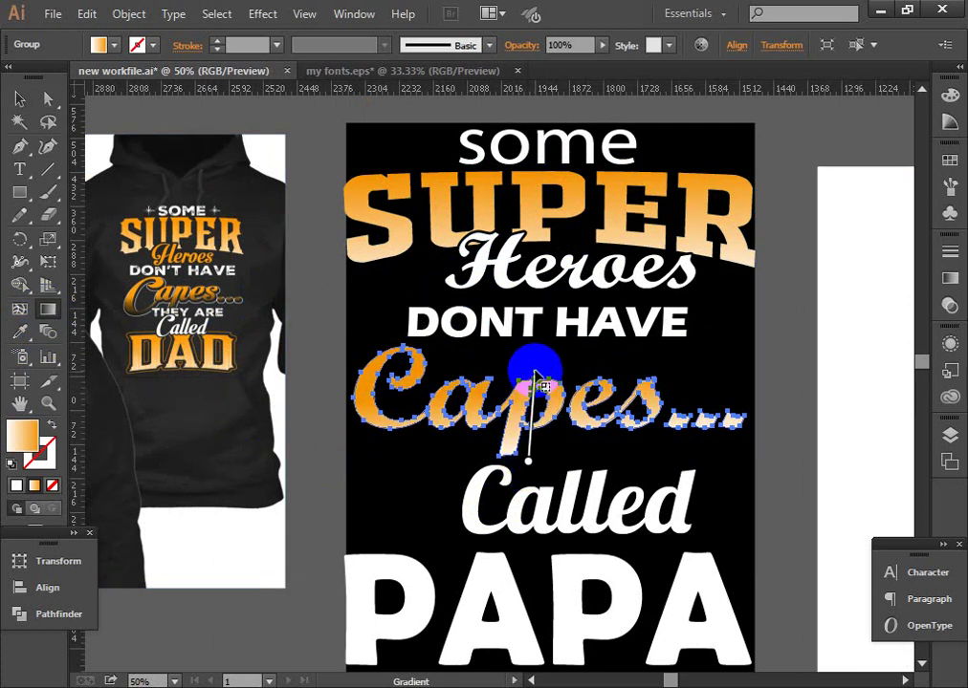
{"action": "left_click_drag", "start_coordinate": [535, 367], "coordinate": [539, 454]}
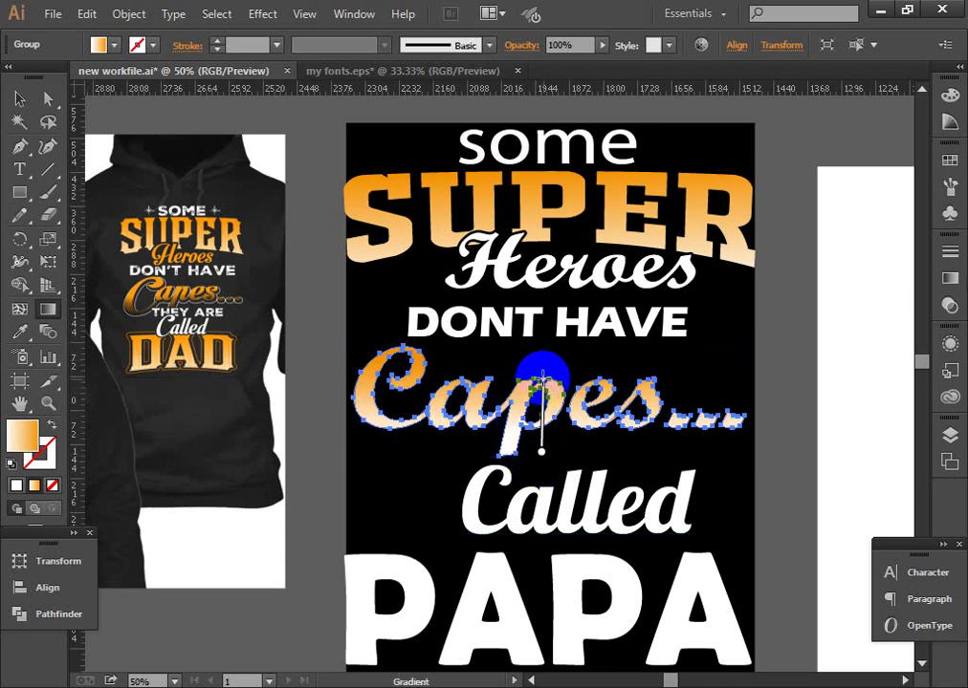
{"action": "mouse_move", "coordinate": [525, 328]}
{"action": "left_mouse_down"}
{"action": "mouse_move", "coordinate": [541, 466]}
{"action": "mouse_move", "coordinate": [717, 312]}
{"action": "left_mouse_up"}
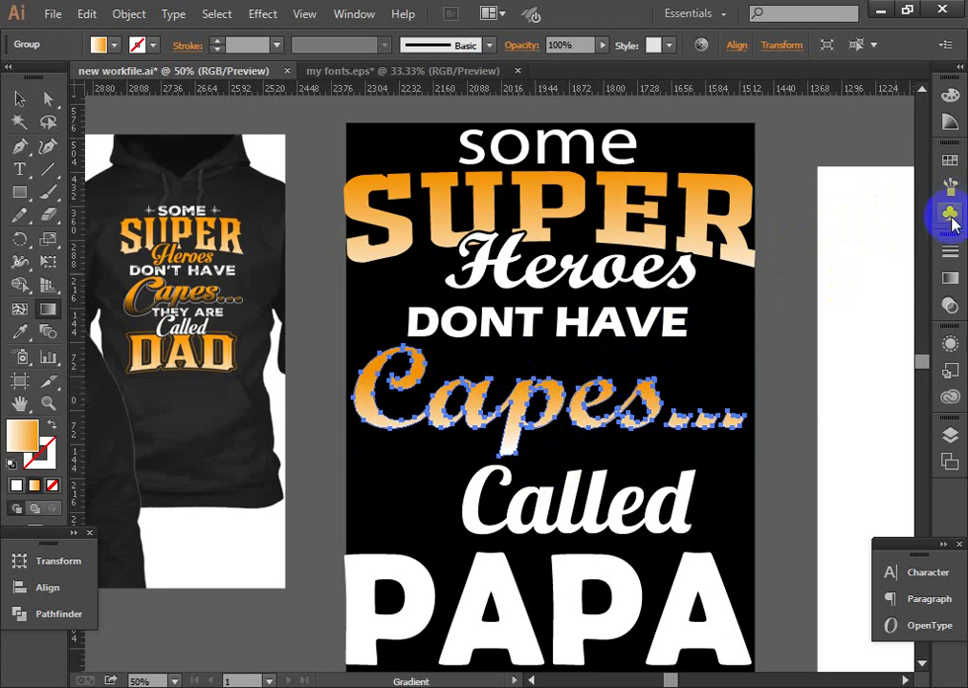
{"action": "left_click", "coordinate": [950, 277]}
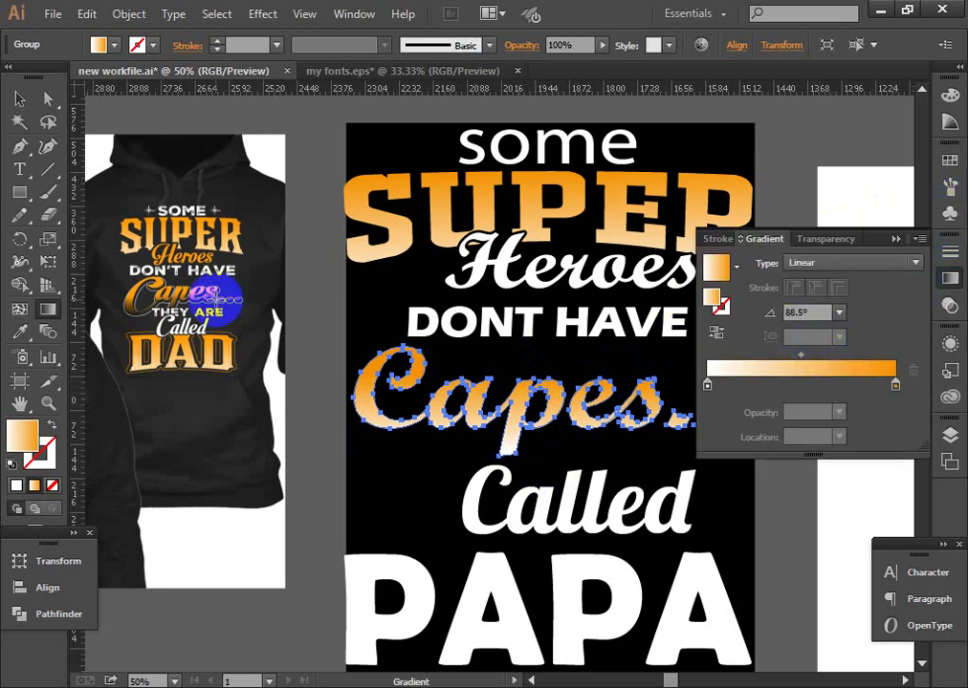
Change the white stop of the Capes... gradient to black 000000, keeping the 88.5° angle
{"action": "left_click", "coordinate": [707, 387]}
{"action": "left_click", "coordinate": [708, 387]}
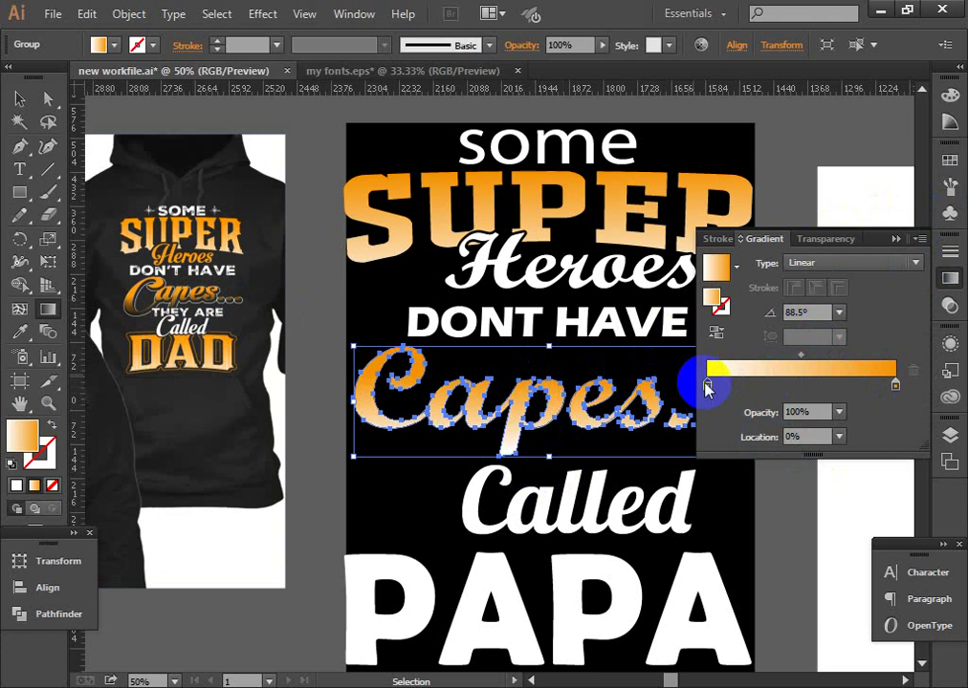
{"action": "double_click", "coordinate": [708, 386]}
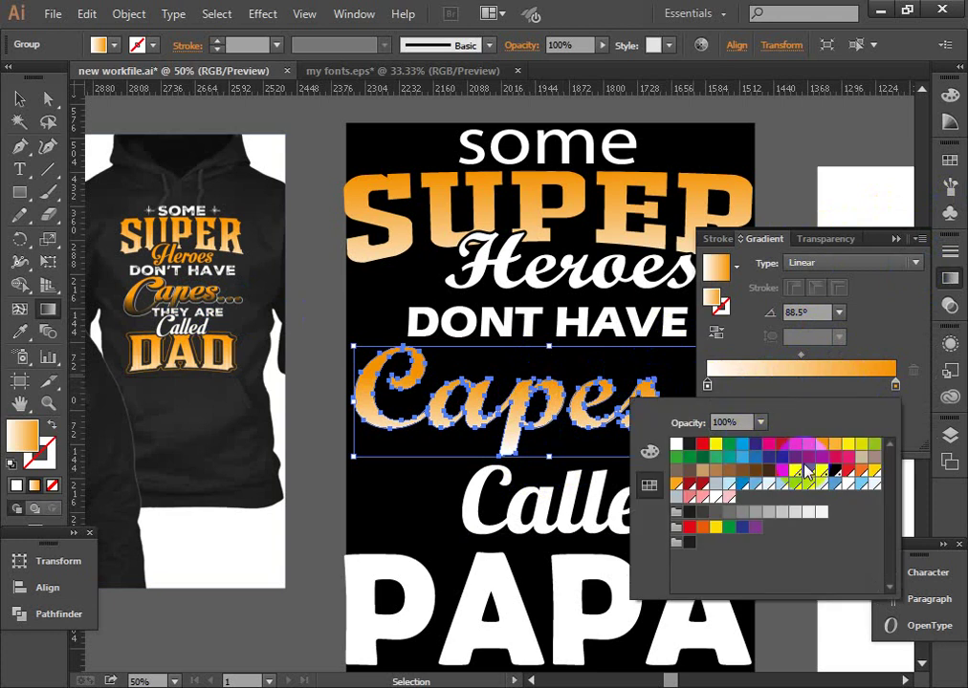
{"action": "left_click", "coordinate": [649, 452]}
{"action": "left_click", "coordinate": [679, 551]}
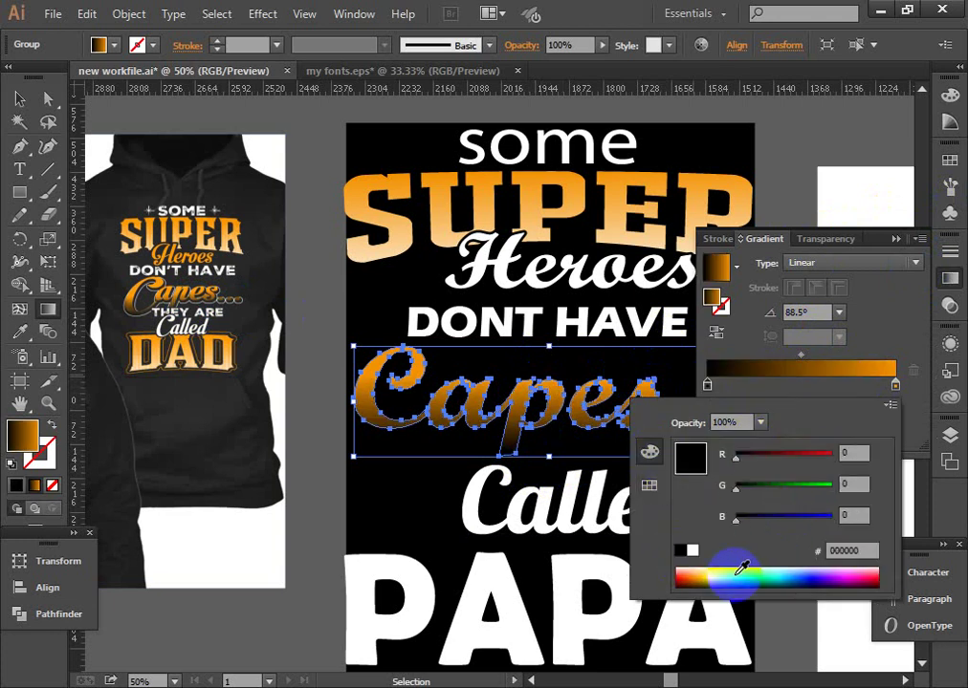
{"action": "left_click", "coordinate": [898, 241]}
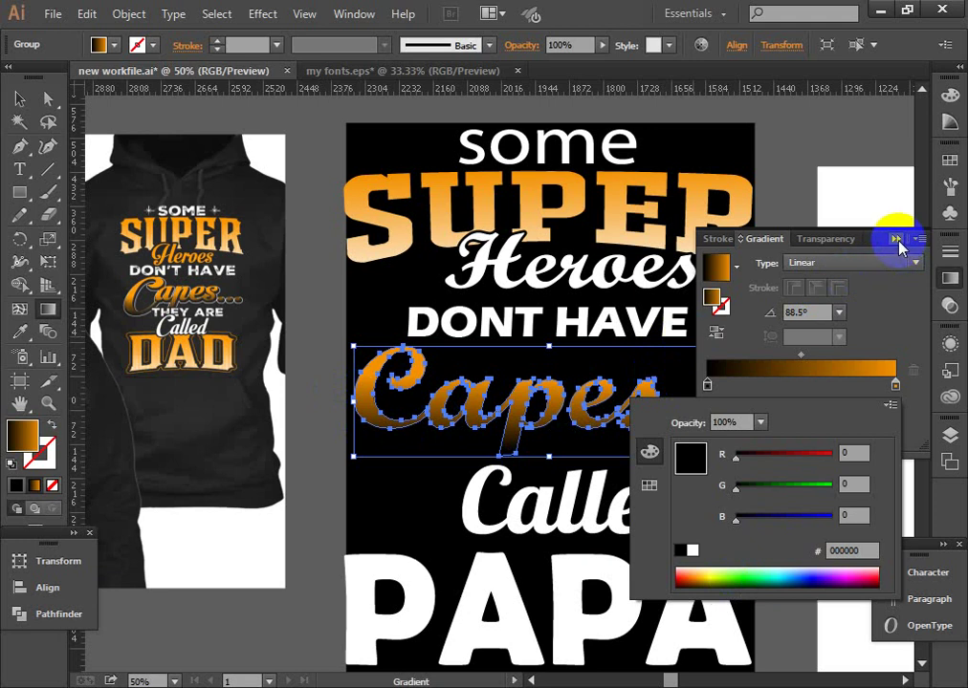
{"action": "left_click", "coordinate": [898, 241]}
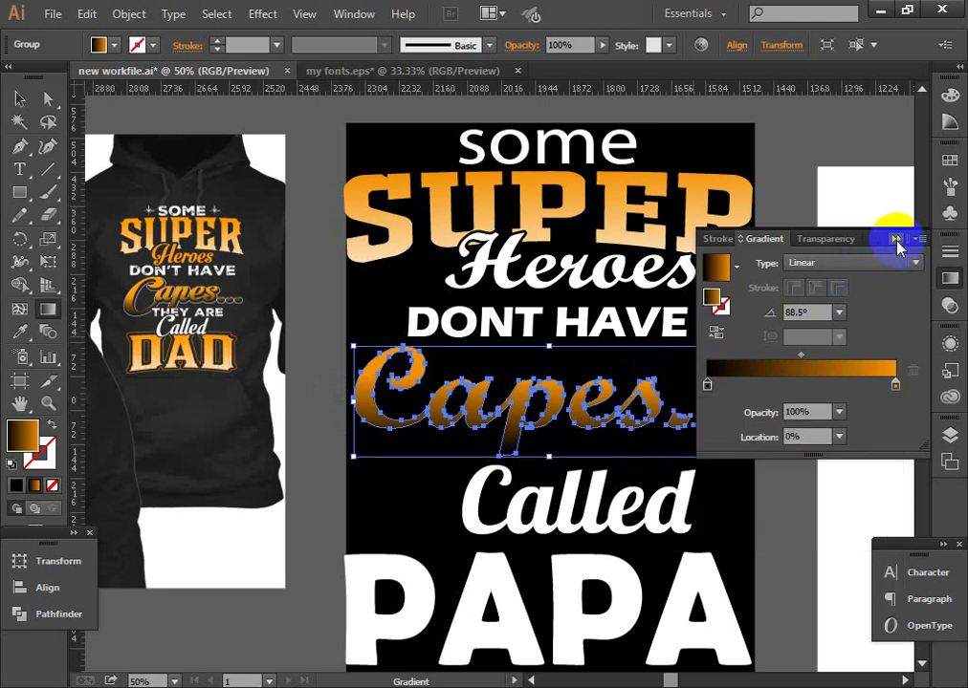
{"action": "left_click", "coordinate": [707, 381]}
{"action": "left_click", "coordinate": [799, 311]}
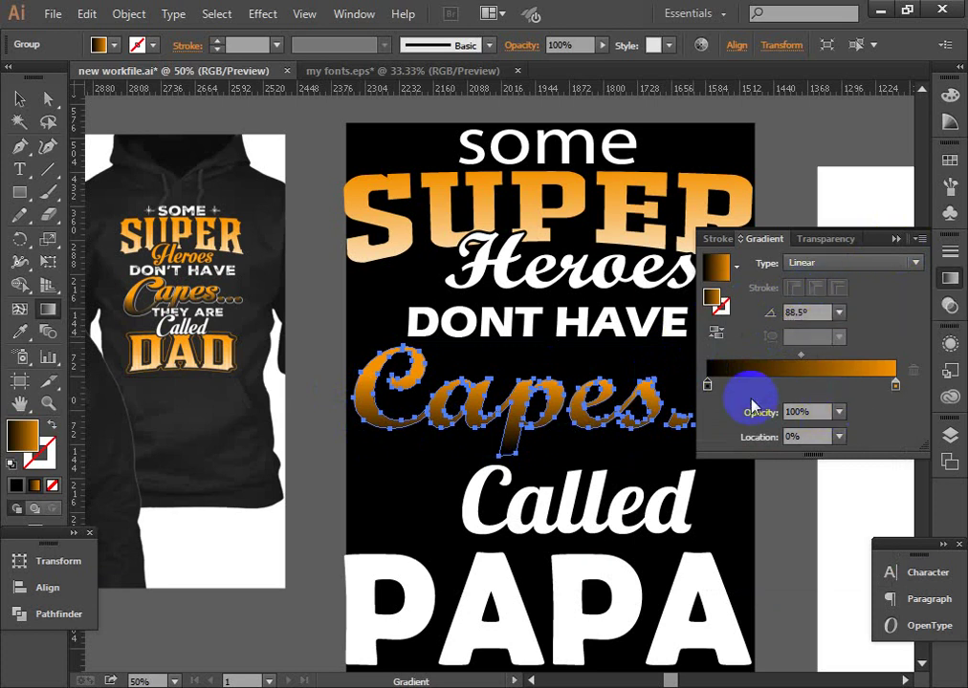
{"action": "left_click", "coordinate": [837, 285]}
{"action": "key", "text": "v"}
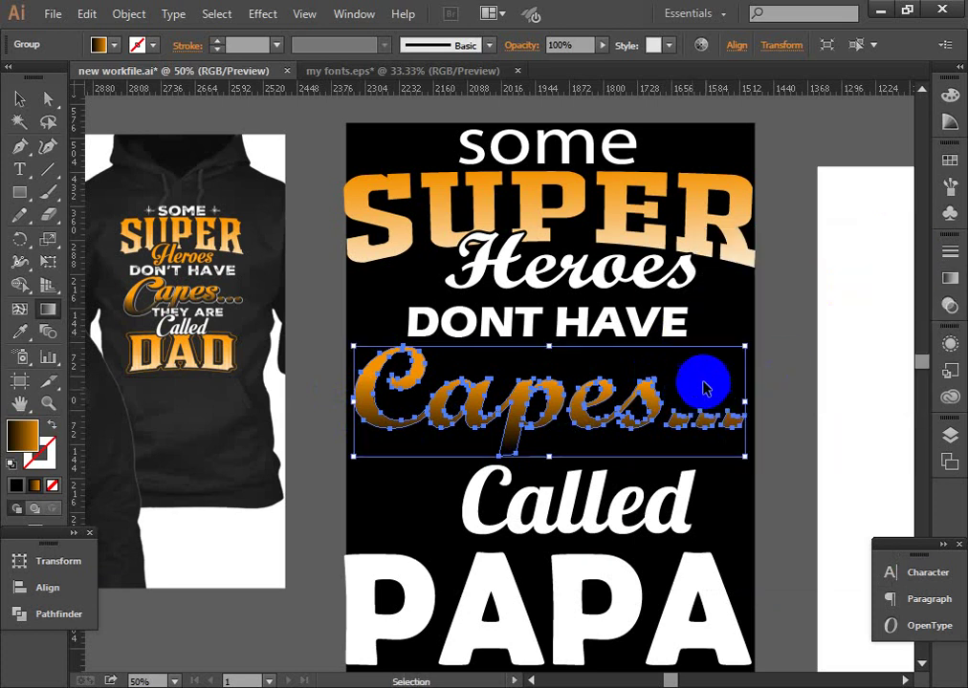
{"action": "key", "text": "g"}
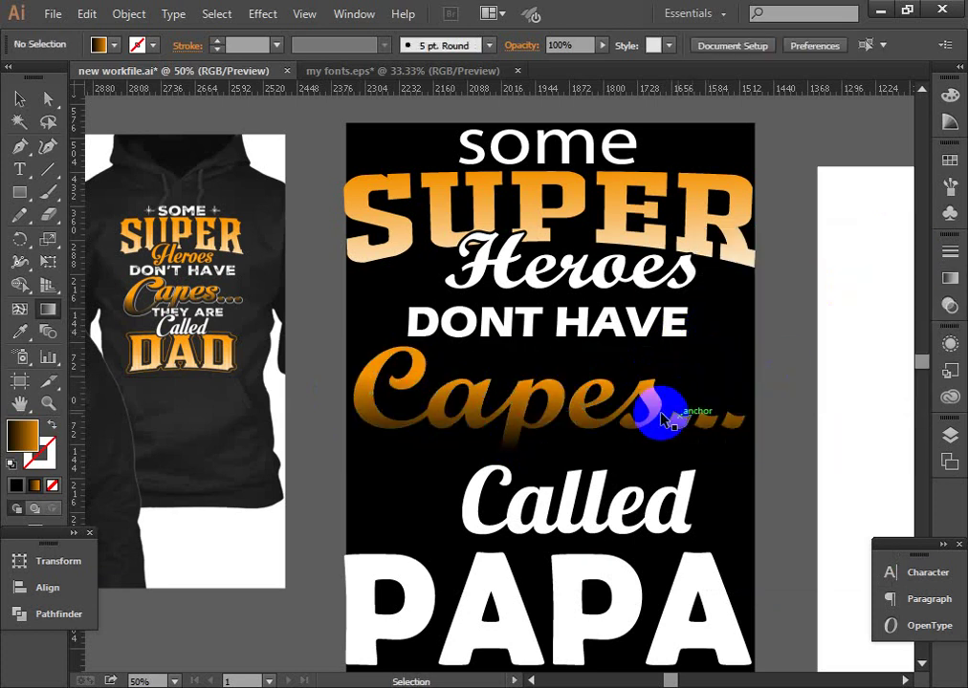
{"action": "left_click", "coordinate": [547, 416], "text": "ctrl"}
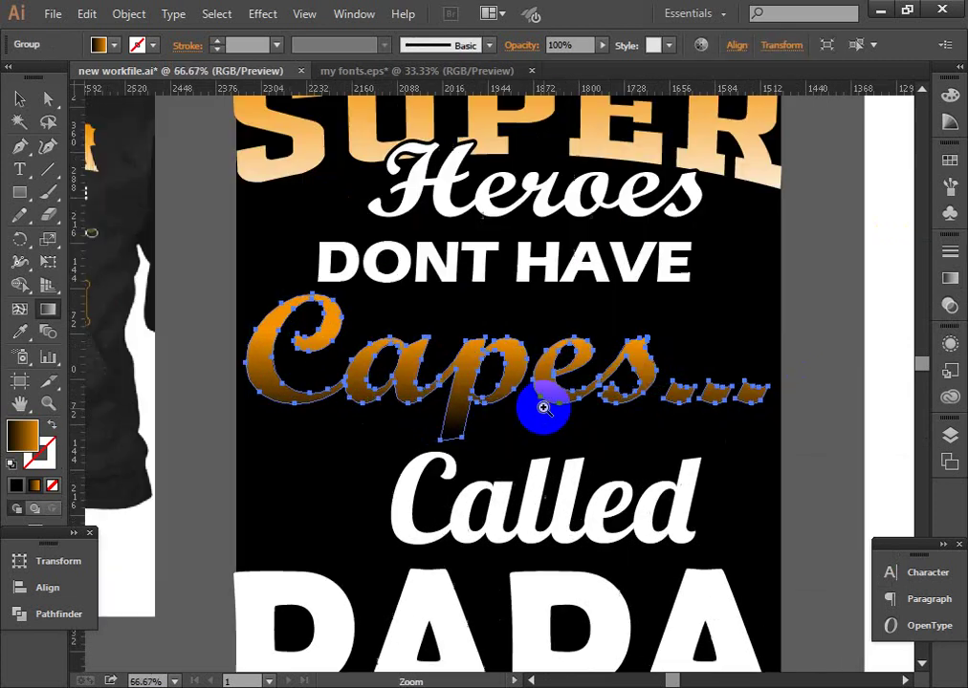
{"action": "left_click", "coordinate": [430, 371], "text": "ctrl"}
{"action": "left_click_drag", "start_coordinate": [426, 367], "coordinate": [737, 328]}
{"action": "left_click_drag", "start_coordinate": [578, 357], "coordinate": [544, 410]}
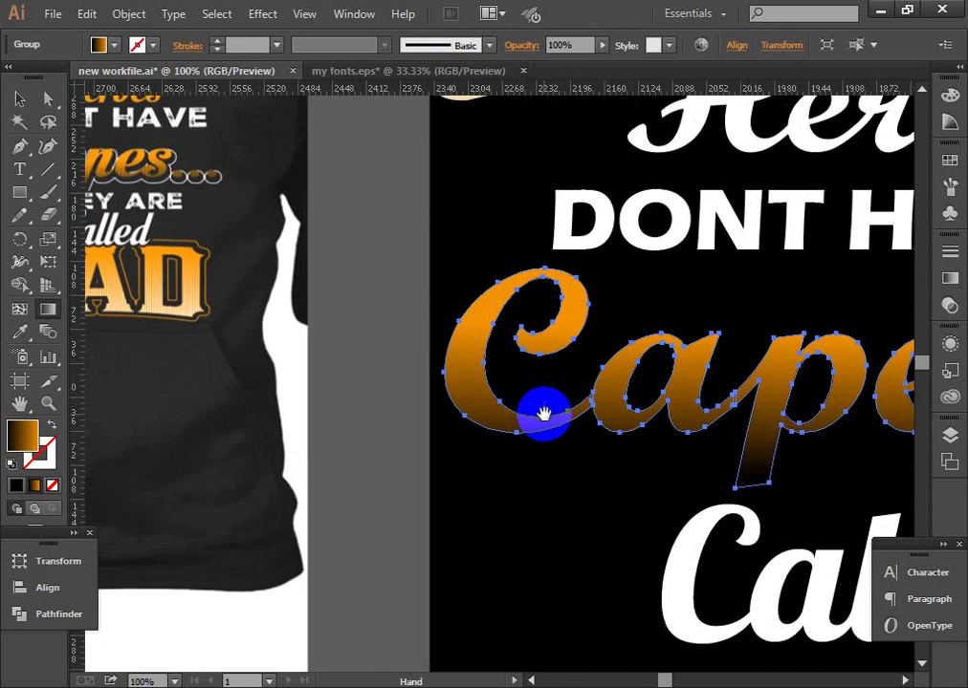
{"action": "left_click", "coordinate": [583, 350], "text": "ctrl+alt"}
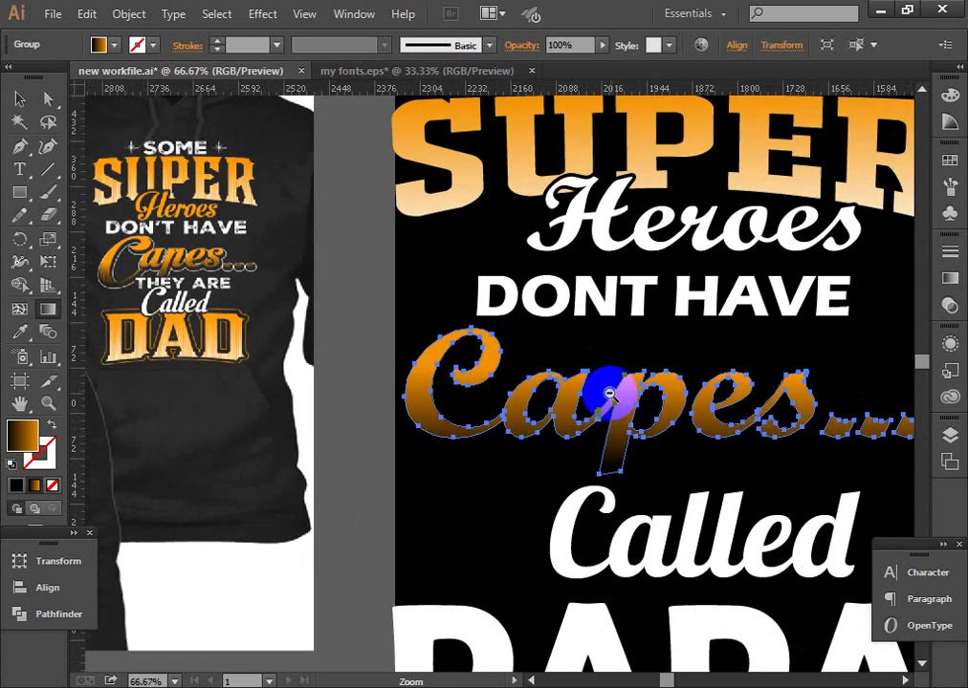
{"action": "key", "text": "ctrl+minus"}
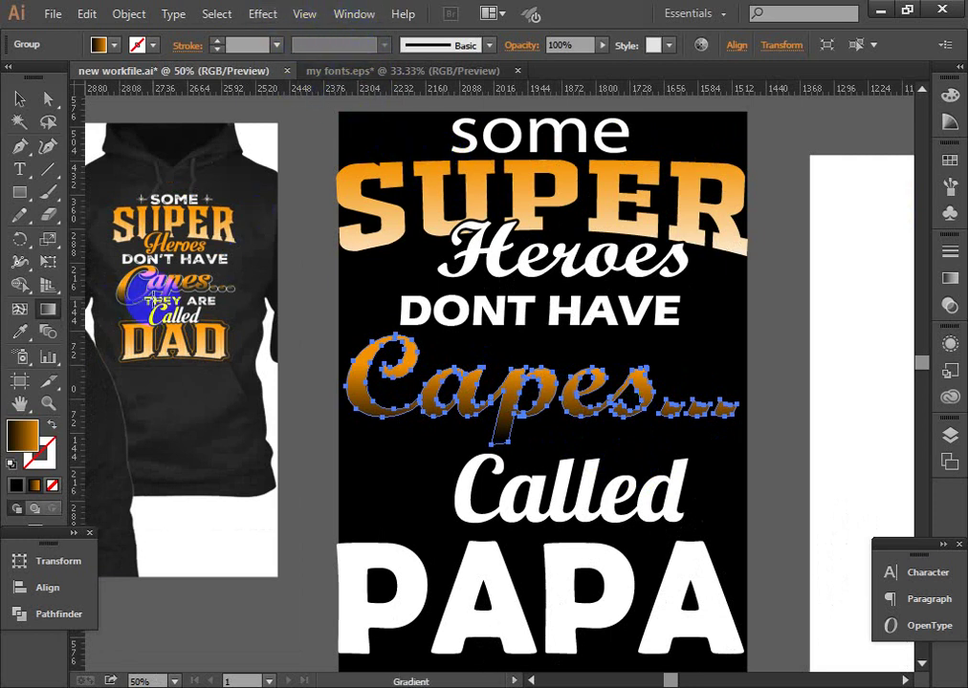
{"action": "left_click", "coordinate": [153, 248]}
{"action": "left_click", "coordinate": [498, 402]}
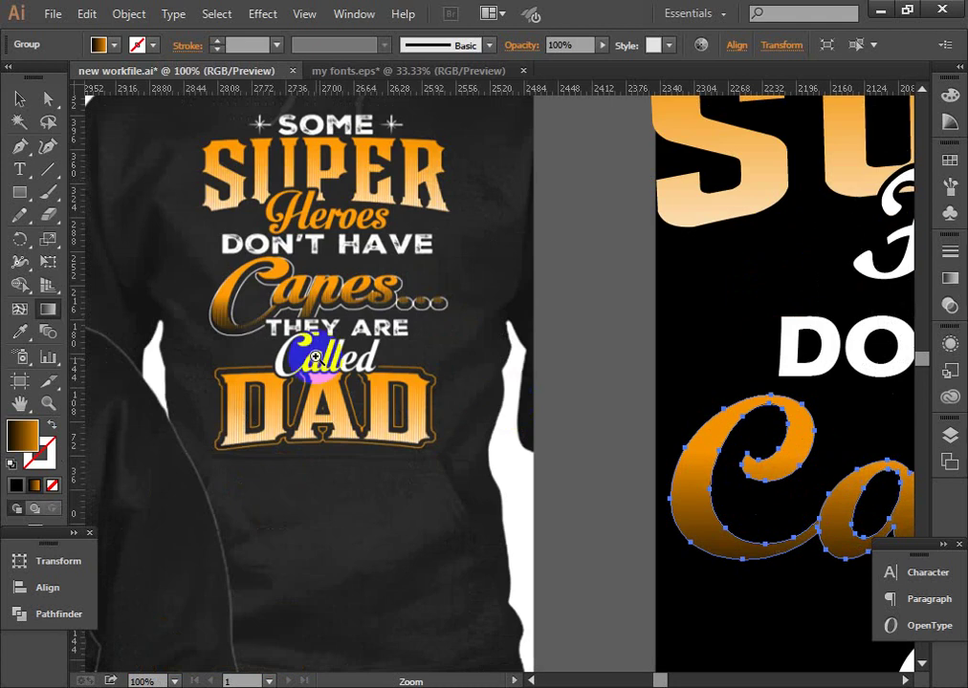
{"action": "left_click", "coordinate": [316, 357]}
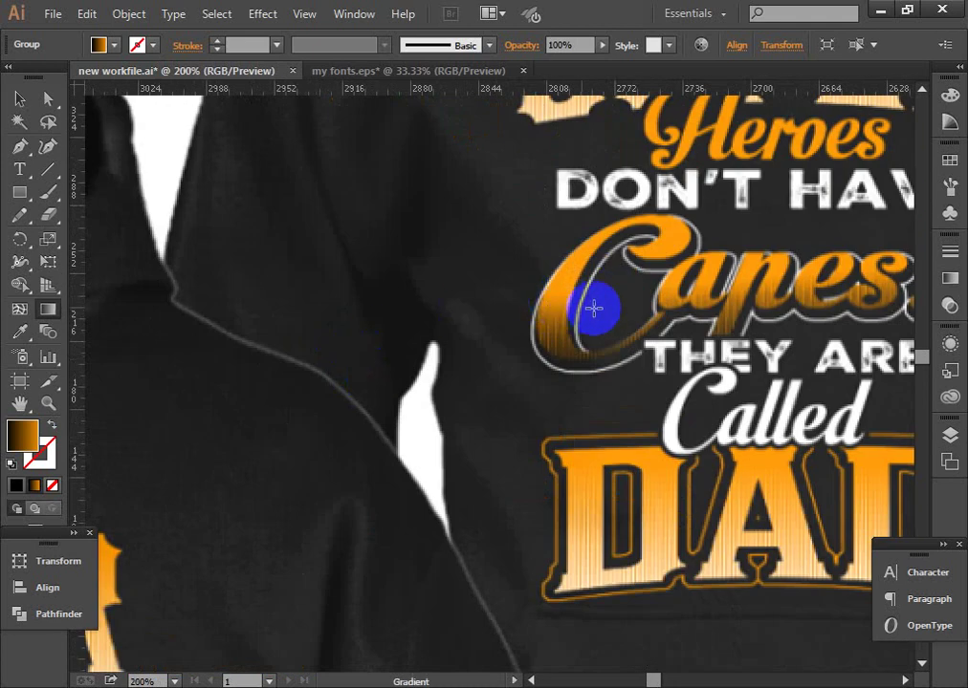
{"action": "left_click_drag", "start_coordinate": [728, 302], "coordinate": [479, 299]}
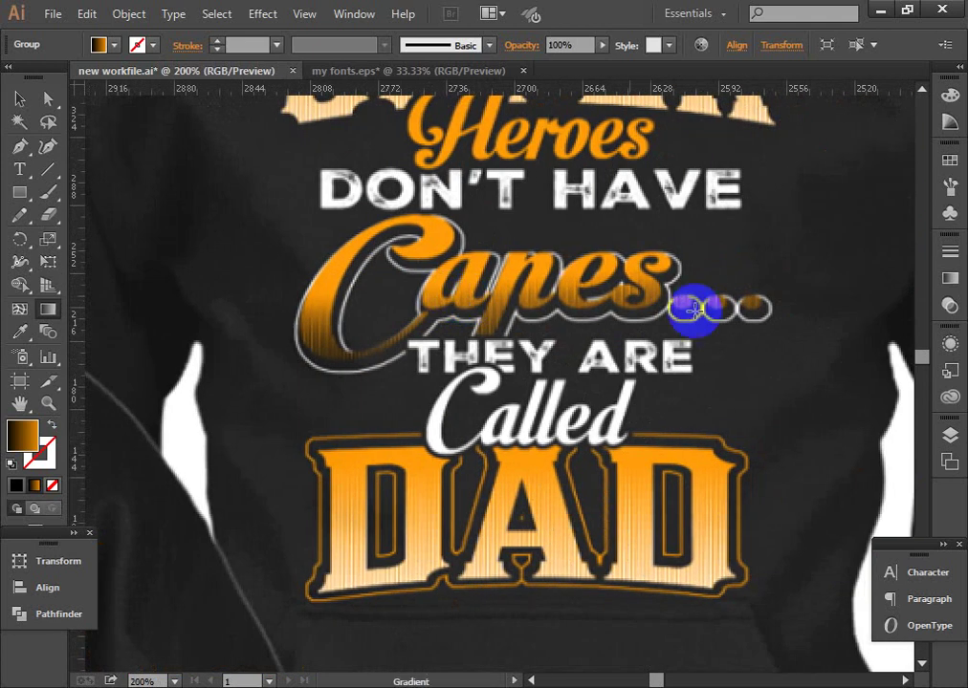
{"action": "key", "text": "ctrl+alt+space"}
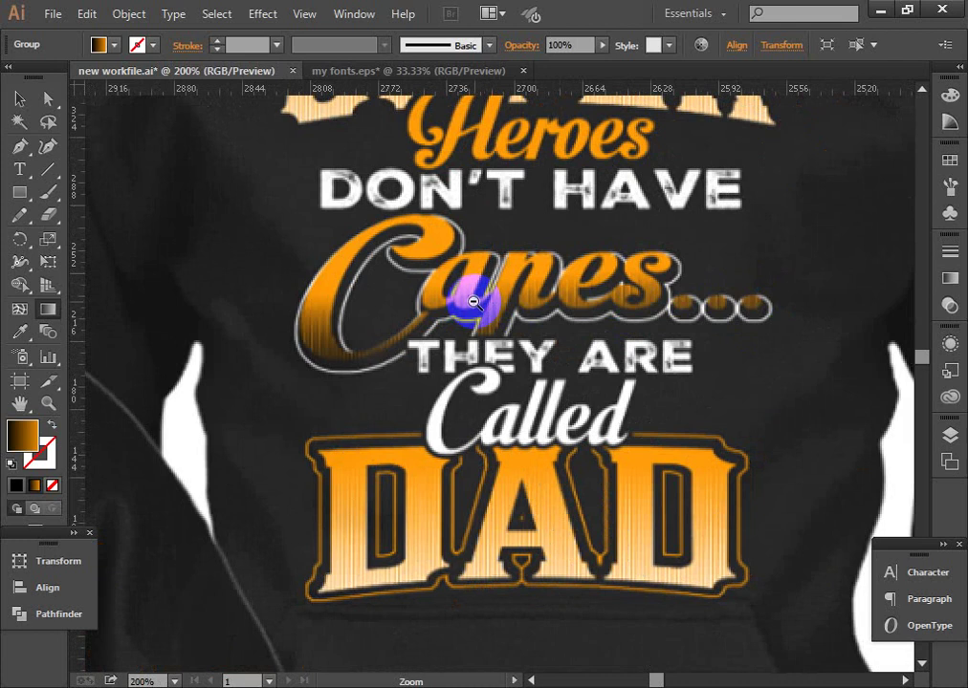
{"action": "left_click", "coordinate": [476, 302]}
{"action": "left_click", "coordinate": [374, 304]}
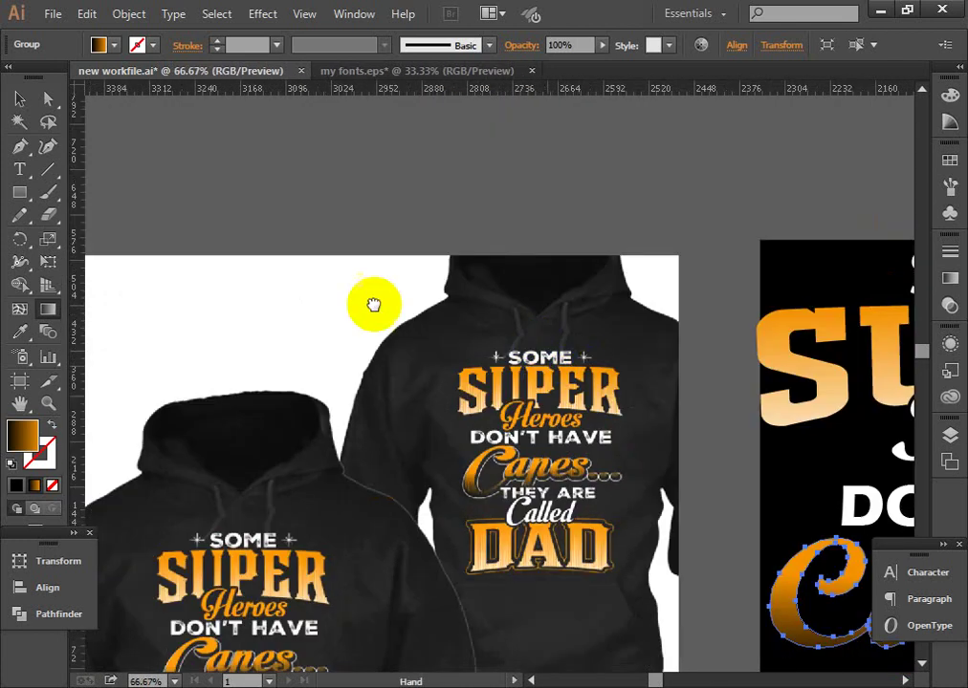
{"action": "scroll", "coordinate": [361, 291], "scroll_direction": "right", "scroll_amount": 5}
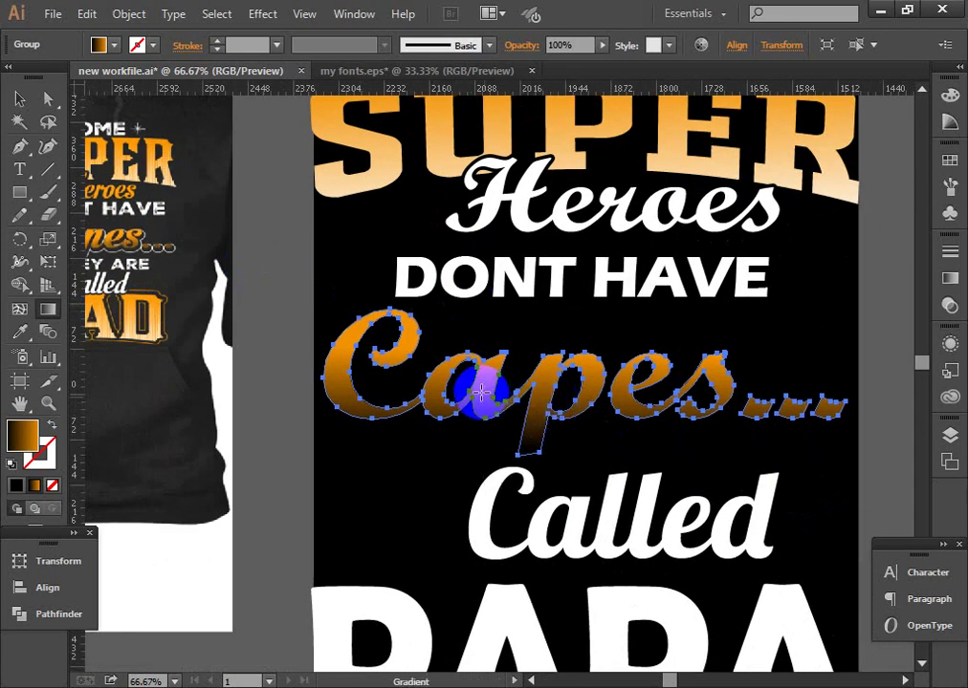
Try an Arc warp on Capes... with -5% bend and -20% horizontal distortion, then cancel
{"action": "left_click", "coordinate": [263, 13]}
{"action": "mouse_move", "coordinate": [284, 258]}
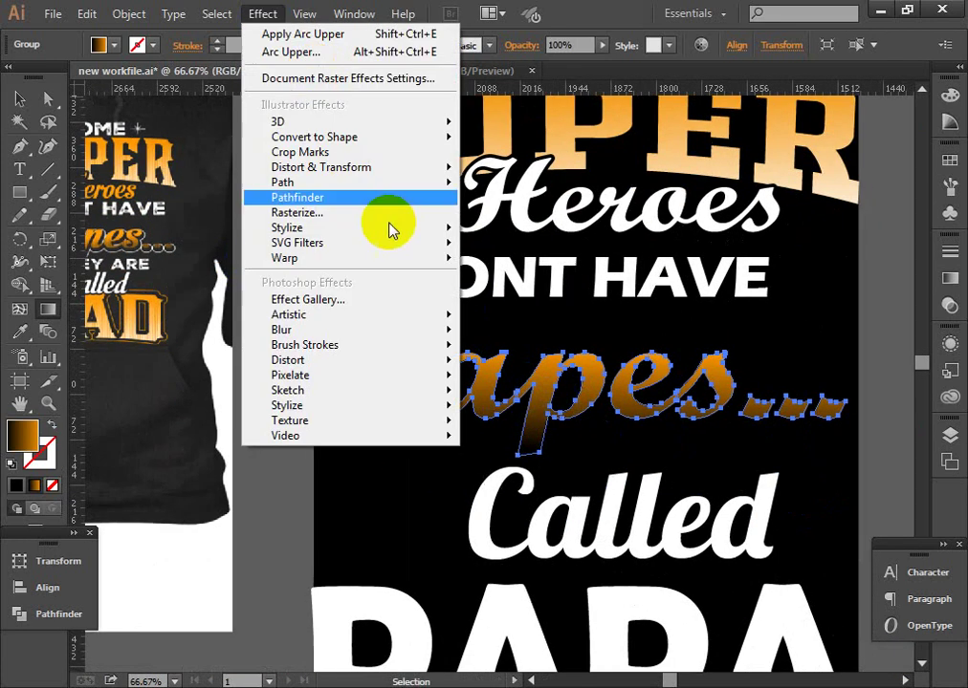
{"action": "left_click", "coordinate": [501, 260]}
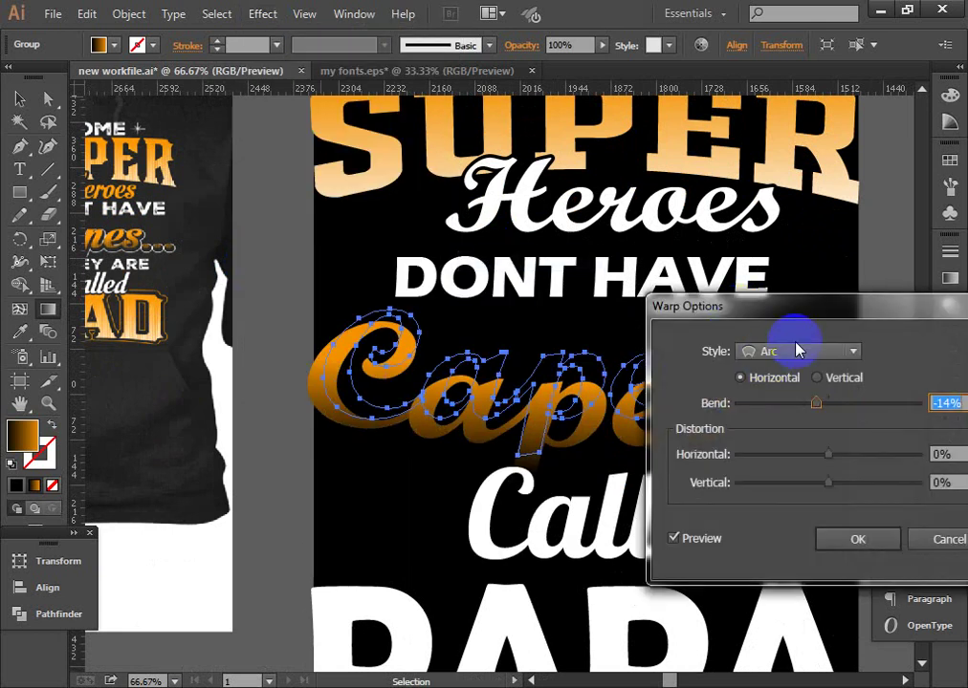
{"action": "left_click_drag", "start_coordinate": [795, 368], "coordinate": [776, 143]}
{"action": "left_click_drag", "start_coordinate": [792, 233], "coordinate": [799, 233]}
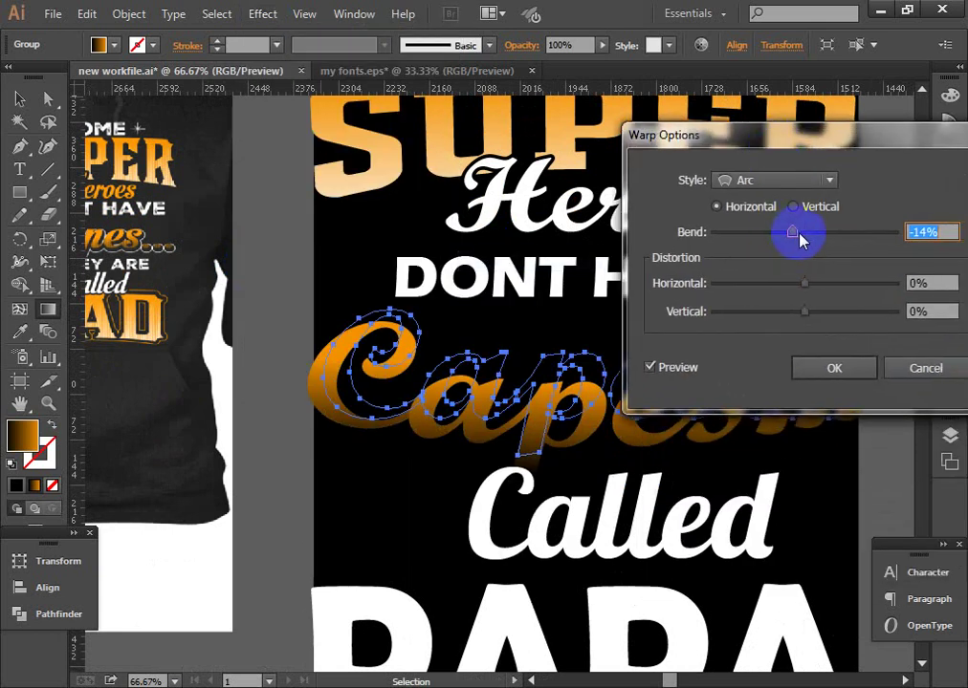
{"action": "left_click_drag", "start_coordinate": [804, 283], "coordinate": [788, 283]}
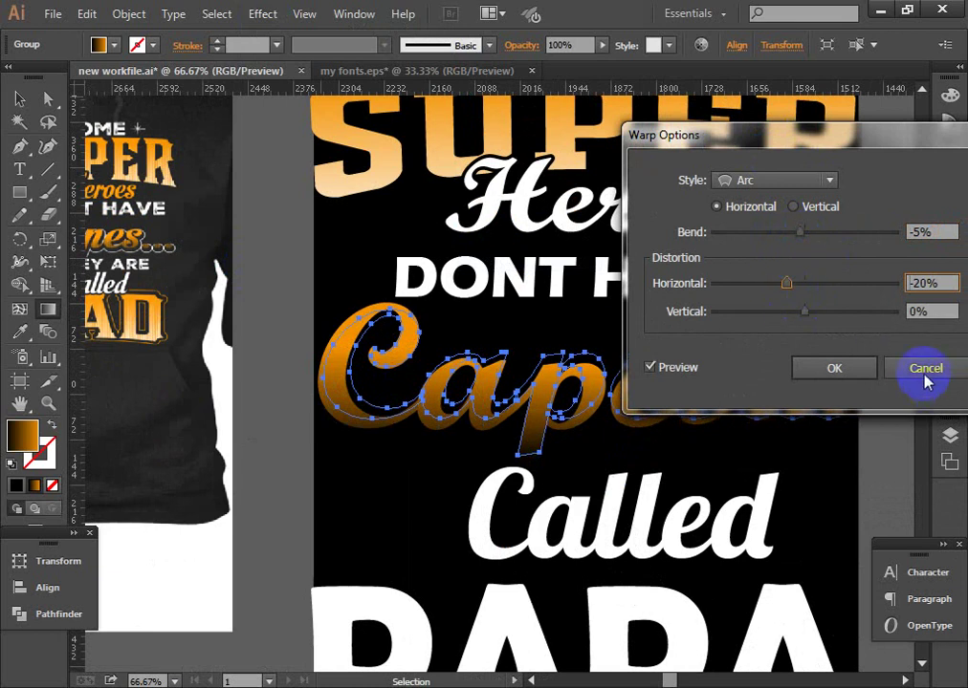
{"action": "left_click", "coordinate": [926, 368]}
Apply a Free Distort to Capes..., shifting its top corners slightly
{"action": "left_click", "coordinate": [263, 14]}
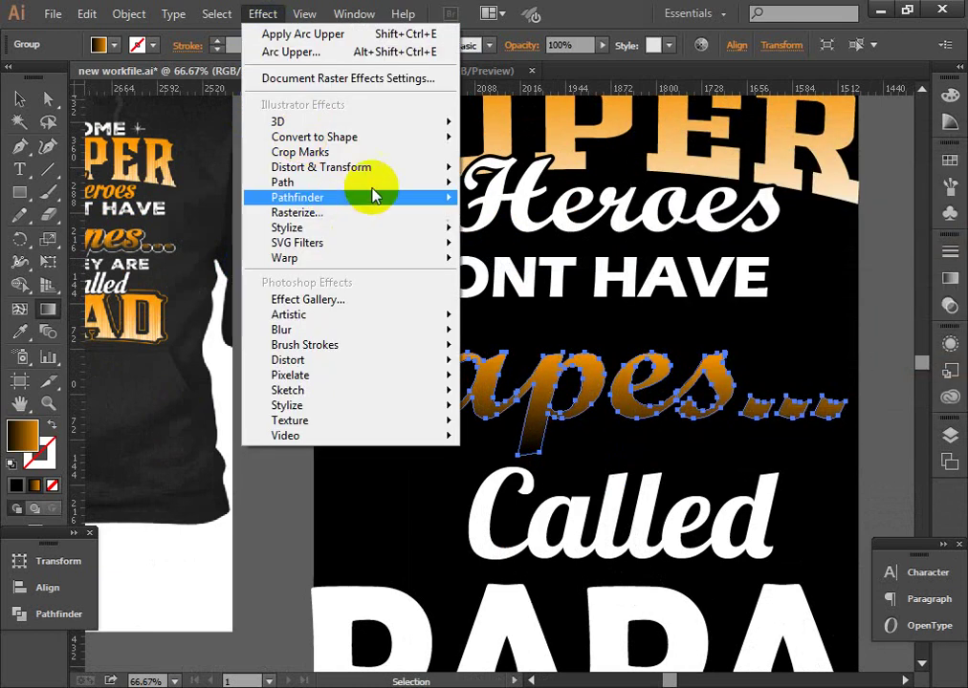
{"action": "mouse_move", "coordinate": [321, 167]}
{"action": "left_click", "coordinate": [503, 171]}
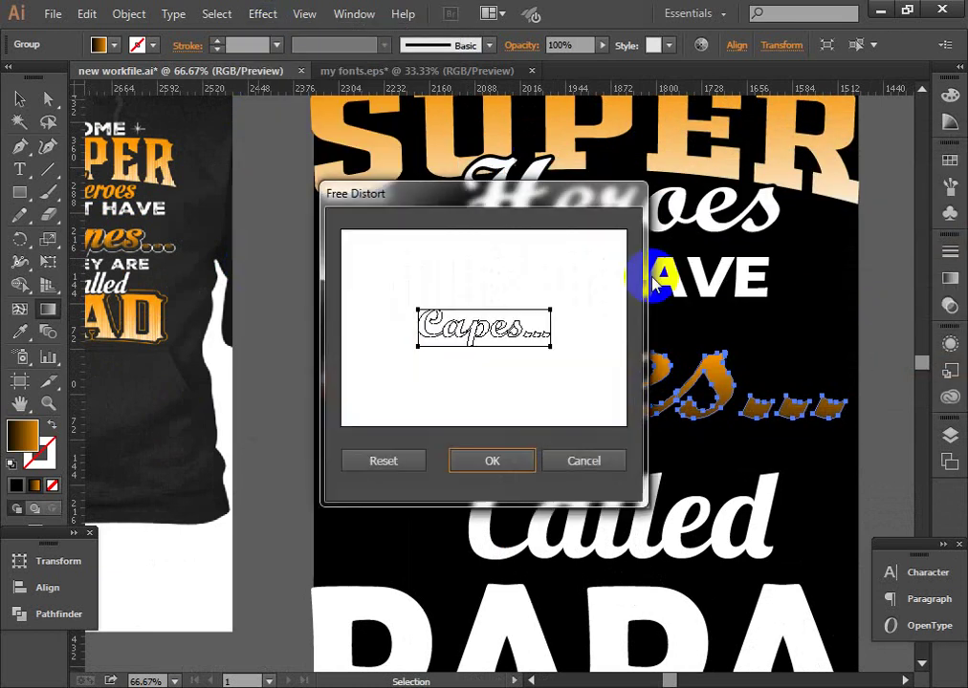
{"action": "mouse_move", "coordinate": [500, 191]}
{"action": "left_mouse_down"}
{"action": "mouse_move", "coordinate": [827, 211]}
{"action": "mouse_move", "coordinate": [830, 181]}
{"action": "left_mouse_up"}
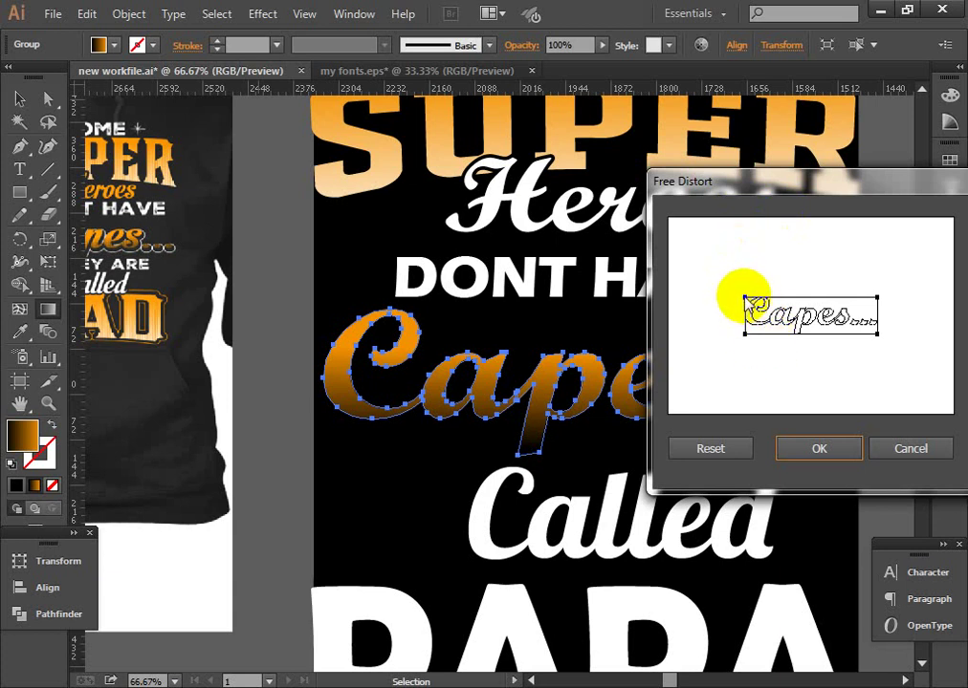
{"action": "mouse_move", "coordinate": [749, 302]}
{"action": "left_mouse_down"}
{"action": "mouse_move", "coordinate": [750, 311]}
{"action": "mouse_move", "coordinate": [745, 299]}
{"action": "left_mouse_up"}
{"action": "left_click_drag", "start_coordinate": [875, 298], "coordinate": [874, 306]}
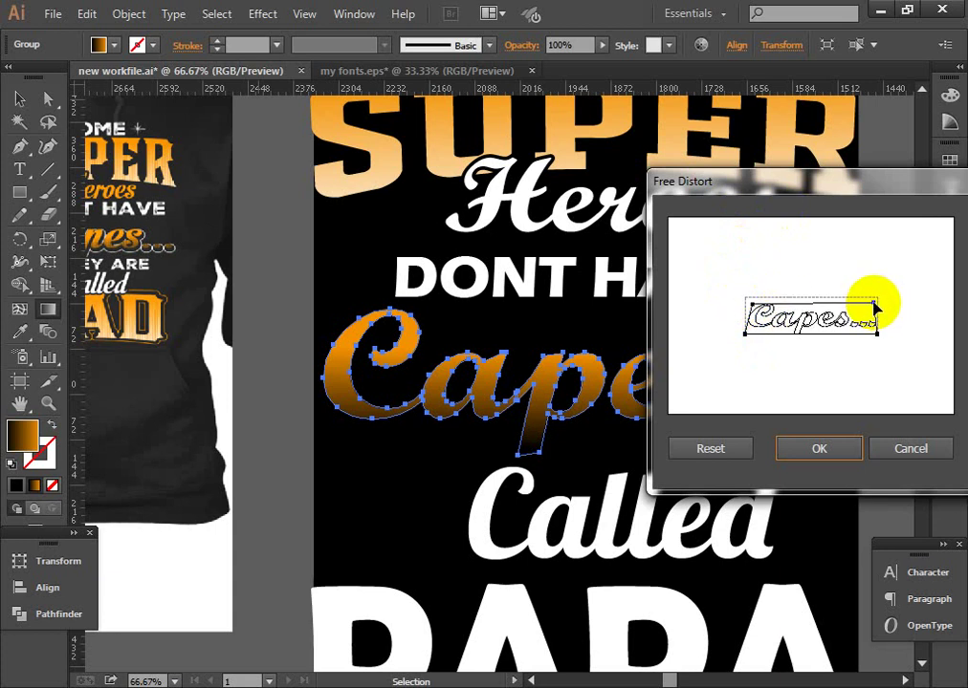
{"action": "left_click", "coordinate": [822, 455]}
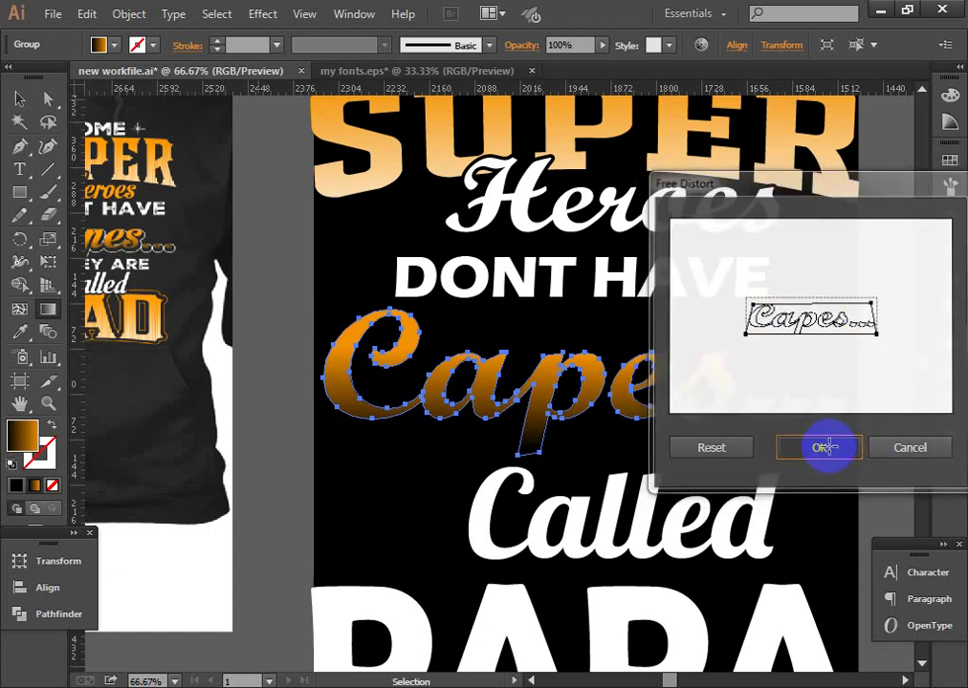
{"action": "left_click", "coordinate": [829, 455]}
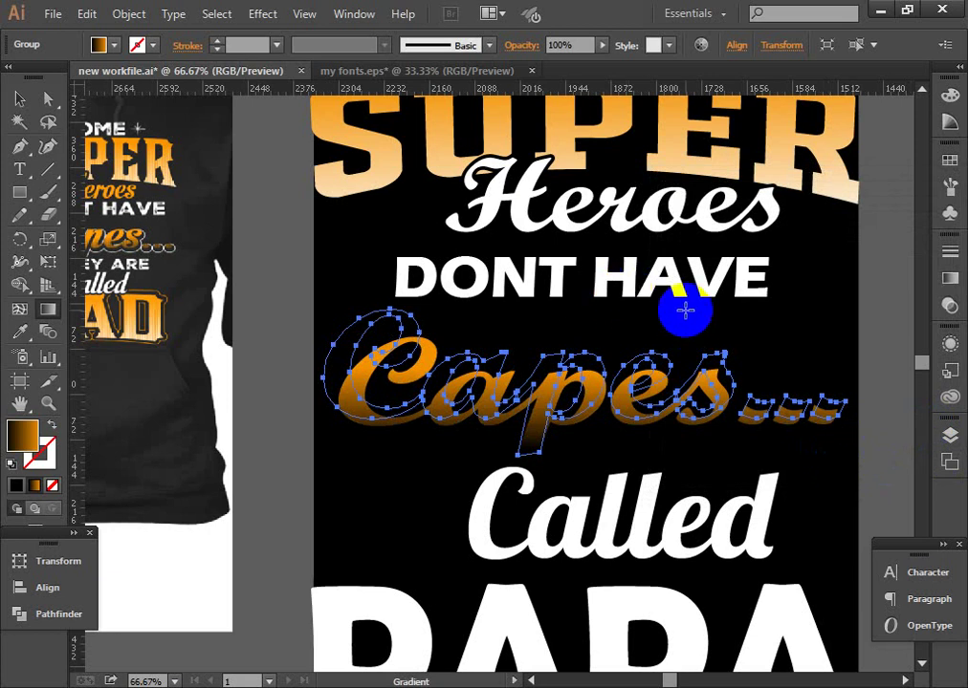
Undo the old distortion and reapply Free Distort to Capes..., stretching its corners wider
{"action": "key", "text": "ctrl+z"}
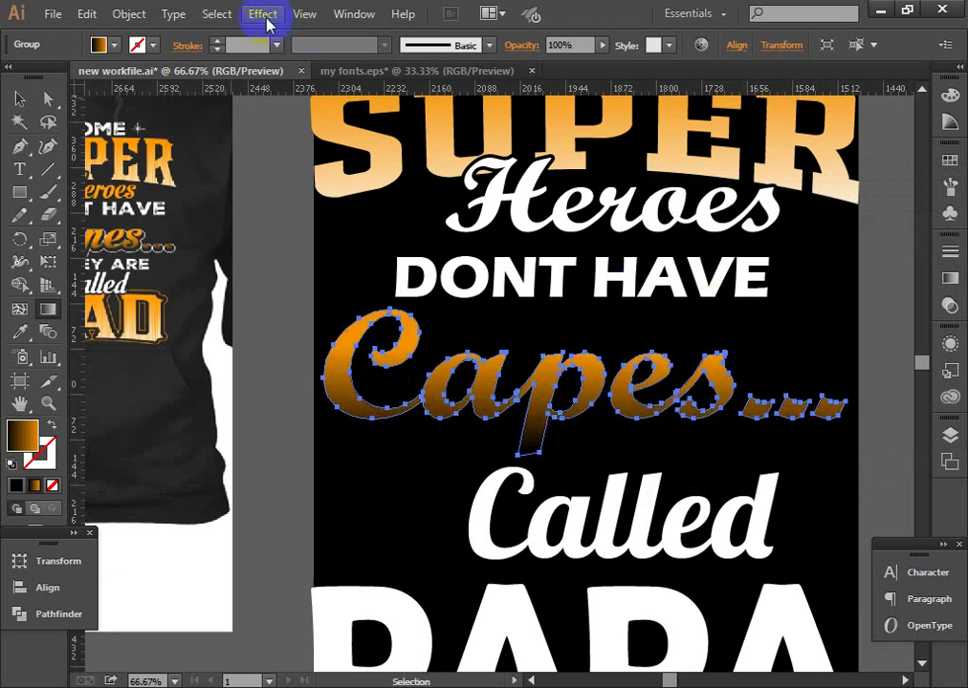
{"action": "left_click", "coordinate": [267, 23]}
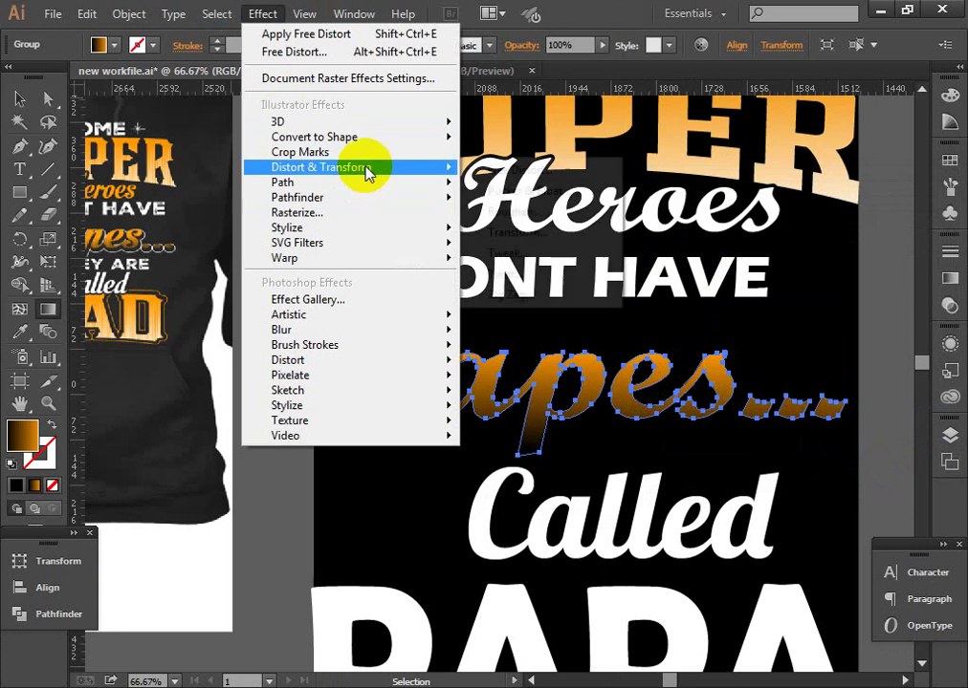
{"action": "mouse_move", "coordinate": [320, 167]}
{"action": "left_click", "coordinate": [492, 169]}
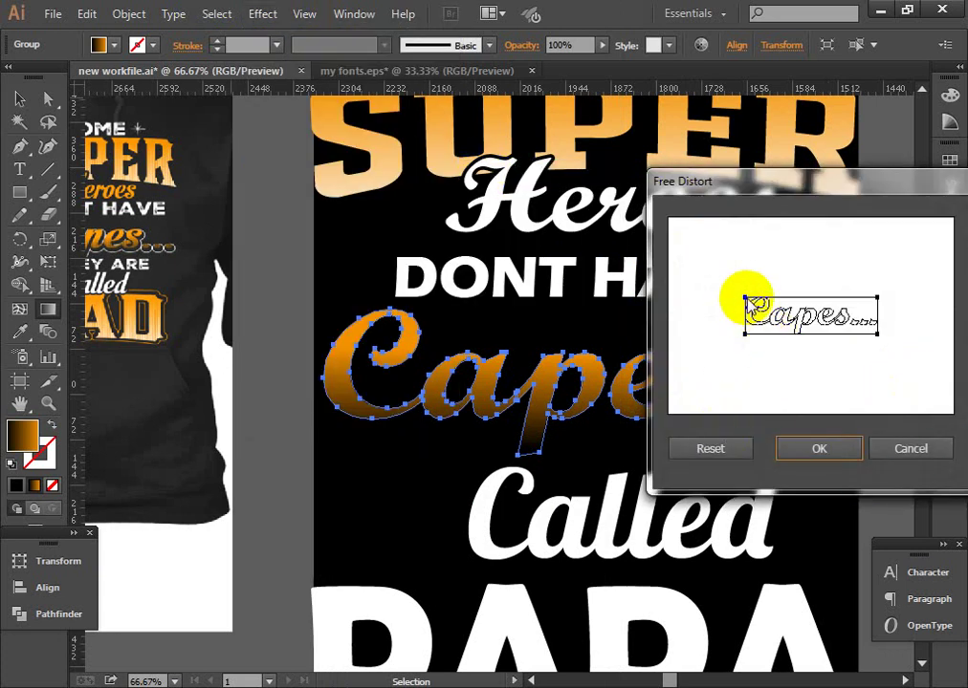
{"action": "left_click_drag", "start_coordinate": [750, 302], "coordinate": [742, 310]}
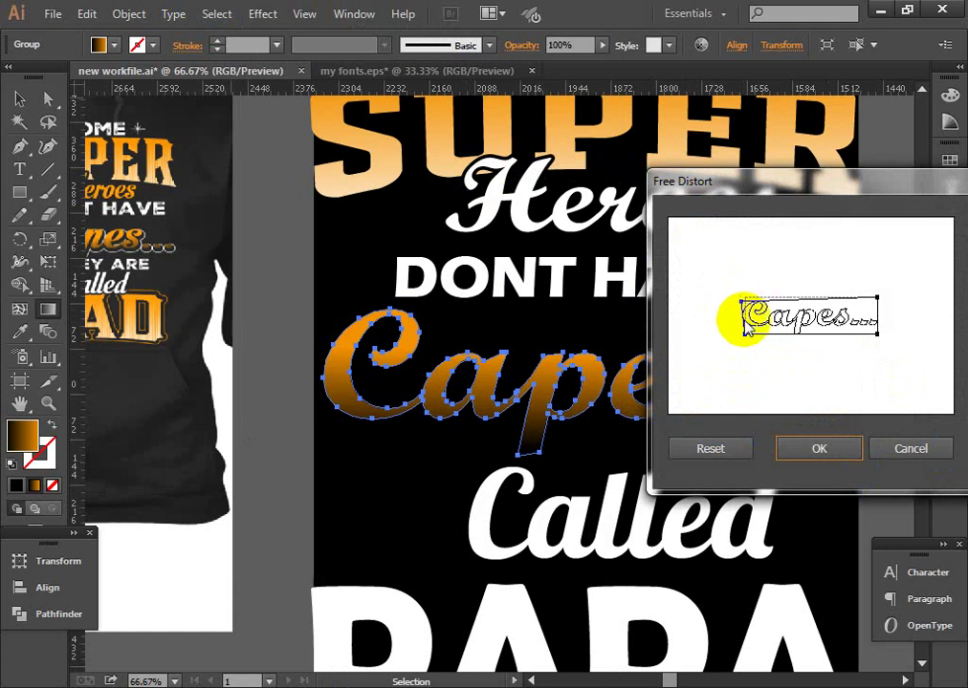
{"action": "mouse_move", "coordinate": [744, 311]}
{"action": "left_mouse_down"}
{"action": "mouse_move", "coordinate": [749, 346]}
{"action": "mouse_move", "coordinate": [745, 333]}
{"action": "left_mouse_up"}
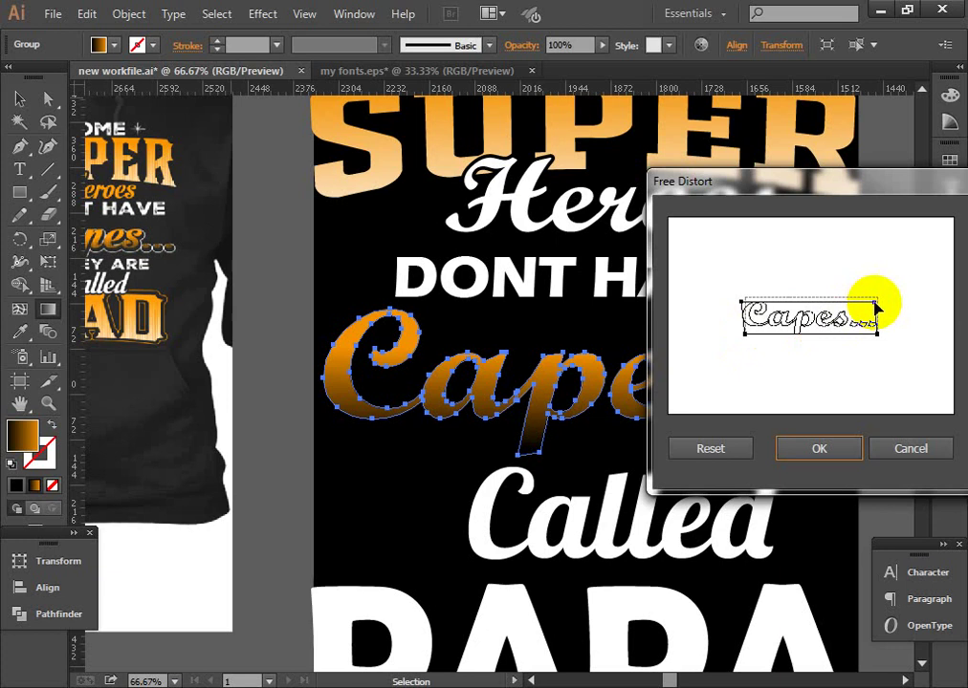
{"action": "mouse_move", "coordinate": [874, 306]}
{"action": "left_mouse_down"}
{"action": "mouse_move", "coordinate": [882, 309]}
{"action": "mouse_move", "coordinate": [869, 308]}
{"action": "left_mouse_up"}
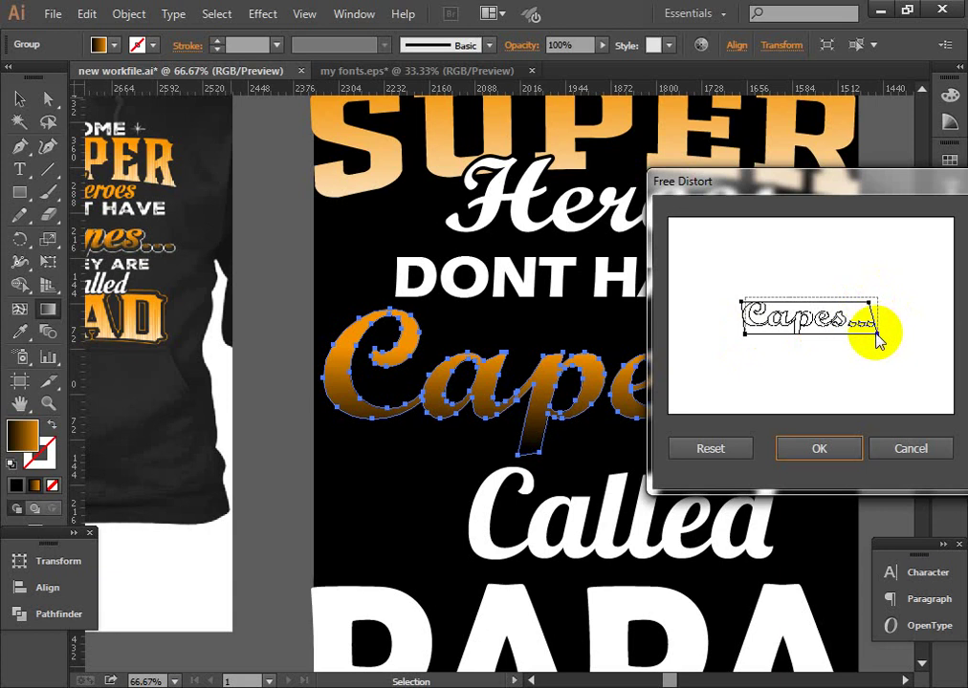
{"action": "left_click", "coordinate": [846, 448]}
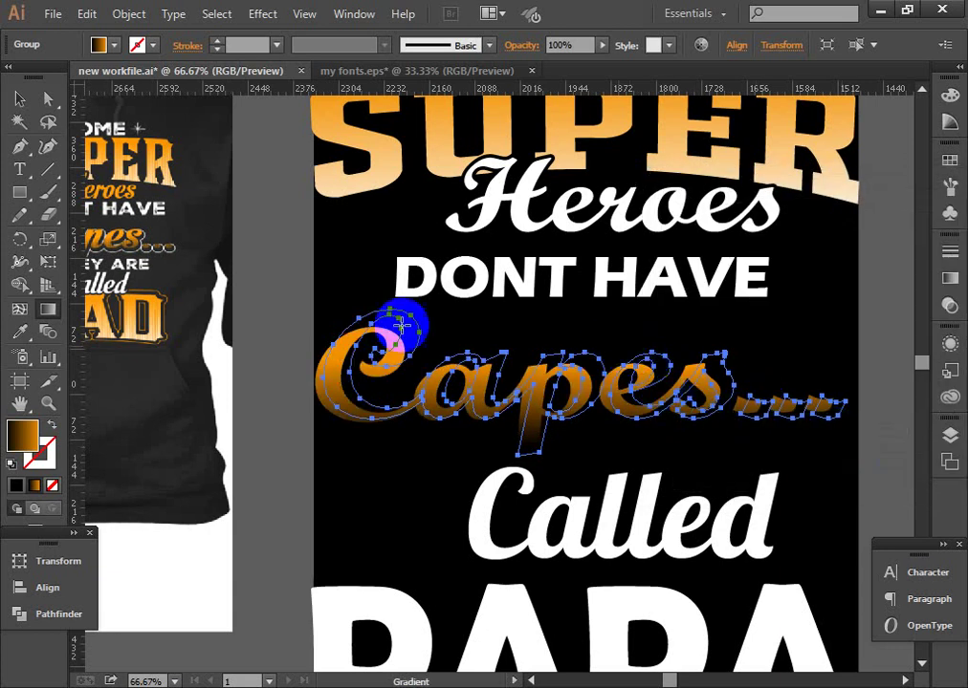
{"action": "left_click", "coordinate": [134, 12]}
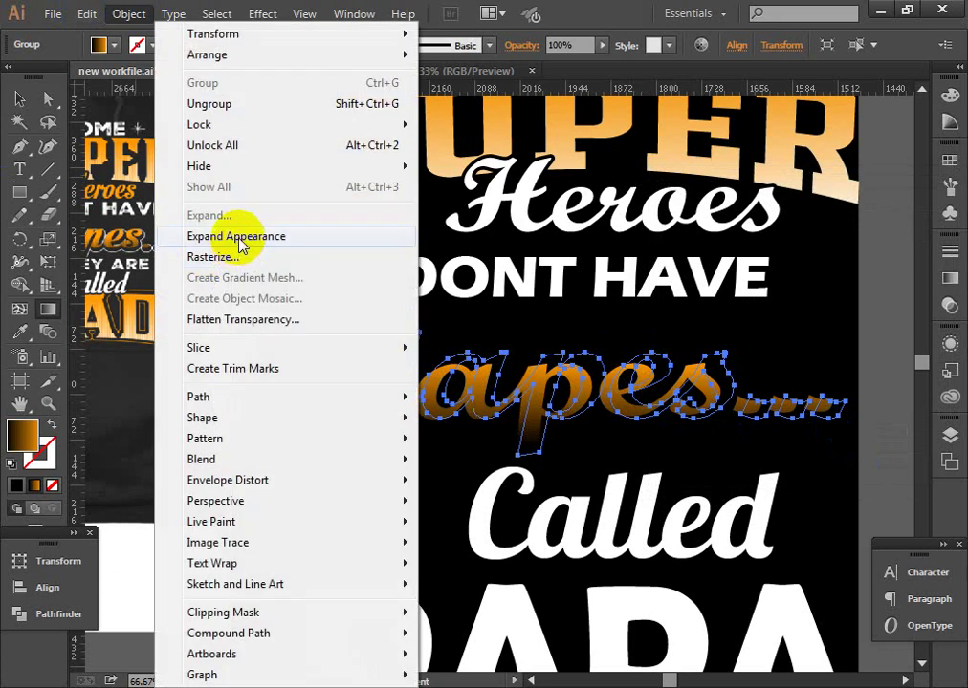
Expand the Free Distort on Capes... into paths, then zoom in on the reference T-shirt lettering
{"action": "left_click", "coordinate": [235, 236]}
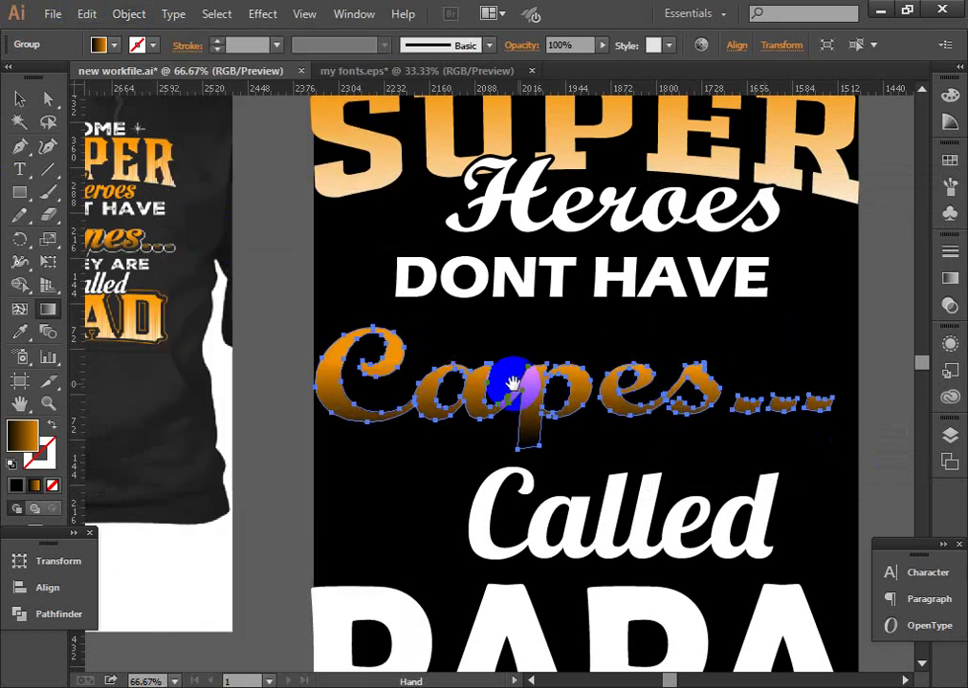
{"action": "left_click_drag", "start_coordinate": [501, 384], "coordinate": [652, 393]}
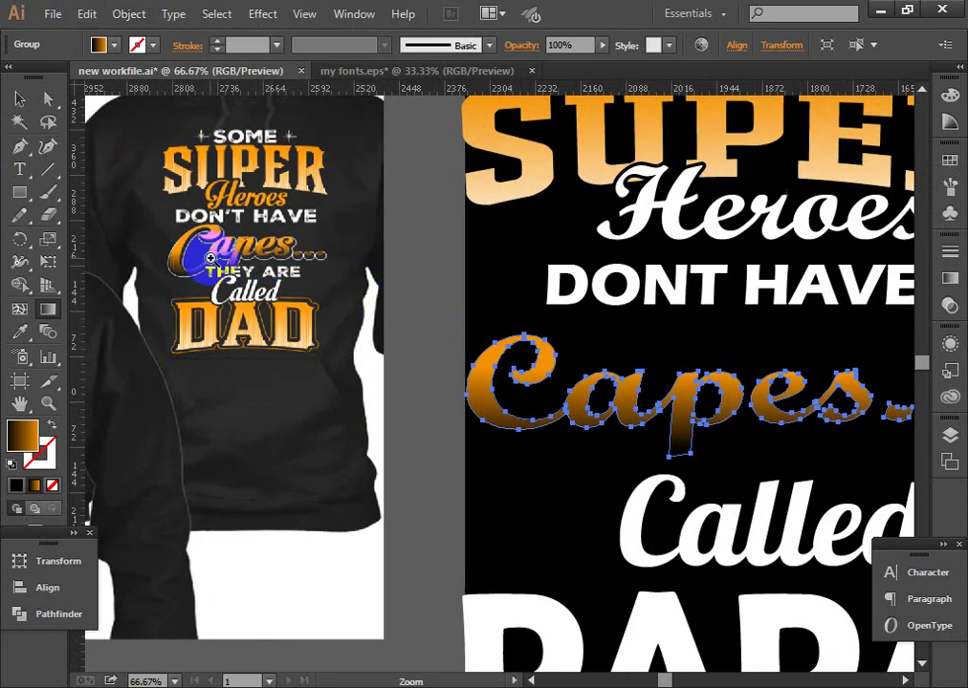
{"action": "left_click", "coordinate": [214, 250]}
{"action": "left_click", "coordinate": [471, 349]}
{"action": "left_click_drag", "start_coordinate": [498, 518], "coordinate": [417, 302]}
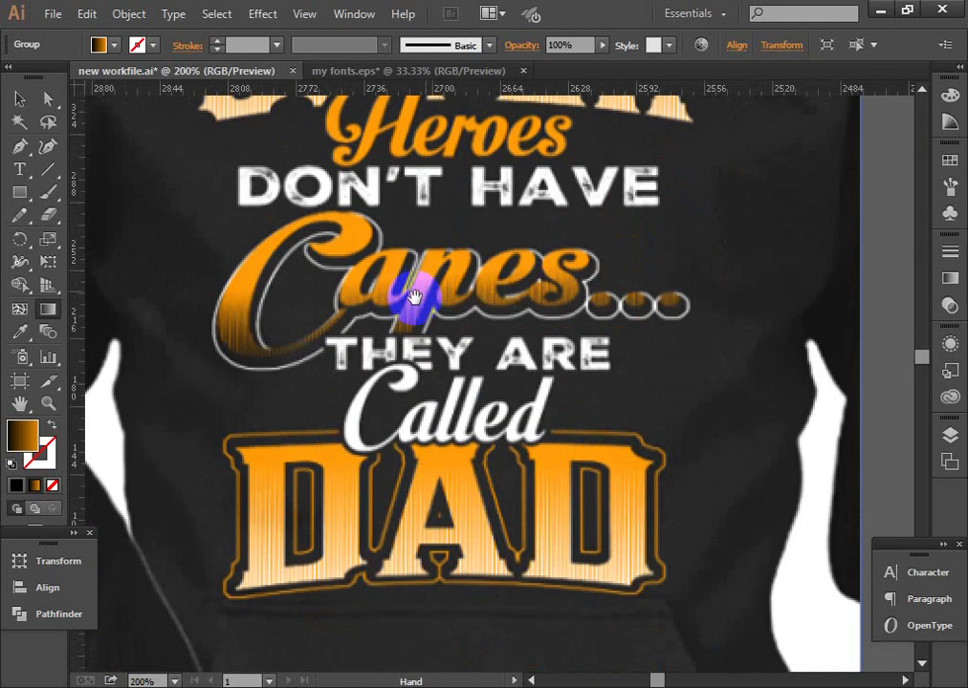
{"action": "key", "text": "g"}
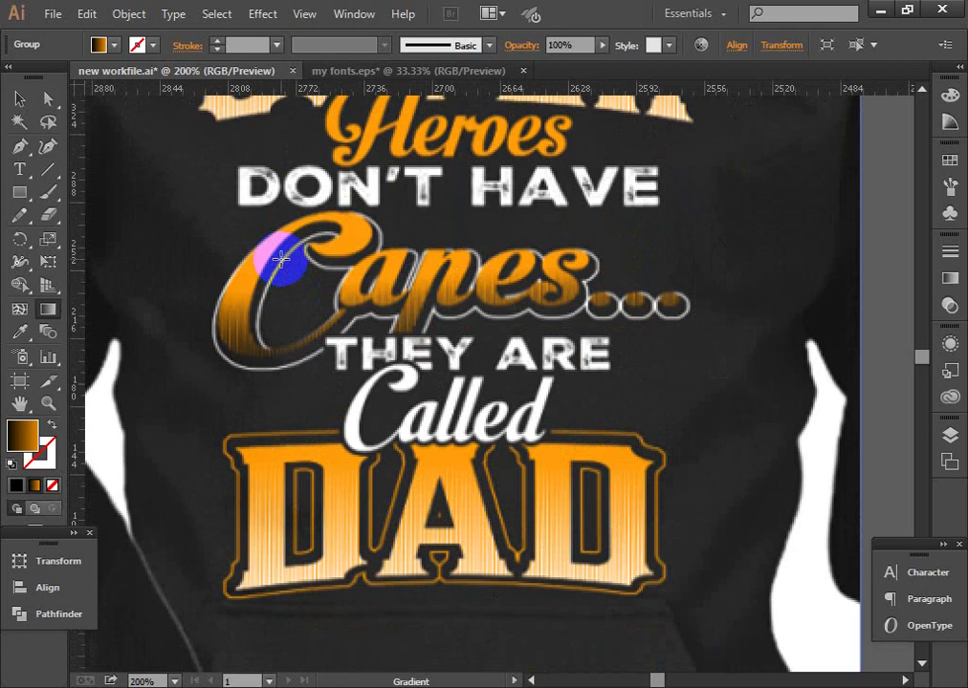
{"action": "key", "text": "v"}
{"action": "left_click", "coordinate": [130, 15]}
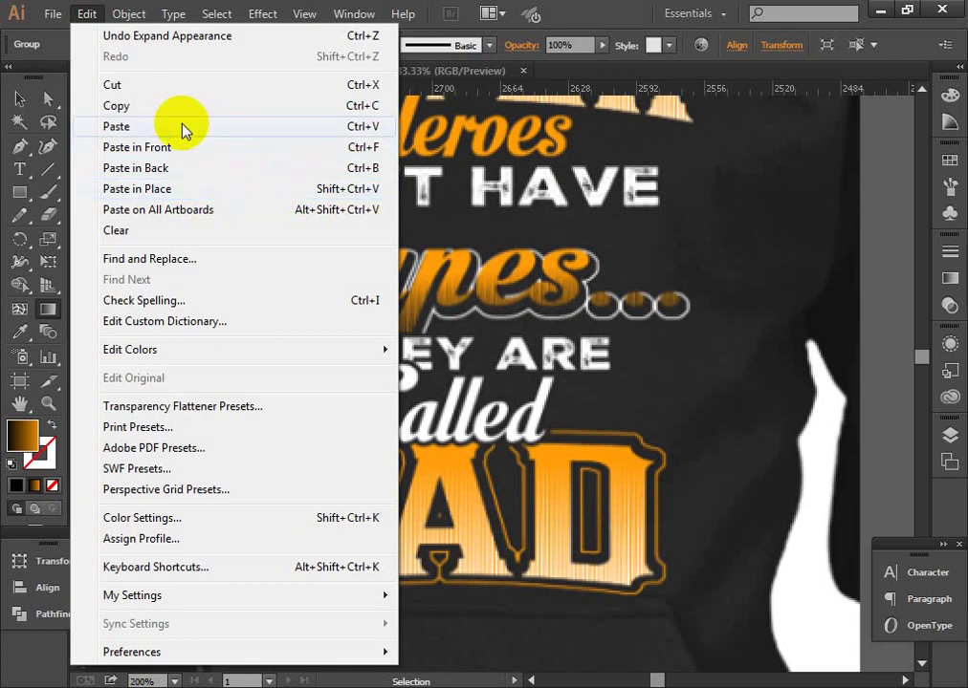
Copy the Capes... lettering and paste it in place on top of the original
{"action": "left_click", "coordinate": [153, 105]}
{"action": "left_click", "coordinate": [86, 14]}
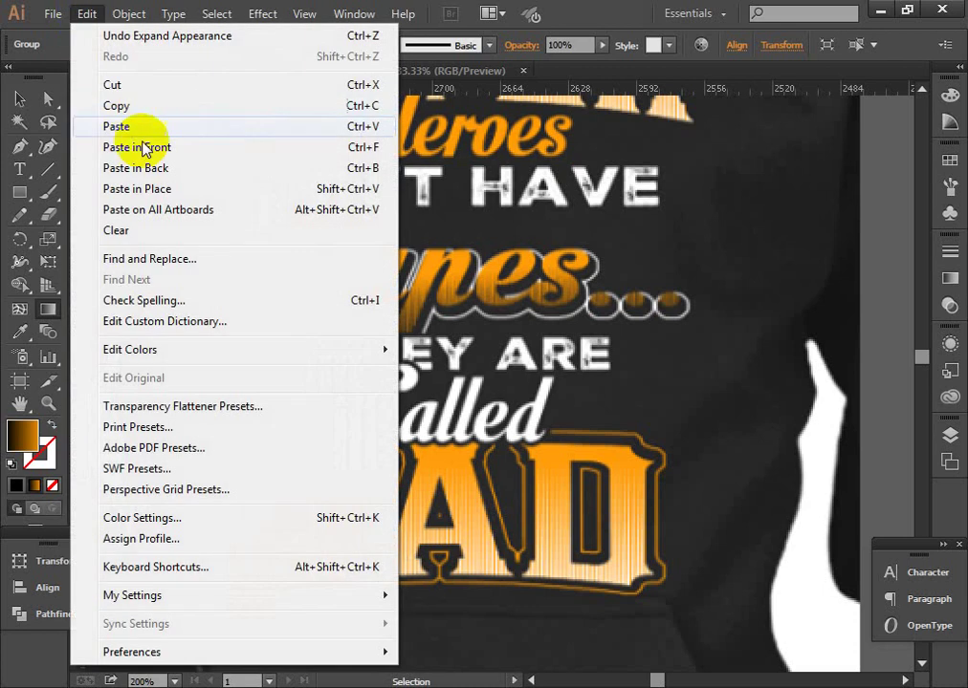
{"action": "left_click", "coordinate": [153, 188]}
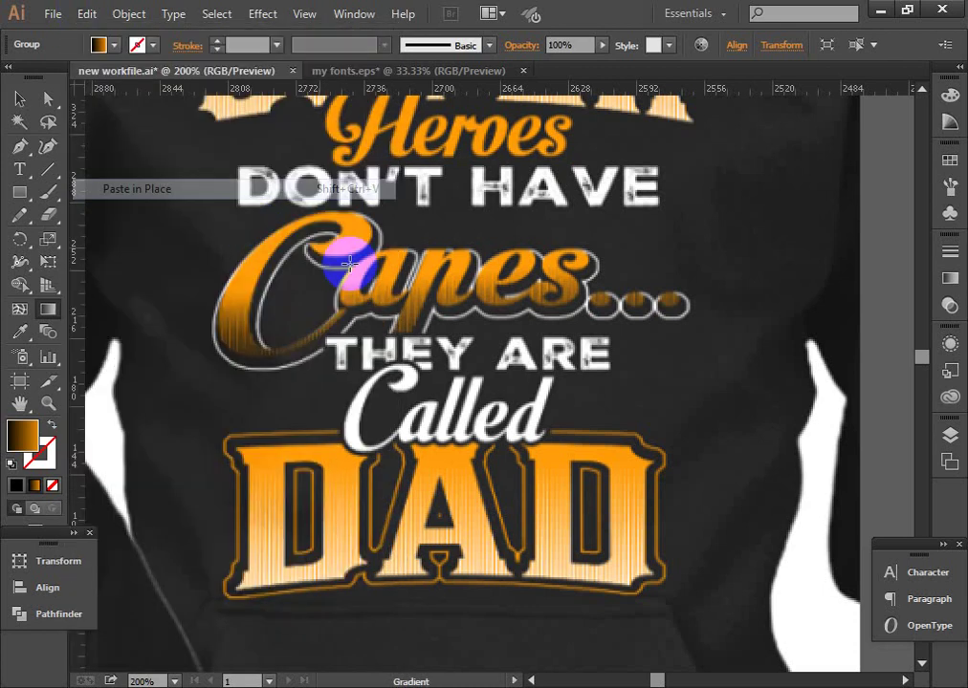
{"action": "left_click", "coordinate": [546, 310], "text": "alt"}
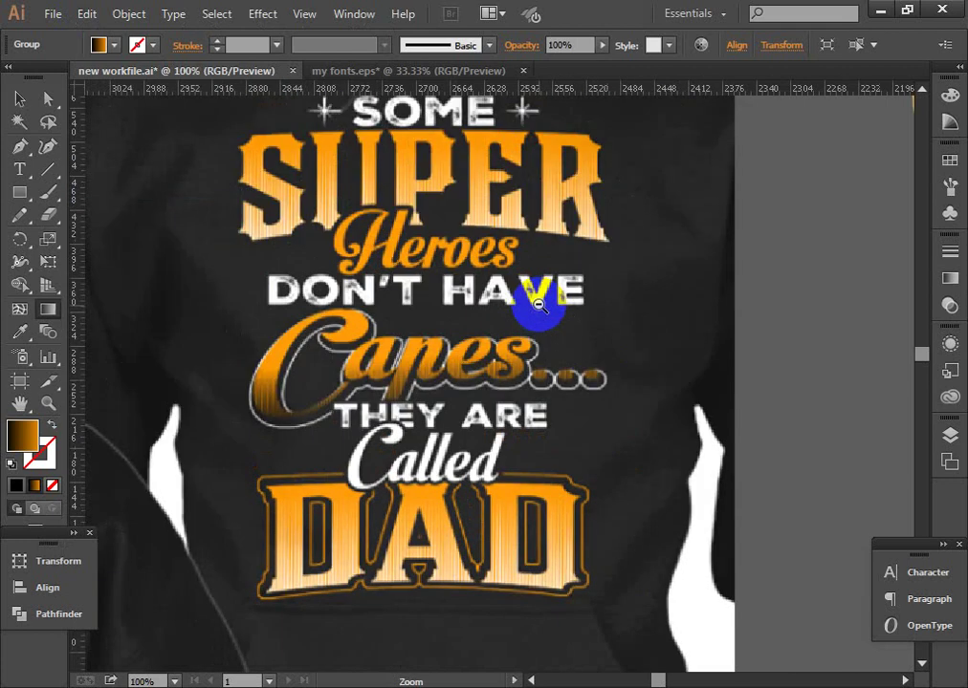
{"action": "left_click", "coordinate": [345, 341], "text": "alt"}
{"action": "scroll", "coordinate": [345, 341], "scroll_direction": "down", "scroll_amount": 5}
Fill the pasted Capes... copy with solid black from the swatches
{"action": "left_click", "coordinate": [950, 162]}
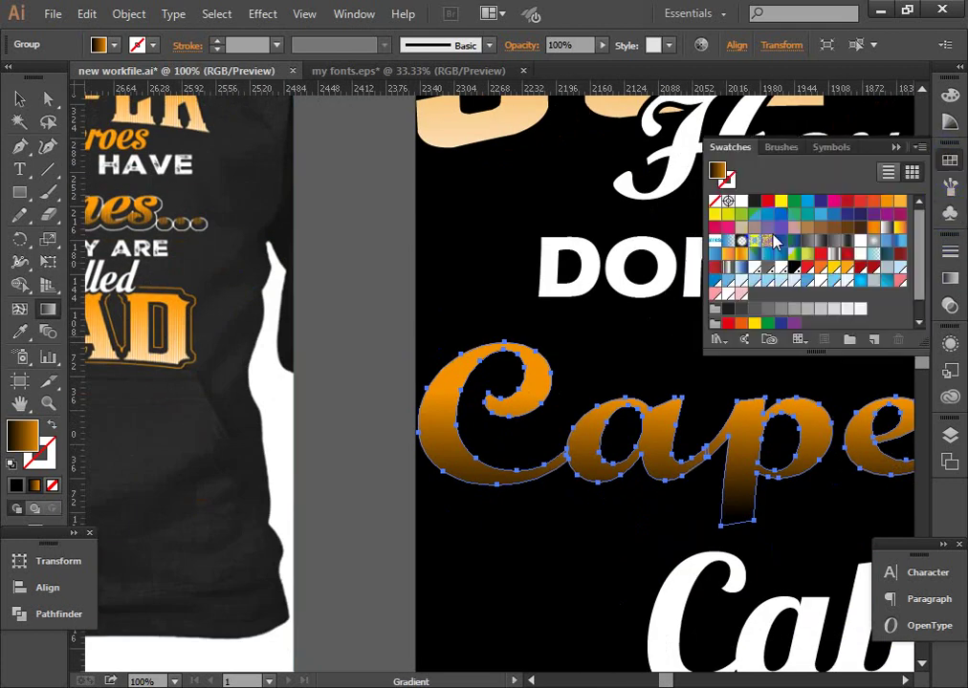
{"action": "left_click", "coordinate": [754, 201]}
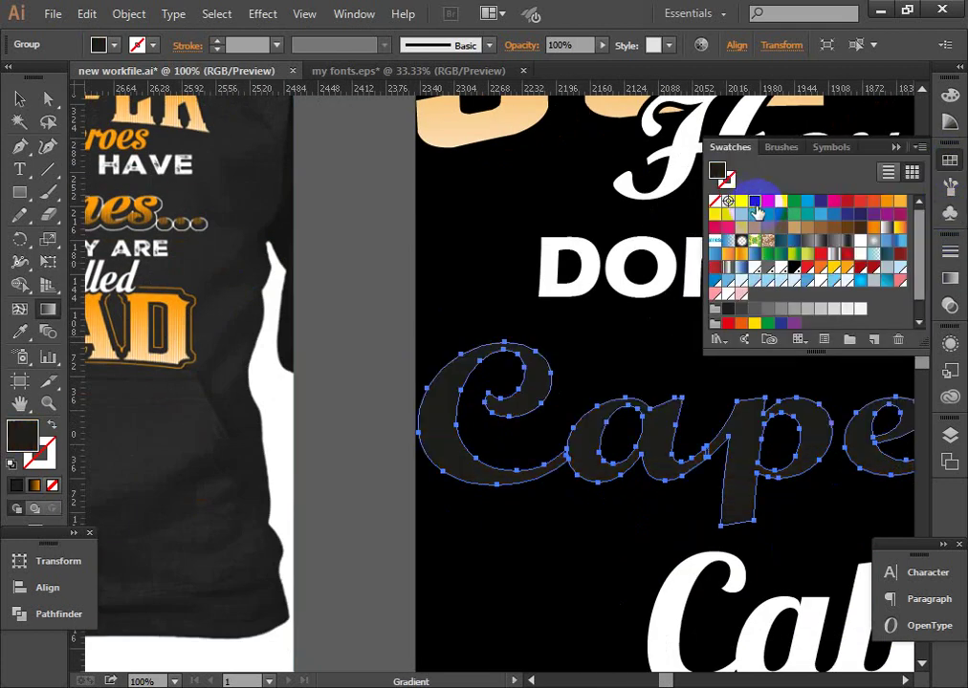
{"action": "left_click", "coordinate": [890, 147]}
{"action": "scroll", "coordinate": [583, 402], "scroll_direction": "down", "scroll_amount": 2}
{"action": "scroll", "coordinate": [583, 401], "scroll_direction": "right", "scroll_amount": 3}
{"action": "key", "text": "v"}
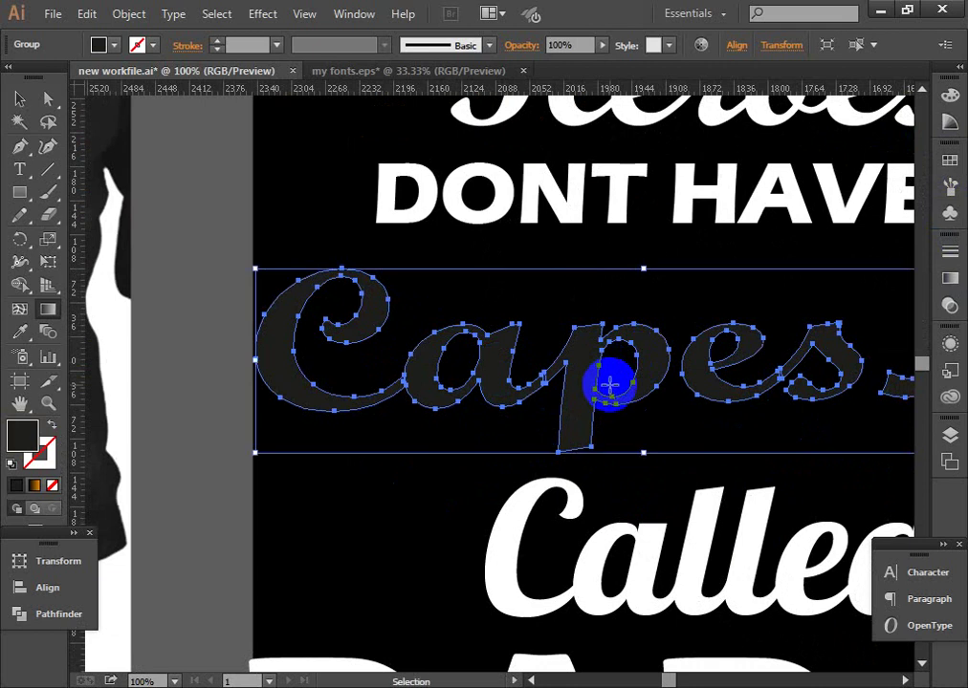
Send the black Capes... copy backward twice with Arrange > Send Backward
{"action": "right_click", "coordinate": [686, 375]}
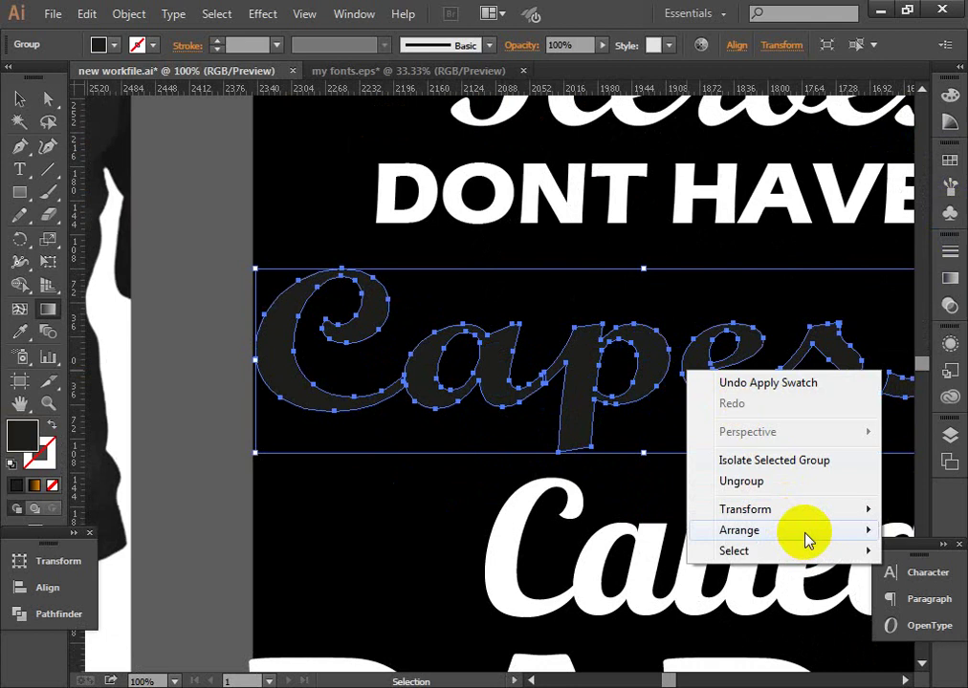
{"action": "mouse_move", "coordinate": [740, 530]}
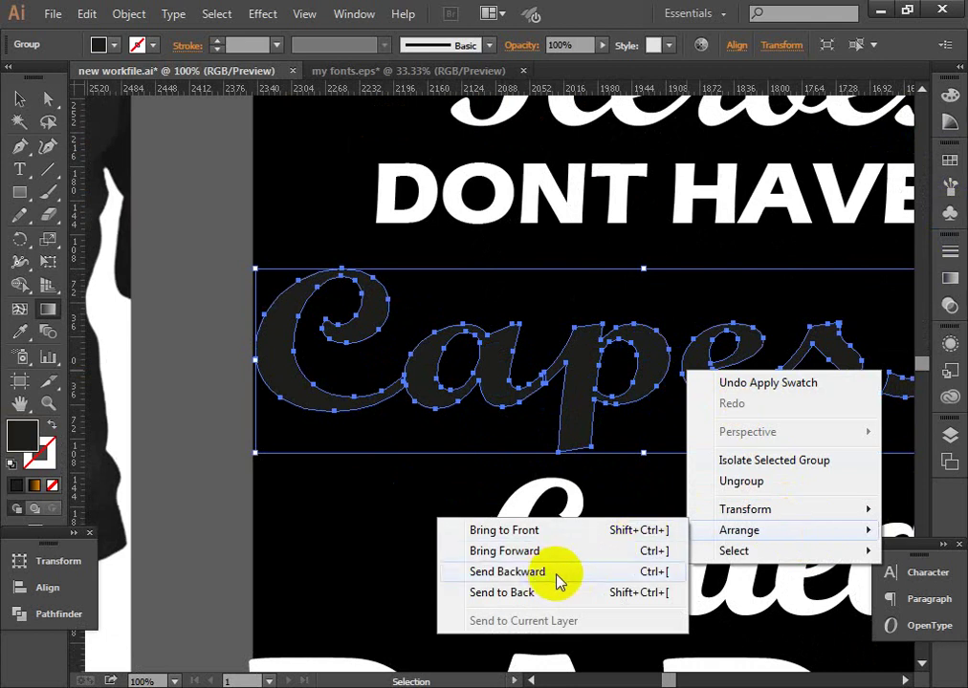
{"action": "left_click", "coordinate": [555, 572]}
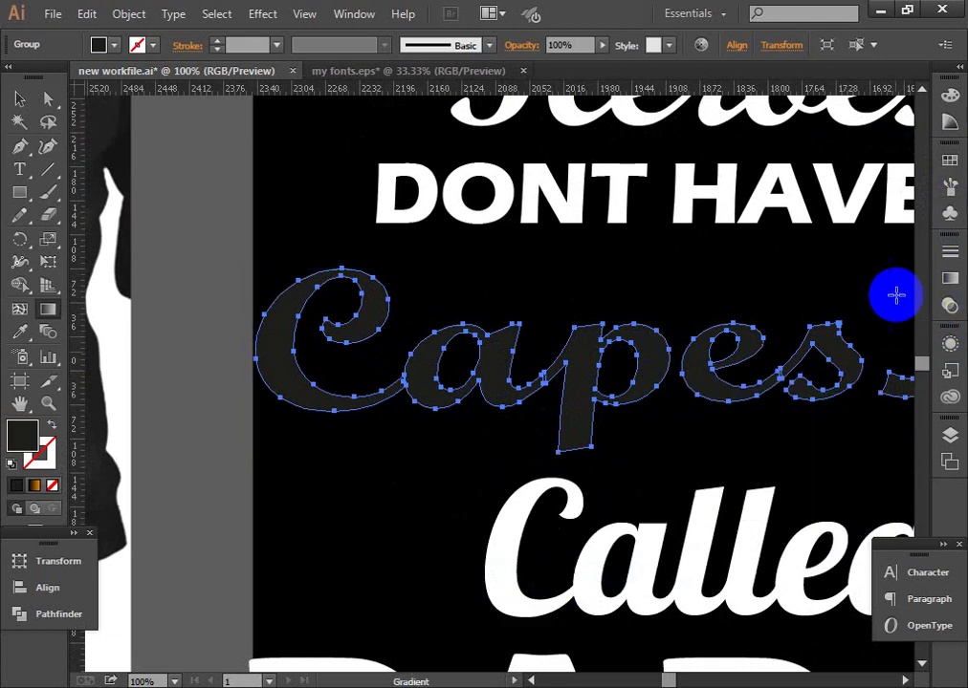
{"action": "right_click", "coordinate": [704, 386]}
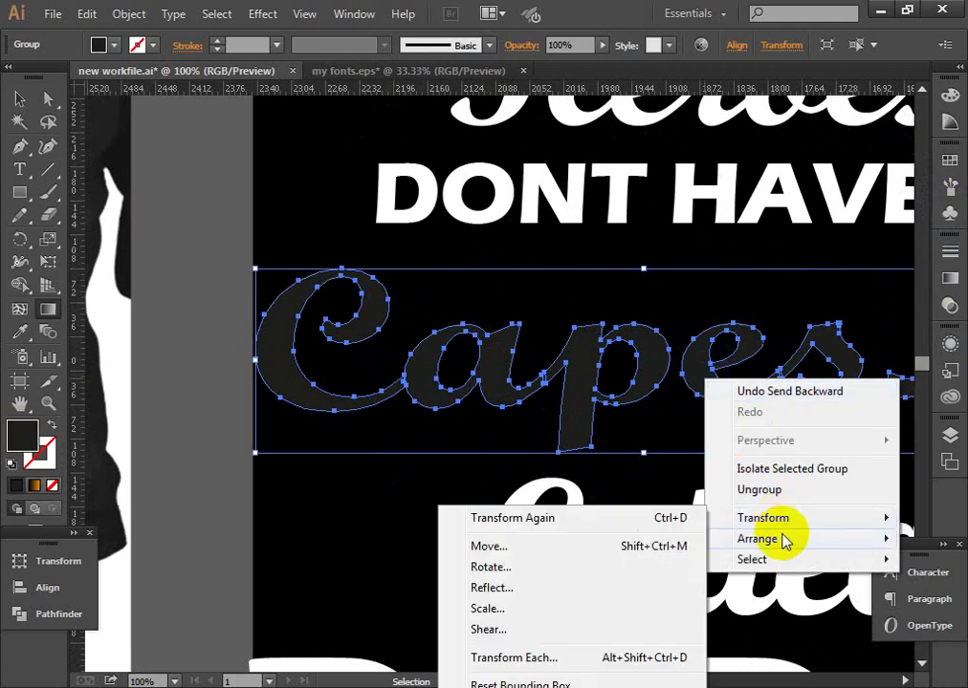
{"action": "mouse_move", "coordinate": [757, 538]}
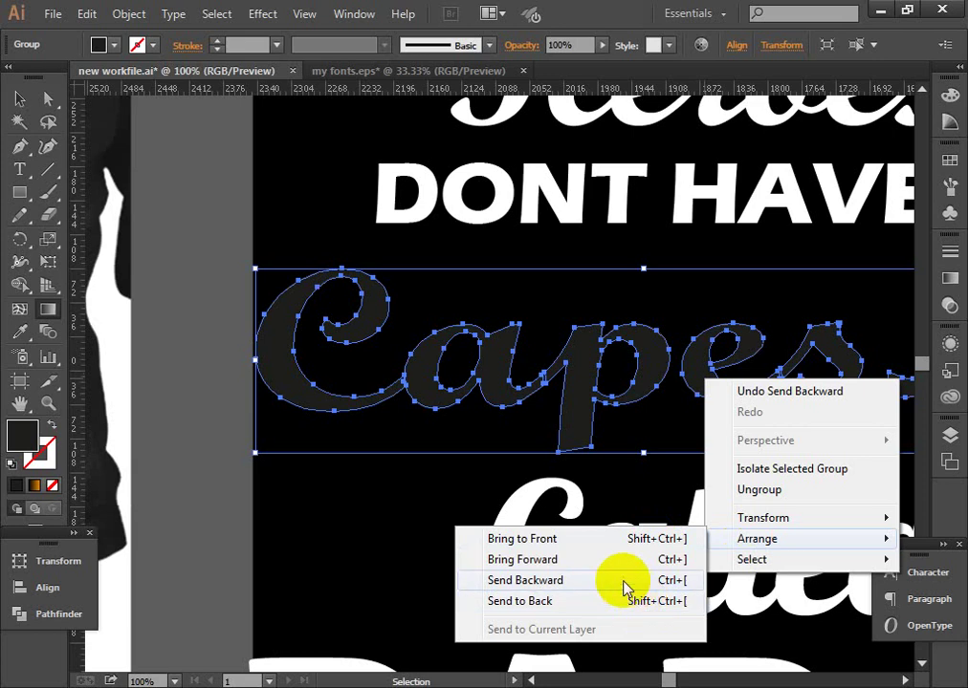
{"action": "left_click", "coordinate": [624, 581]}
{"action": "key", "text": "g"}
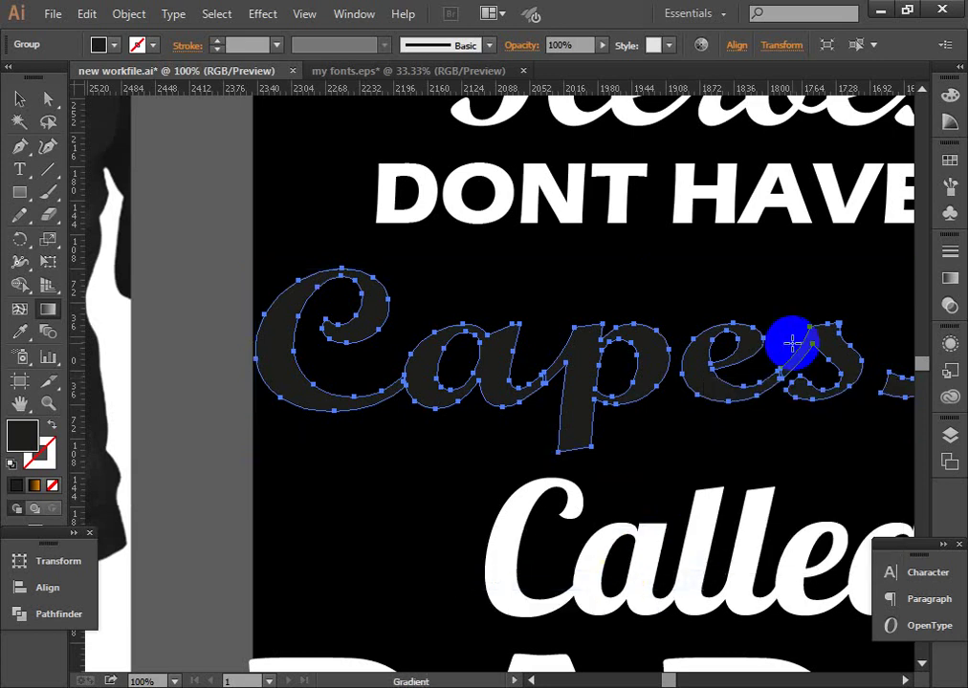
Arrange the black Capes... copy behind the orange gradient lettering
{"action": "key", "text": "v"}
{"action": "key", "text": "period"}
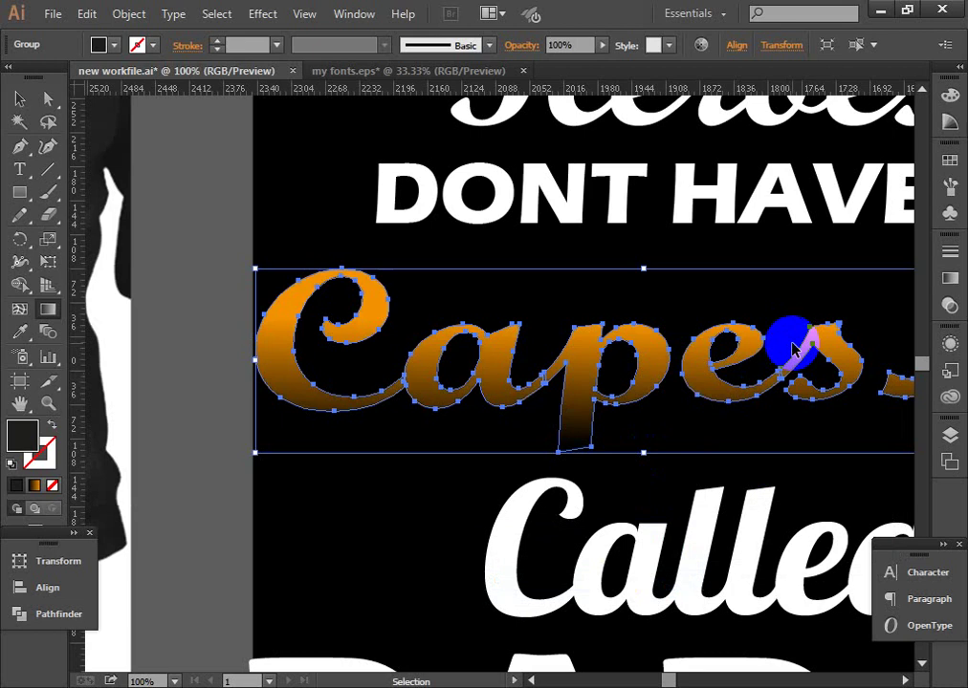
{"action": "key", "text": "g"}
{"action": "key", "text": "v"}
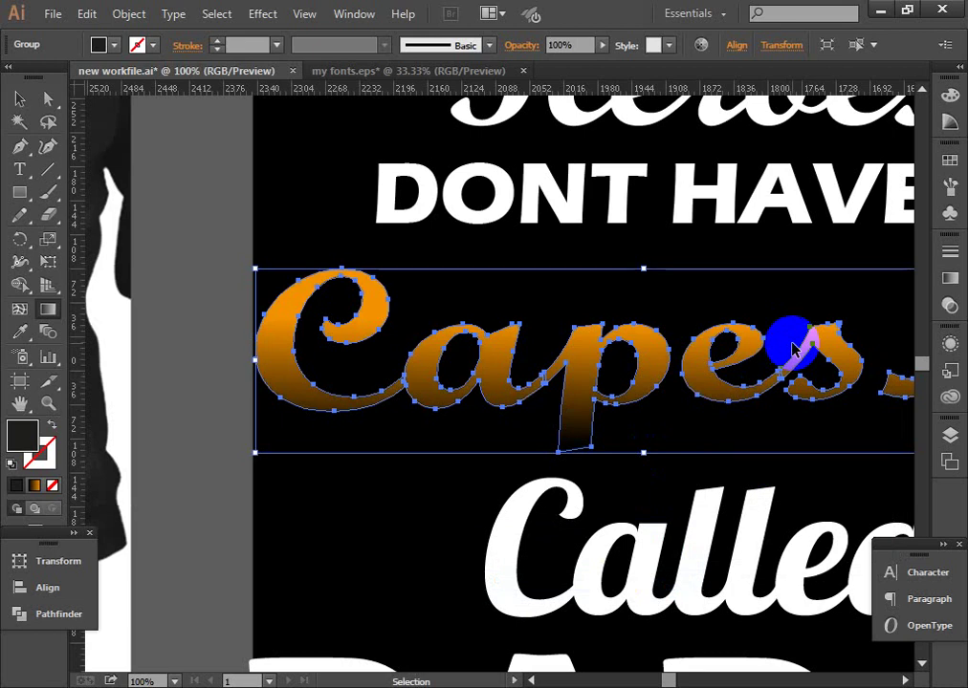
{"action": "key", "text": "comma"}
{"action": "key", "text": "period"}
{"action": "key", "text": "g"}
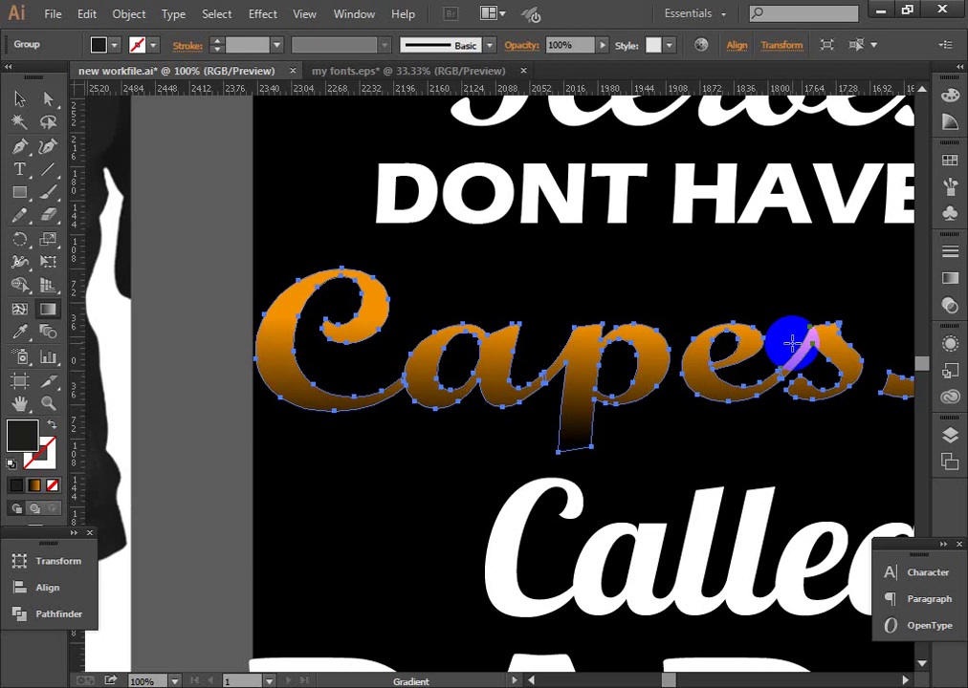
{"action": "key", "text": "v"}
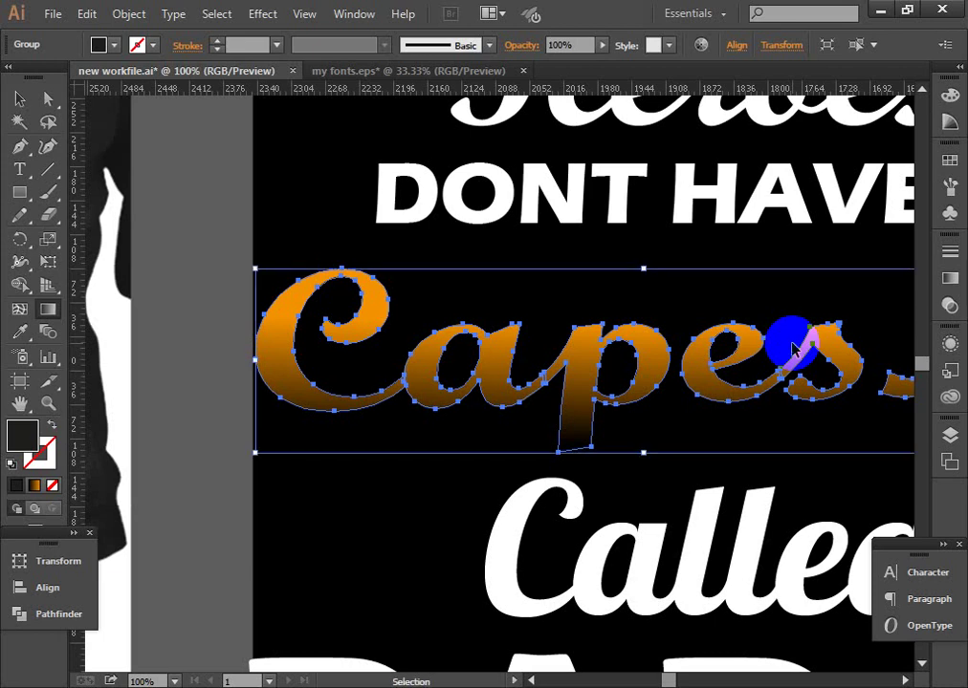
{"action": "key", "text": "g"}
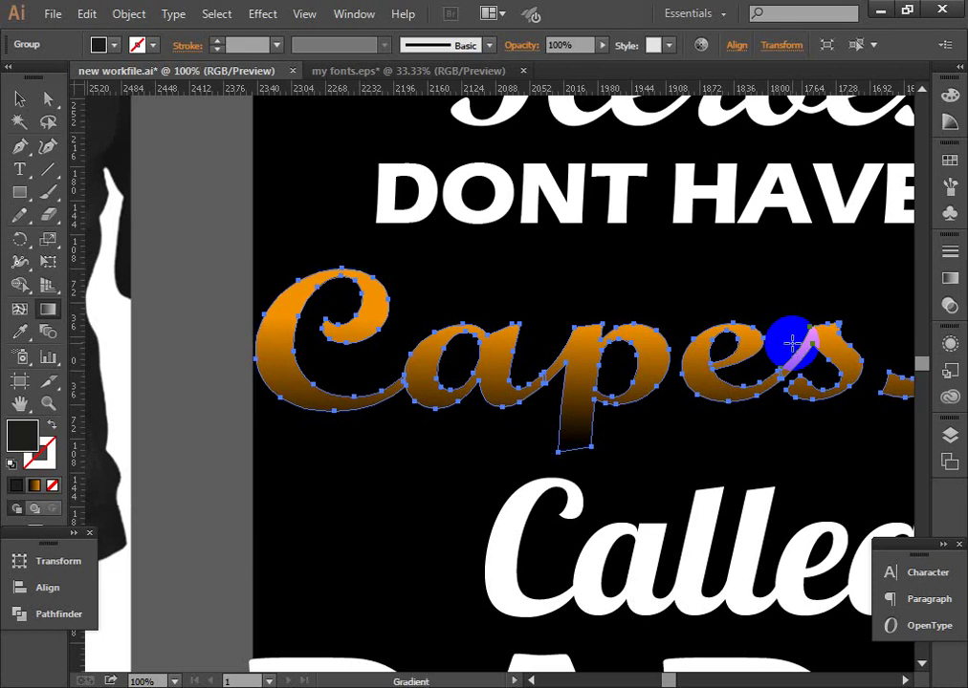
Paste a Capes copy in back and nudge it slightly right and down as a drop shadow
{"action": "key", "text": "ctrl+c"}
{"action": "key", "text": "ctrl+b"}
{"action": "key", "text": "shift+Right"}
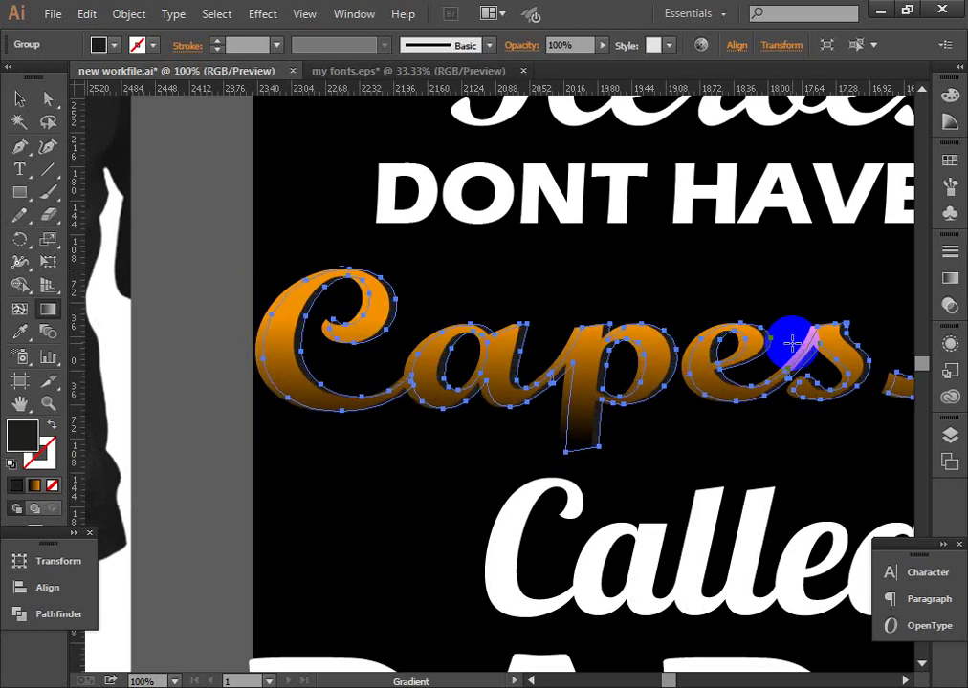
{"action": "key", "text": "Right"}
{"action": "key", "text": "Down"}
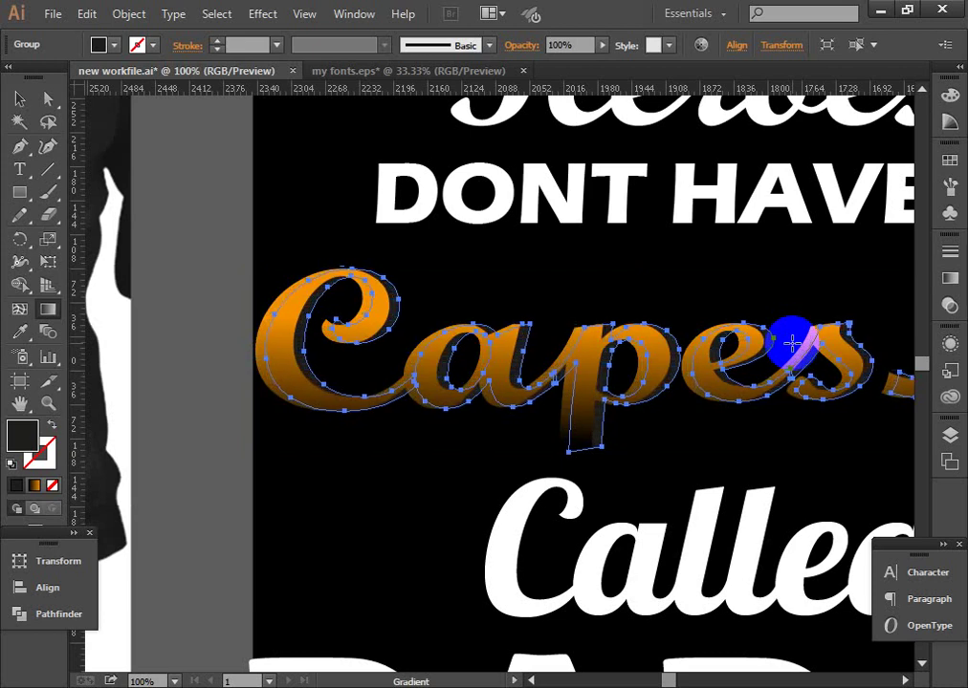
{"action": "key", "text": "Left"}
{"action": "key", "text": "Down"}
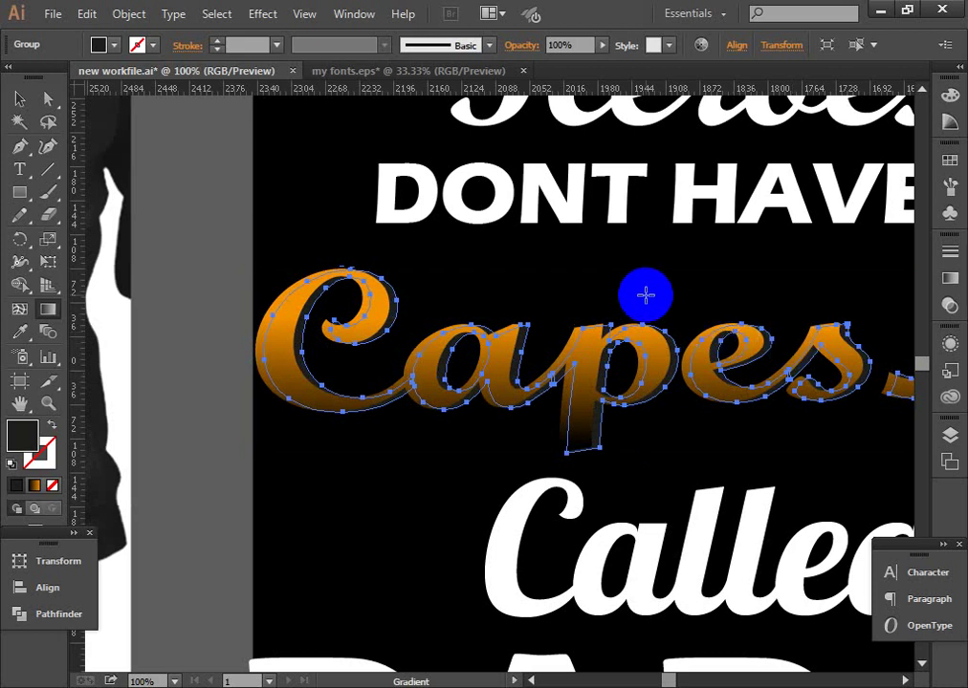
{"action": "key", "text": "ctrl"}
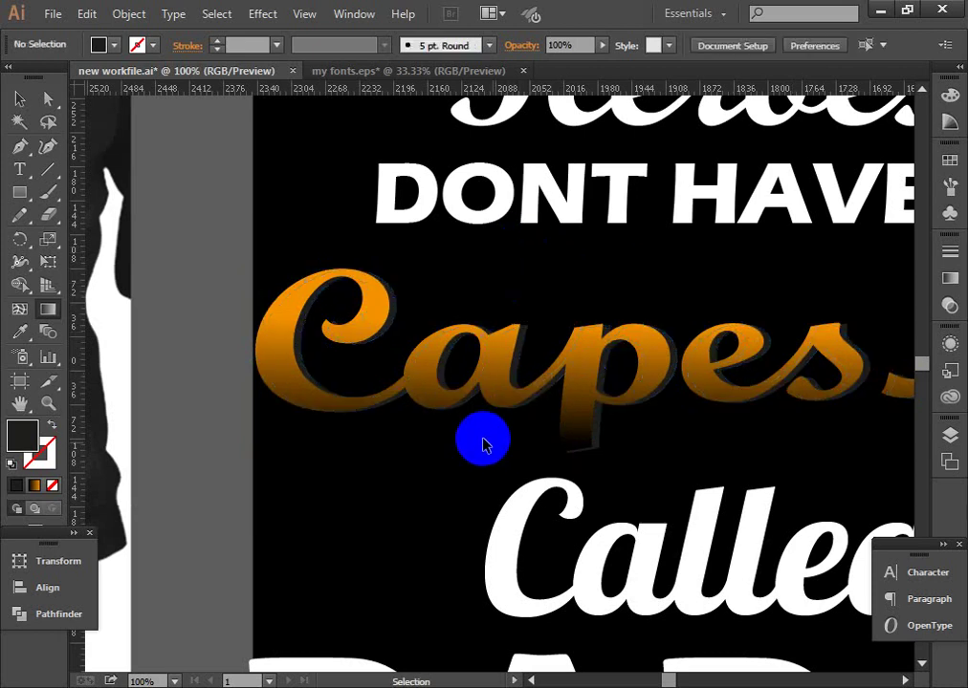
{"action": "left_click_drag", "start_coordinate": [372, 386], "coordinate": [637, 367]}
{"action": "mouse_move", "coordinate": [356, 288]}
{"action": "left_mouse_down"}
{"action": "mouse_move", "coordinate": [726, 422]}
{"action": "mouse_move", "coordinate": [691, 391]}
{"action": "left_mouse_up"}
{"action": "left_click_drag", "start_coordinate": [419, 573], "coordinate": [500, 448]}
{"action": "left_click_drag", "start_coordinate": [278, 443], "coordinate": [318, 483]}
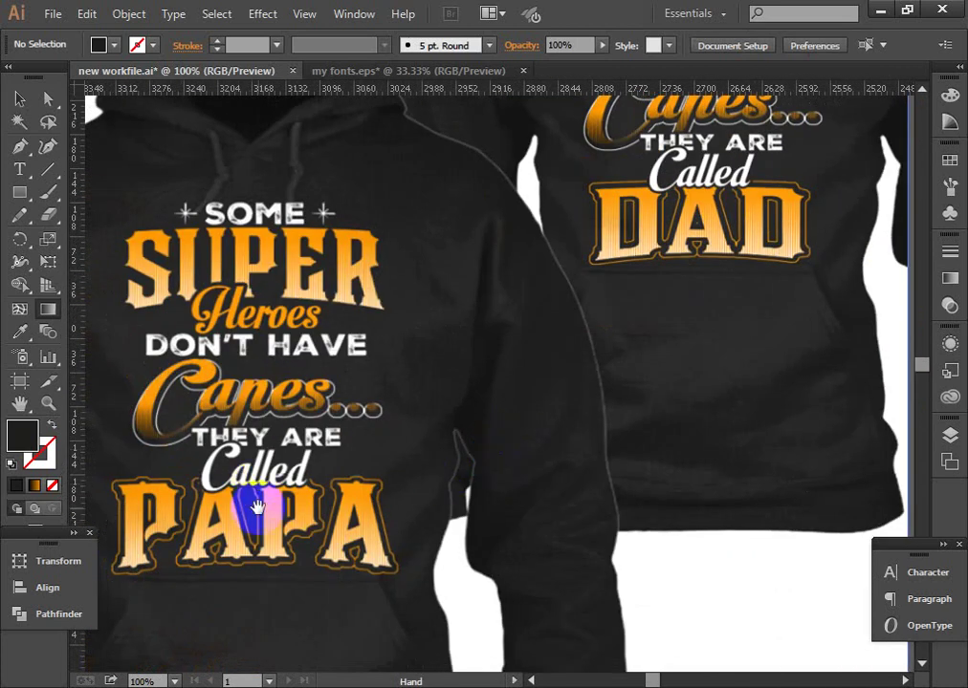
{"action": "key", "text": "z"}
{"action": "left_click", "coordinate": [183, 443]}
{"action": "left_click", "coordinate": [420, 459]}
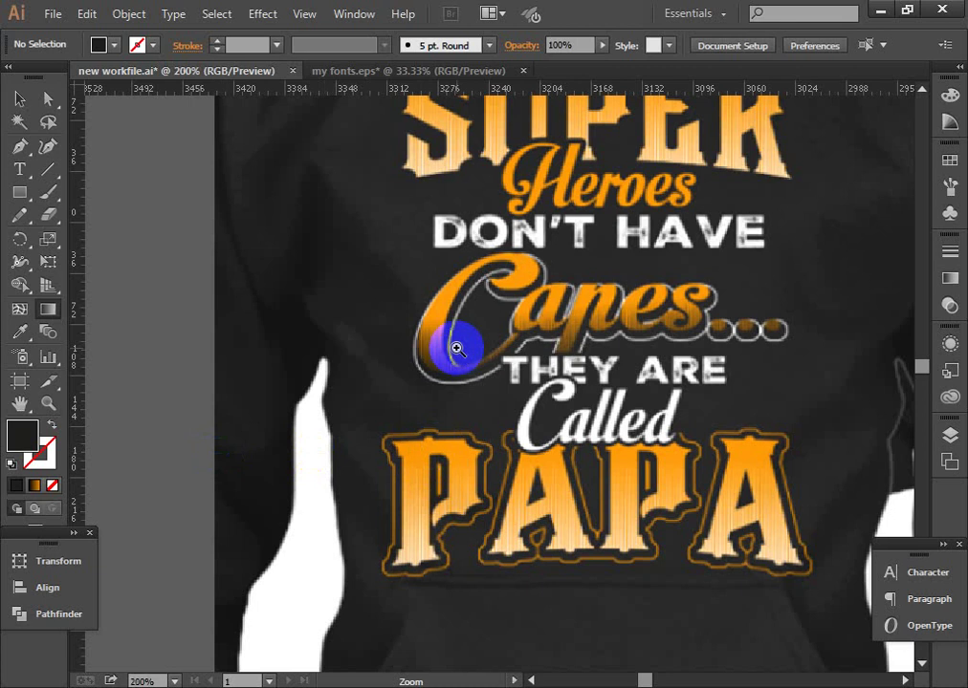
{"action": "left_click", "coordinate": [557, 403]}
{"action": "left_click_drag", "start_coordinate": [535, 393], "coordinate": [341, 392]}
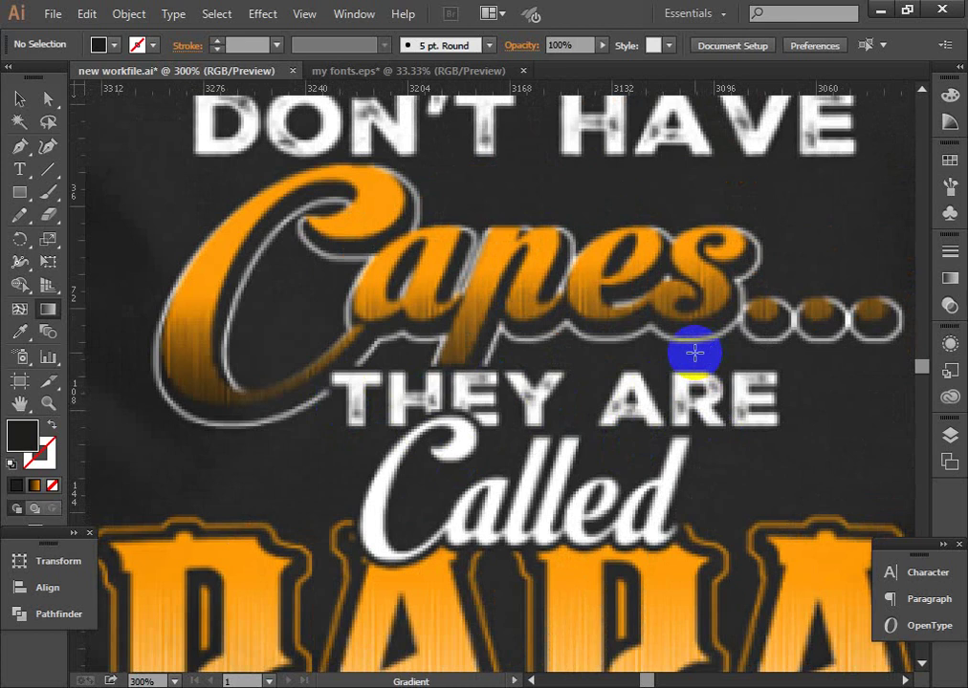
{"action": "left_click", "coordinate": [611, 322]}
{"action": "left_click_drag", "start_coordinate": [504, 435], "coordinate": [794, 233]}
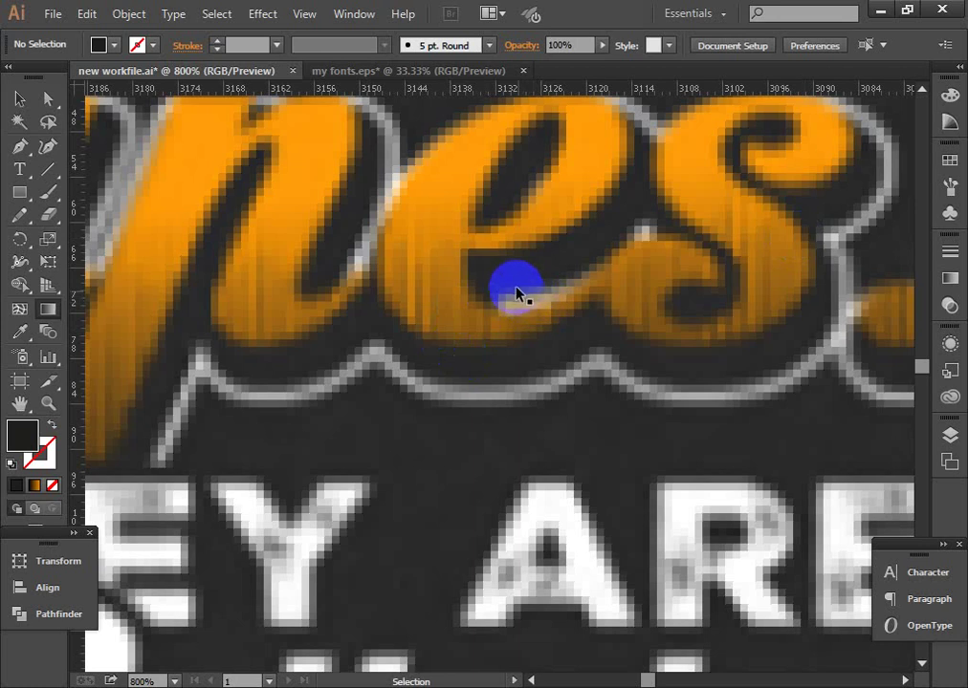
{"action": "scroll", "coordinate": [513, 292], "scroll_direction": "down", "scroll_amount": 3}
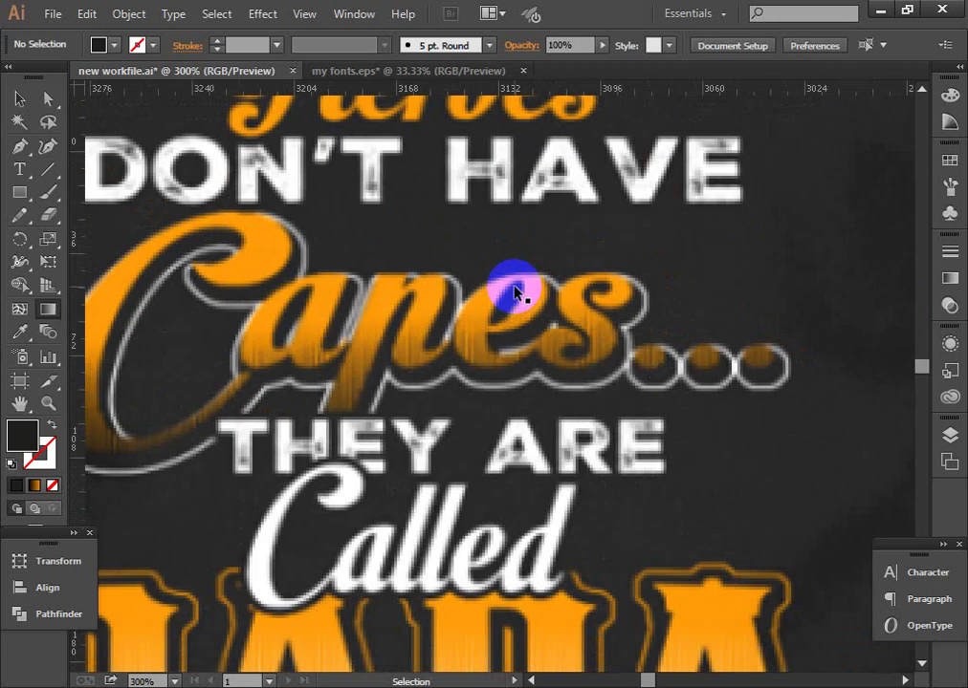
{"action": "scroll", "coordinate": [514, 287], "scroll_direction": "down", "scroll_amount": 3}
{"action": "scroll", "coordinate": [511, 282], "scroll_direction": "down", "scroll_amount": 1}
{"action": "mouse_move", "coordinate": [680, 281]}
{"action": "left_mouse_down"}
{"action": "mouse_move", "coordinate": [501, 316]}
{"action": "mouse_move", "coordinate": [389, 269]}
{"action": "mouse_move", "coordinate": [465, 298]}
{"action": "left_mouse_up"}
{"action": "left_click", "coordinate": [501, 216]}
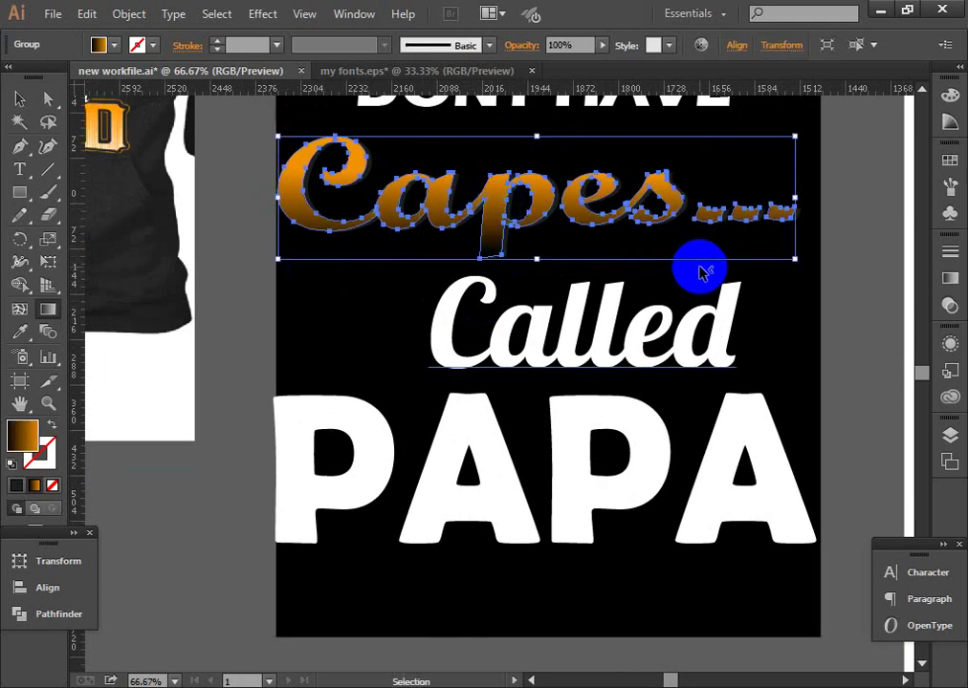
{"action": "left_click", "coordinate": [574, 306]}
{"action": "left_click", "coordinate": [501, 216]}
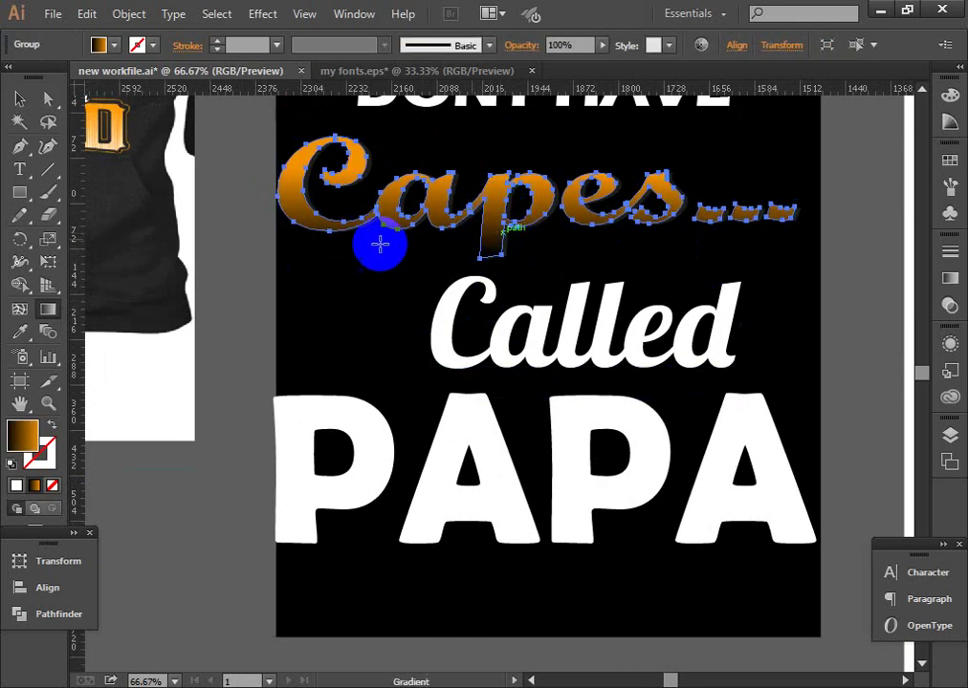
{"action": "left_click", "coordinate": [128, 13]}
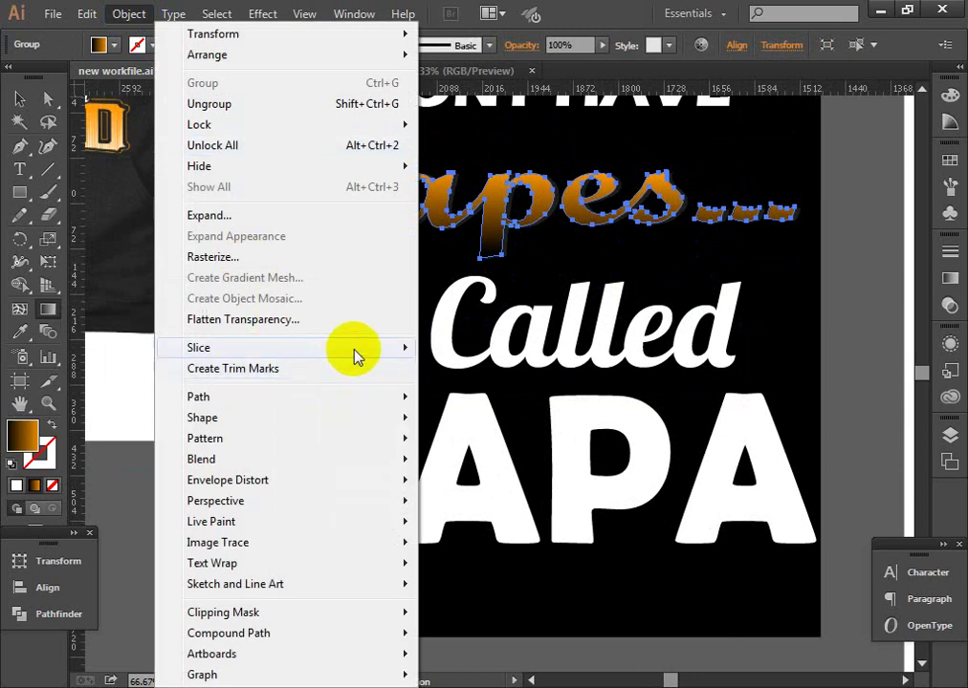
{"action": "mouse_move", "coordinate": [198, 396]}
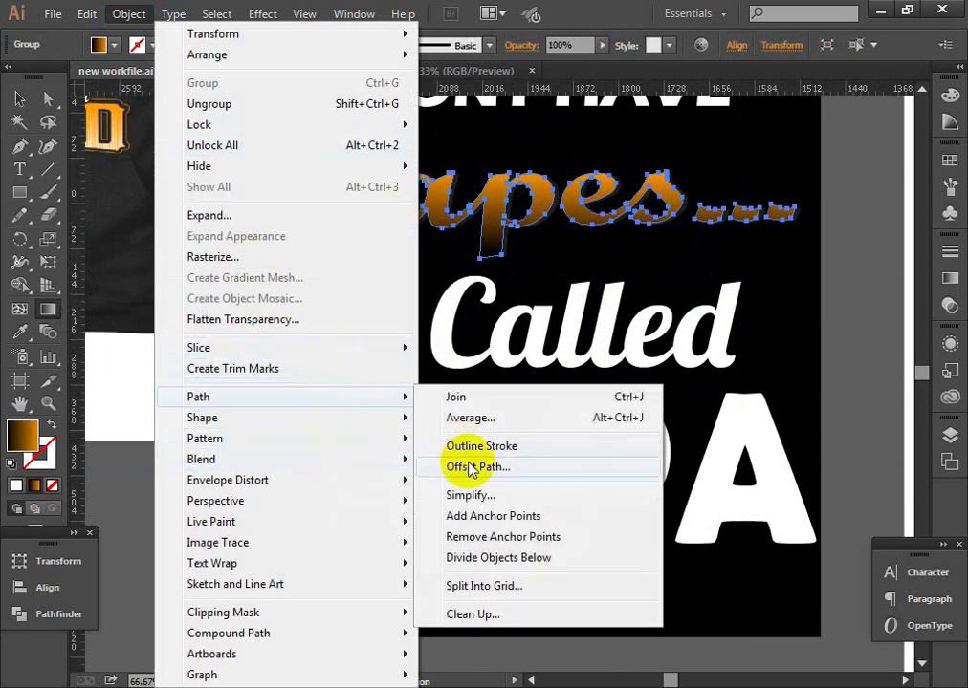
{"action": "left_click", "coordinate": [476, 466]}
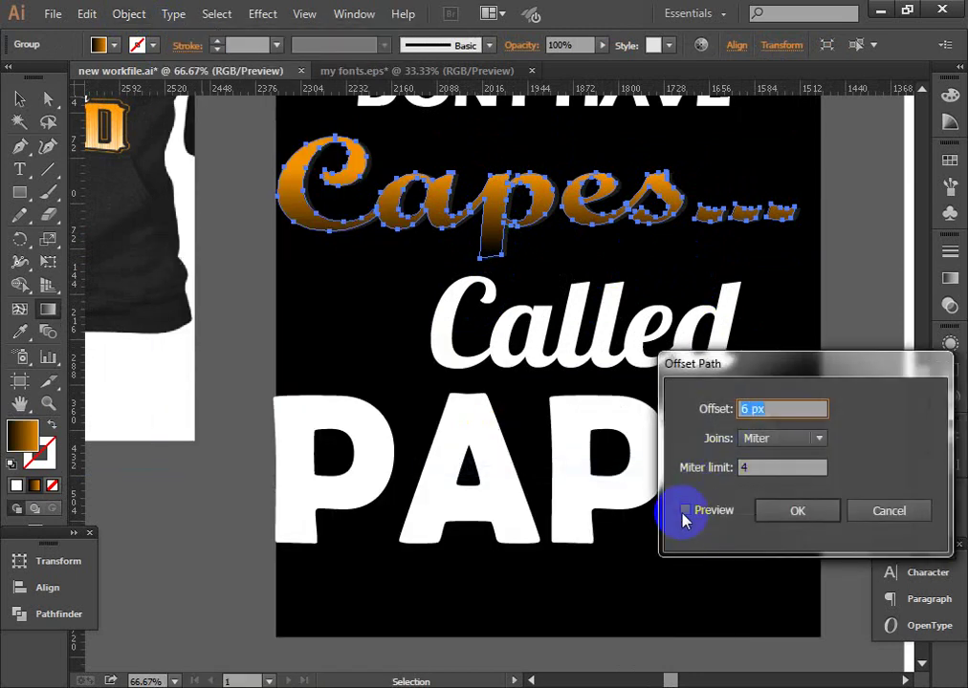
{"action": "left_click", "coordinate": [685, 510]}
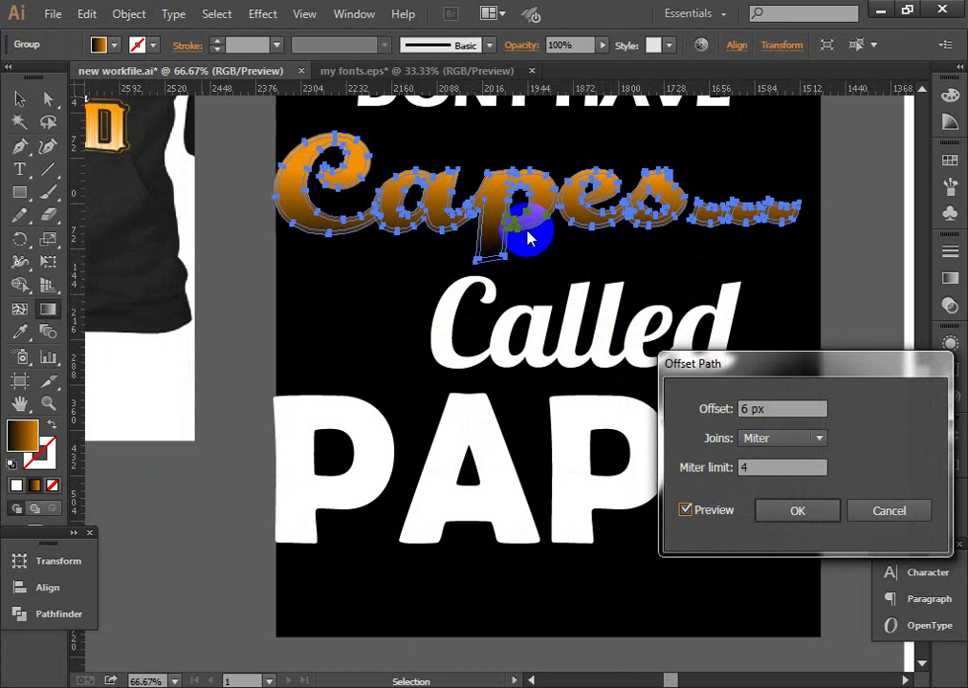
{"action": "left_click", "coordinate": [685, 511]}
{"action": "left_click", "coordinate": [686, 511]}
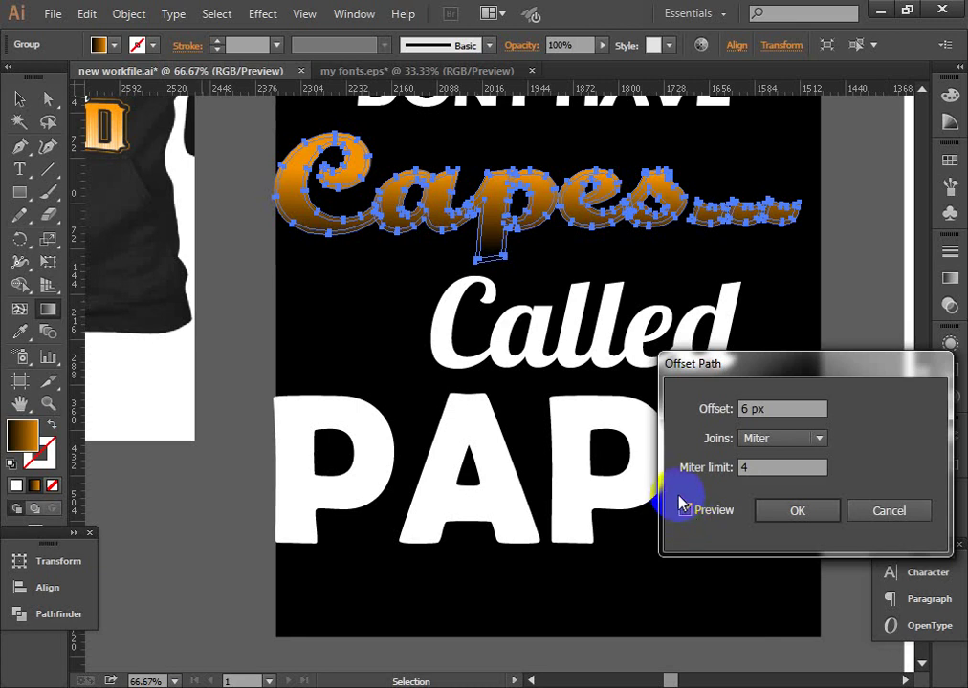
{"action": "left_click", "coordinate": [686, 512]}
{"action": "left_click", "coordinate": [685, 512]}
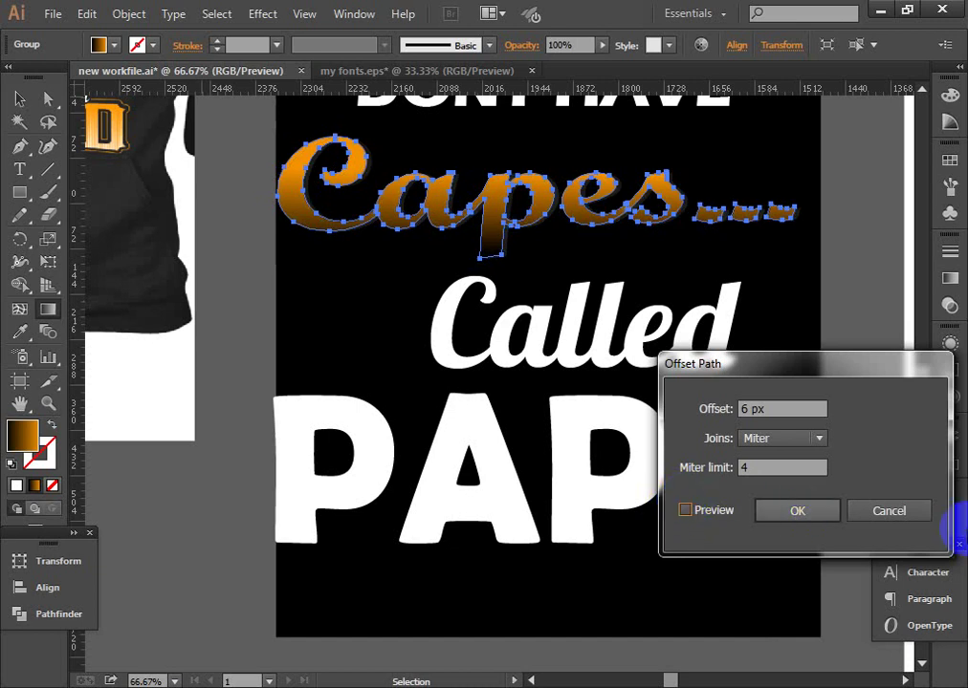
{"action": "left_click", "coordinate": [871, 512]}
{"action": "key", "text": "g"}
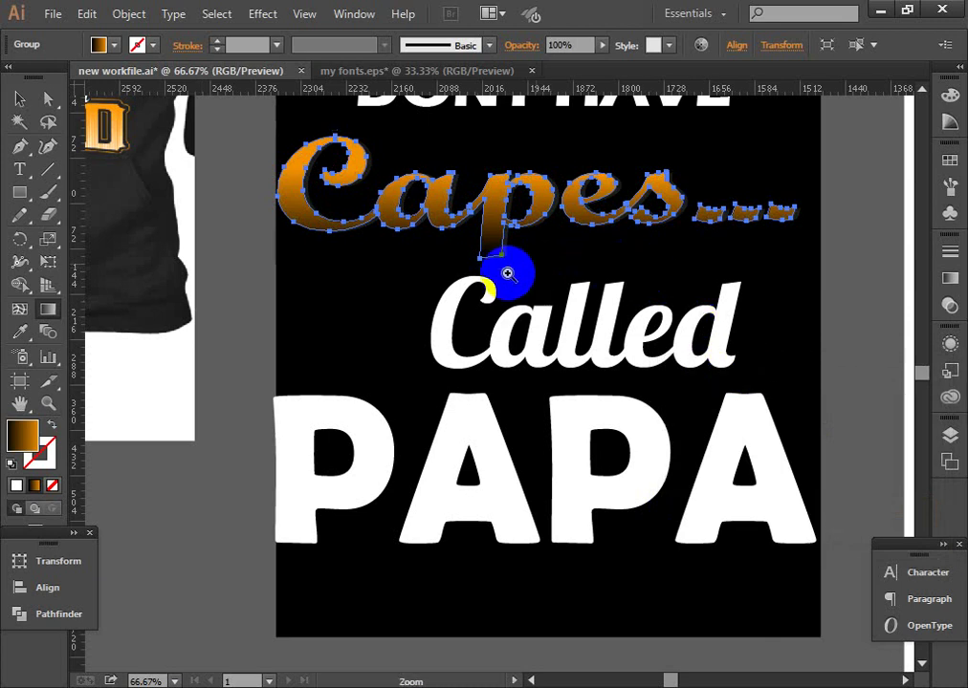
{"action": "left_click", "coordinate": [503, 274], "text": "ctrl"}
{"action": "left_click", "coordinate": [490, 275], "text": "ctrl"}
{"action": "left_click_drag", "start_coordinate": [439, 402], "coordinate": [583, 362]}
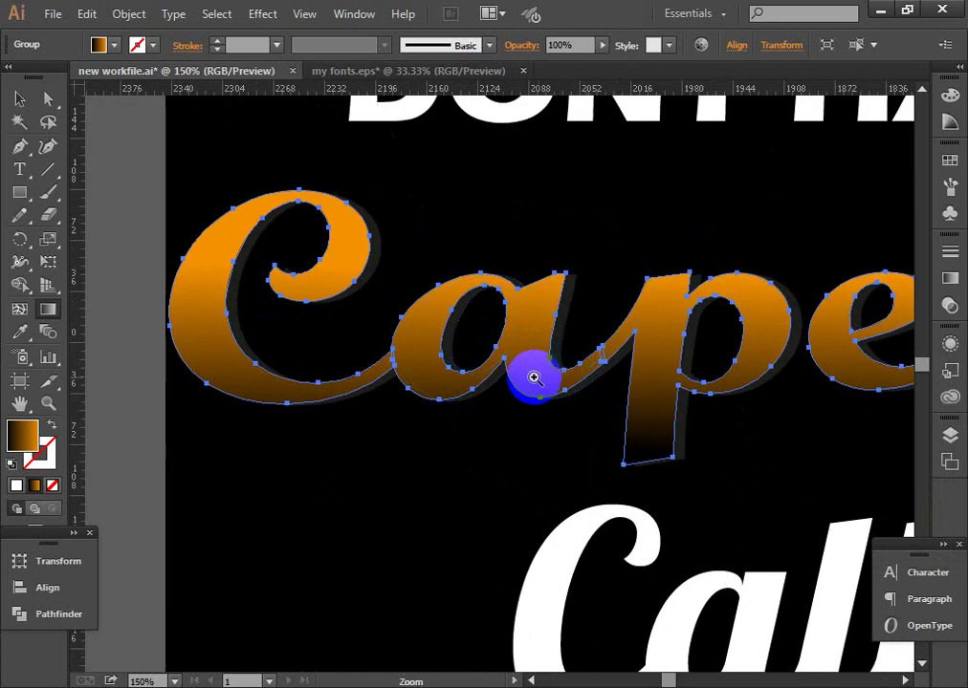
{"action": "left_click", "coordinate": [512, 356], "text": "ctrl"}
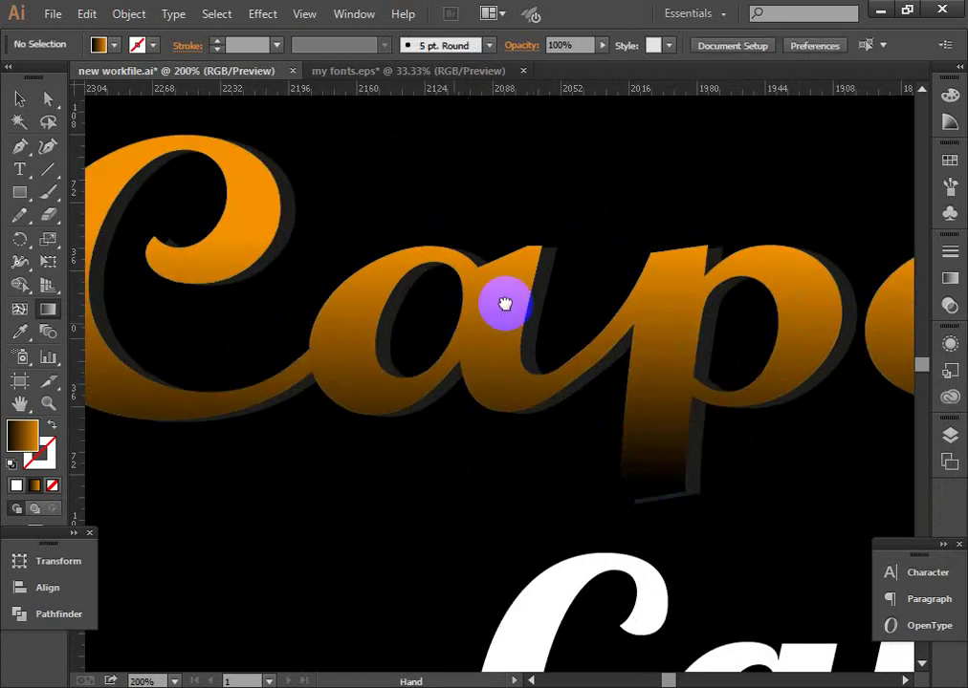
{"action": "left_click_drag", "start_coordinate": [503, 304], "coordinate": [565, 272]}
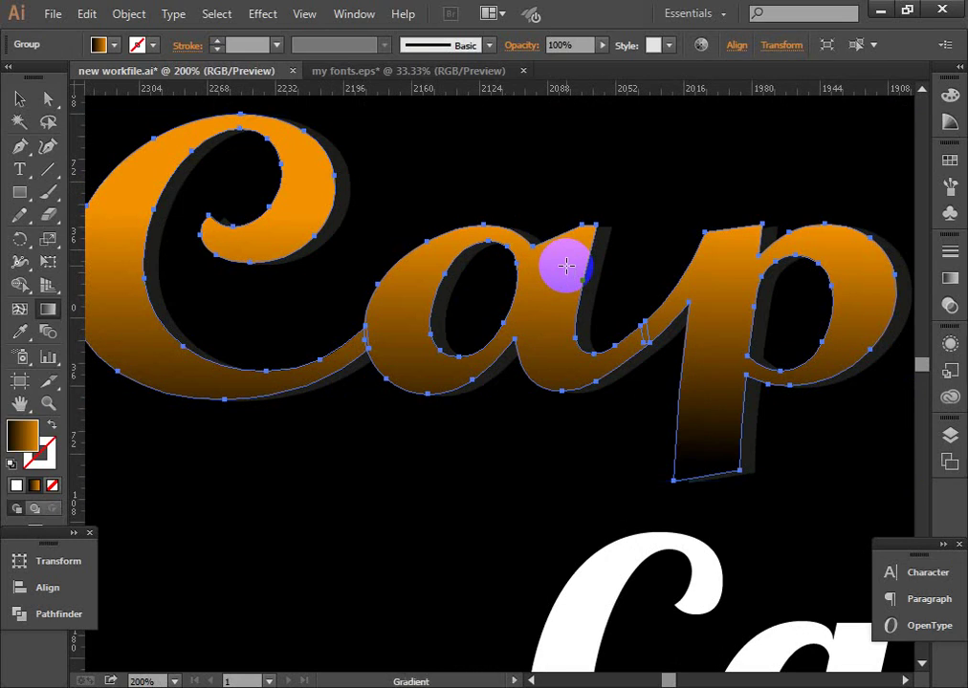
{"action": "key", "text": "v"}
{"action": "left_click_drag", "start_coordinate": [319, 177], "coordinate": [346, 191]}
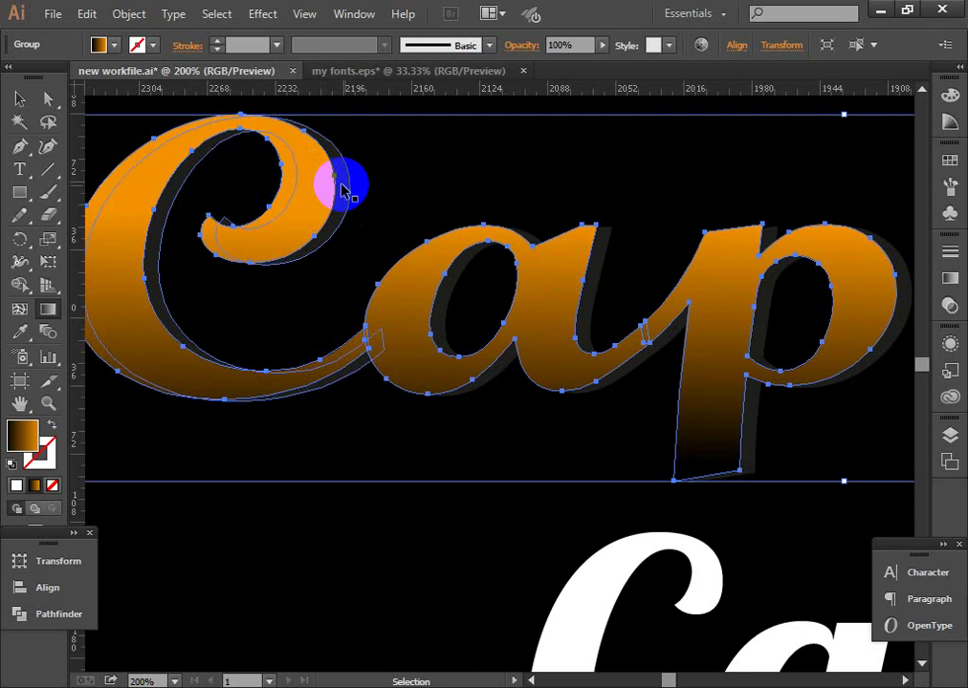
{"action": "key", "text": "g"}
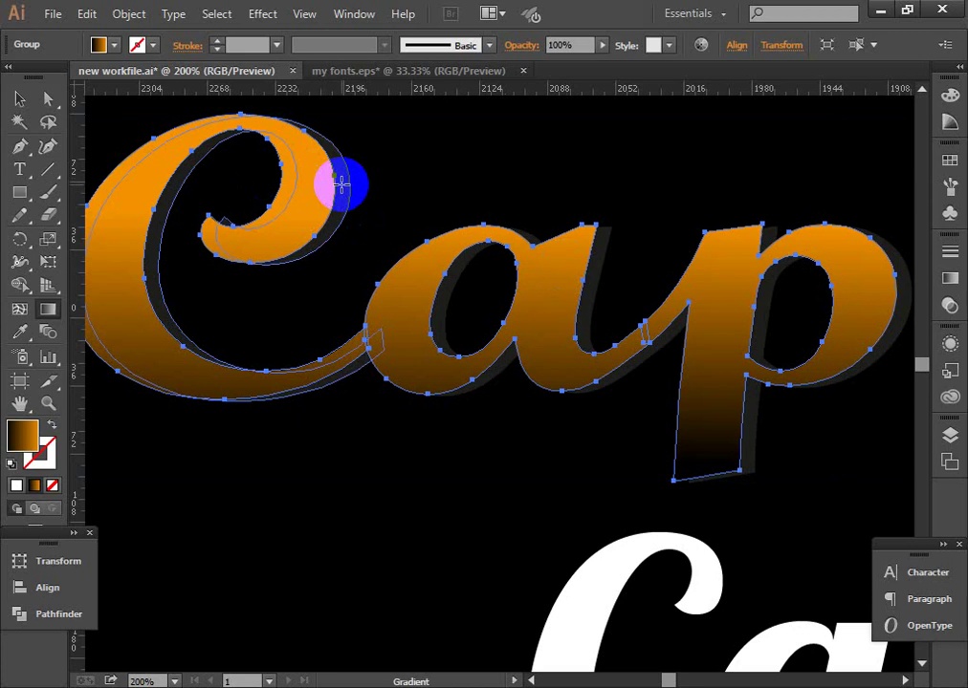
{"action": "key", "text": "v"}
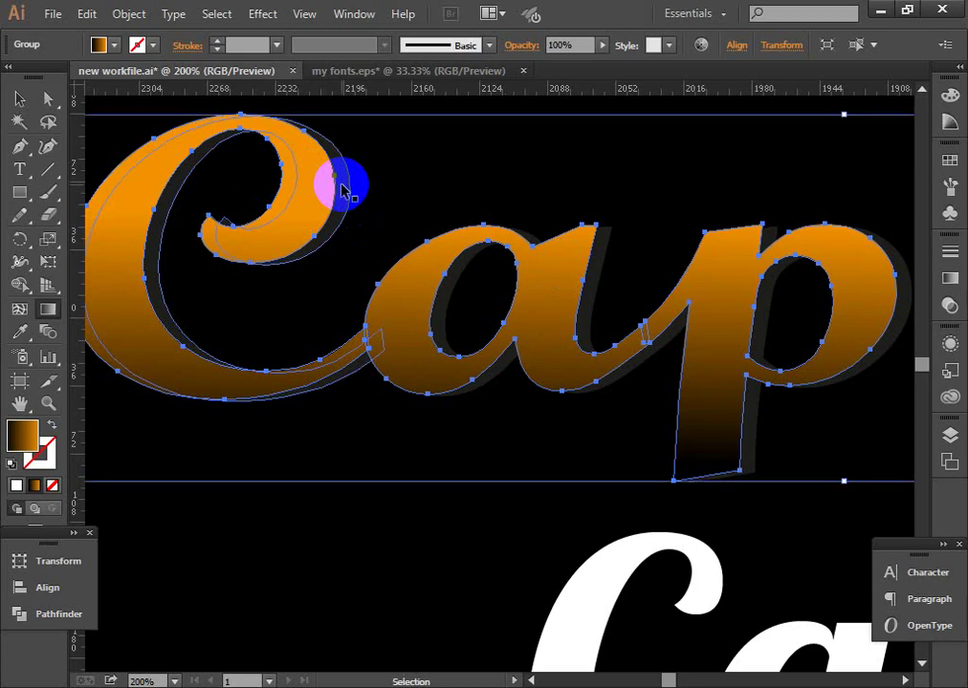
{"action": "key", "text": "g"}
{"action": "key", "text": "v"}
{"action": "key", "text": "ctrl+shift+bracketleft"}
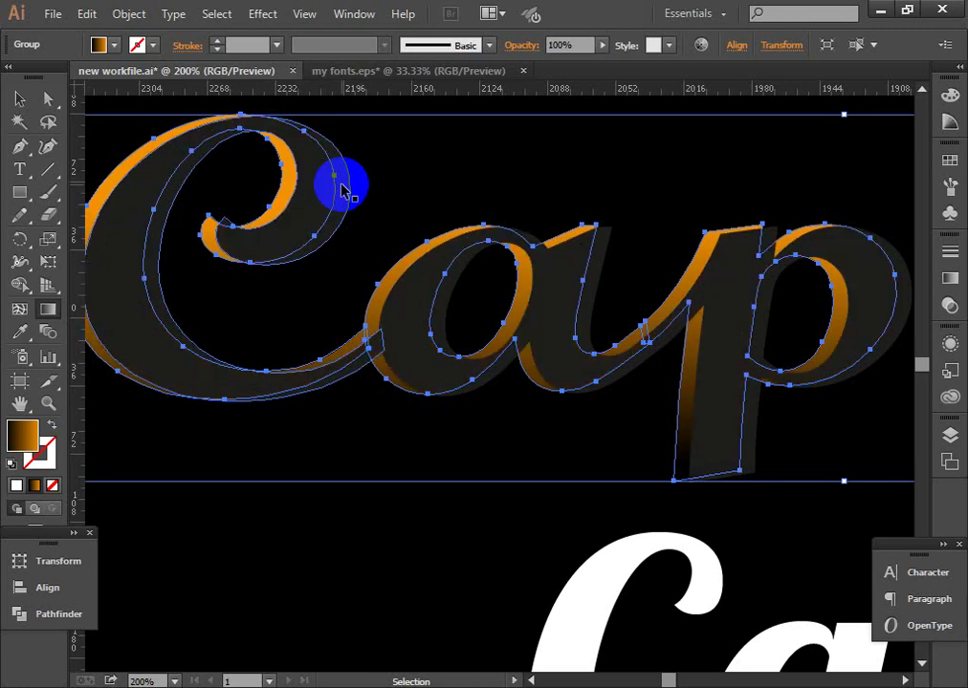
{"action": "key", "text": "ctrl+z"}
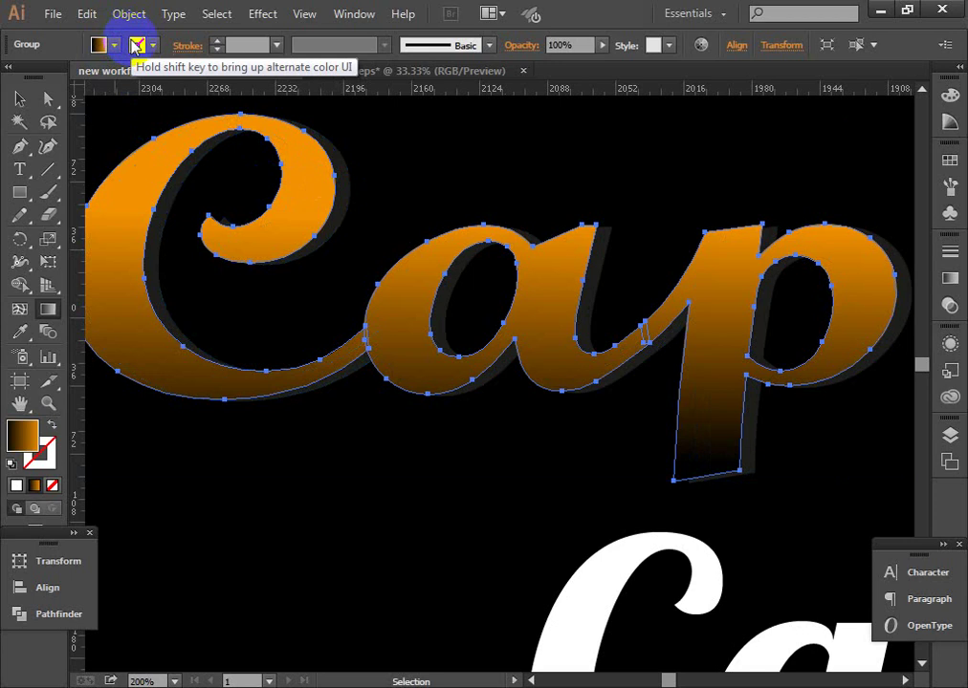
Fill the back copy with white and nudge it two steps right
{"action": "left_click", "coordinate": [950, 160]}
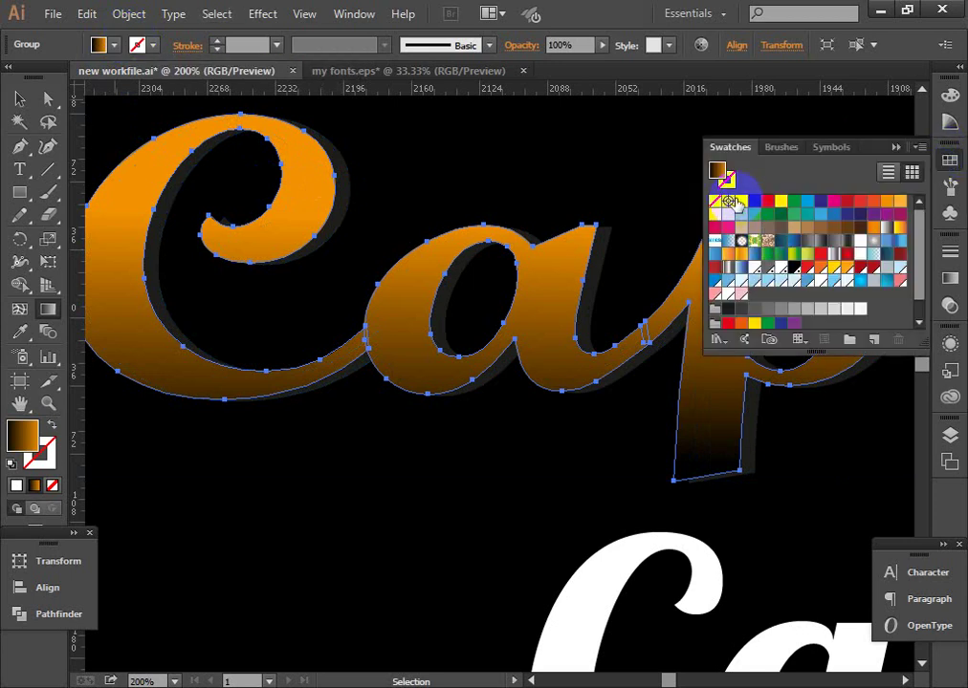
{"action": "left_click", "coordinate": [741, 203]}
{"action": "left_click", "coordinate": [899, 147]}
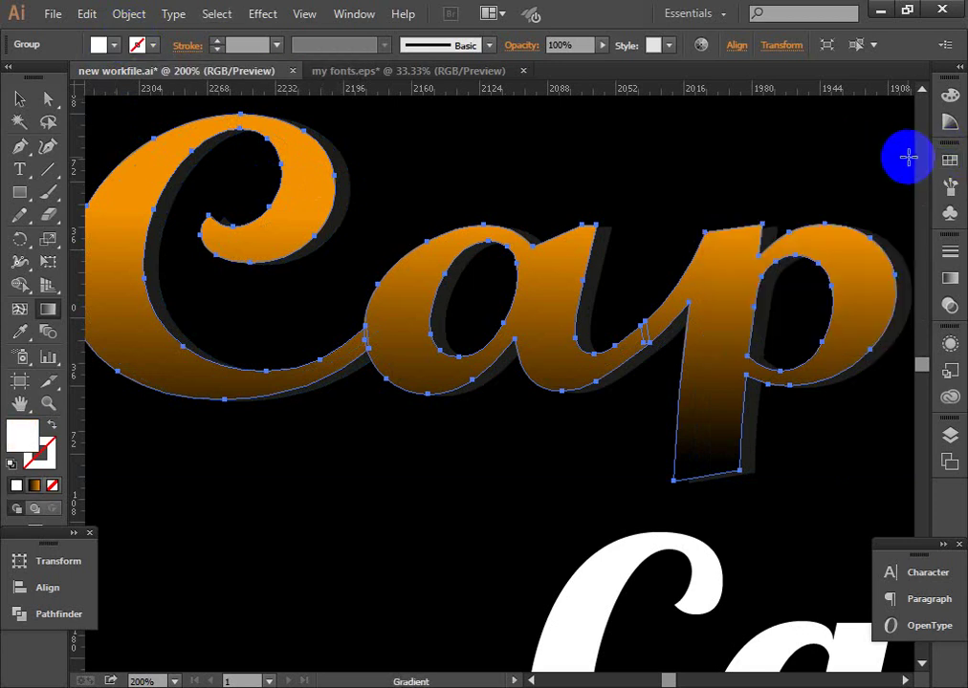
{"action": "key", "text": "Right"}
{"action": "key", "text": "Right"}
{"action": "key", "text": "Right"}
{"action": "key", "text": "Right"}
{"action": "key", "text": "Right"}
{"action": "key", "text": "Right"}
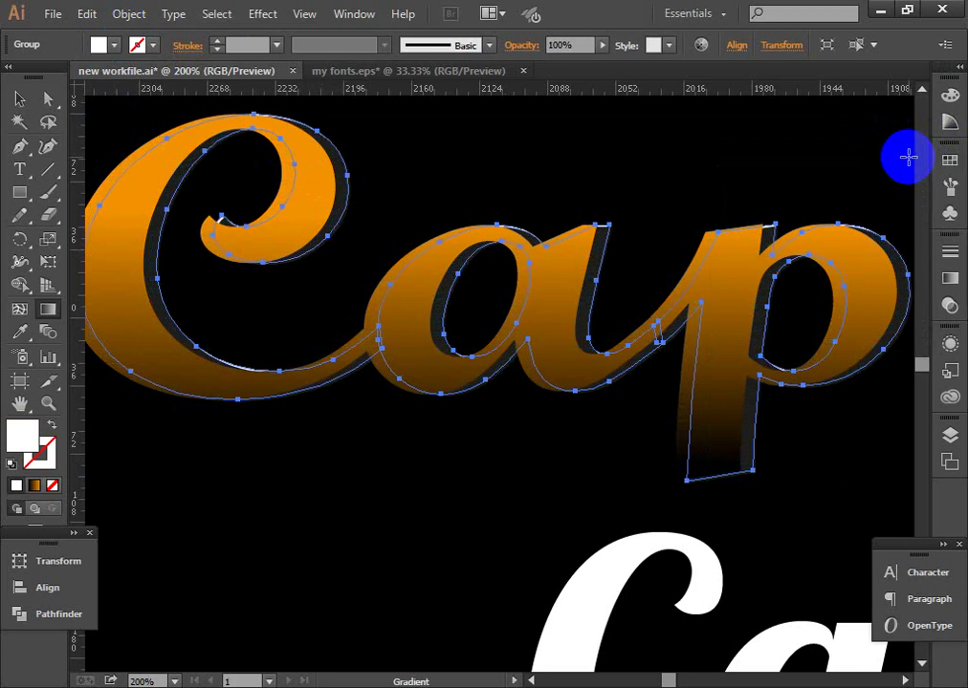
{"action": "key", "text": "Right"}
{"action": "key", "text": "Right"}
Nudge the orange letters left and right until only a thin black shadow shows
{"action": "key", "text": "v"}
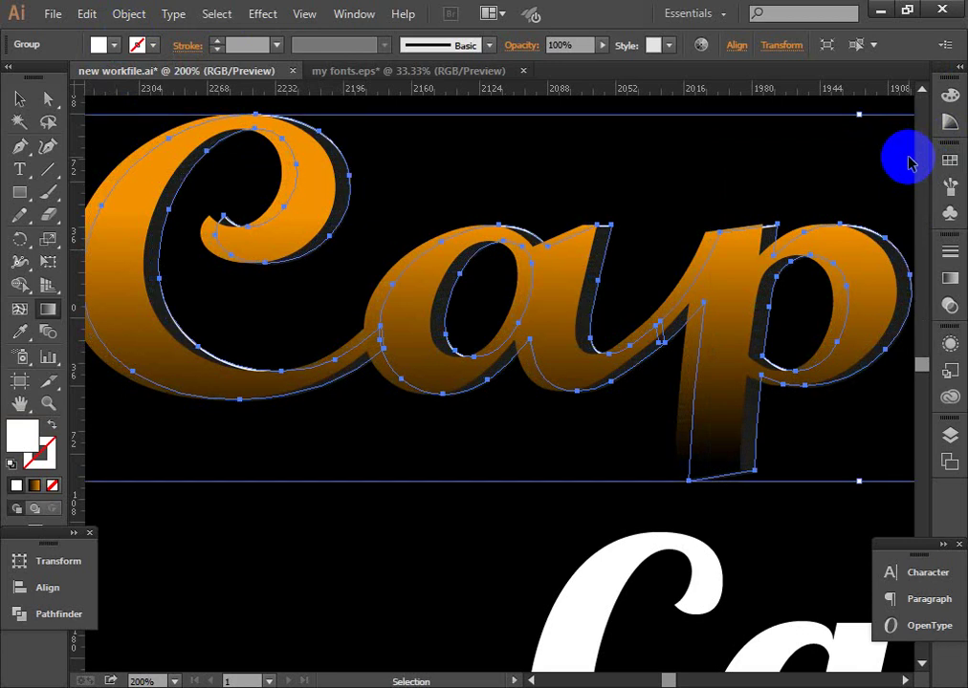
{"action": "key", "text": "g"}
{"action": "key", "text": "Left"}
{"action": "key", "text": "Left"}
{"action": "key", "text": "Left"}
{"action": "key", "text": "Left"}
{"action": "key", "text": "Left"}
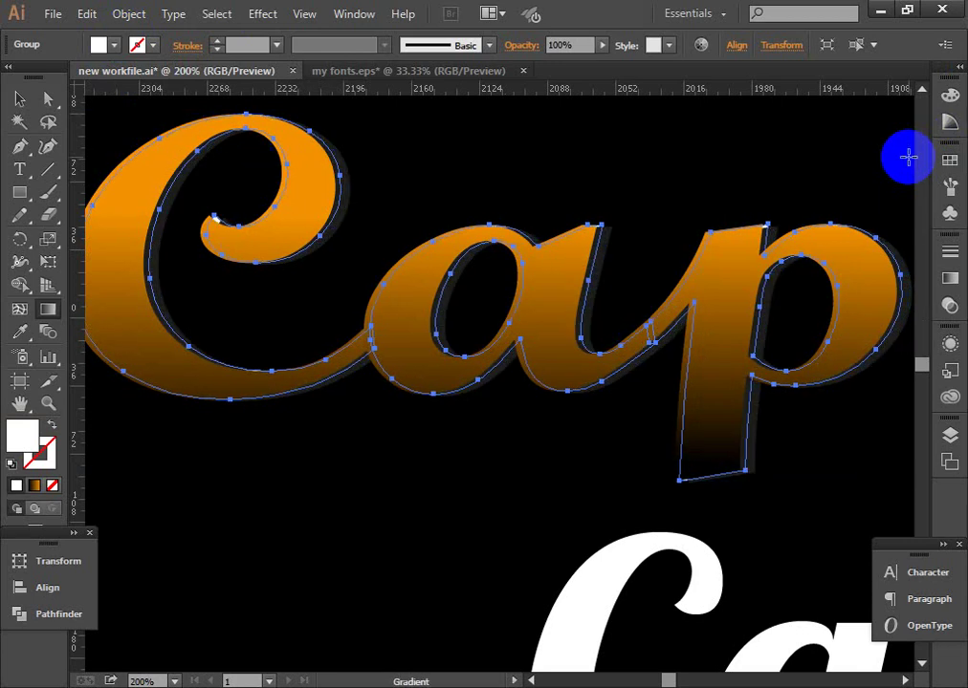
{"action": "key", "text": "Left"}
{"action": "key", "text": "Left"}
{"action": "key", "text": "Left"}
{"action": "key", "text": "Left"}
{"action": "key", "text": "Left"}
{"action": "key", "text": "Left"}
{"action": "key", "text": "Left"}
{"action": "key", "text": "Left"}
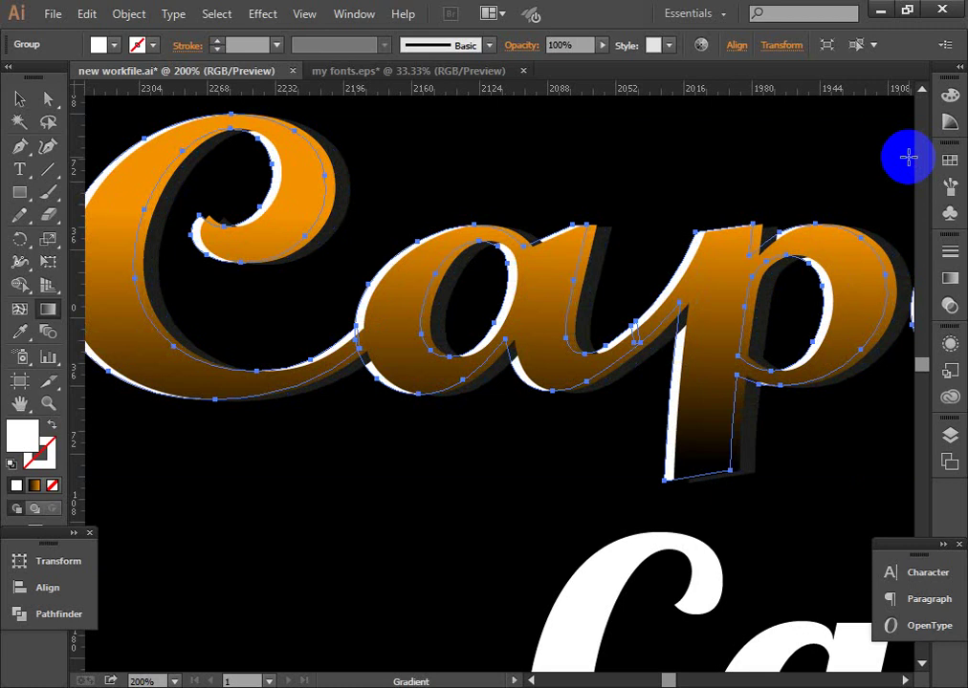
{"action": "key", "text": "Right"}
{"action": "key", "text": "Right"}
{"action": "key", "text": "Right"}
{"action": "key", "text": "Right"}
{"action": "key", "text": "Right"}
{"action": "key", "text": "Right"}
{"action": "key", "text": "Right"}
{"action": "key", "text": "Right"}
{"action": "key", "text": "Right"}
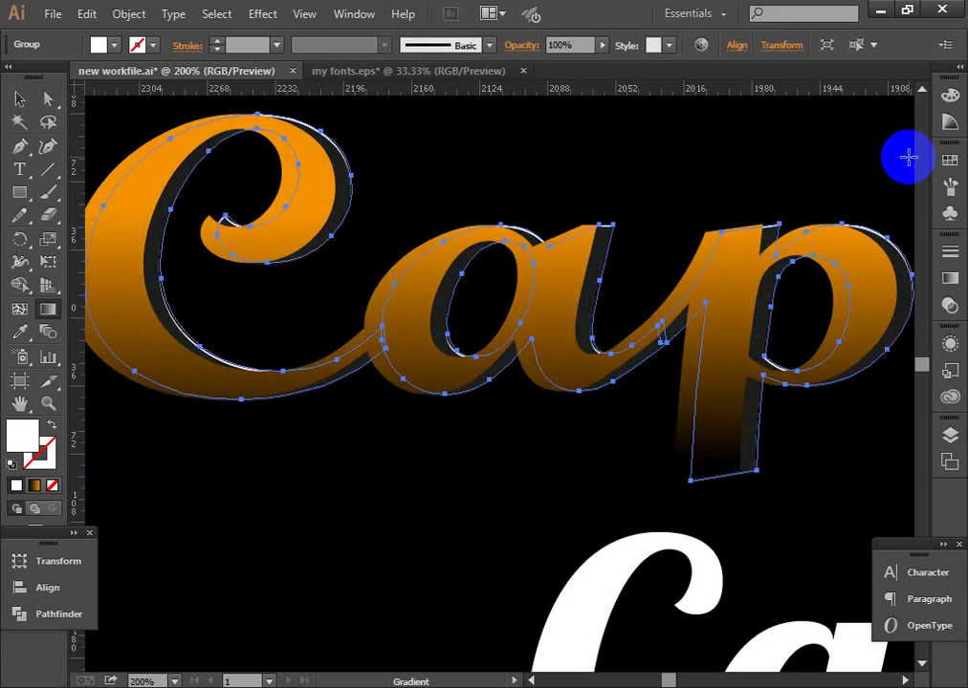
{"action": "key", "text": "Right"}
{"action": "key", "text": "Right"}
{"action": "key", "text": "Right"}
{"action": "key", "text": "Left"}
{"action": "key", "text": "Left"}
{"action": "key", "text": "Left"}
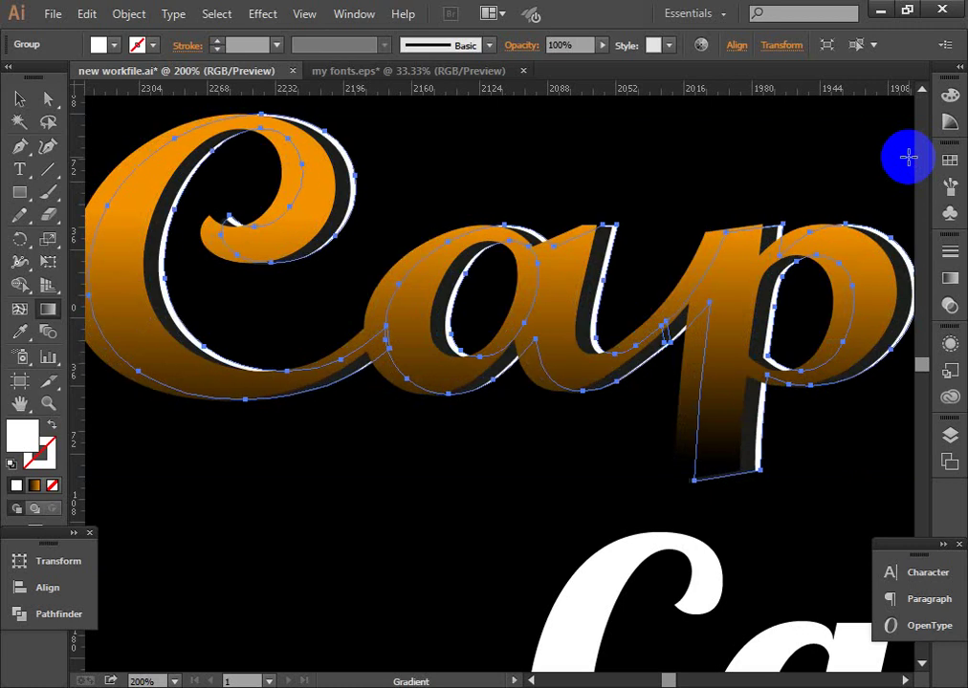
{"action": "key", "text": "Left"}
{"action": "key", "text": "Left"}
{"action": "key", "text": "Left"}
{"action": "key", "text": "Left"}
{"action": "key", "text": "Left"}
{"action": "key", "text": "Left"}
{"action": "key", "text": "Left"}
{"action": "key", "text": "Left"}
{"action": "key", "text": "Left"}
{"action": "key", "text": "Left"}
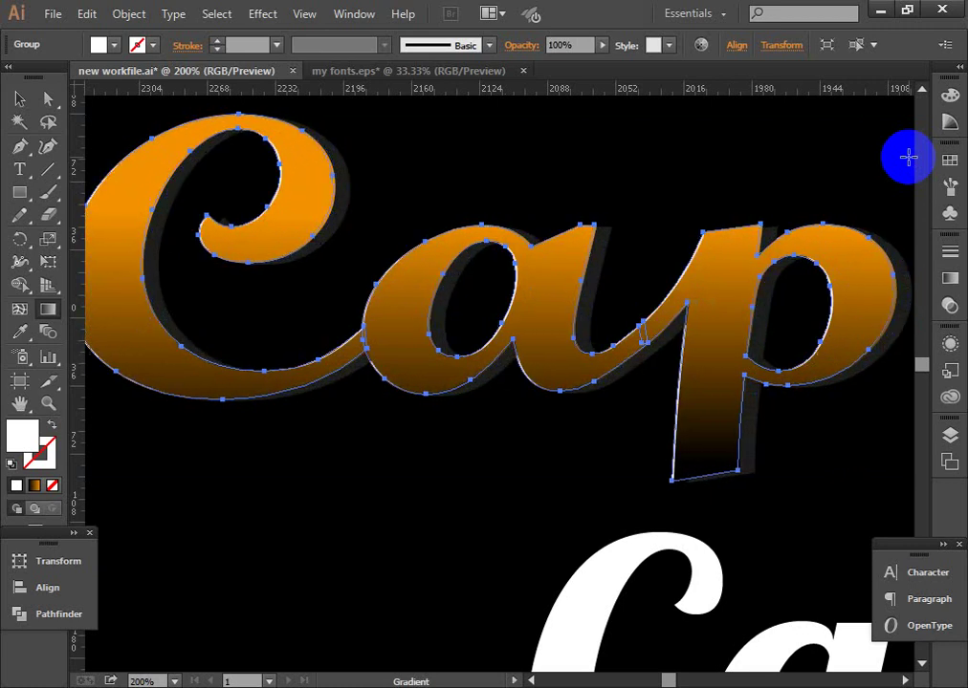
{"action": "key", "text": "Right"}
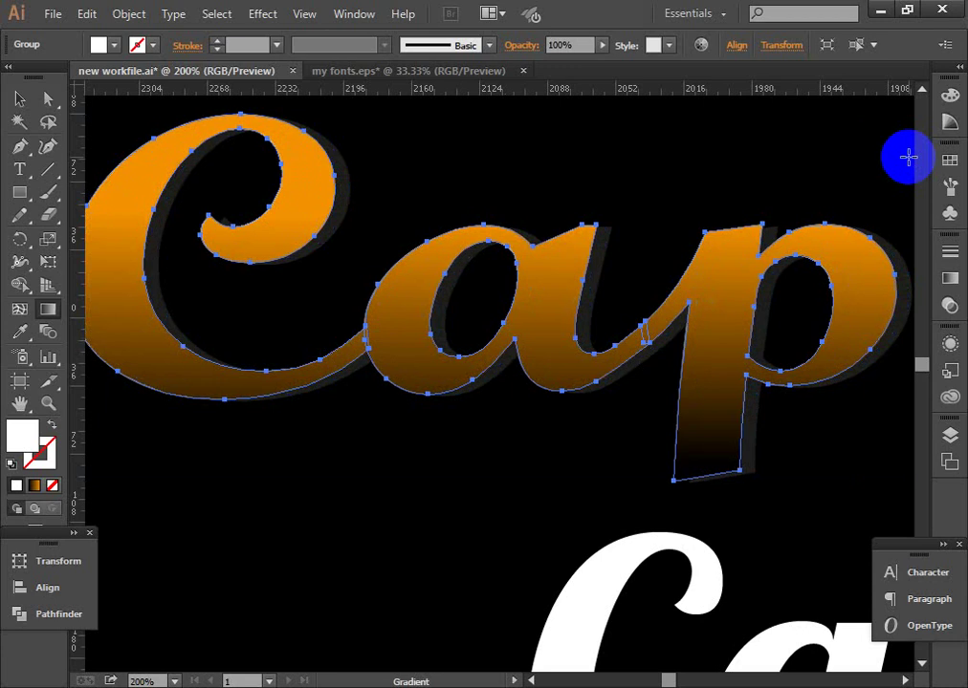
{"action": "left_click", "coordinate": [514, 263], "text": "ctrl+alt"}
Zoom out to bring Capes into view, undoing an accidental resize of the lettering
{"action": "left_click", "coordinate": [479, 314], "text": "ctrl+alt"}
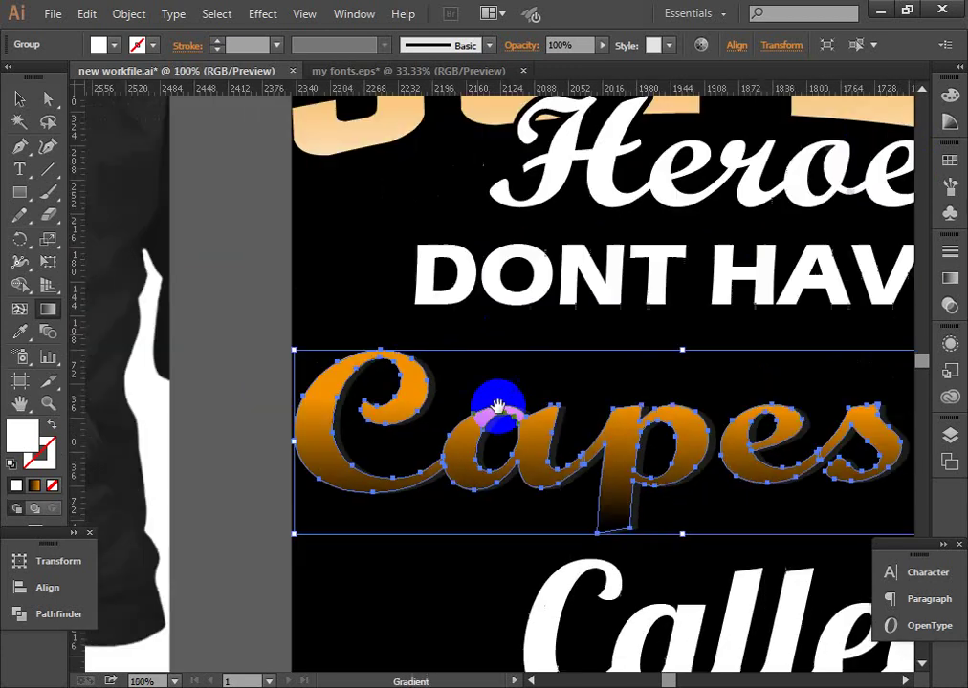
{"action": "left_click", "coordinate": [483, 403], "text": "ctrl+alt"}
{"action": "left_click_drag", "start_coordinate": [458, 404], "coordinate": [354, 196]}
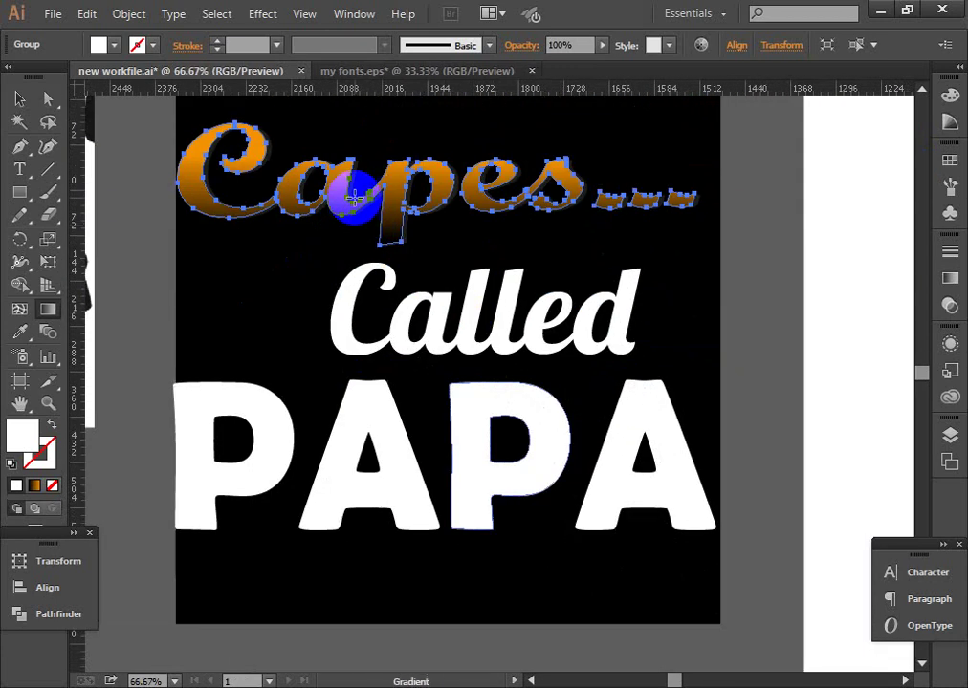
{"action": "key", "text": "v"}
{"action": "mouse_move", "coordinate": [181, 122]}
{"action": "left_mouse_down"}
{"action": "mouse_move", "coordinate": [698, 244]}
{"action": "mouse_move", "coordinate": [643, 234]}
{"action": "left_mouse_up"}
{"action": "key", "text": "ctrl+z"}
{"action": "key", "text": "g"}
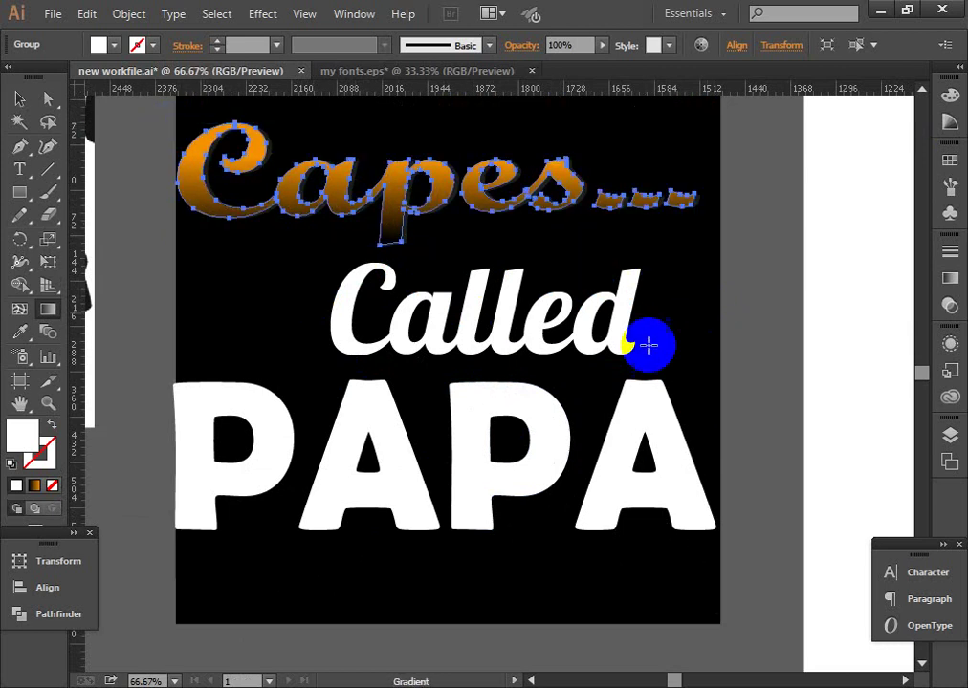
Move the Capes lettering down-left off the artboard onto empty pasteboard
{"action": "key", "text": "ctrl+minus"}
{"action": "left_click_drag", "start_coordinate": [408, 313], "coordinate": [449, 345]}
{"action": "key", "text": "v"}
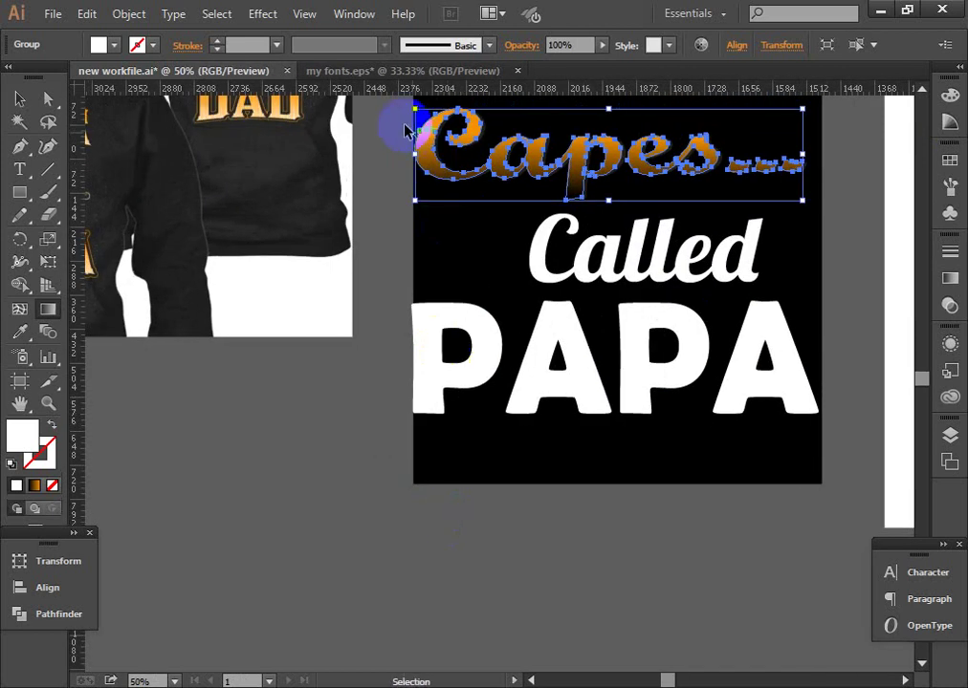
{"action": "left_click_drag", "start_coordinate": [431, 163], "coordinate": [170, 552]}
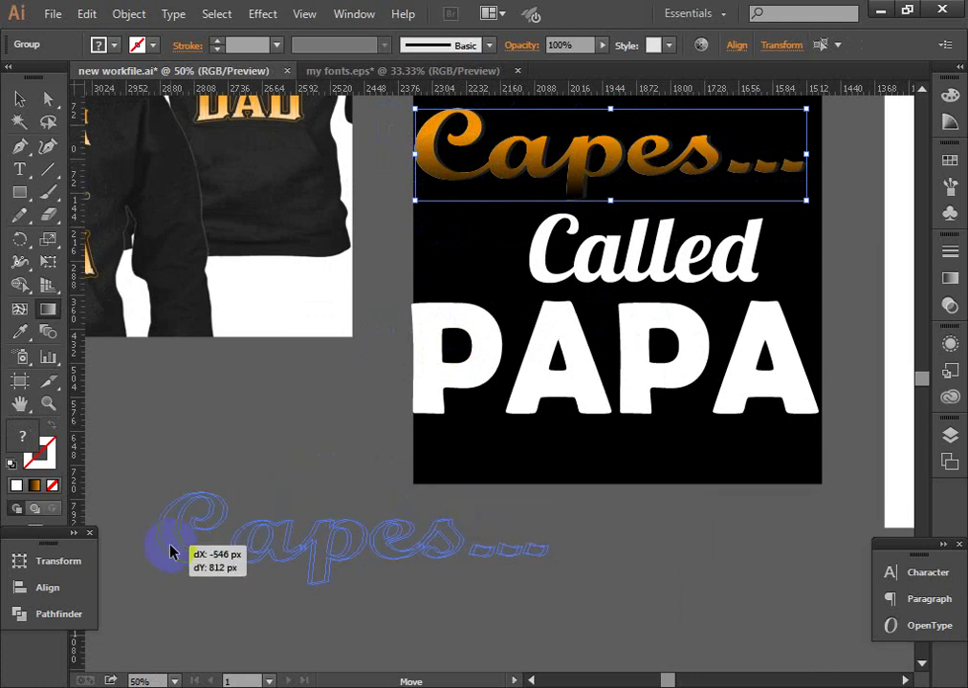
{"action": "left_click", "coordinate": [273, 432]}
Zoom in on the moved letters and delete their black and white copies
{"action": "key", "text": "z"}
{"action": "left_click", "coordinate": [313, 533]}
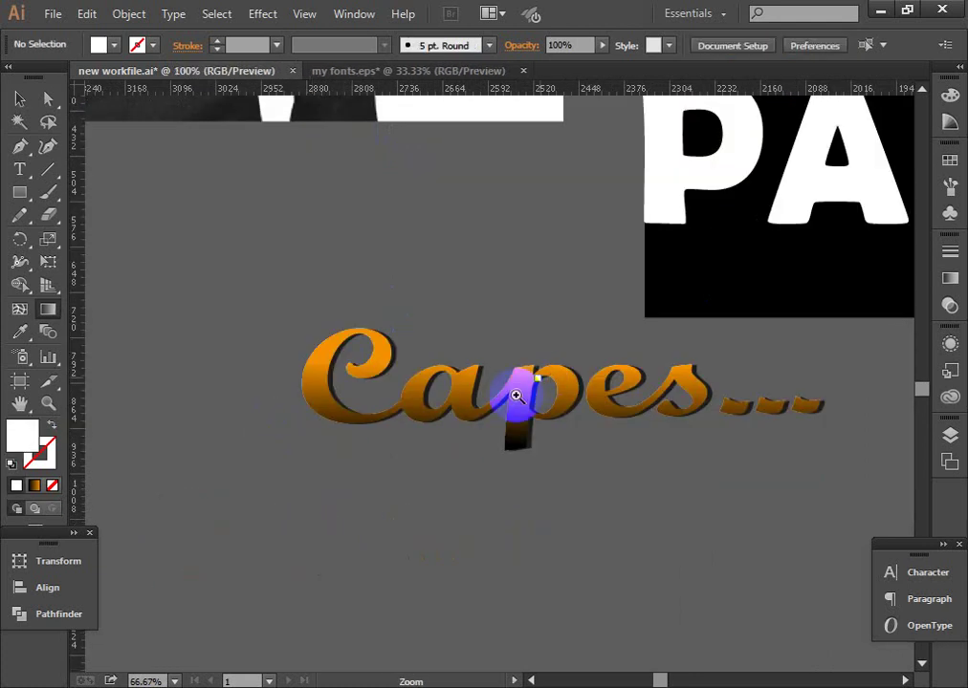
{"action": "left_click", "coordinate": [516, 395]}
{"action": "left_click", "coordinate": [471, 421]}
{"action": "key", "text": "v"}
{"action": "mouse_move", "coordinate": [383, 335]}
{"action": "left_mouse_down"}
{"action": "mouse_move", "coordinate": [600, 367]}
{"action": "mouse_move", "coordinate": [627, 541]}
{"action": "left_mouse_up"}
{"action": "left_click", "coordinate": [631, 335]}
{"action": "key", "text": "g"}
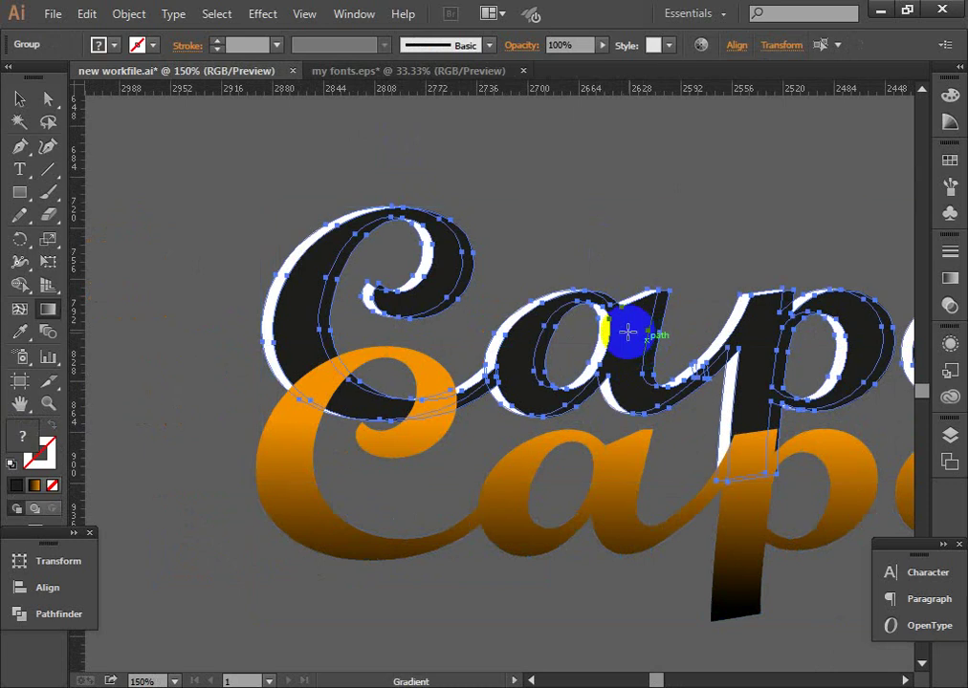
{"action": "key", "text": "Delete"}
Move the orange Capes lettering back up-left and copy it
{"action": "key", "text": "v"}
{"action": "left_click_drag", "start_coordinate": [627, 485], "coordinate": [524, 329]}
{"action": "key", "text": "g"}
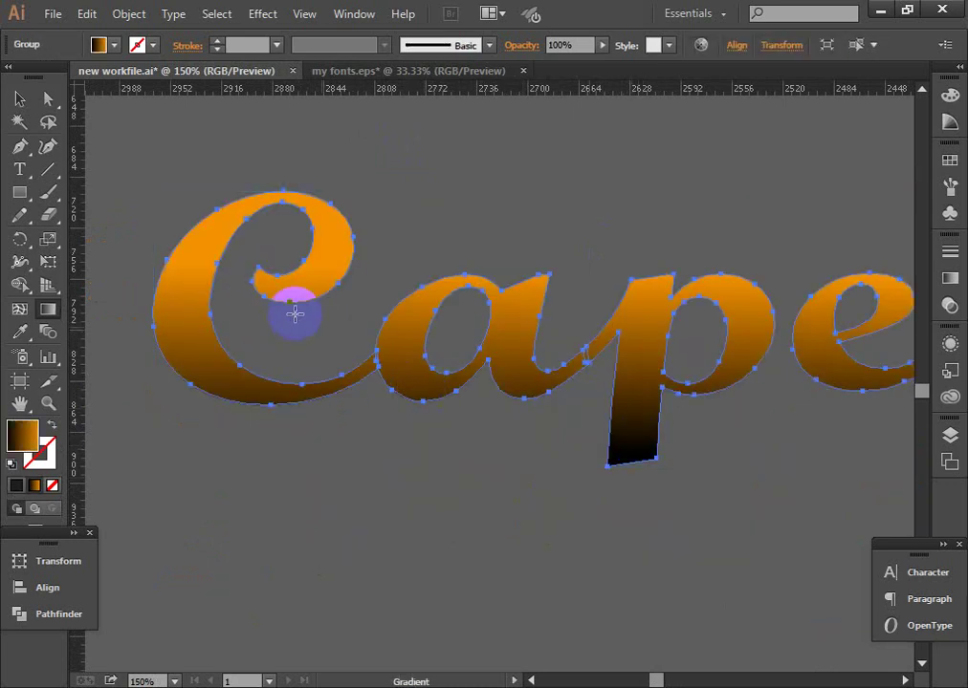
{"action": "left_click", "coordinate": [86, 14]}
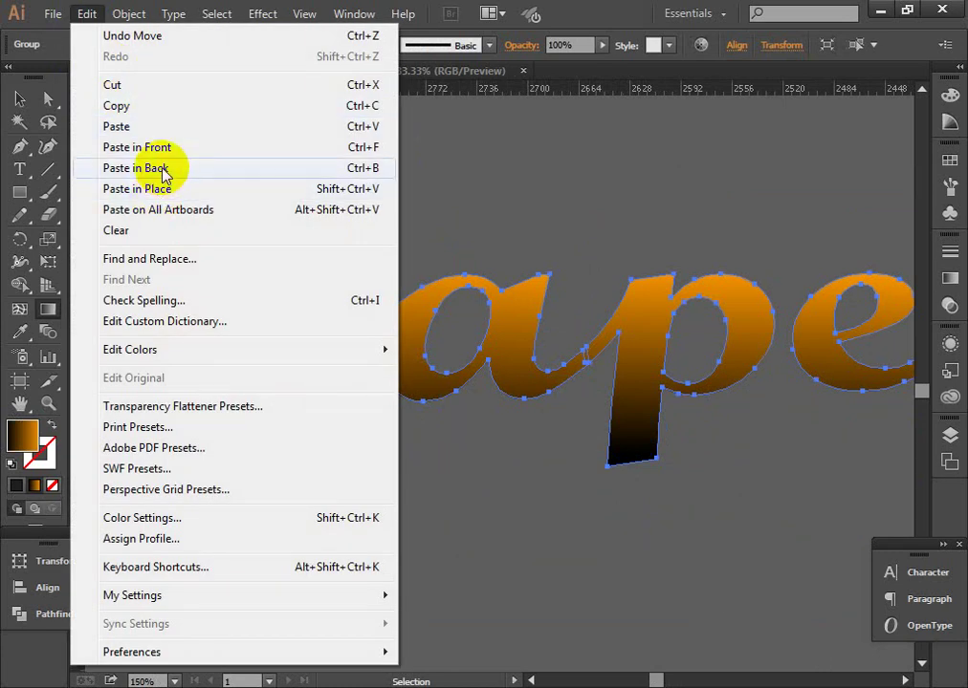
Paste a copy behind the orange letters and fill it with black
{"action": "left_click", "coordinate": [136, 168]}
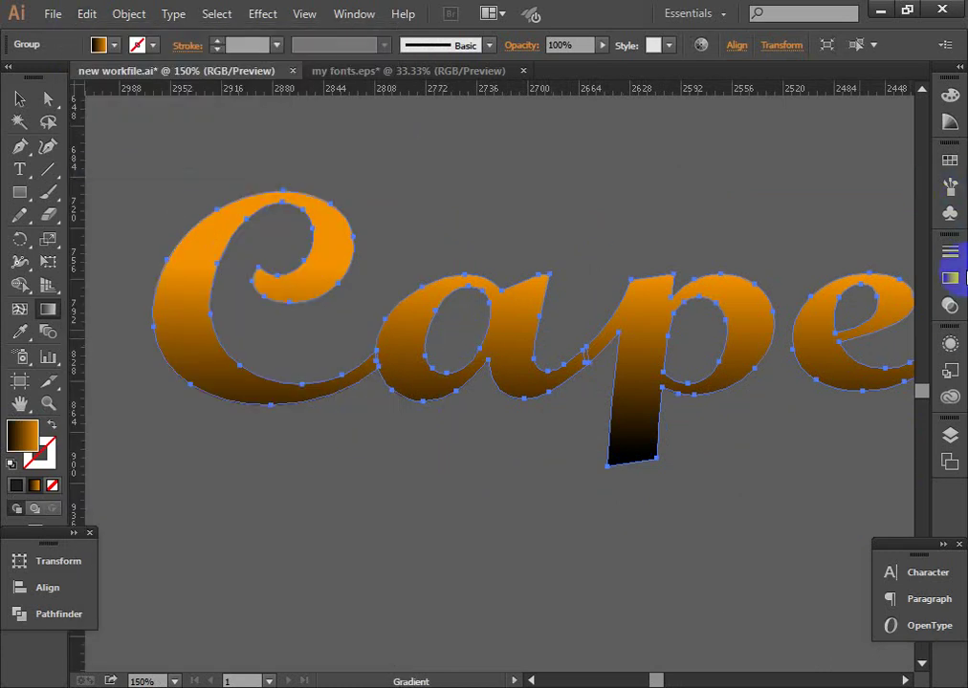
{"action": "left_click", "coordinate": [949, 161]}
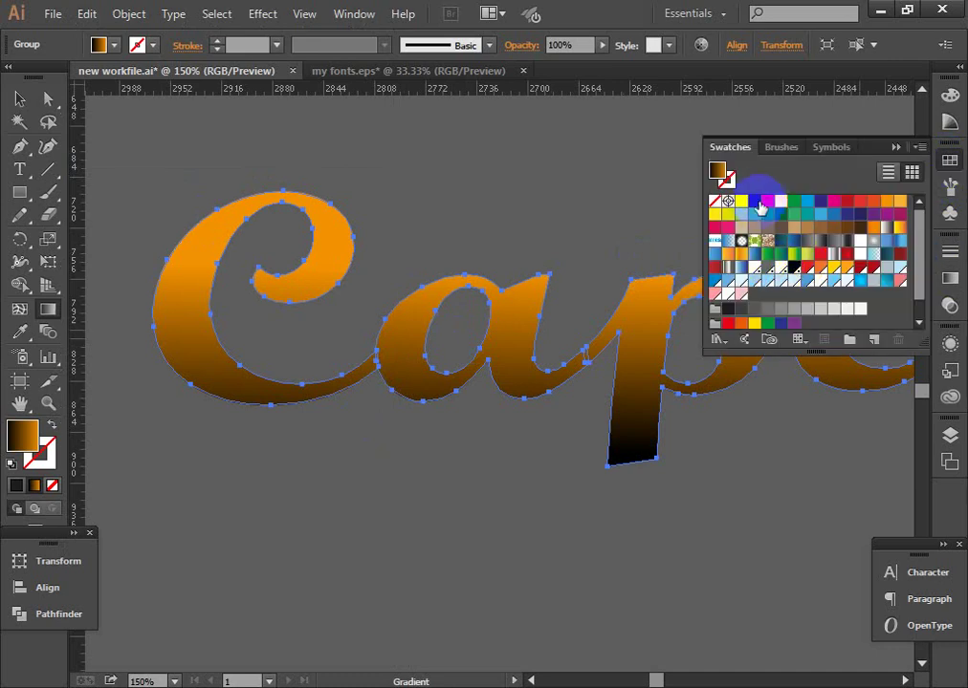
{"action": "left_click", "coordinate": [754, 205]}
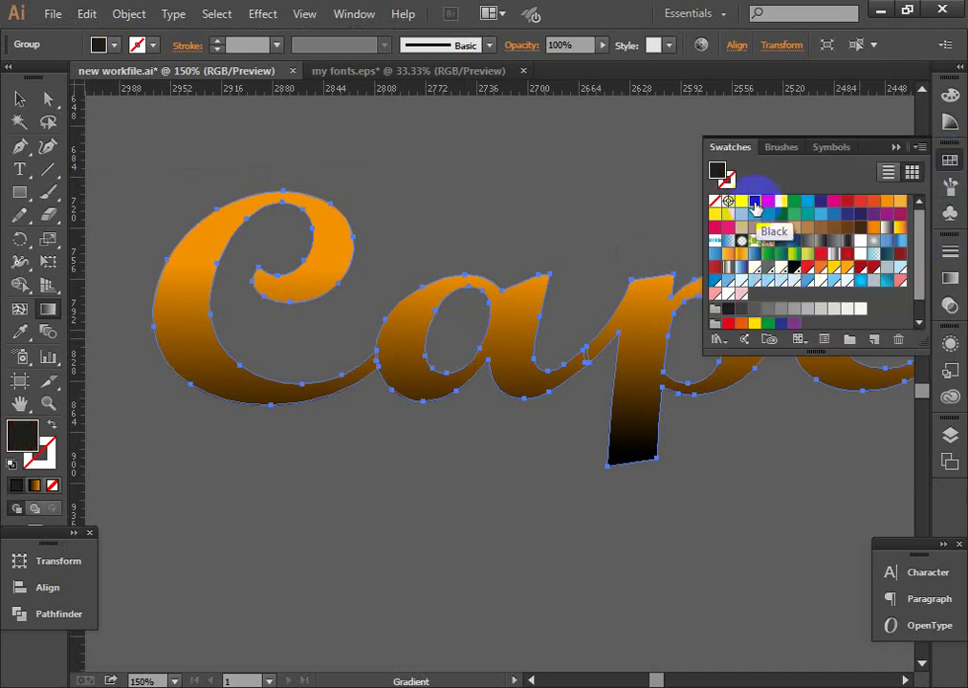
{"action": "left_click", "coordinate": [894, 147]}
Offset the black copy three steps right and two down as a drop shadow
{"action": "key", "text": "Right"}
{"action": "key", "text": "Right"}
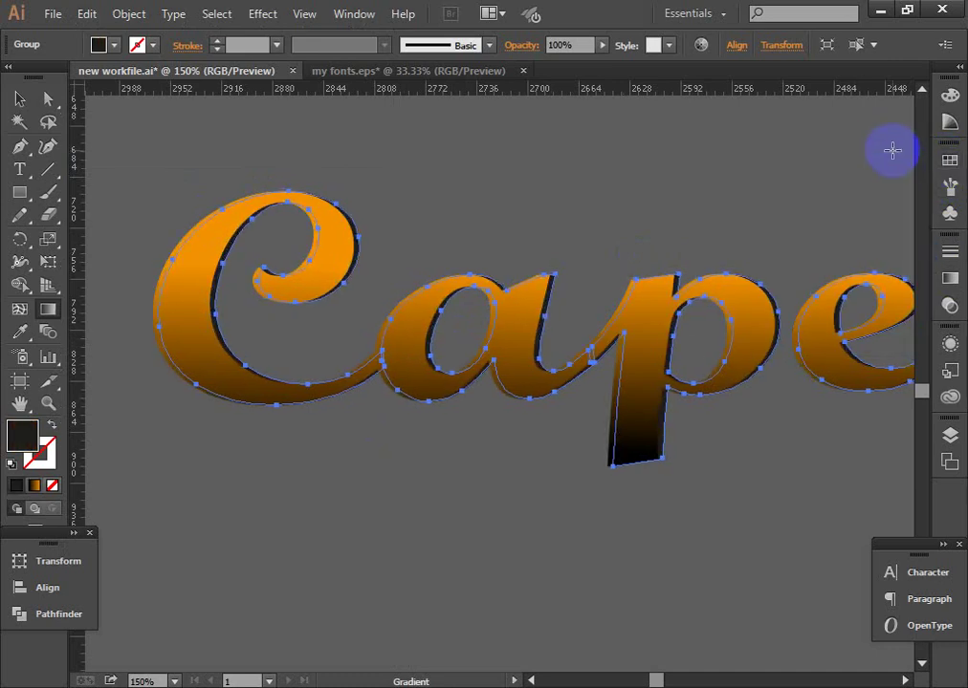
{"action": "key", "text": "Right"}
{"action": "key", "text": "Right"}
{"action": "key", "text": "Right"}
{"action": "key", "text": "Right"}
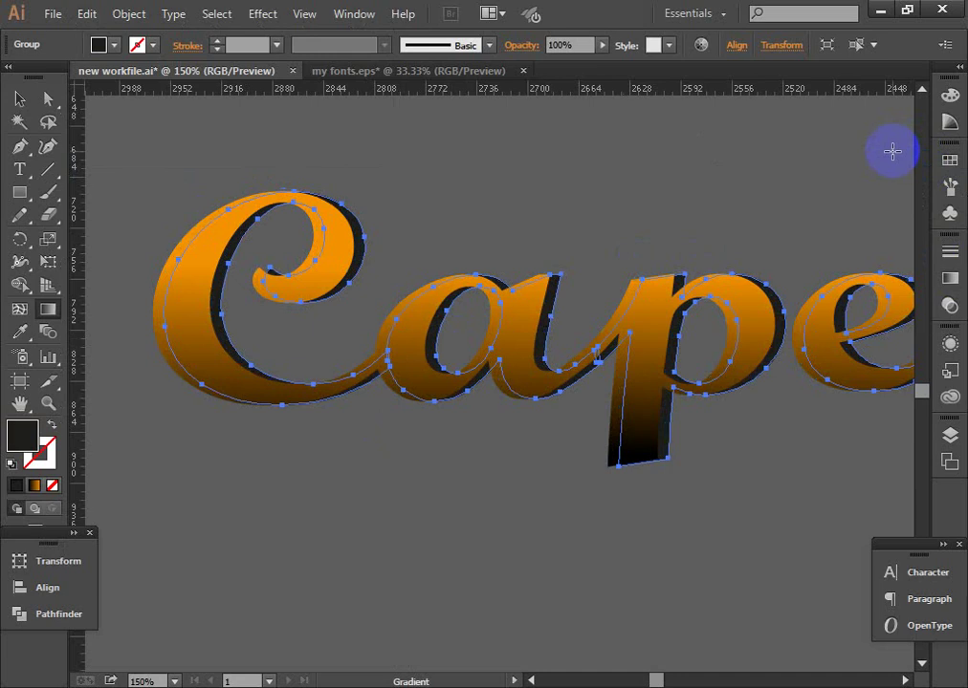
{"action": "key", "text": "Right"}
{"action": "key", "text": "Down"}
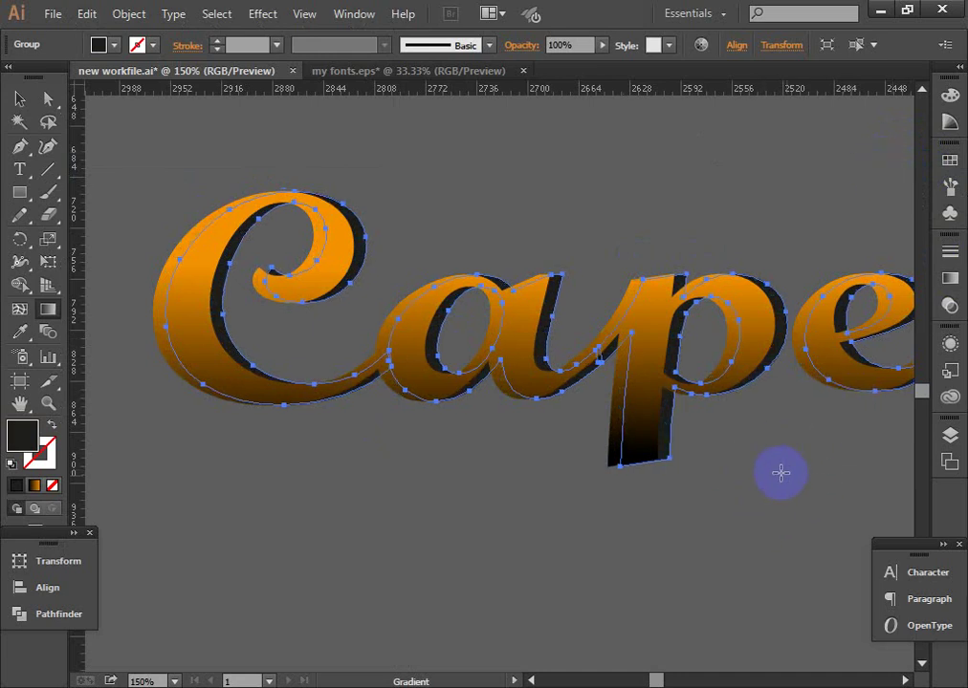
{"action": "key", "text": "Down"}
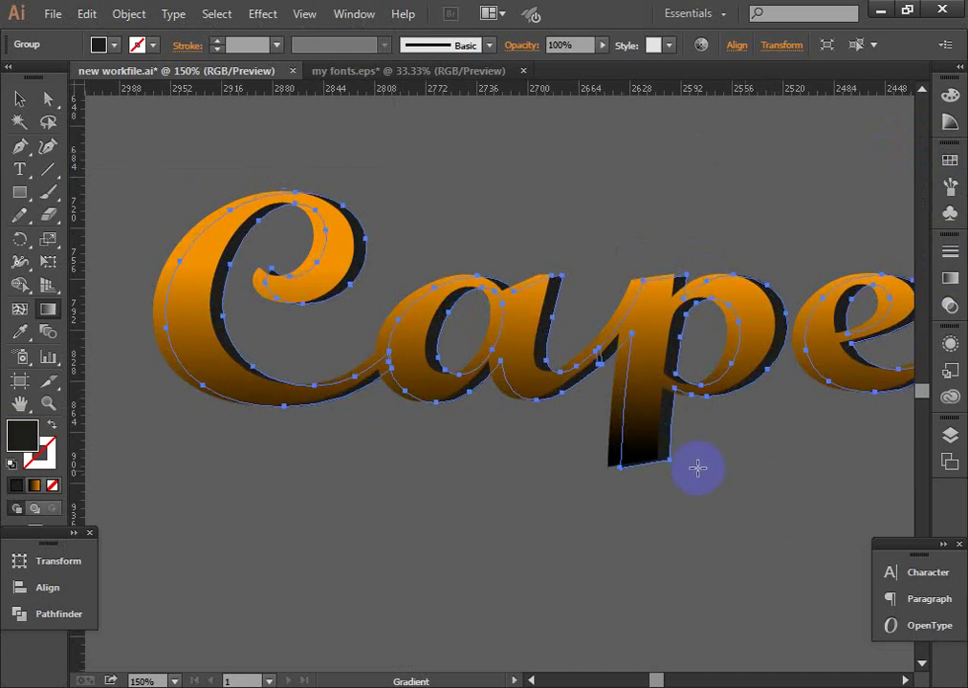
Select the Capes lettering group, copy it and paste it in back
{"action": "key", "text": "v"}
{"action": "left_click", "coordinate": [546, 311]}
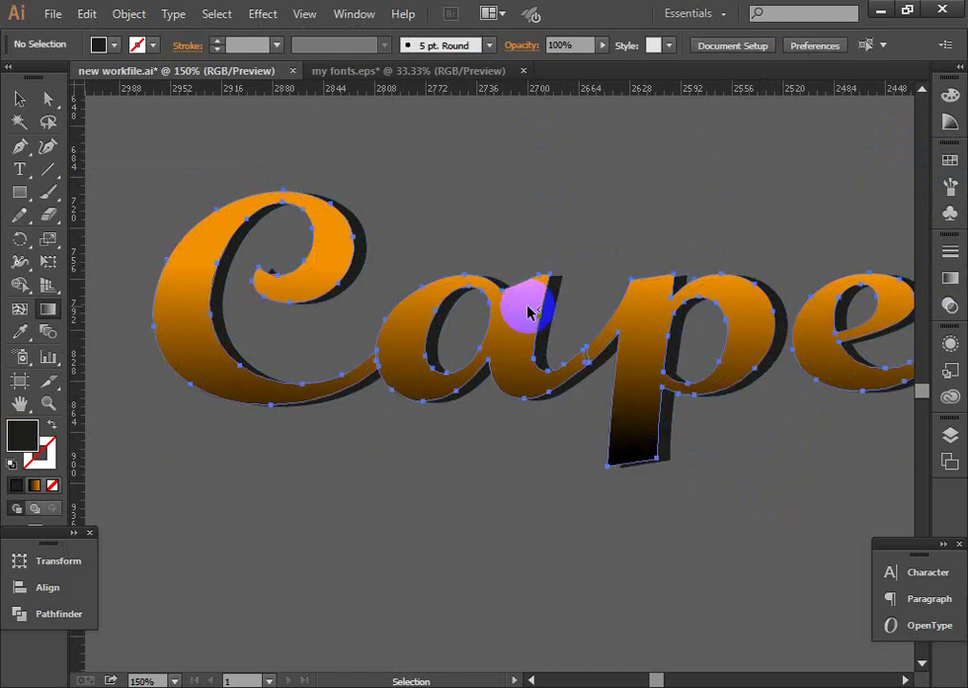
{"action": "left_click", "coordinate": [531, 311]}
{"action": "left_click", "coordinate": [86, 14]}
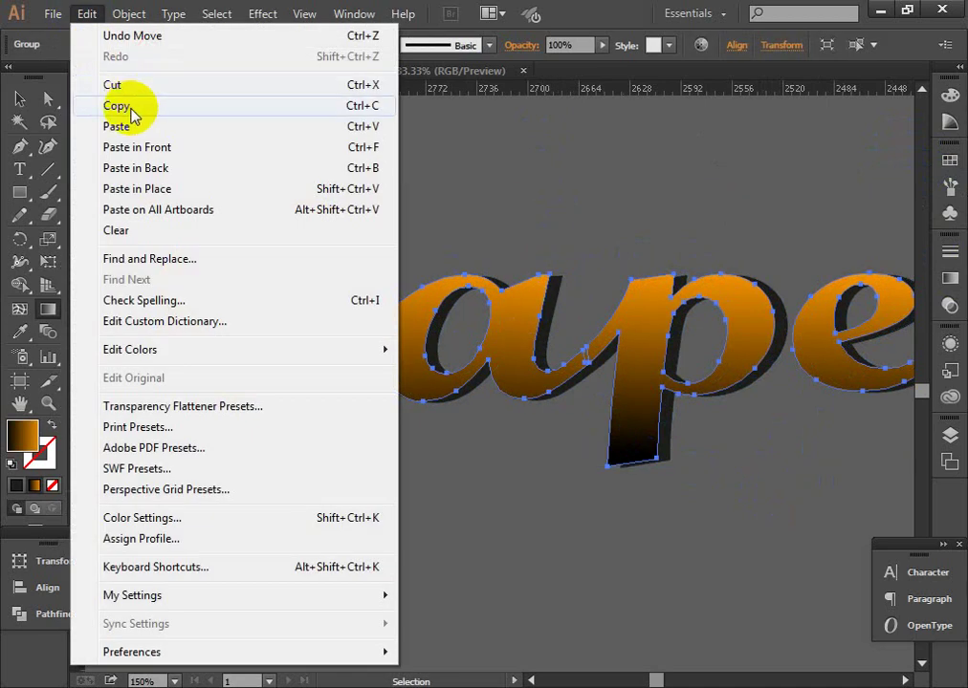
{"action": "left_click", "coordinate": [131, 108]}
{"action": "left_click", "coordinate": [86, 14]}
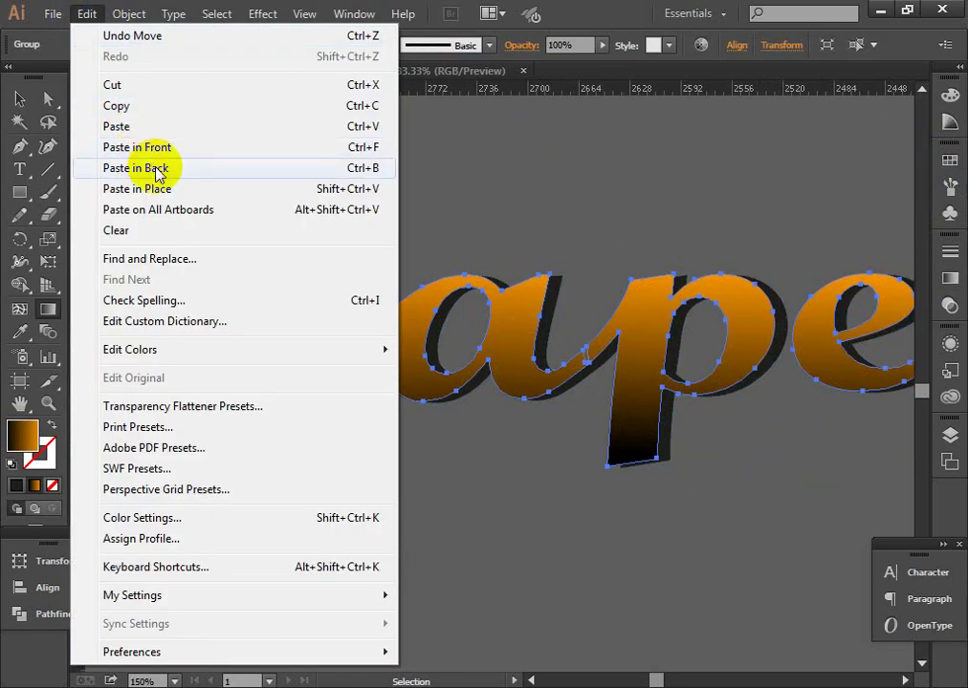
{"action": "left_click", "coordinate": [136, 168]}
Fill the new back copy with white and nudge it one step left
{"action": "left_click", "coordinate": [949, 160]}
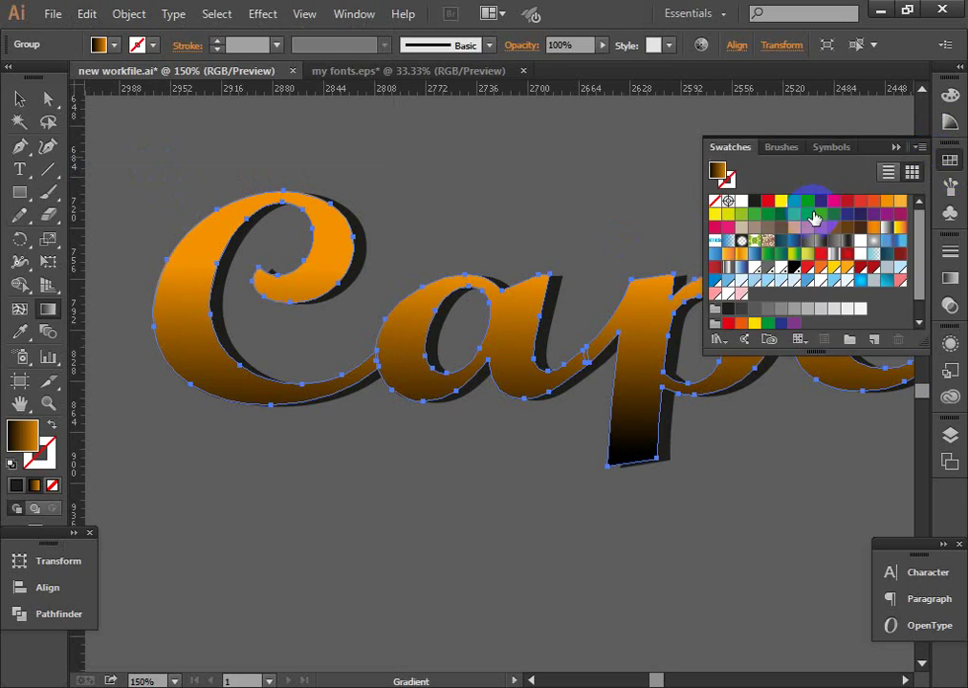
{"action": "left_click", "coordinate": [743, 202]}
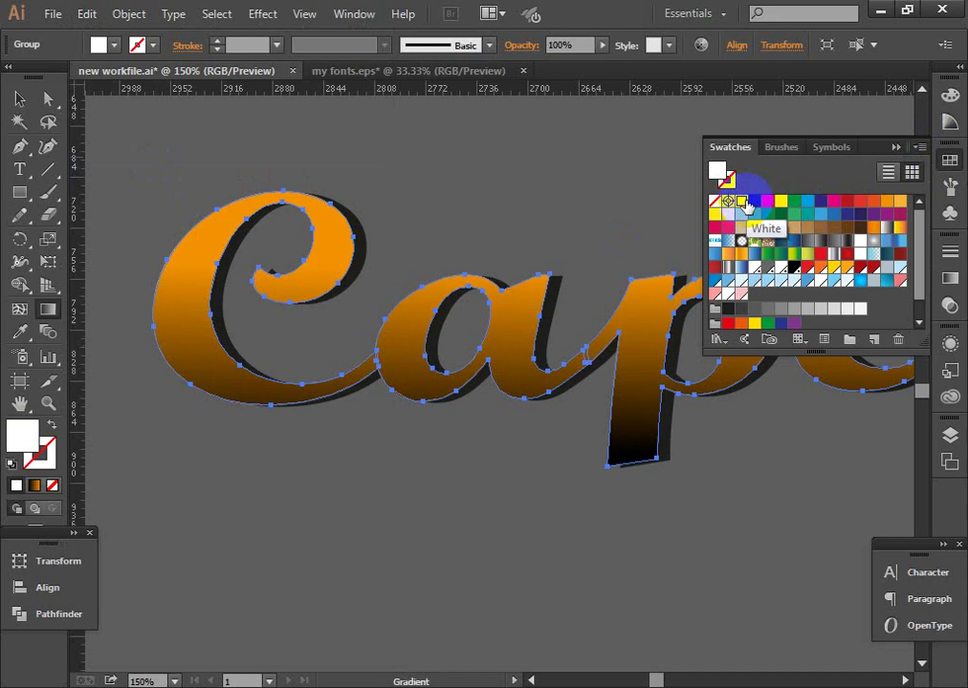
{"action": "left_click", "coordinate": [122, 85]}
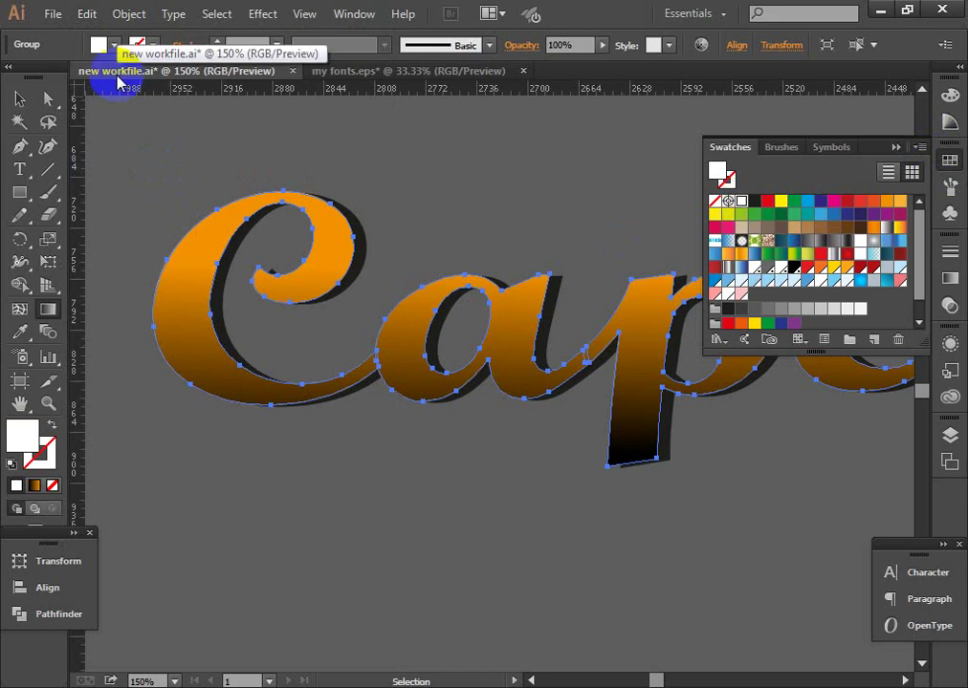
{"action": "left_click", "coordinate": [895, 147]}
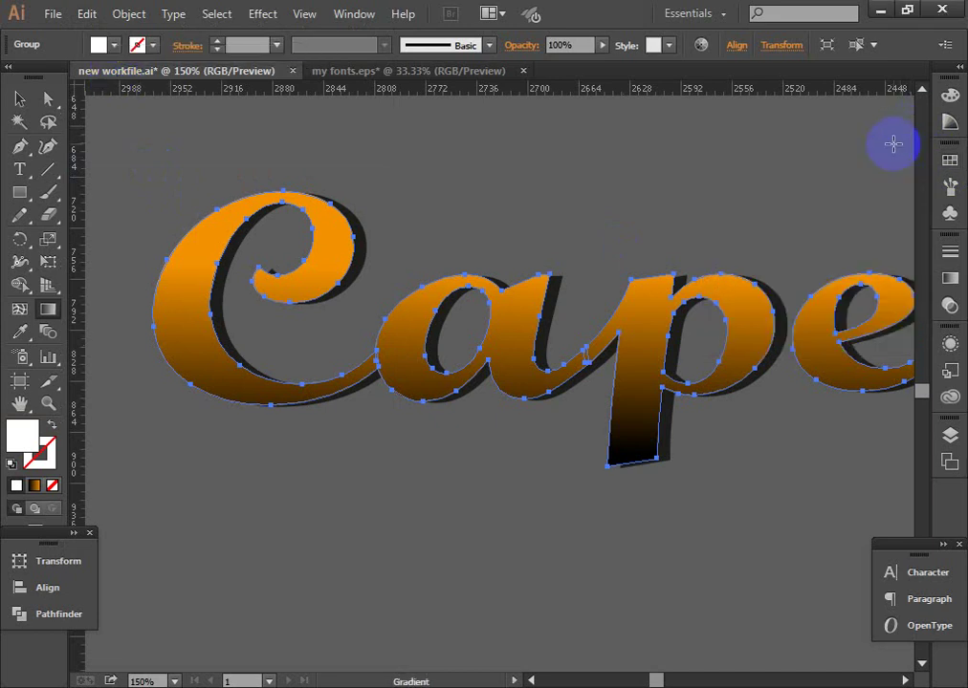
{"action": "key", "text": "Left"}
{"action": "key", "text": "Left"}
{"action": "key", "text": "Left"}
{"action": "key", "text": "Left"}
{"action": "key", "text": "Left"}
Nudge the orange letters right until they cover the white copy
{"action": "key", "text": "Right"}
{"action": "key", "text": "Right"}
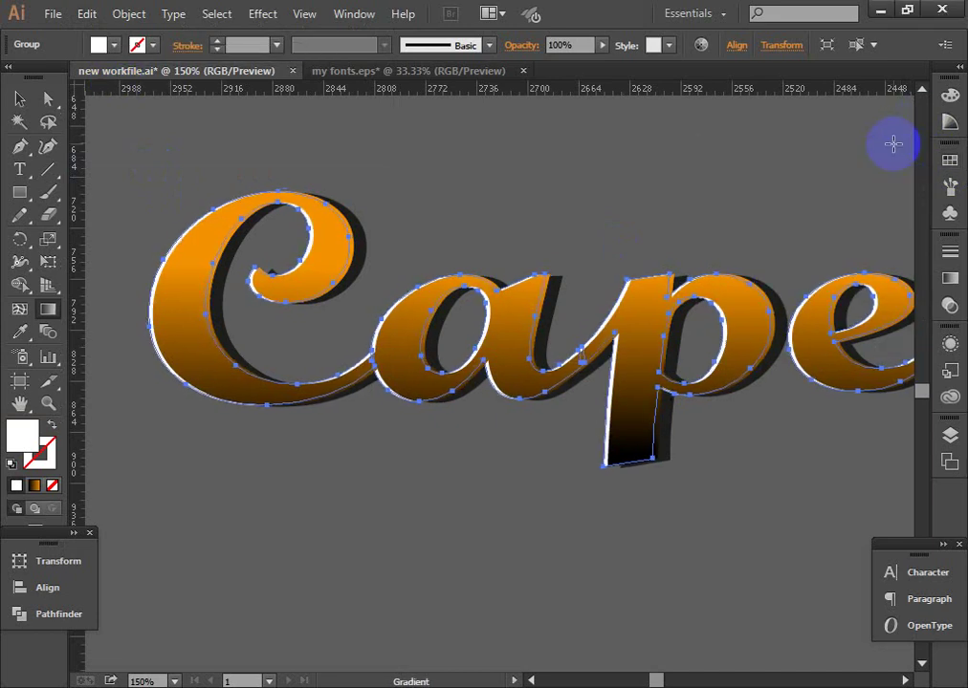
{"action": "key", "text": "Right"}
{"action": "key", "text": "Right"}
{"action": "key", "text": "Right"}
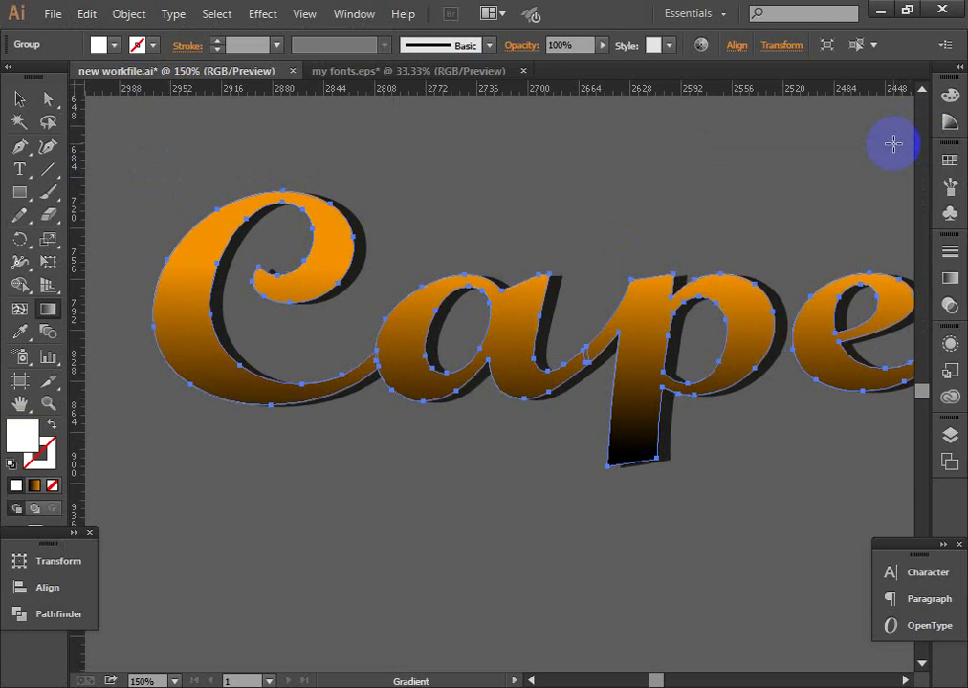
{"action": "key", "text": "Left"}
{"action": "key", "text": "Left"}
{"action": "key", "text": "Left"}
{"action": "key", "text": "Right"}
{"action": "key", "text": "Right"}
{"action": "key", "text": "Right"}
{"action": "left_click", "coordinate": [417, 339], "text": "ctrl+alt"}
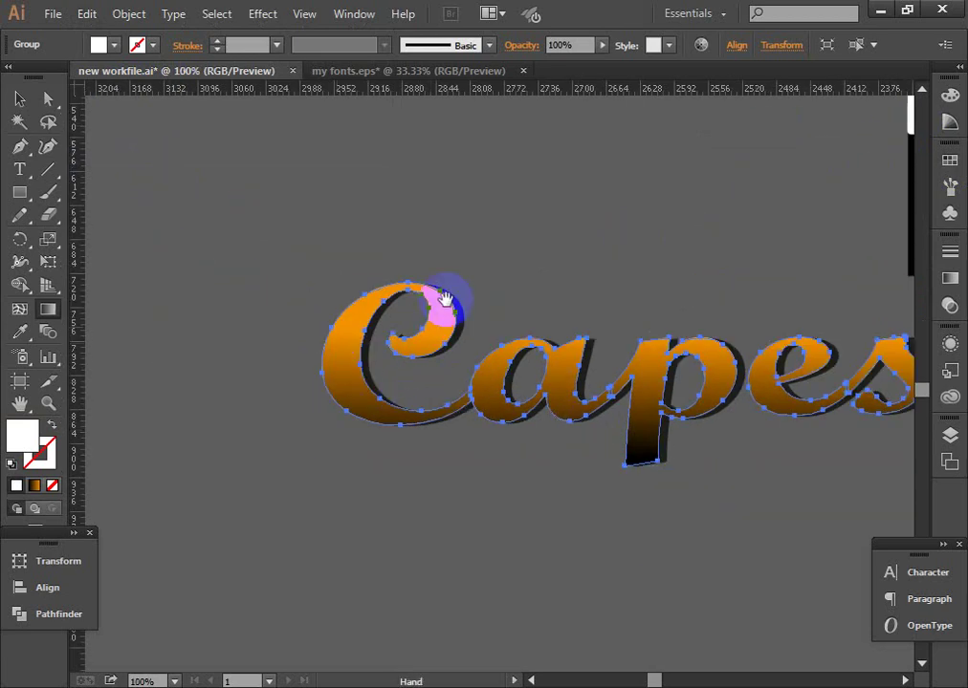
{"action": "mouse_move", "coordinate": [726, 238]}
{"action": "left_mouse_down"}
{"action": "mouse_move", "coordinate": [471, 377]}
{"action": "mouse_move", "coordinate": [583, 495]}
{"action": "mouse_move", "coordinate": [524, 541]}
{"action": "left_mouse_up"}
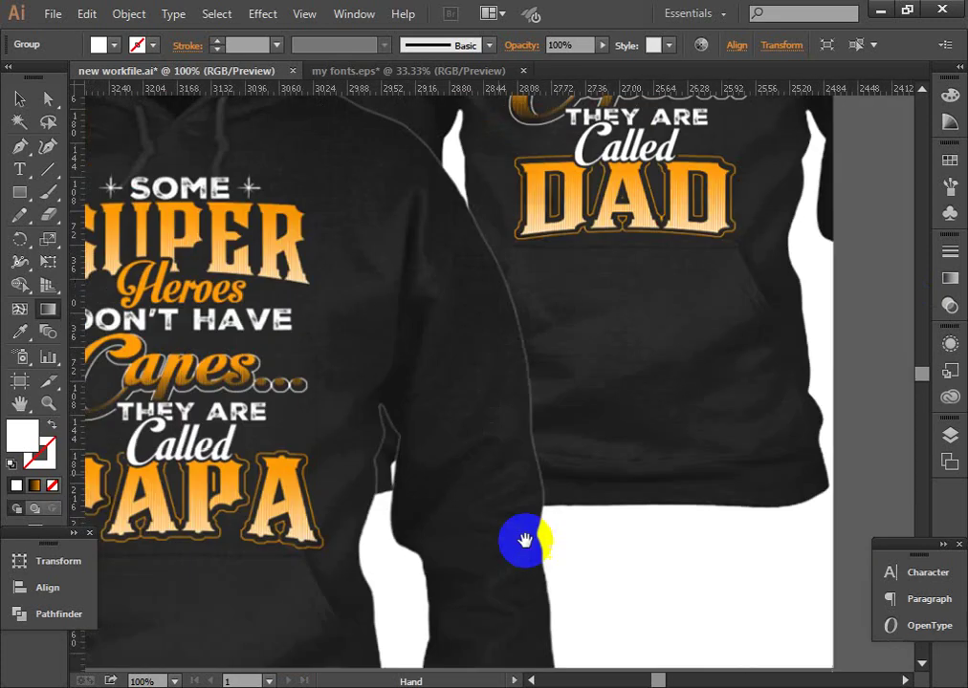
{"action": "mouse_move", "coordinate": [345, 280]}
{"action": "left_mouse_down"}
{"action": "mouse_move", "coordinate": [516, 309]}
{"action": "mouse_move", "coordinate": [523, 250]}
{"action": "left_mouse_up"}
{"action": "left_click", "coordinate": [410, 294], "text": "ctrl"}
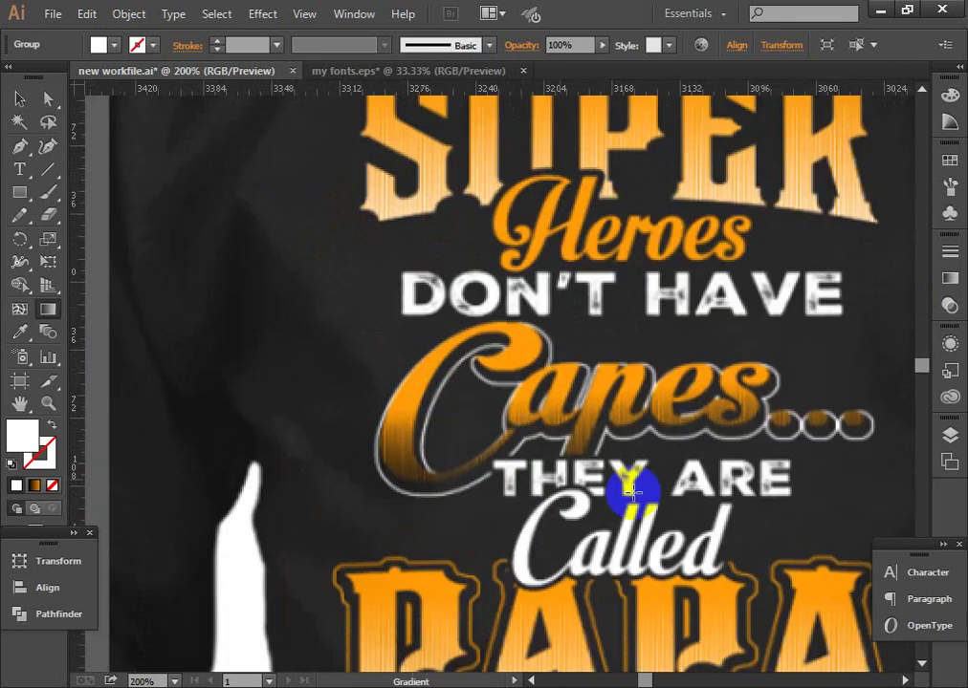
{"action": "left_click", "coordinate": [524, 445], "text": "ctrl+alt"}
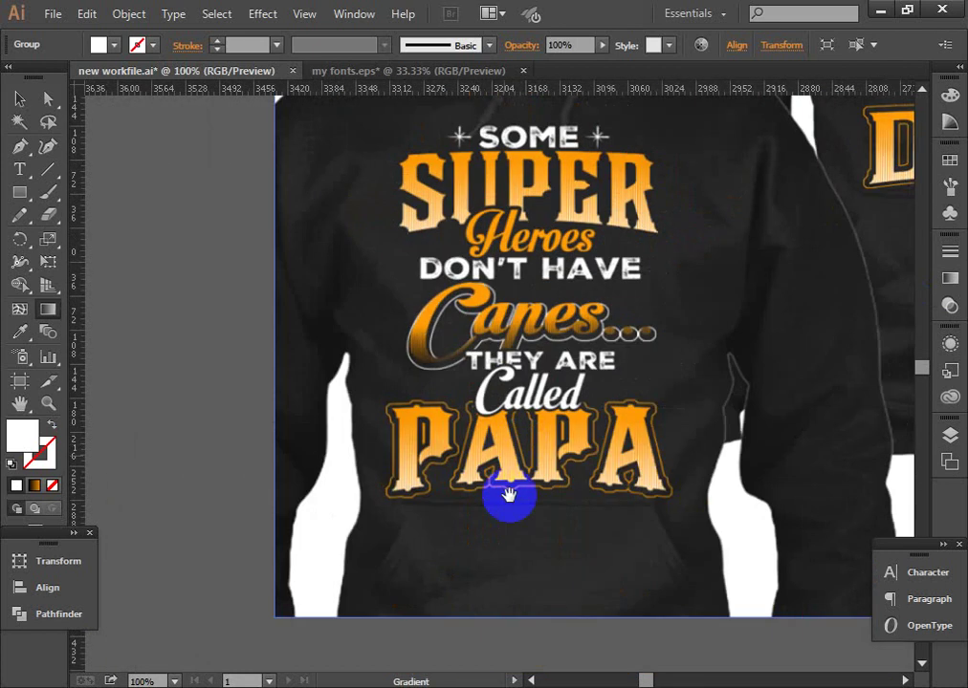
{"action": "left_click_drag", "start_coordinate": [505, 495], "coordinate": [424, 364]}
{"action": "mouse_move", "coordinate": [435, 574]}
{"action": "left_mouse_down"}
{"action": "mouse_move", "coordinate": [463, 421]}
{"action": "mouse_move", "coordinate": [324, 339]}
{"action": "mouse_move", "coordinate": [160, 337]}
{"action": "left_mouse_up"}
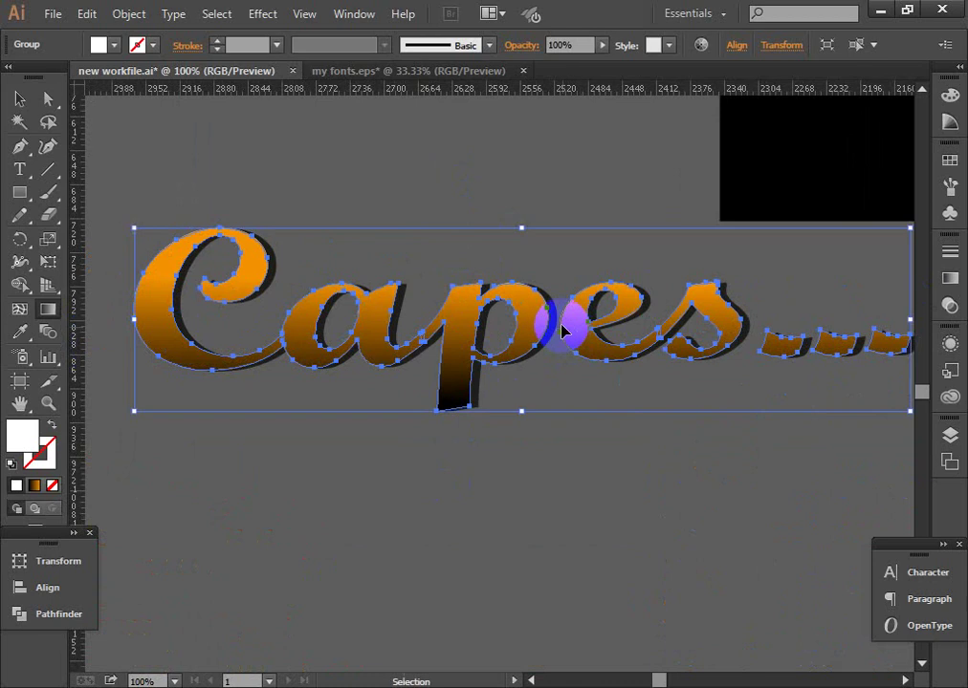
{"action": "left_click", "coordinate": [128, 14]}
{"action": "mouse_move", "coordinate": [198, 397]}
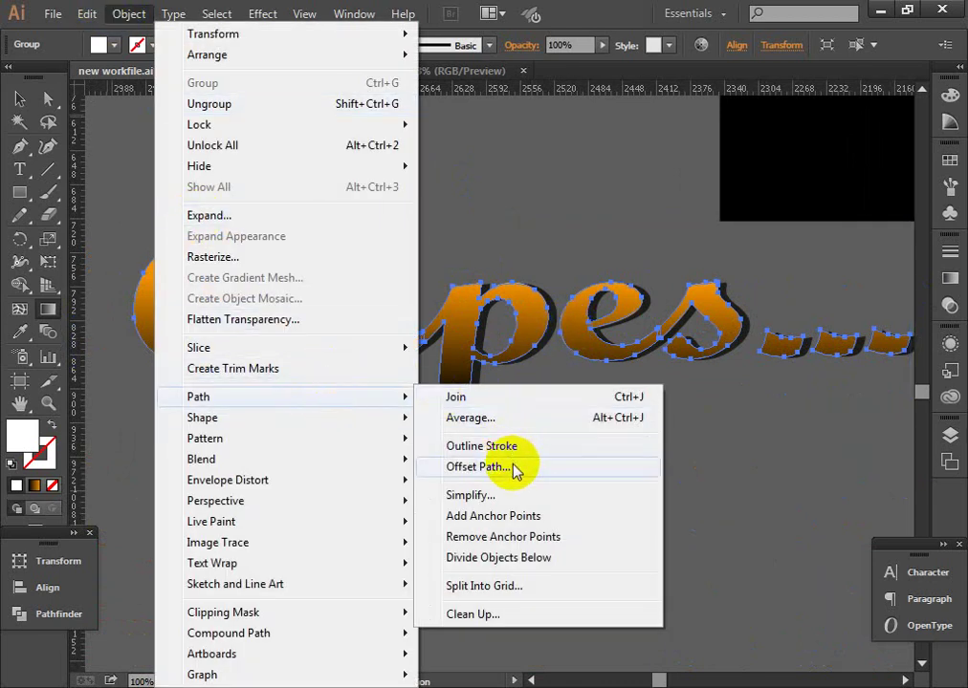
{"action": "left_click", "coordinate": [470, 467]}
{"action": "left_click", "coordinate": [686, 510]}
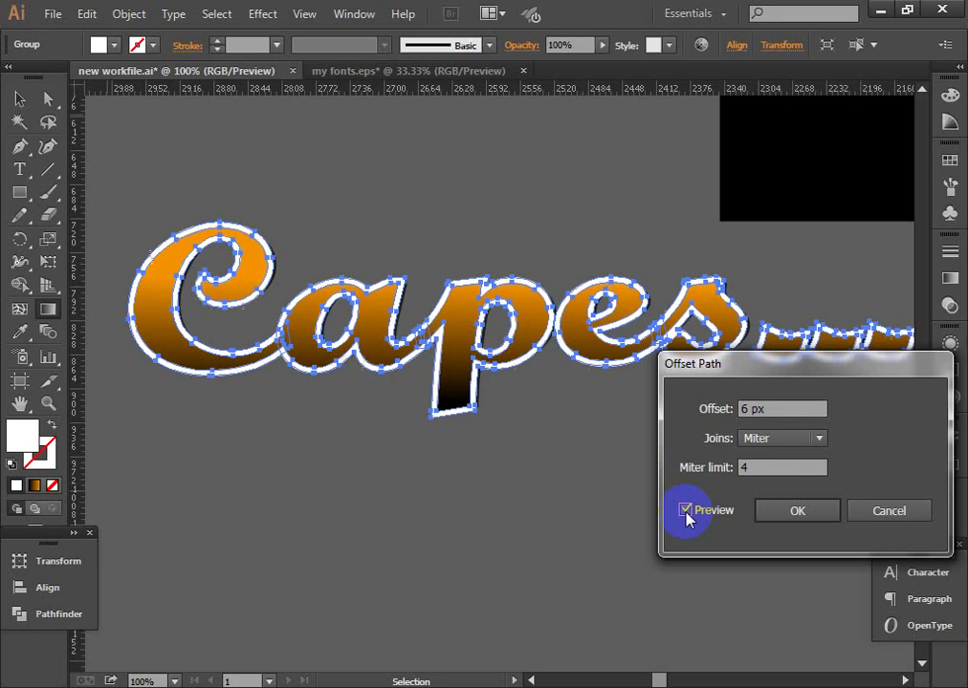
{"action": "left_click_drag", "start_coordinate": [760, 374], "coordinate": [675, 452]}
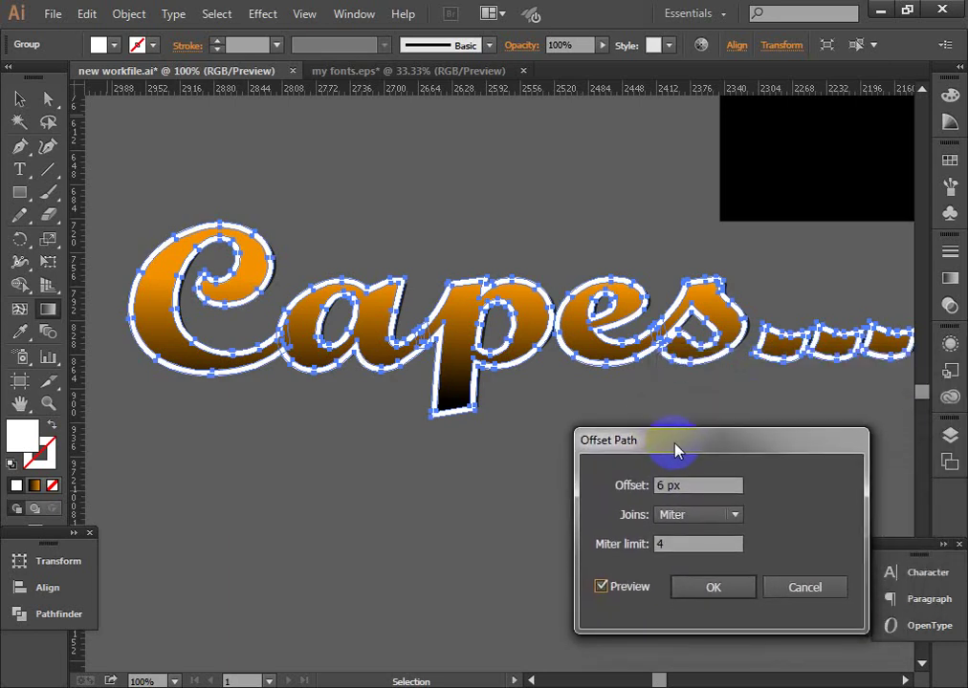
{"action": "left_click_drag", "start_coordinate": [675, 452], "coordinate": [676, 451]}
{"action": "left_click", "coordinate": [794, 588]}
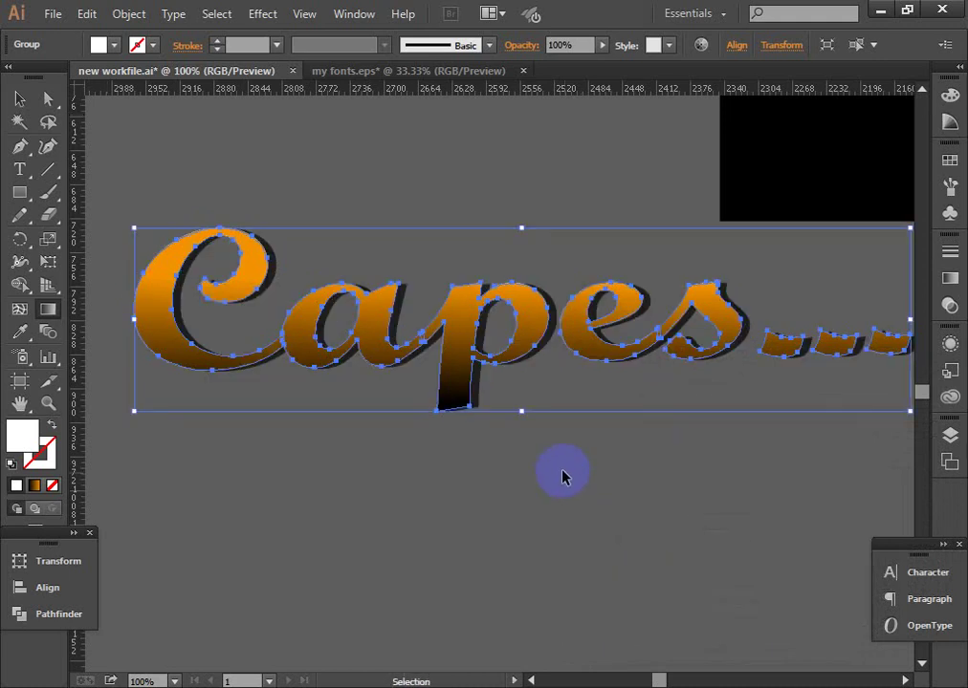
{"action": "key", "text": "g"}
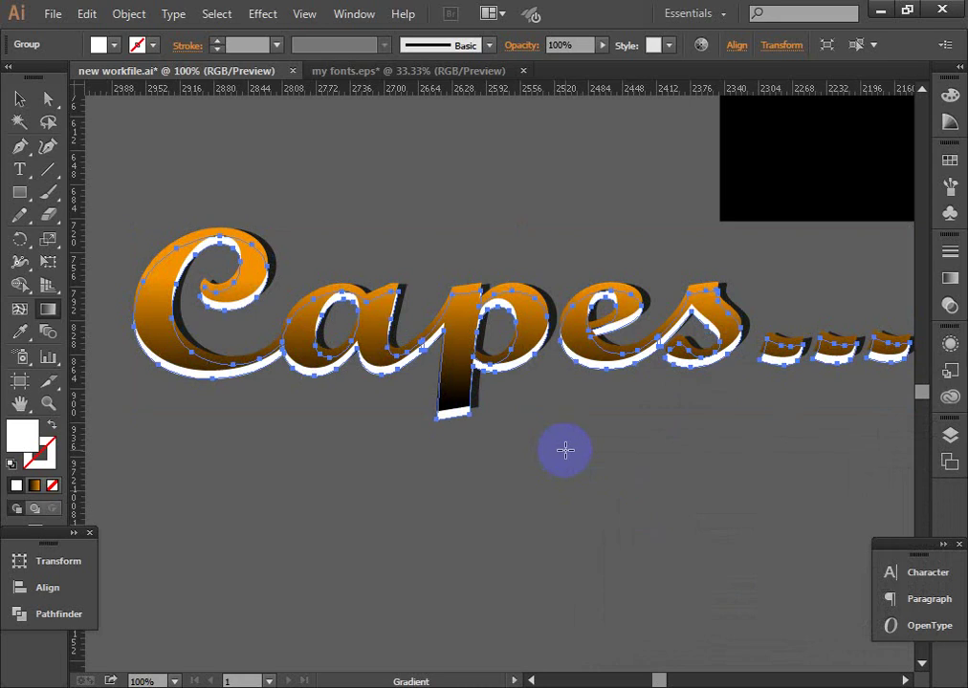
{"action": "key", "text": "v"}
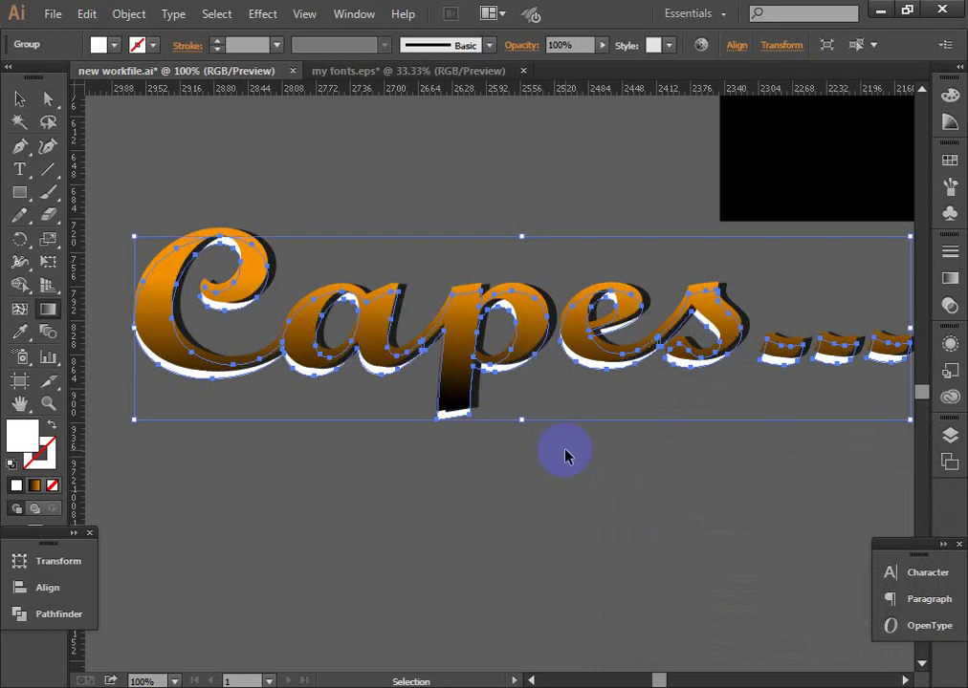
{"action": "key", "text": "Up"}
{"action": "key", "text": "Up"}
{"action": "key", "text": "Up"}
{"action": "key", "text": "Up"}
{"action": "key", "text": "Up"}
{"action": "key", "text": "Up"}
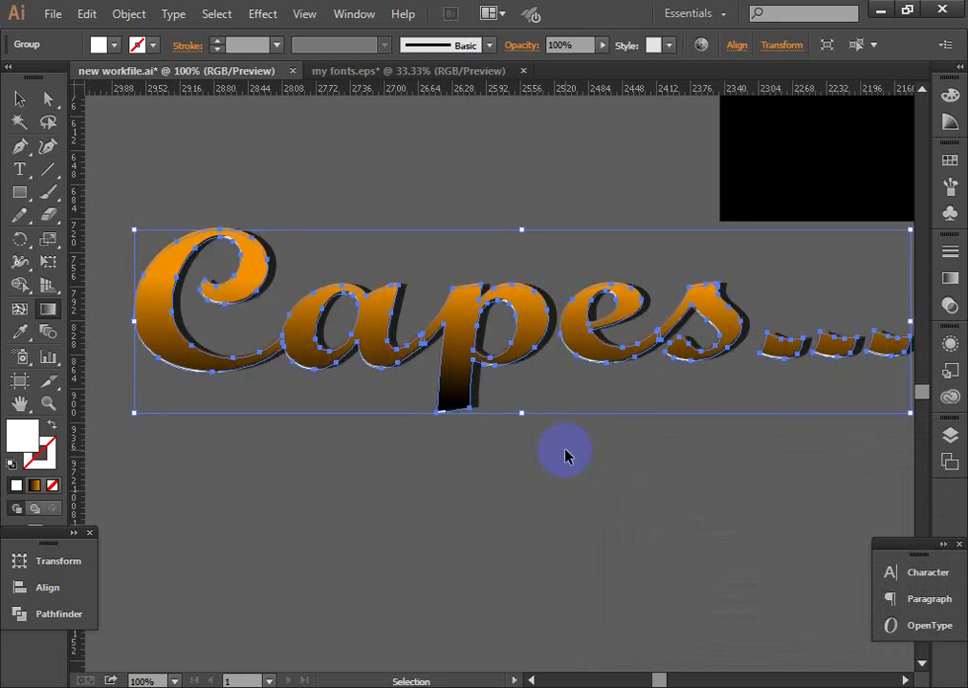
{"action": "key", "text": "Up"}
{"action": "key", "text": "Up"}
{"action": "key", "text": "g"}
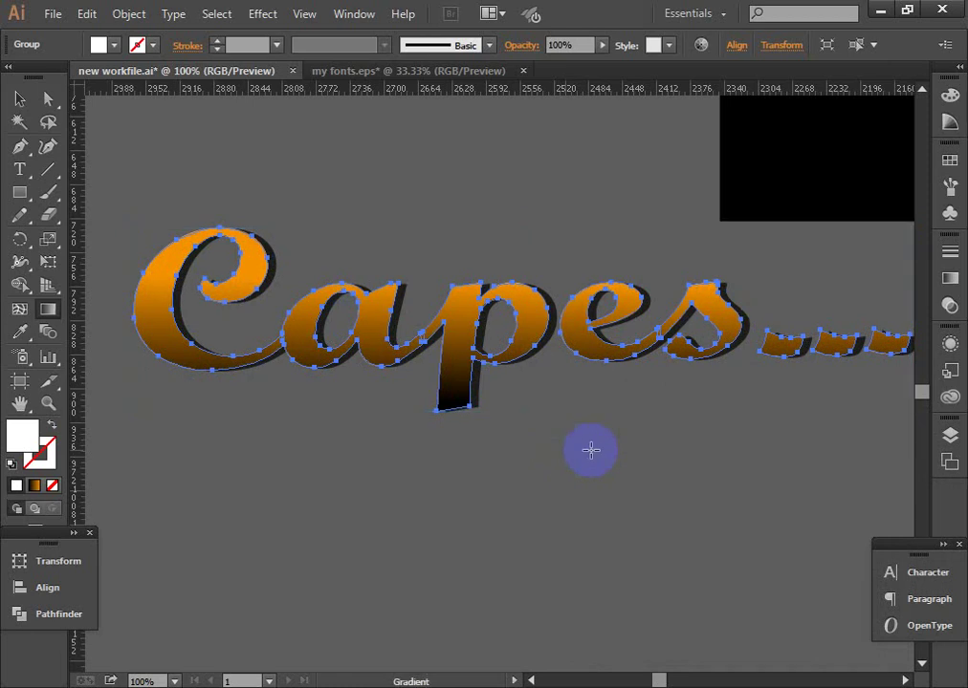
Apply an 8 px Offset Path with Round joins around the Capes lettering
{"action": "left_click", "coordinate": [97, 15]}
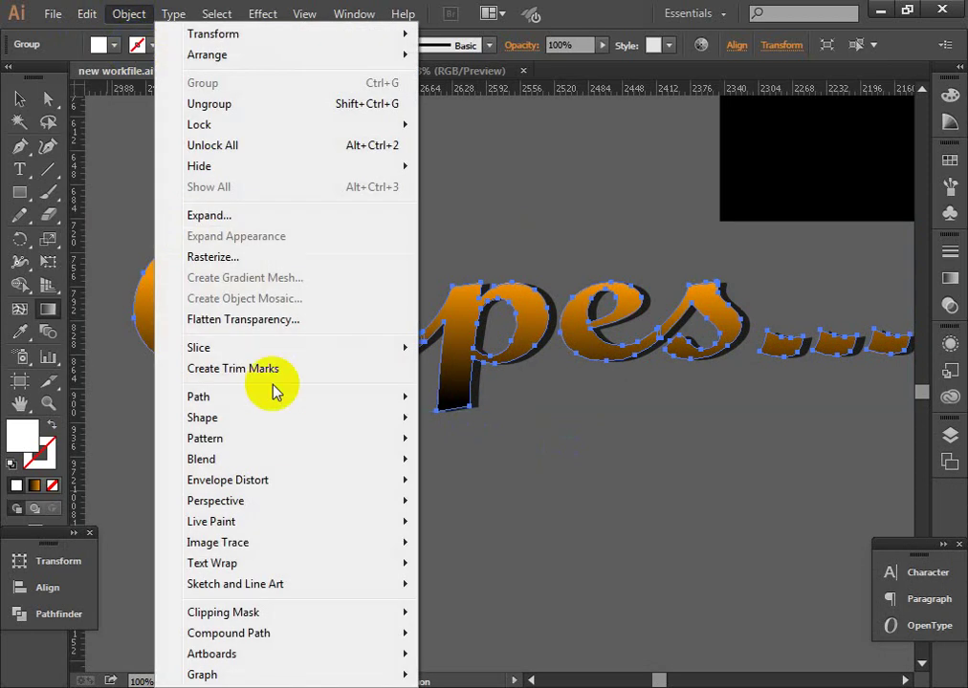
{"action": "mouse_move", "coordinate": [287, 397]}
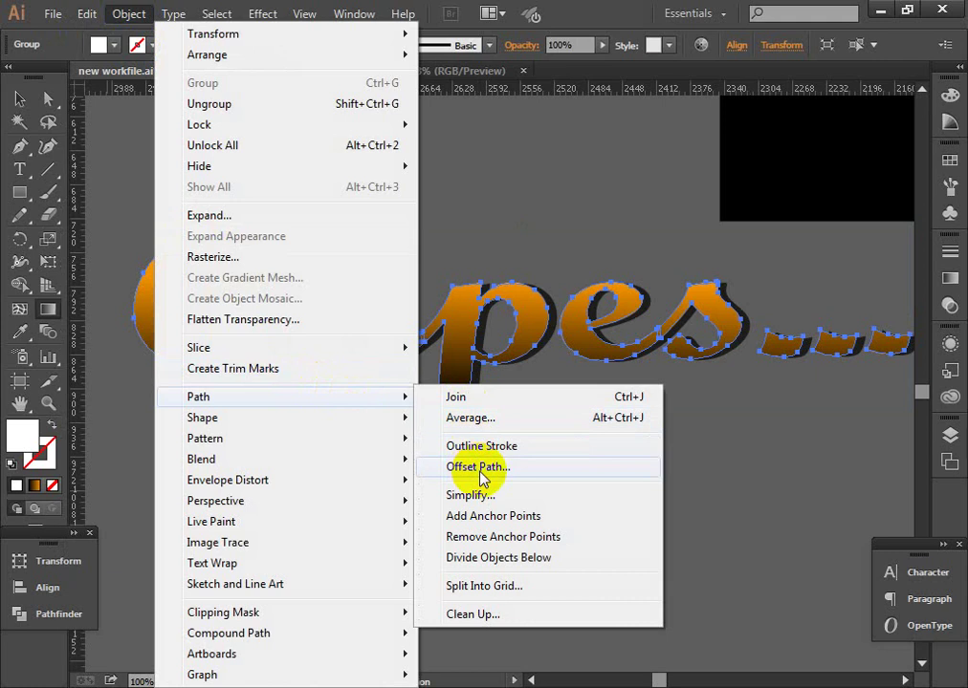
{"action": "left_click", "coordinate": [464, 467]}
{"action": "left_click", "coordinate": [603, 587]}
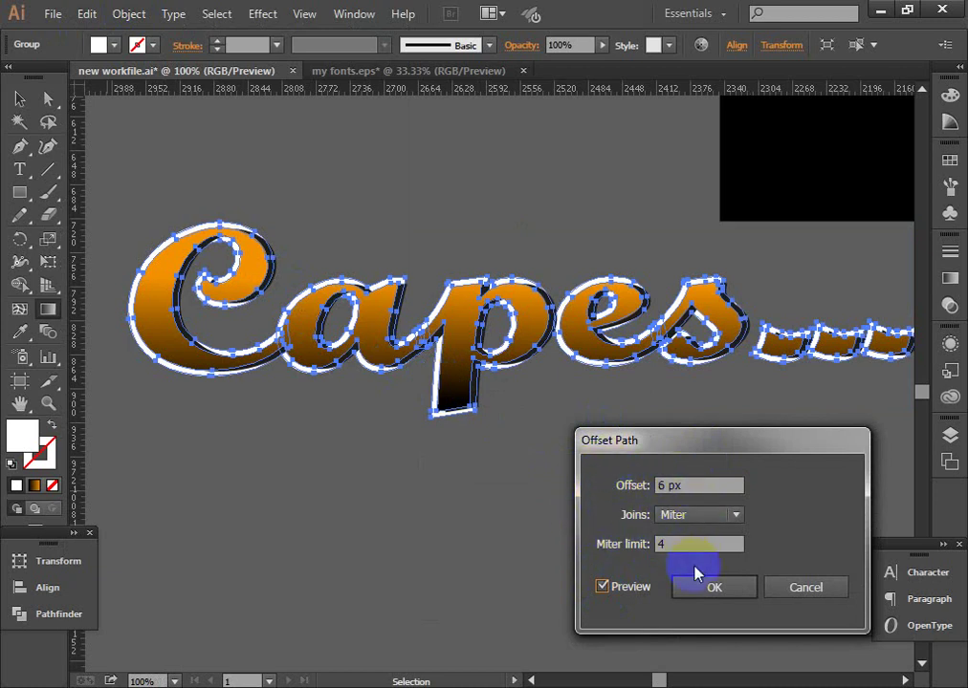
{"action": "left_click", "coordinate": [668, 485]}
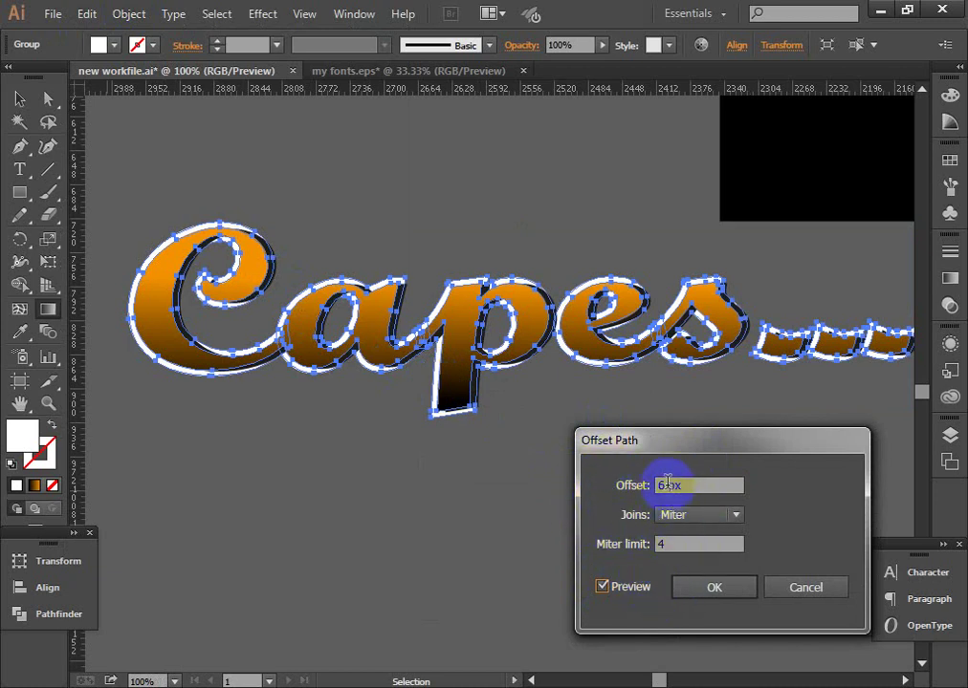
{"action": "type", "text": "8"}
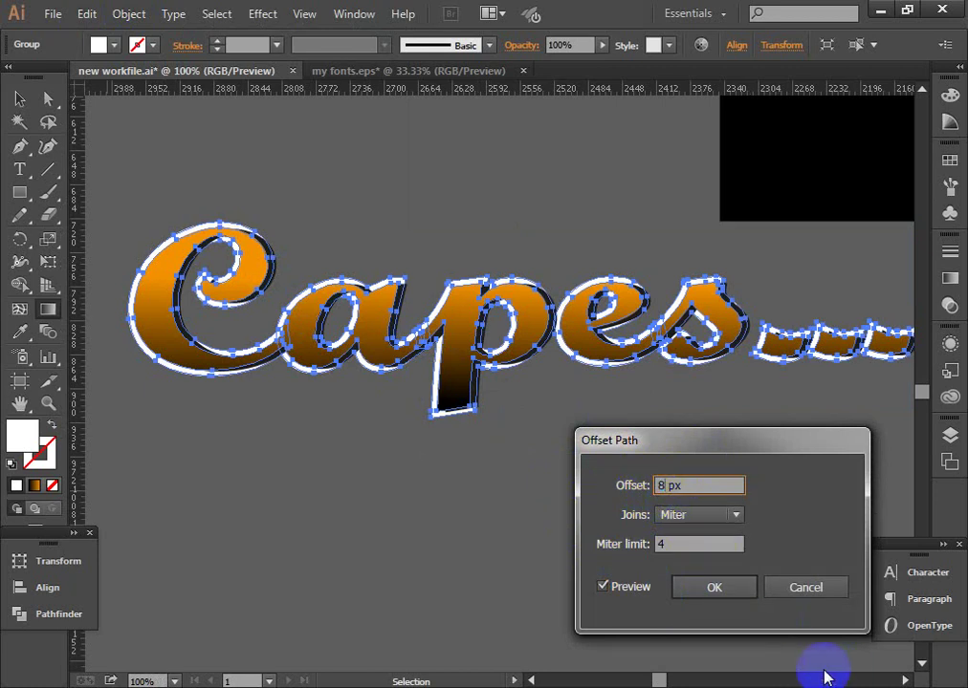
{"action": "left_click", "coordinate": [685, 544]}
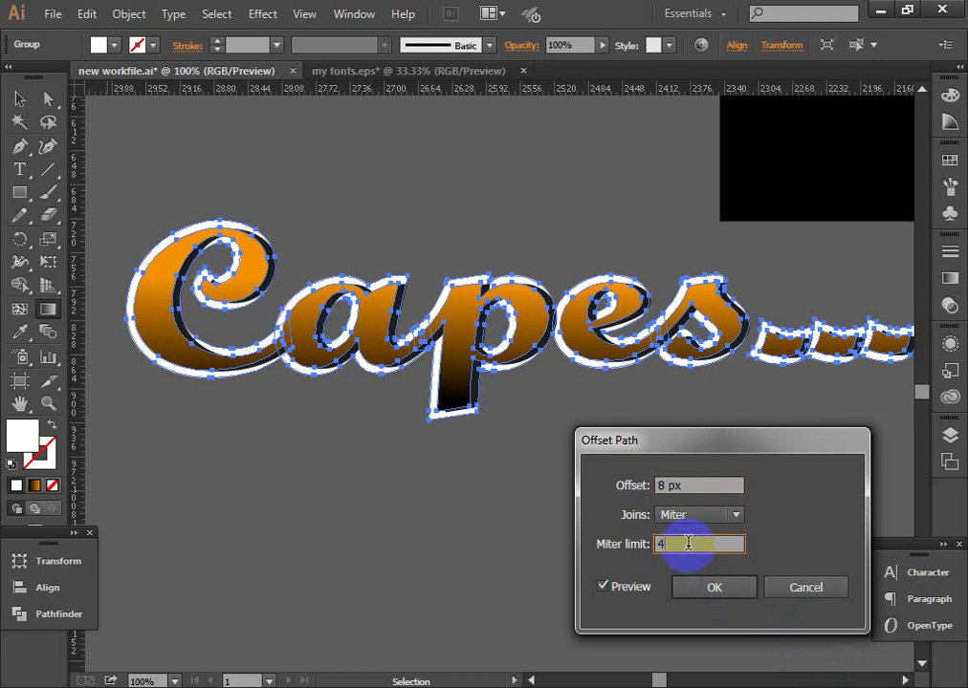
{"action": "left_click", "coordinate": [731, 516]}
{"action": "left_click", "coordinate": [726, 559]}
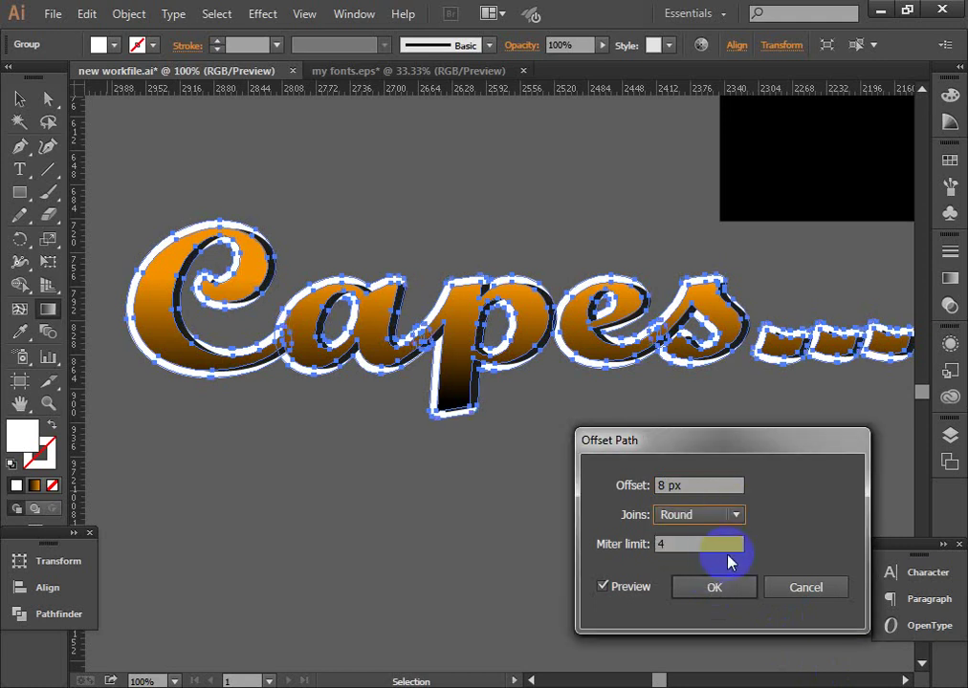
{"action": "left_click", "coordinate": [726, 588]}
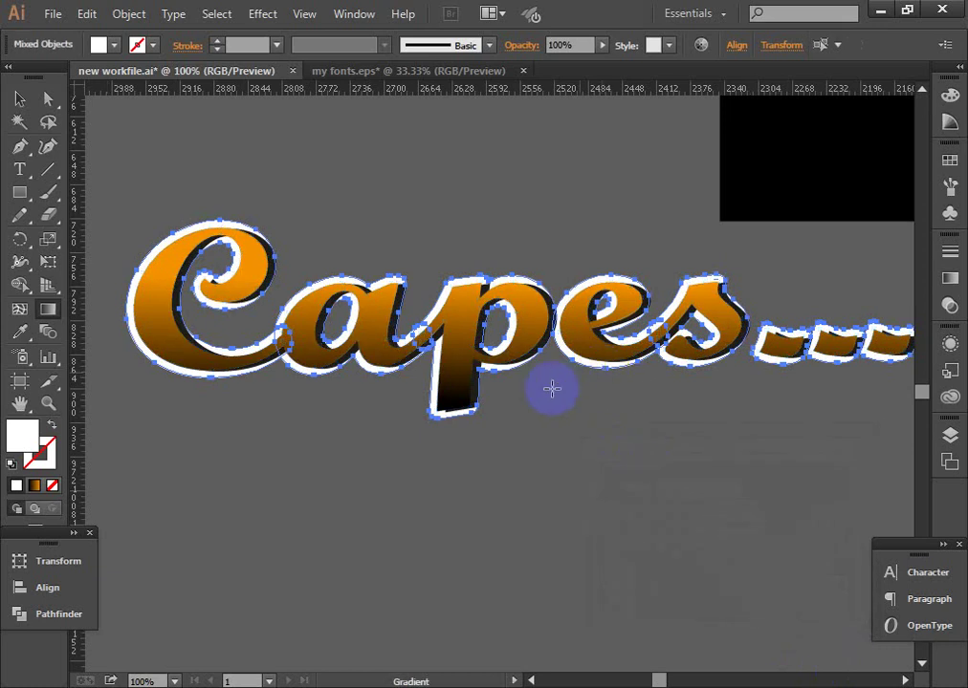
{"action": "left_click", "coordinate": [19, 98]}
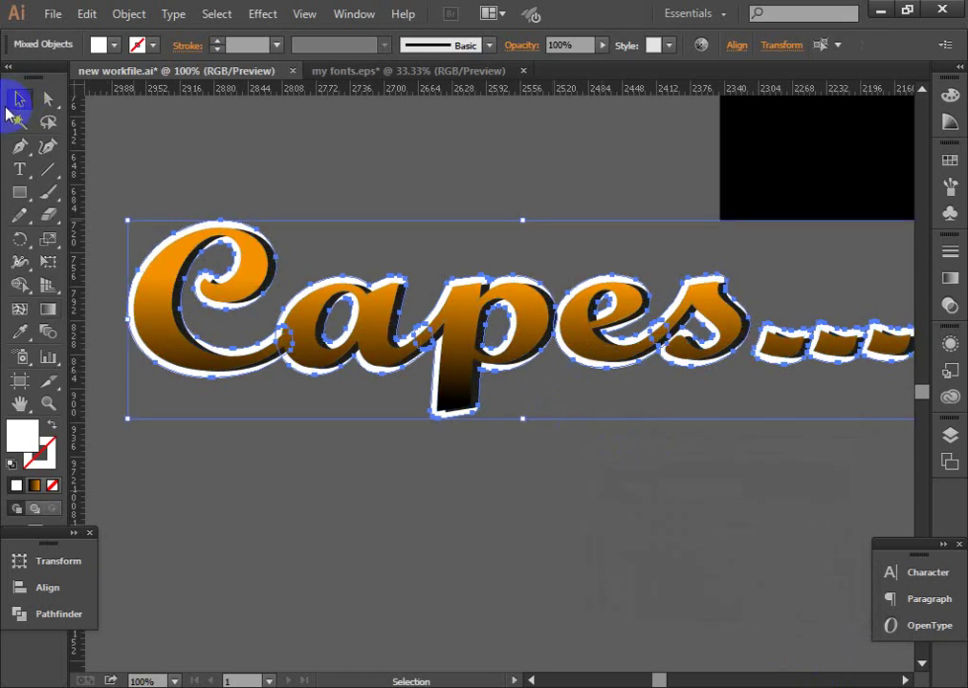
Select the orange gradient Capes group and lock it
{"action": "key", "text": "Right"}
{"action": "key", "text": "Right"}
{"action": "key", "text": "Right"}
{"action": "key", "text": "Right"}
{"action": "key", "text": "Right"}
{"action": "key", "text": "Right"}
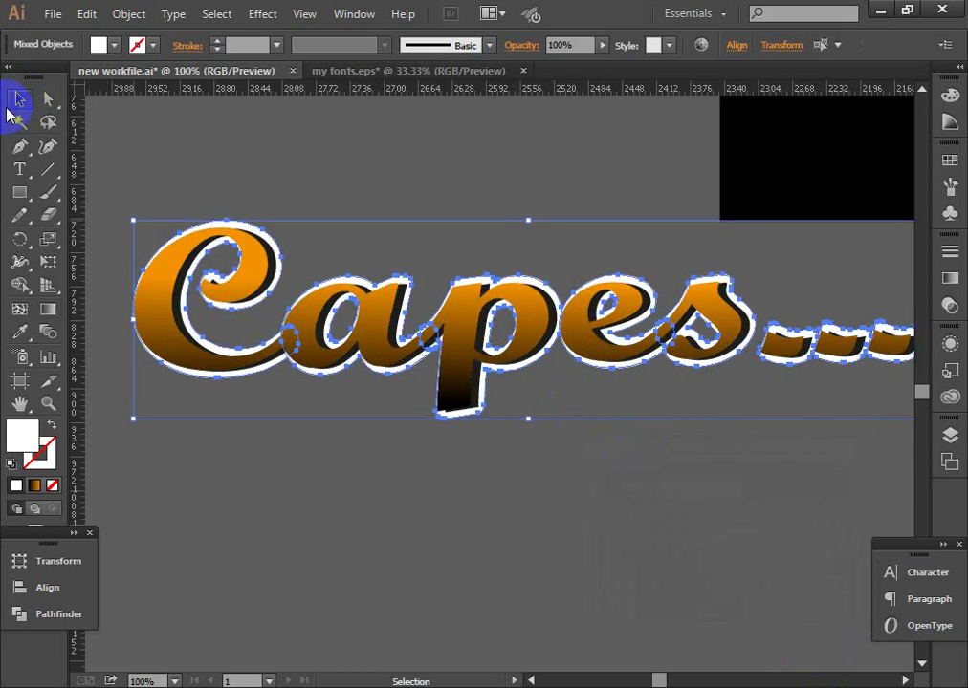
{"action": "key", "text": "Left"}
{"action": "key", "text": "Left"}
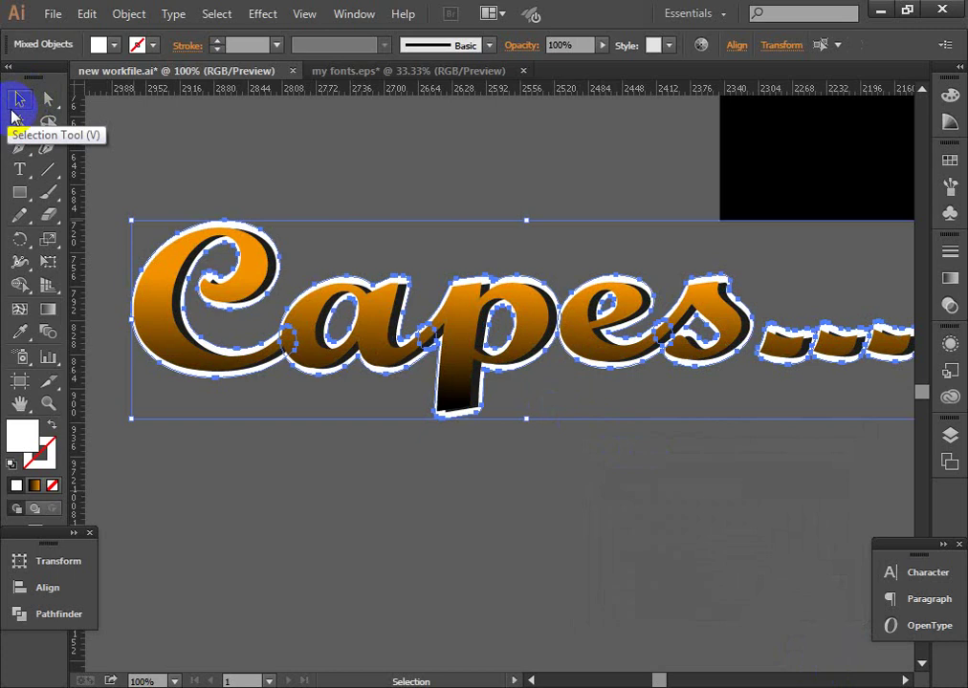
{"action": "left_click", "coordinate": [255, 333]}
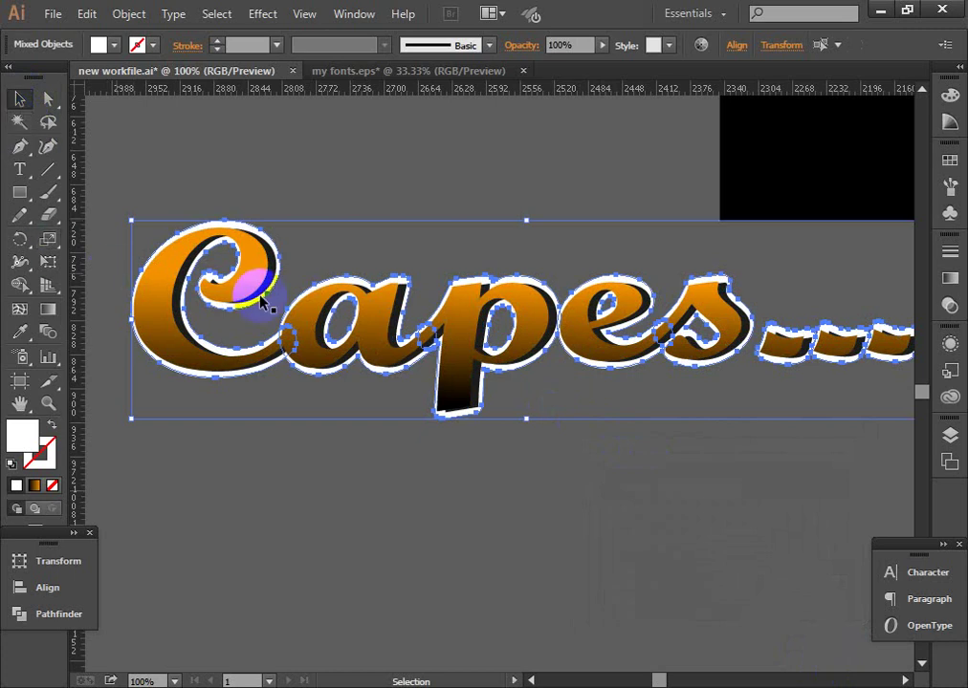
{"action": "left_click", "coordinate": [604, 475]}
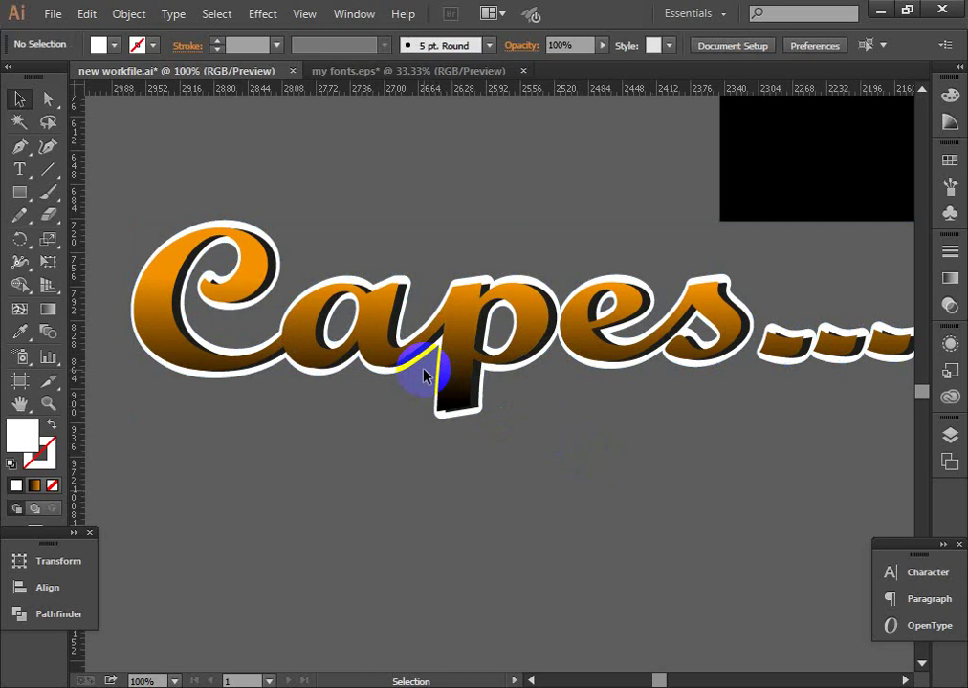
{"action": "left_click", "coordinate": [389, 333]}
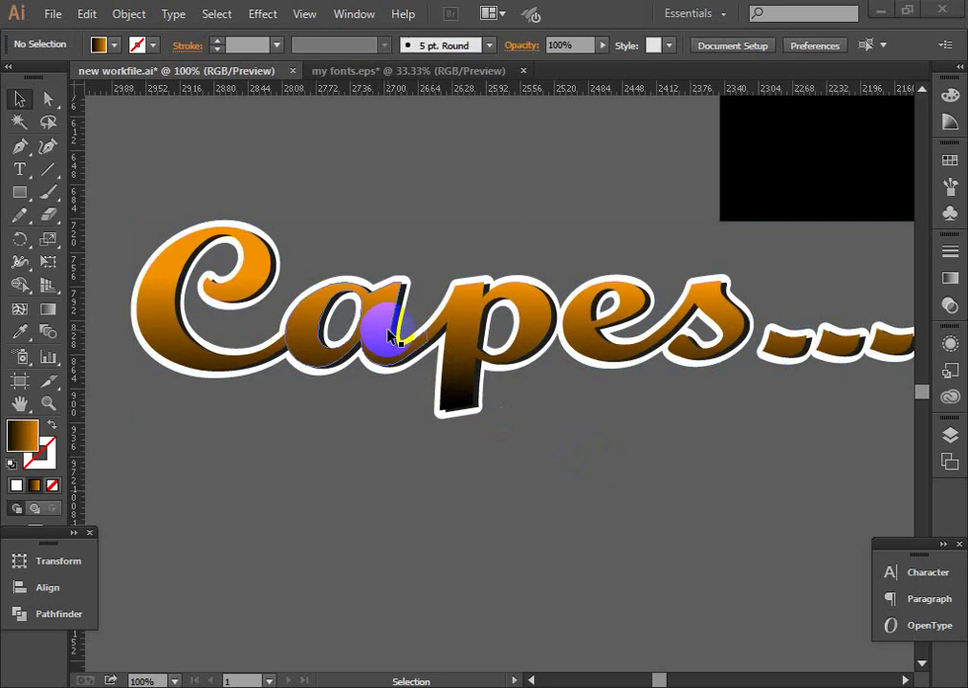
{"action": "left_click", "coordinate": [463, 325]}
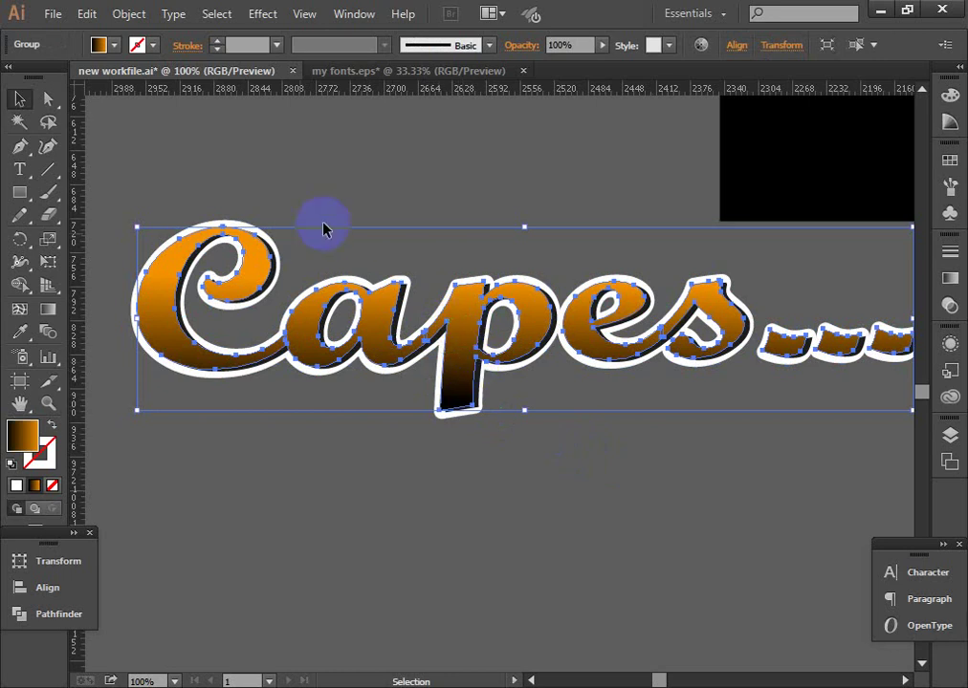
{"action": "left_click", "coordinate": [466, 295], "text": "shift"}
{"action": "left_click", "coordinate": [465, 306]}
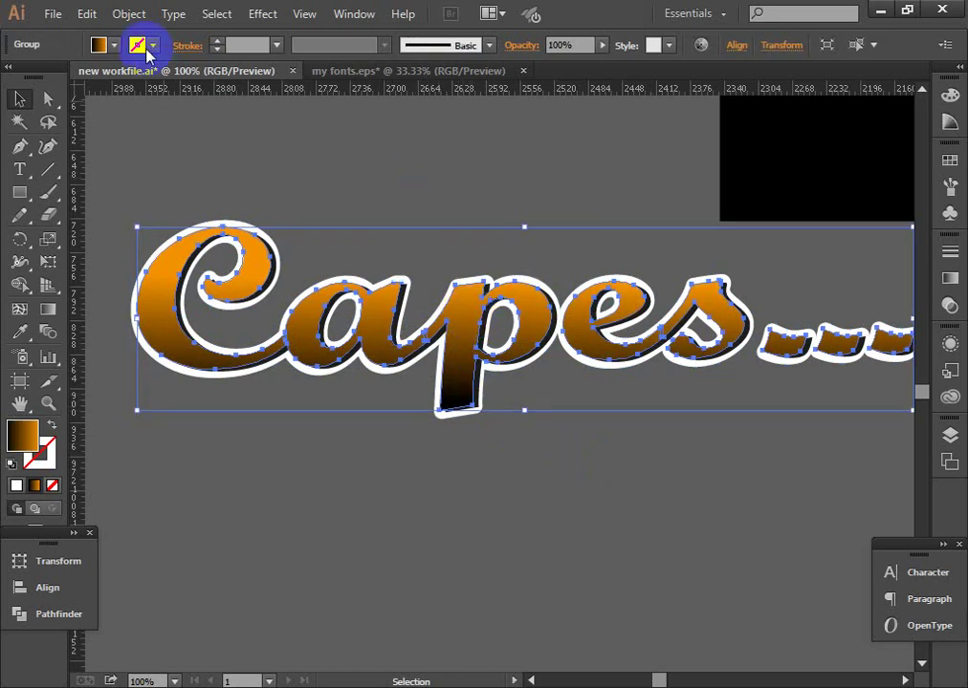
{"action": "left_click", "coordinate": [129, 13]}
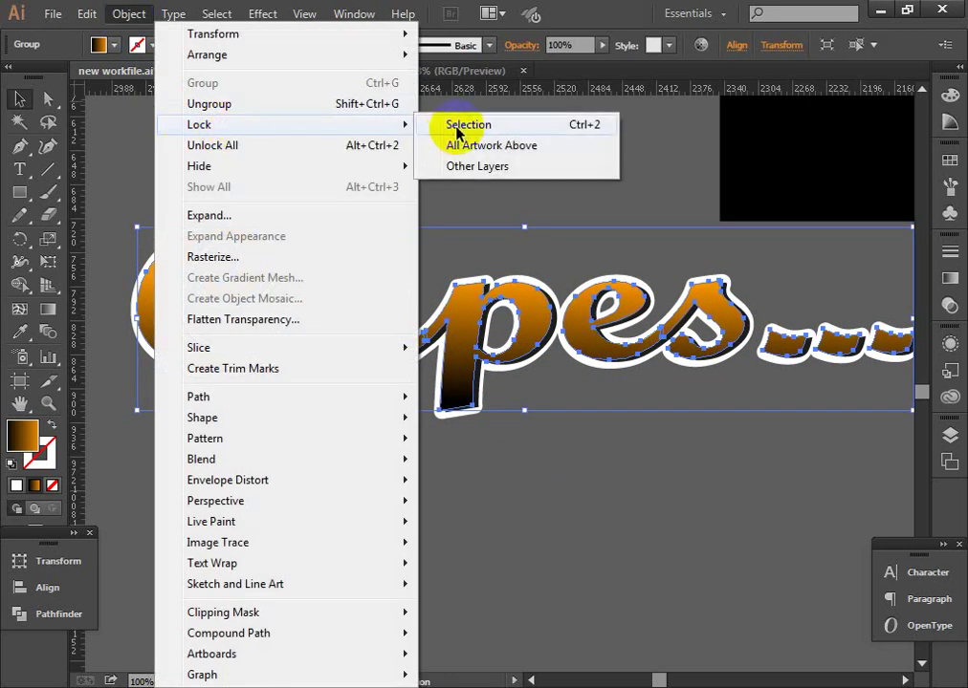
{"action": "left_click", "coordinate": [458, 127]}
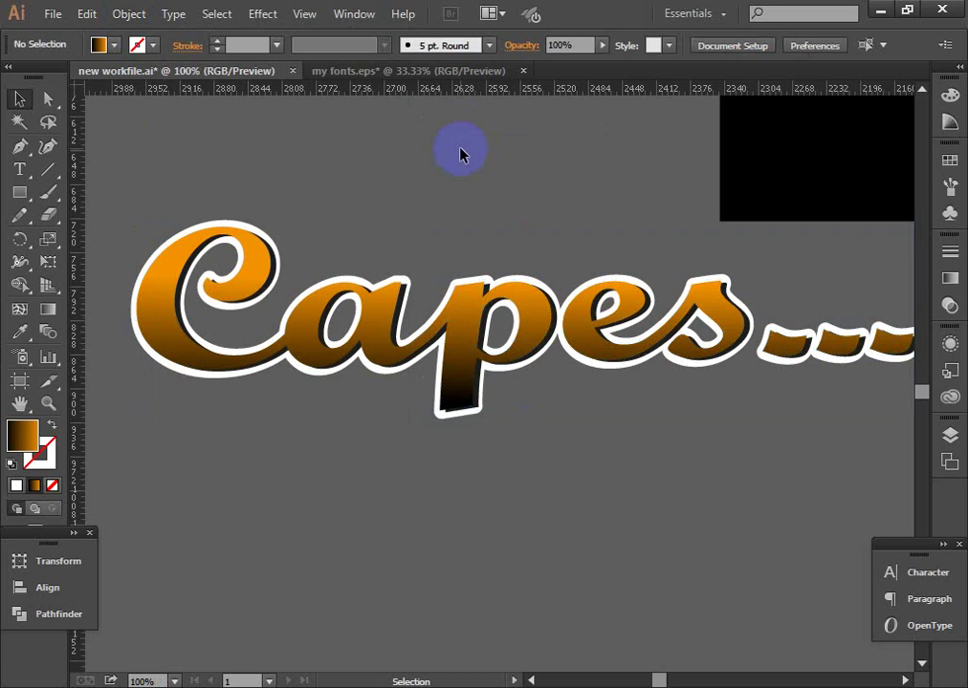
Lock the black shadow group, then select the white outline group
{"action": "left_click", "coordinate": [460, 324]}
{"action": "left_click", "coordinate": [27, 439]}
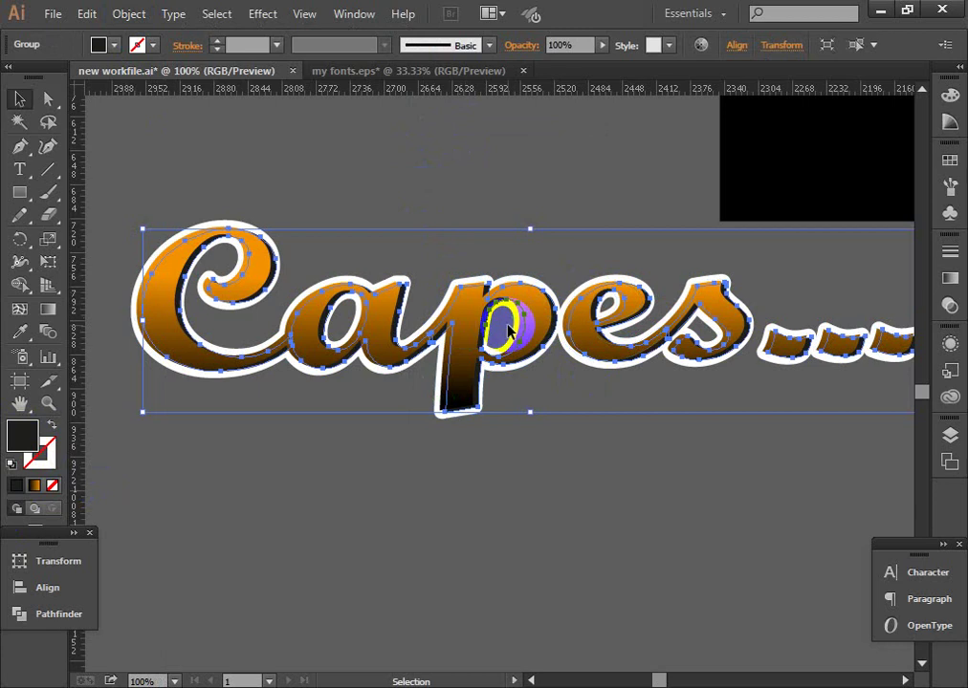
{"action": "left_click", "coordinate": [128, 14]}
{"action": "mouse_move", "coordinate": [199, 125]}
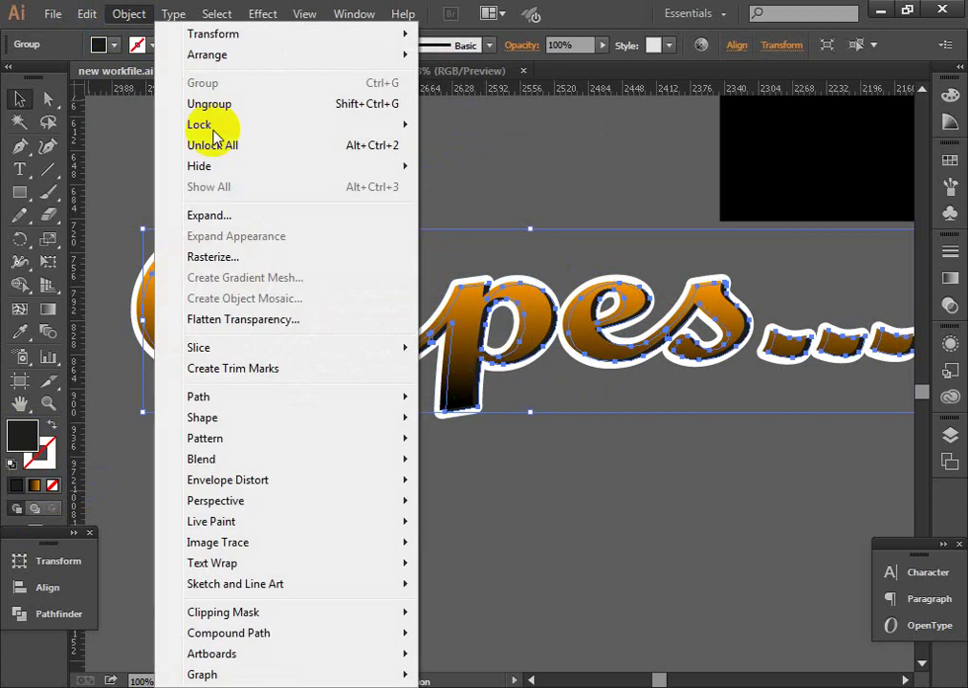
{"action": "left_click", "coordinate": [453, 124]}
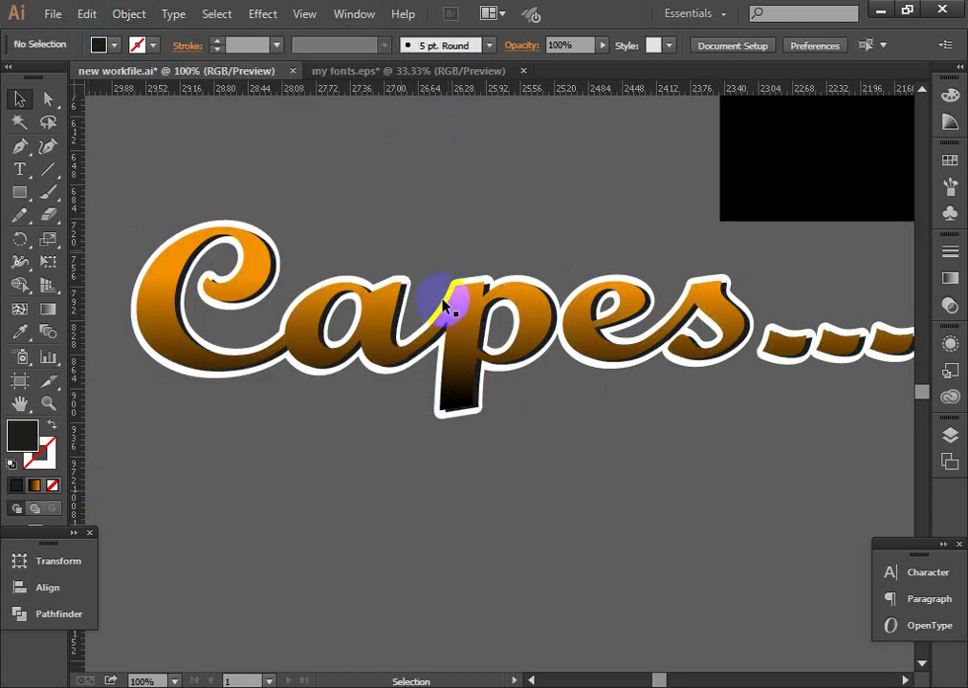
{"action": "left_click", "coordinate": [478, 301]}
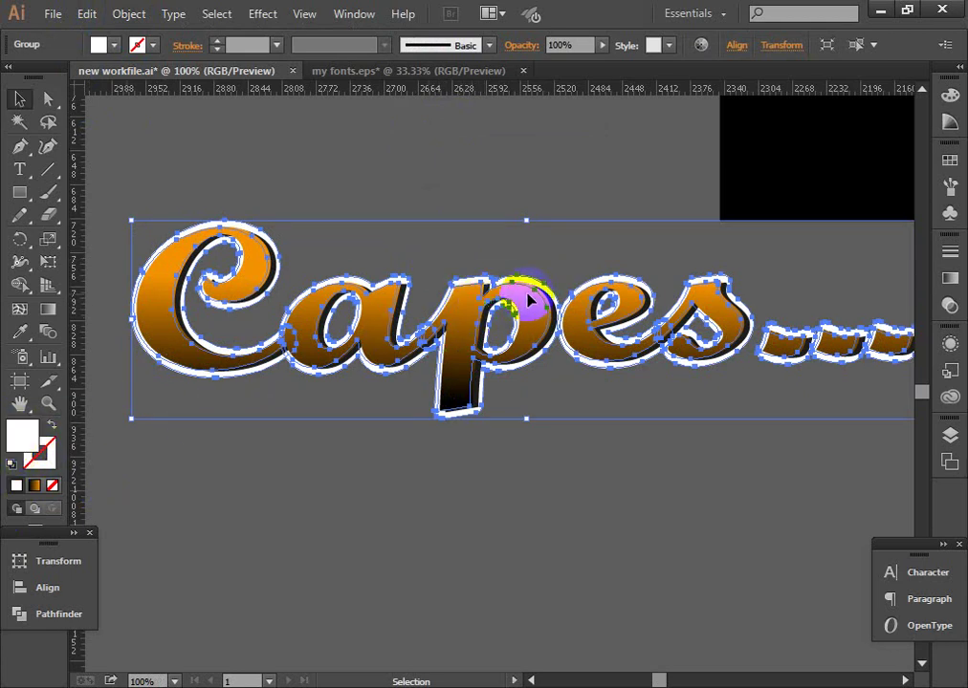
Pull the white outline copy aside to inspect it, then delete it
{"action": "left_click_drag", "start_coordinate": [481, 337], "coordinate": [492, 247]}
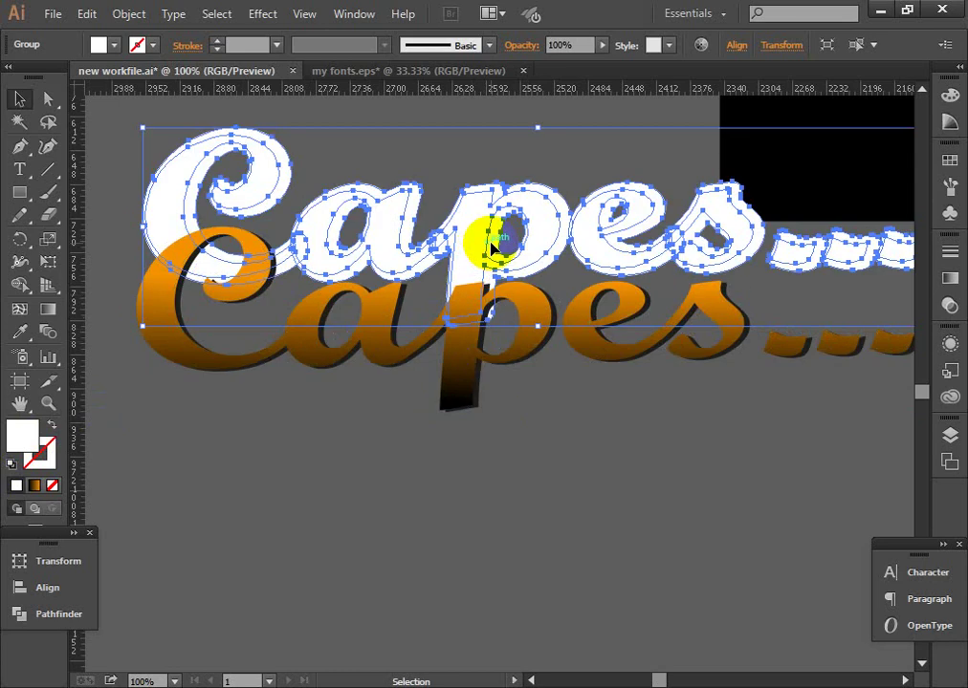
{"action": "key", "text": "ctrl+z"}
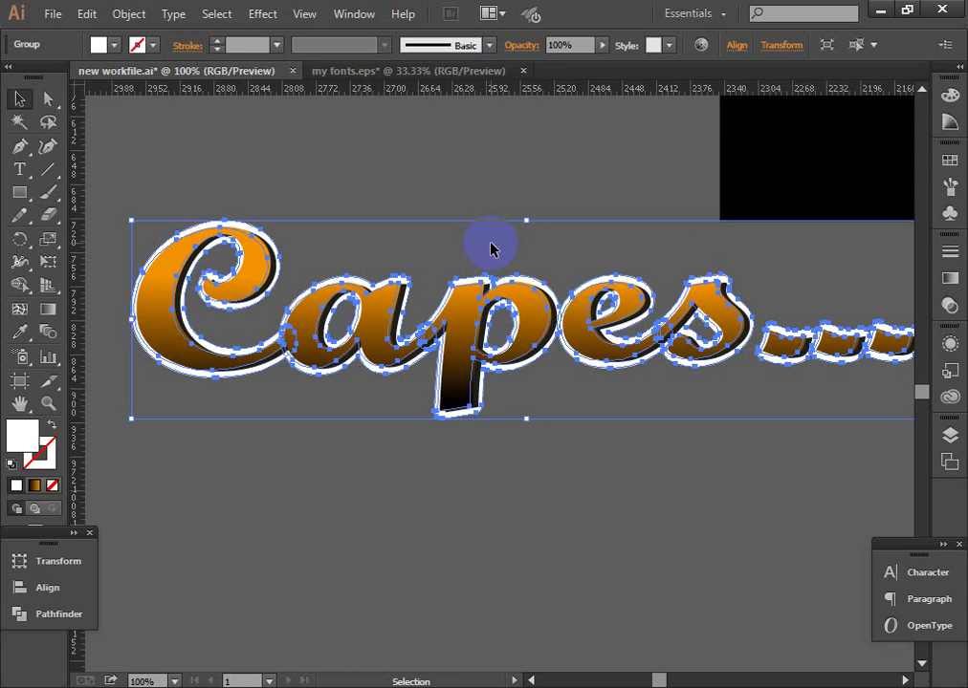
{"action": "left_click", "coordinate": [473, 194]}
{"action": "mouse_move", "coordinate": [479, 281]}
{"action": "left_mouse_down"}
{"action": "mouse_move", "coordinate": [447, 484]}
{"action": "mouse_move", "coordinate": [452, 464]}
{"action": "left_mouse_up"}
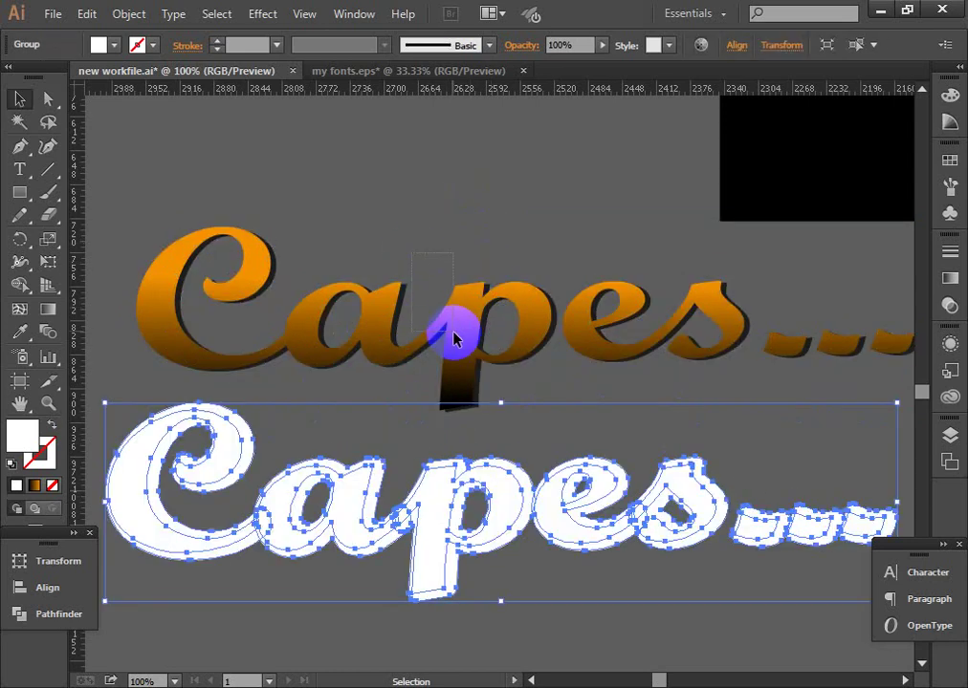
{"action": "left_click", "coordinate": [425, 259]}
{"action": "left_click", "coordinate": [464, 493]}
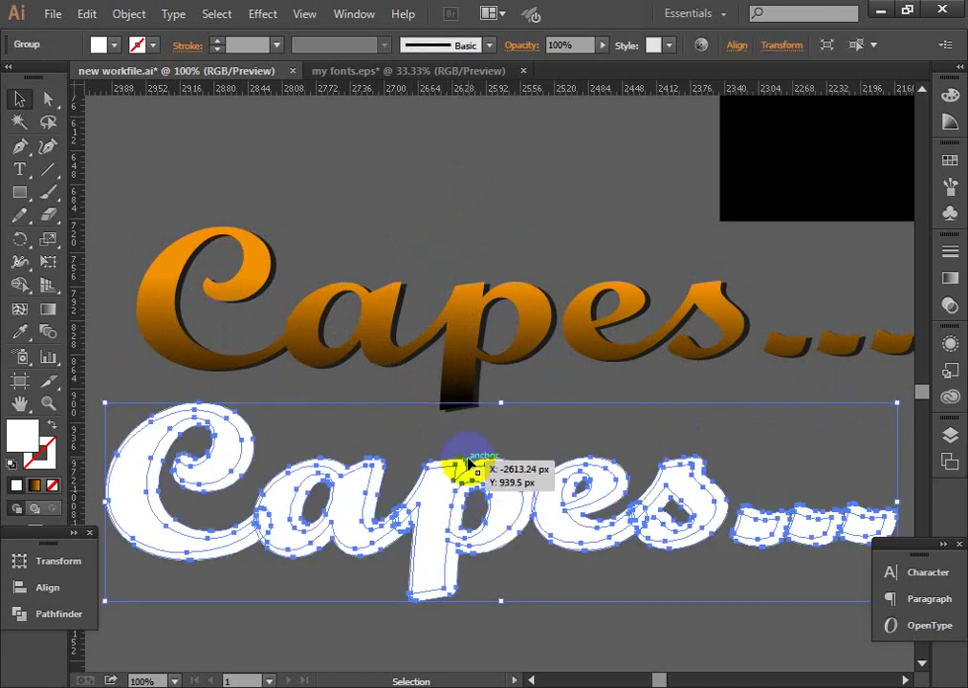
{"action": "key", "text": "Delete"}
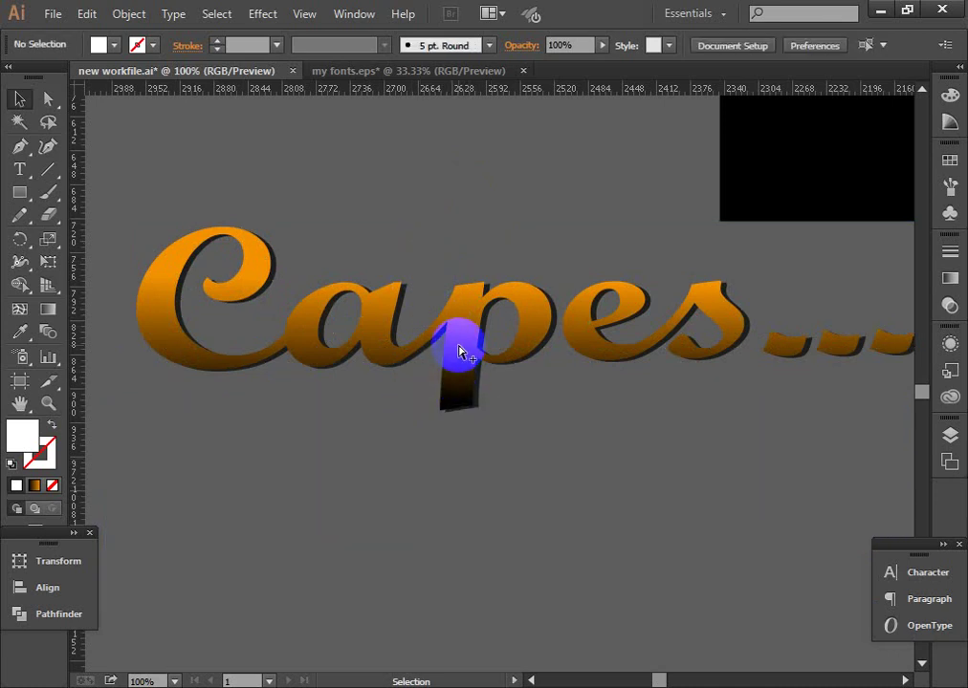
Unlock all, move the orange Capes text down, and select the black shadow
{"action": "key", "text": "ctrl+alt"}
{"action": "left_click", "coordinate": [458, 352]}
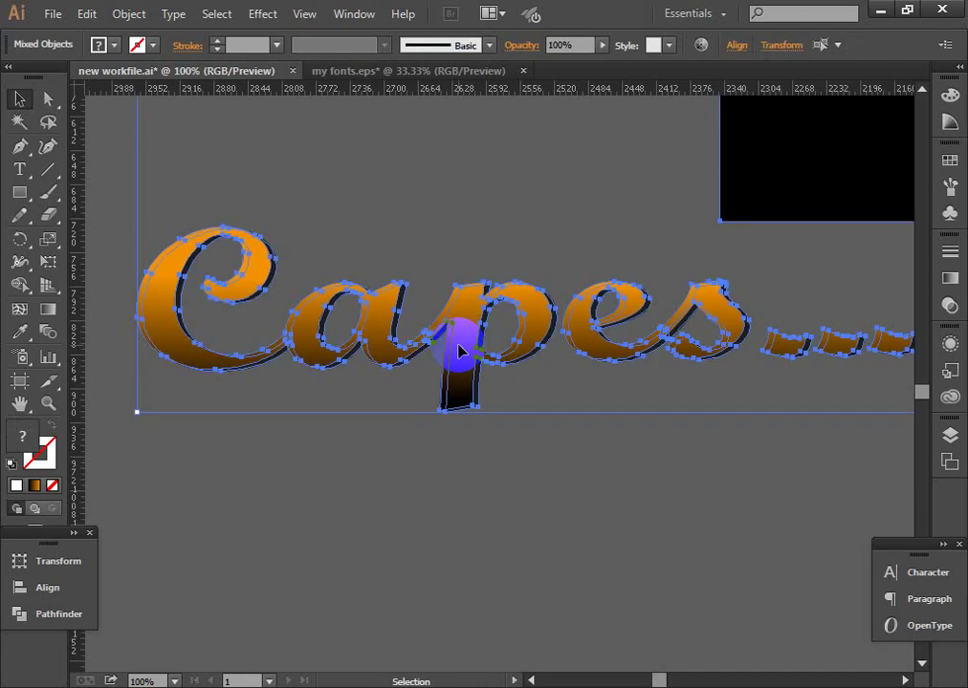
{"action": "left_click", "coordinate": [490, 408]}
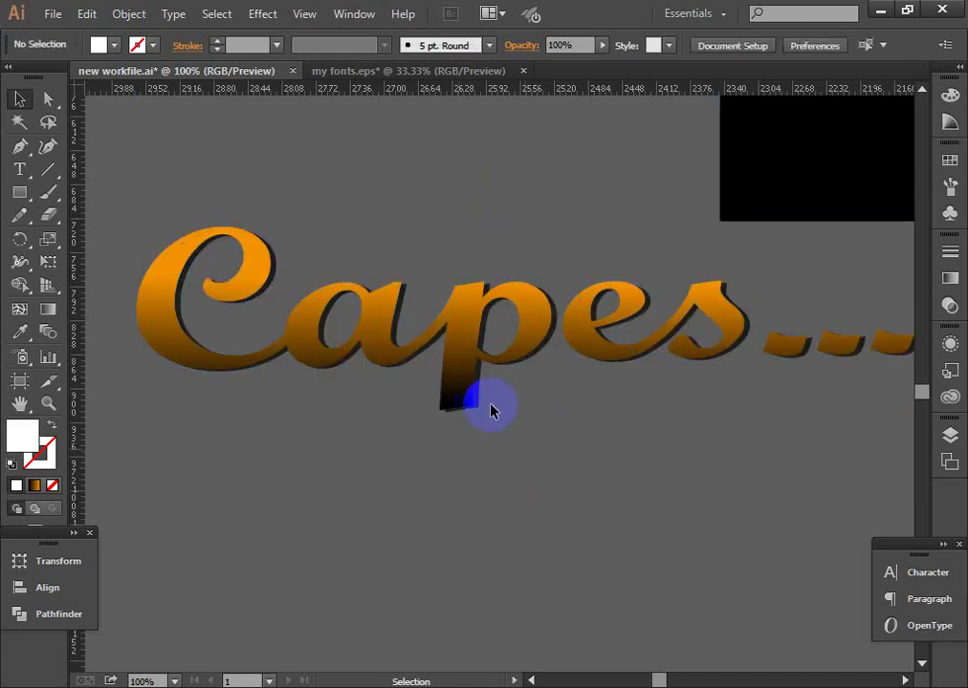
{"action": "left_click_drag", "start_coordinate": [458, 356], "coordinate": [453, 518]}
{"action": "left_click", "coordinate": [460, 341]}
Delete the black shadow, move the orange text back up, and paste a copy in back
{"action": "key", "text": "Delete"}
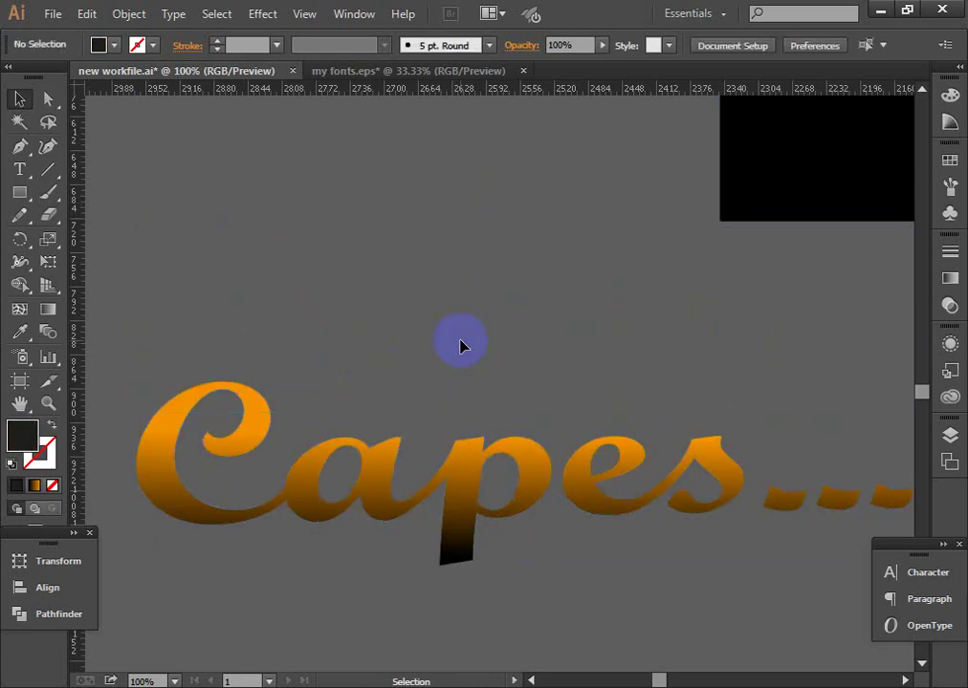
{"action": "left_click_drag", "start_coordinate": [461, 478], "coordinate": [453, 369]}
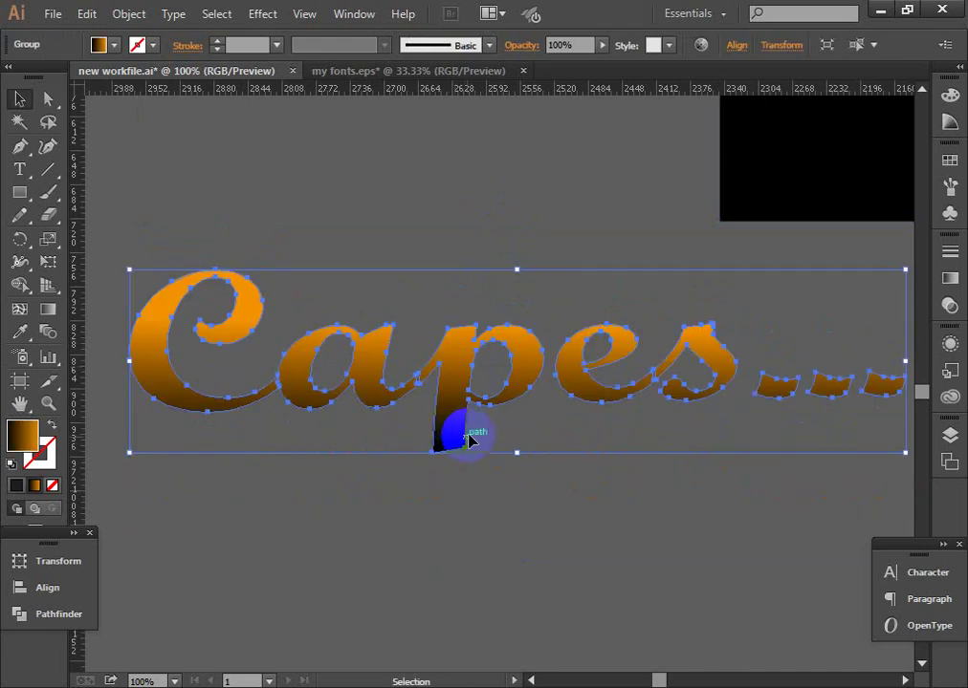
{"action": "left_click", "coordinate": [86, 13]}
{"action": "left_click", "coordinate": [554, 344]}
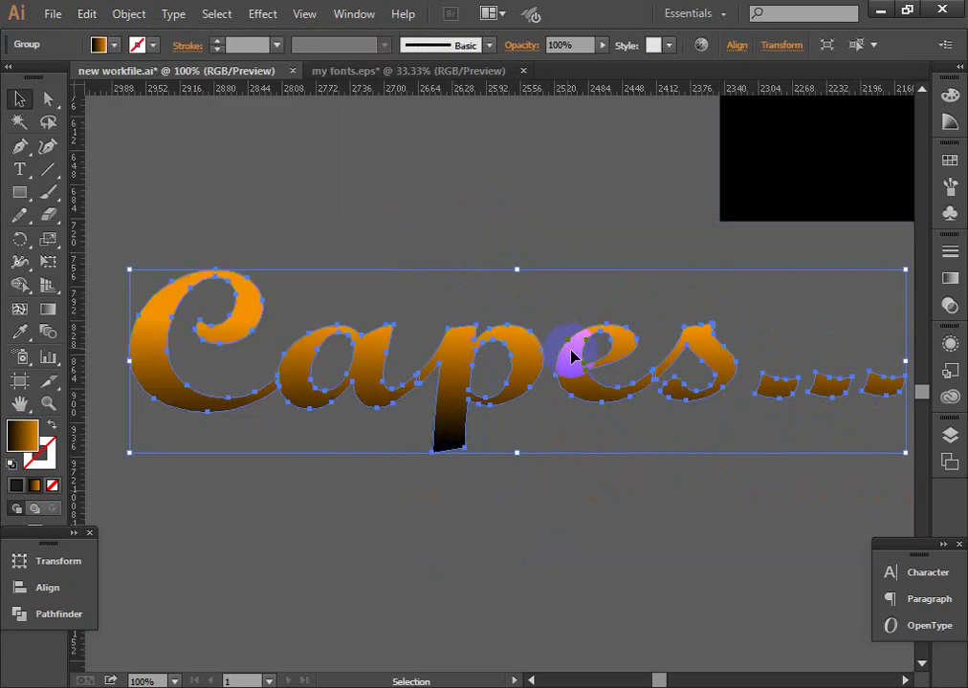
{"action": "left_click", "coordinate": [86, 13]}
{"action": "left_click", "coordinate": [116, 105]}
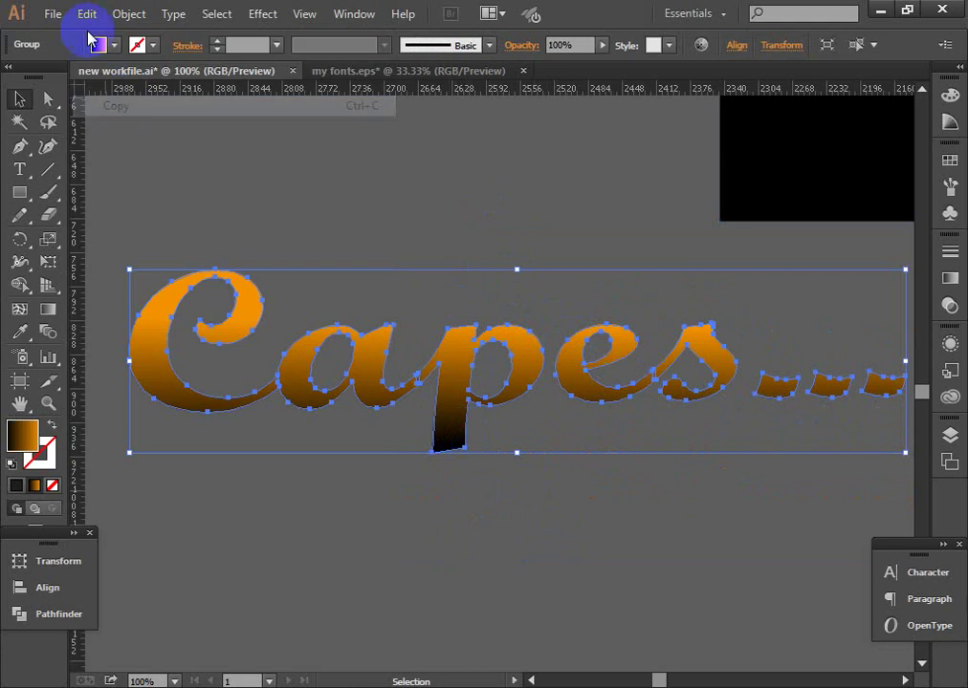
{"action": "left_click", "coordinate": [86, 13]}
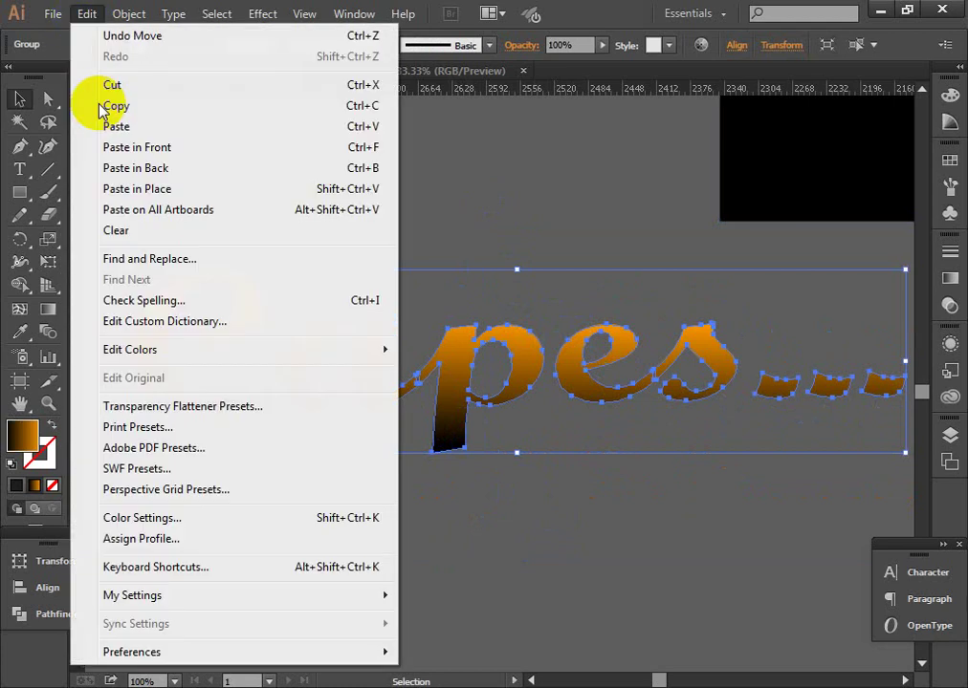
{"action": "left_click", "coordinate": [156, 172]}
Test-drag the stacked Capes copies, then undo the moves and clear the selection
{"action": "left_click", "coordinate": [86, 14]}
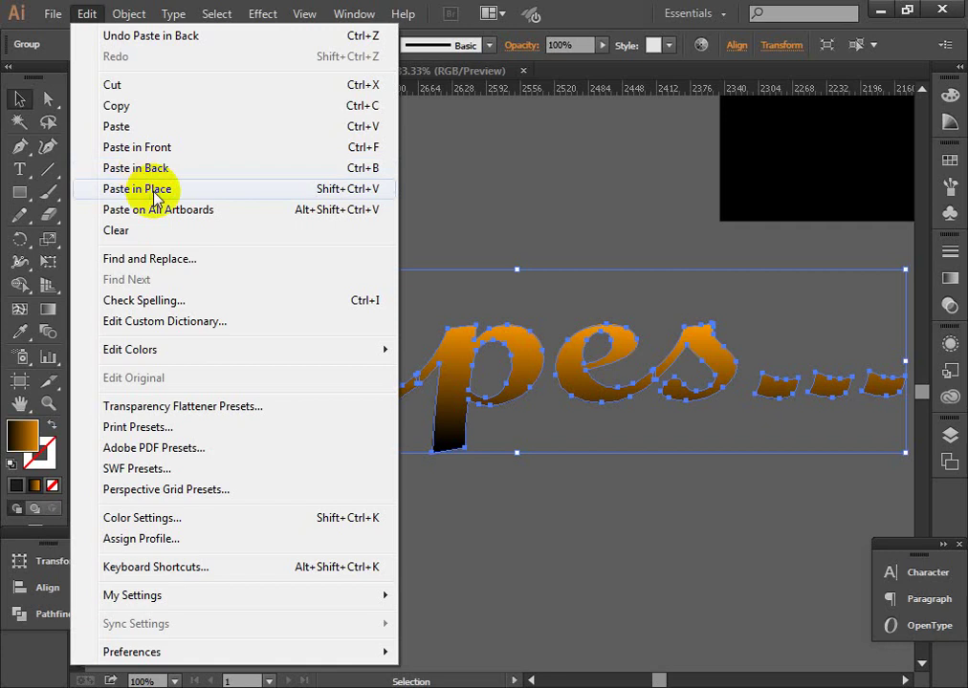
{"action": "left_click", "coordinate": [156, 173]}
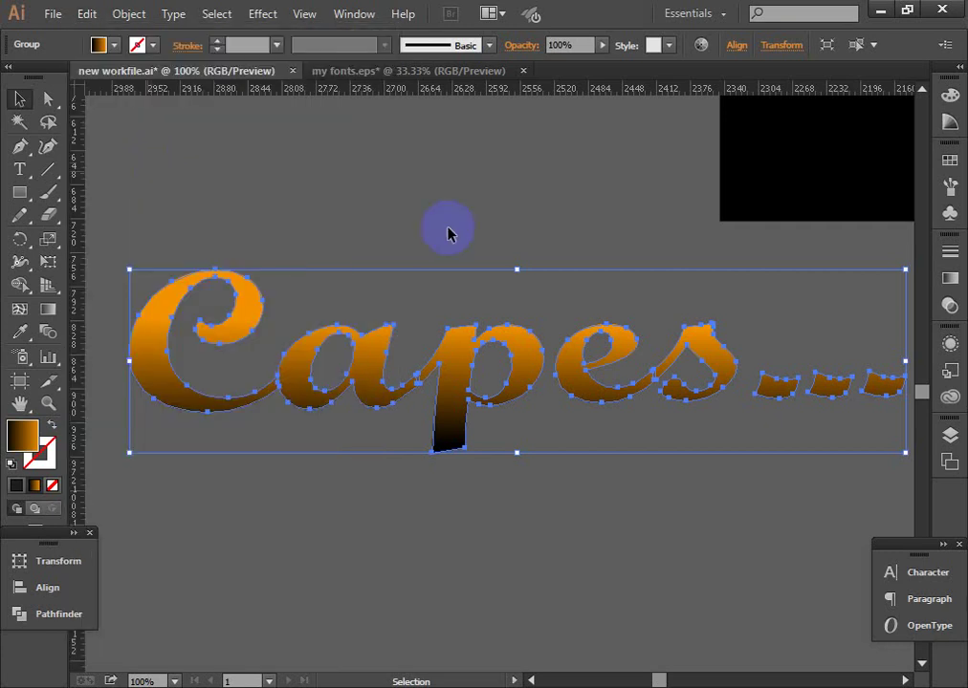
{"action": "left_click", "coordinate": [443, 302]}
{"action": "left_click_drag", "start_coordinate": [449, 367], "coordinate": [453, 498]}
{"action": "left_click_drag", "start_coordinate": [455, 447], "coordinate": [466, 302]}
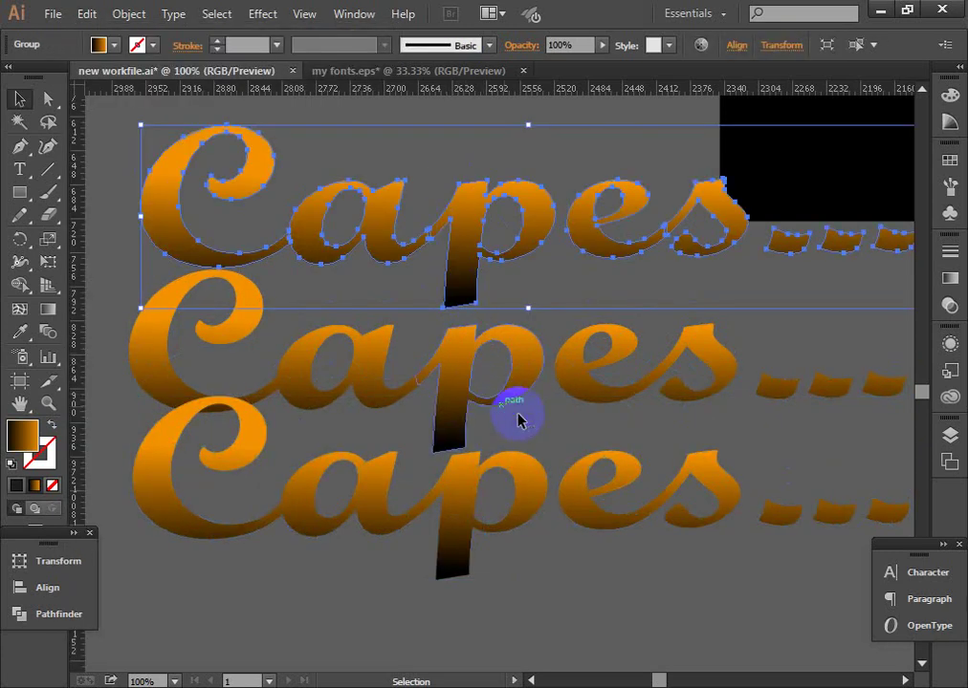
{"action": "key", "text": "a"}
{"action": "left_click", "coordinate": [518, 380]}
{"action": "key", "text": "ctrl+z"}
{"action": "key", "text": "ctrl+z"}
{"action": "key", "text": "v"}
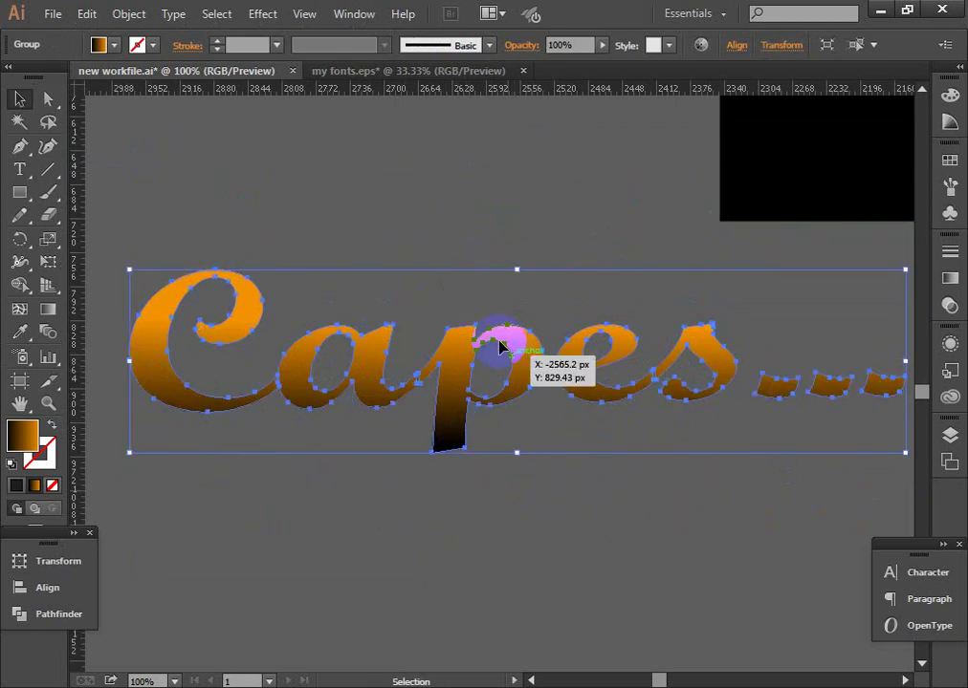
{"action": "left_click", "coordinate": [447, 208]}
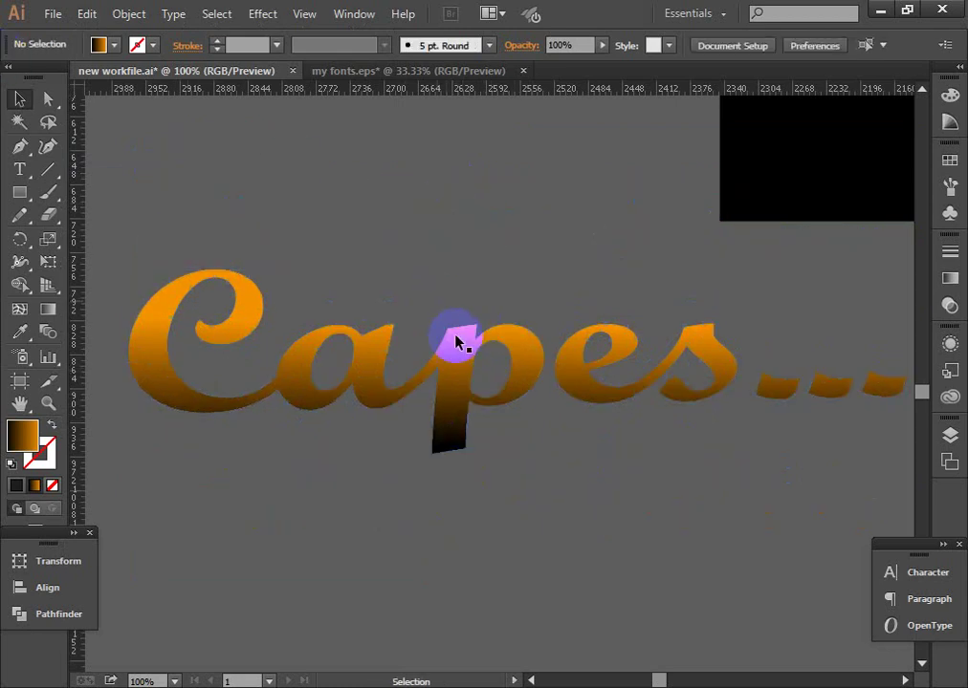
{"action": "left_click", "coordinate": [457, 366]}
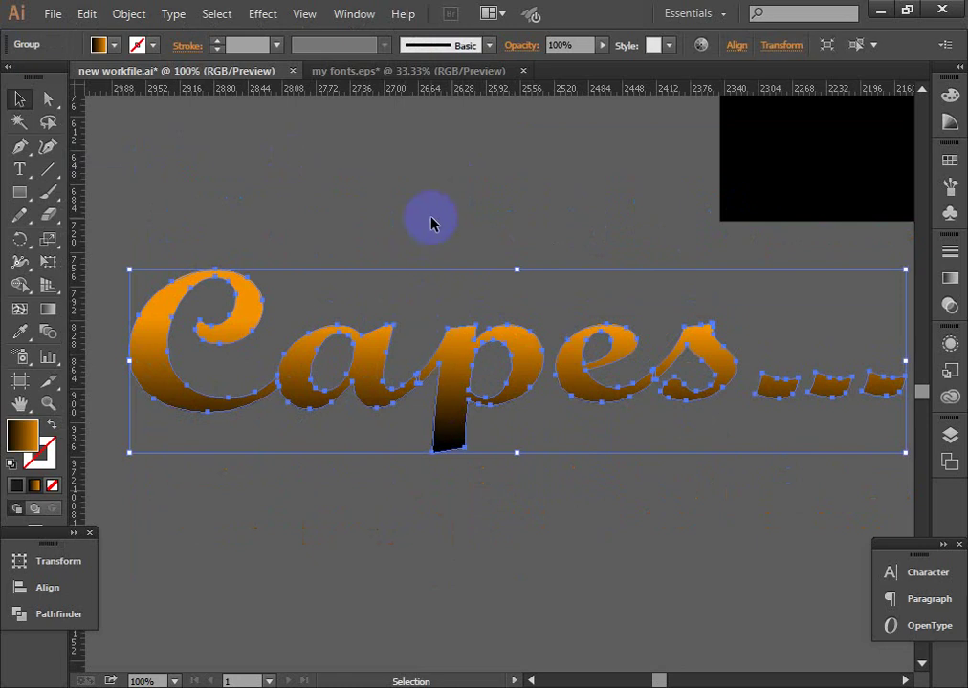
{"action": "left_click", "coordinate": [433, 216]}
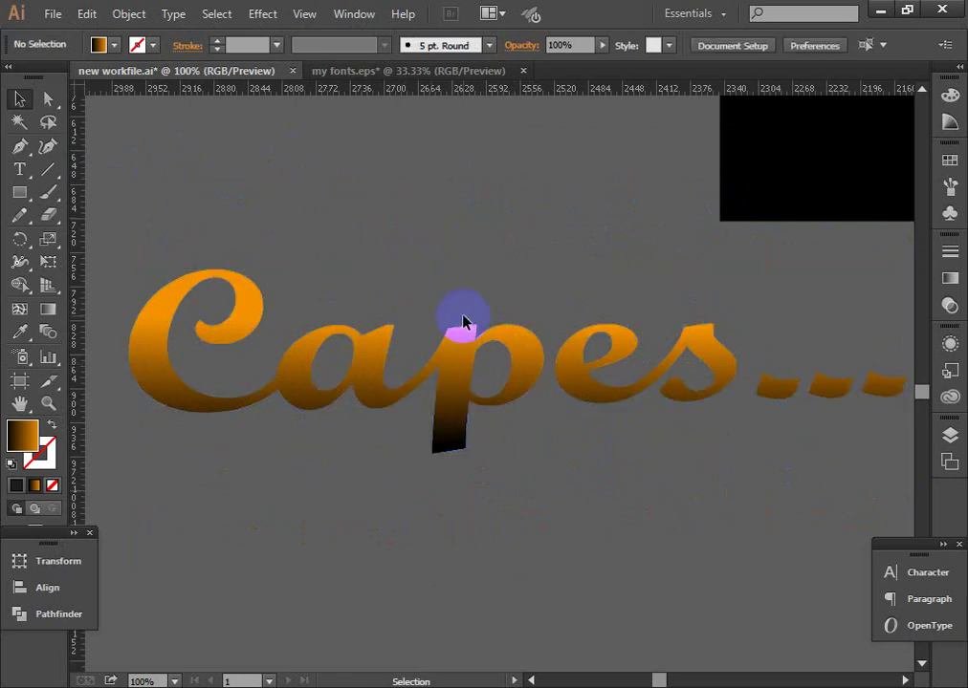
Lock the front orange Capes group and select the copy behind it
{"action": "left_click", "coordinate": [456, 344]}
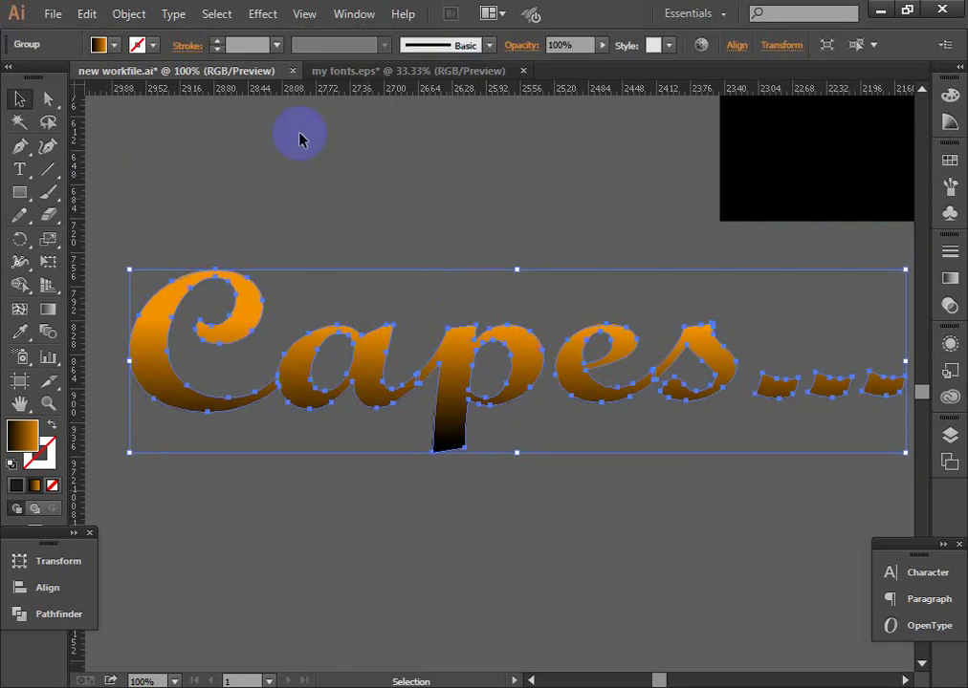
{"action": "left_click", "coordinate": [128, 14]}
{"action": "mouse_move", "coordinate": [199, 125]}
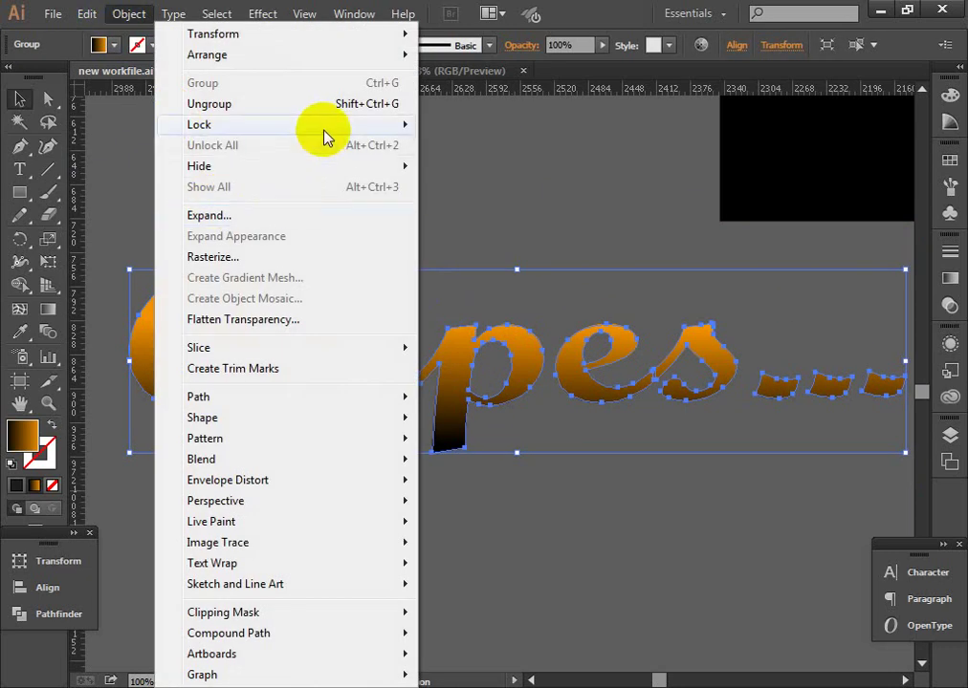
{"action": "left_click", "coordinate": [468, 124]}
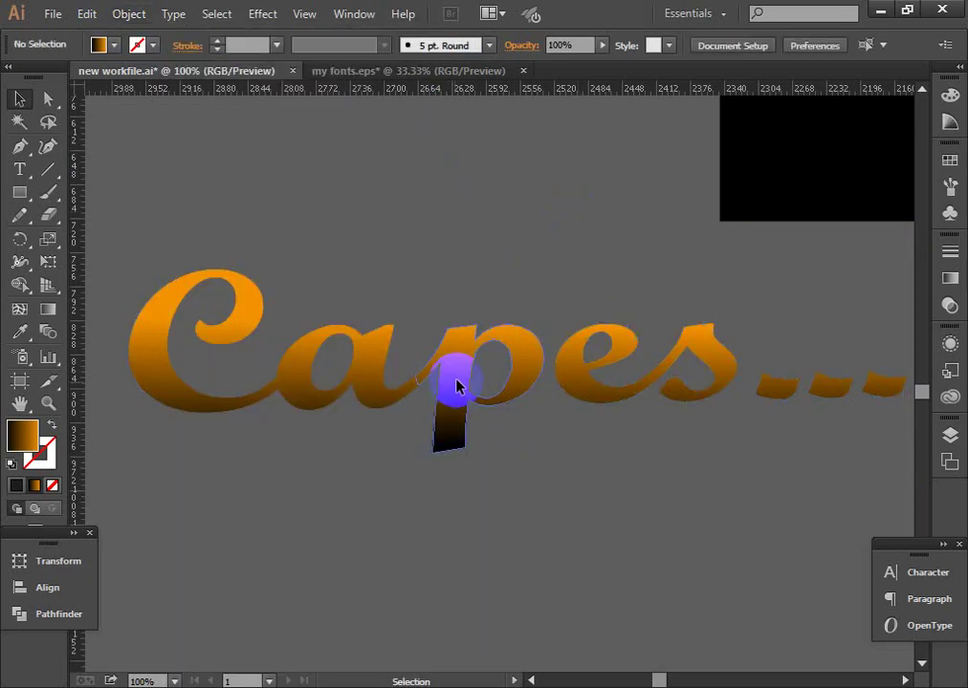
{"action": "key", "text": "ctrl+alt+2"}
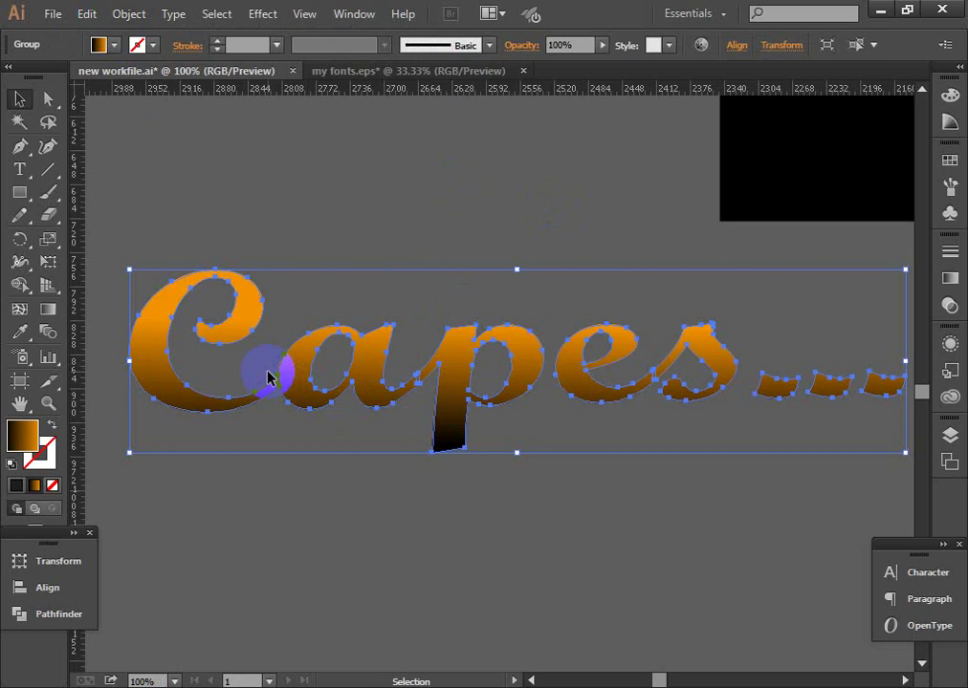
Fill the back copy black and nudge it three steps right, two down
{"action": "left_click", "coordinate": [949, 160]}
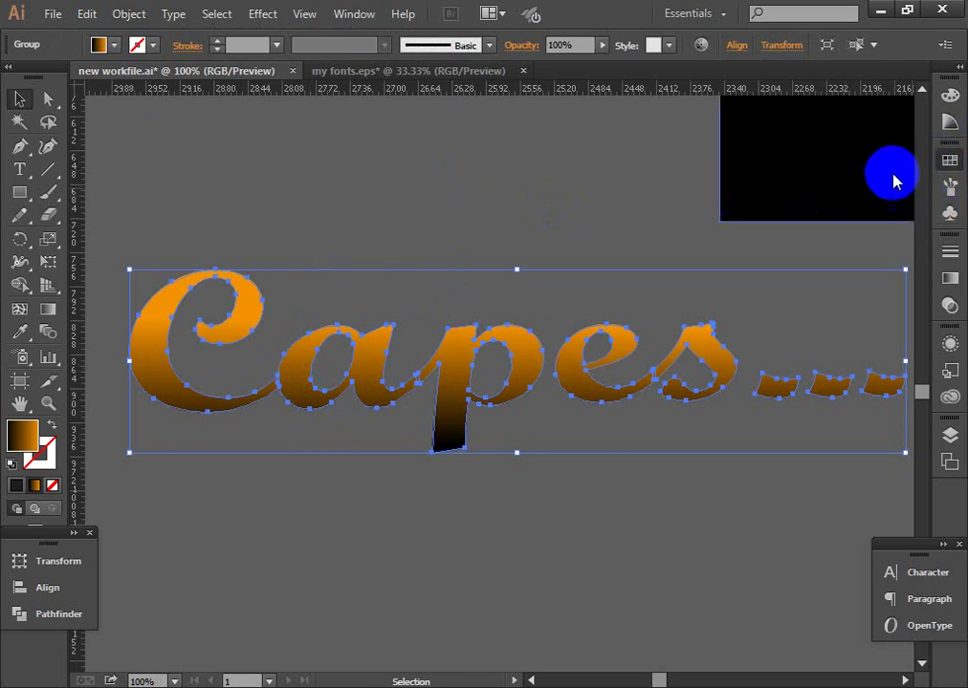
{"action": "left_click", "coordinate": [896, 146]}
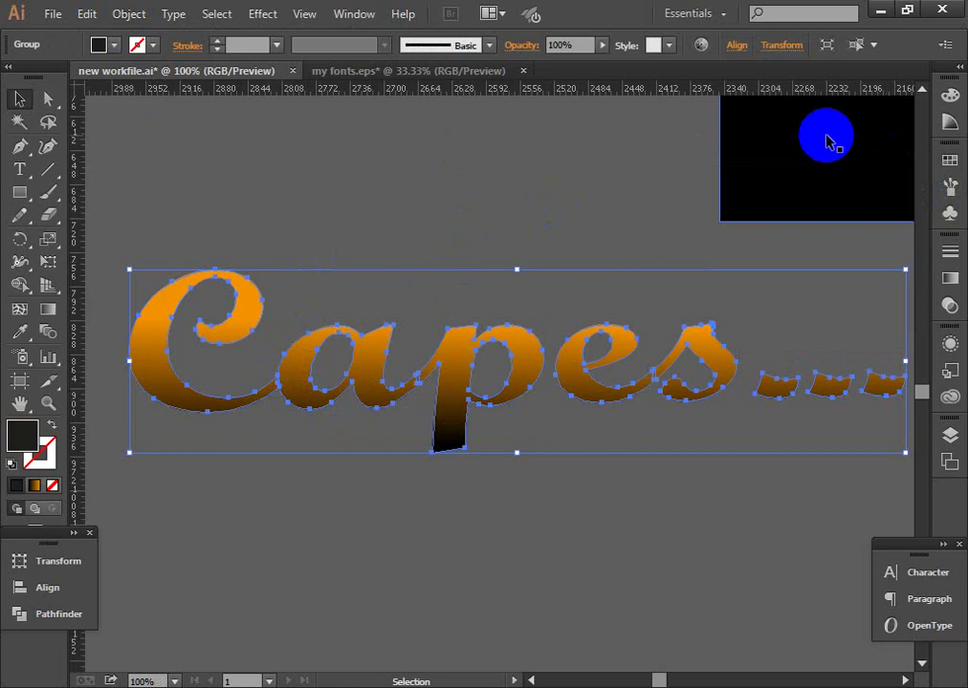
{"action": "key", "text": "alt+Right"}
{"action": "key", "text": "alt+Right"}
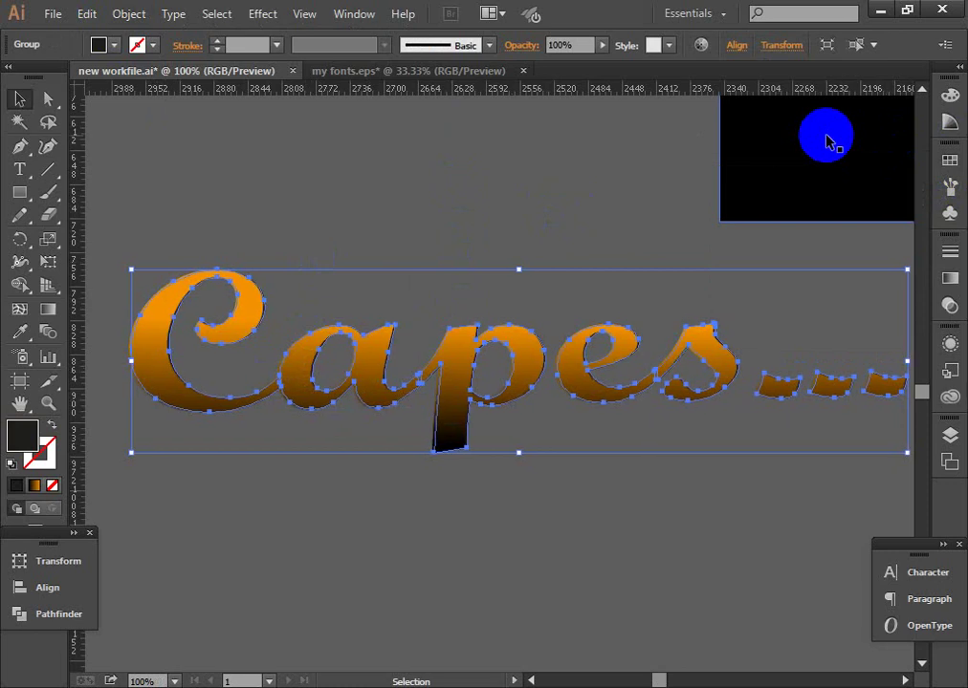
{"action": "key", "text": "alt+Right"}
{"action": "key", "text": "alt+Right"}
{"action": "key", "text": "alt+Right"}
{"action": "key", "text": "alt+Right"}
{"action": "key", "text": "alt+Right"}
{"action": "key", "text": "alt+Right"}
{"action": "key", "text": "alt+Down"}
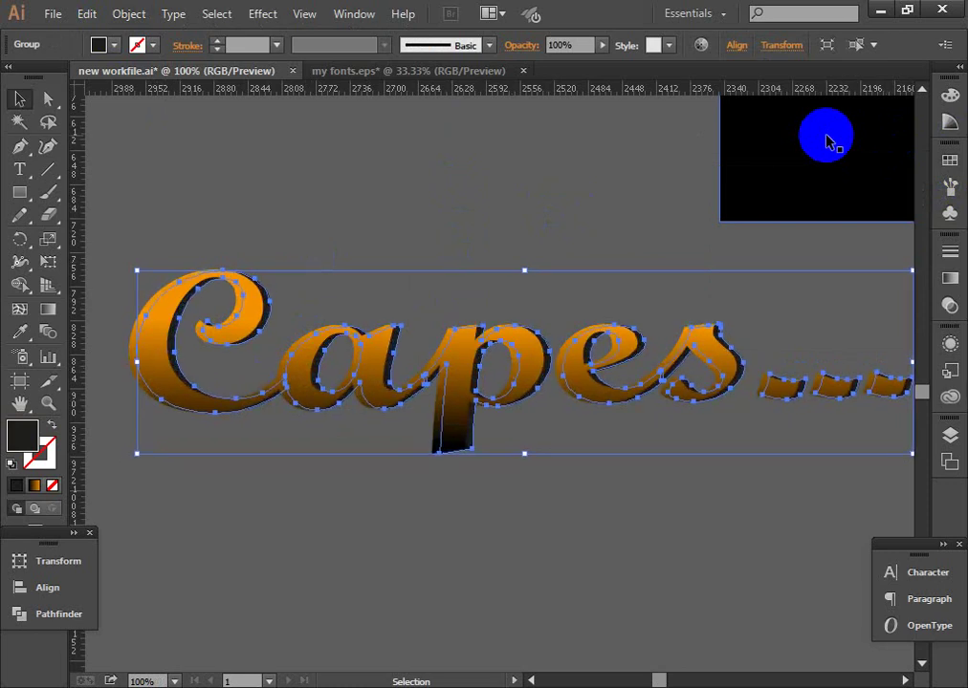
{"action": "key", "text": "alt+Down"}
{"action": "key", "text": "alt+Down"}
{"action": "key", "text": "alt+Right"}
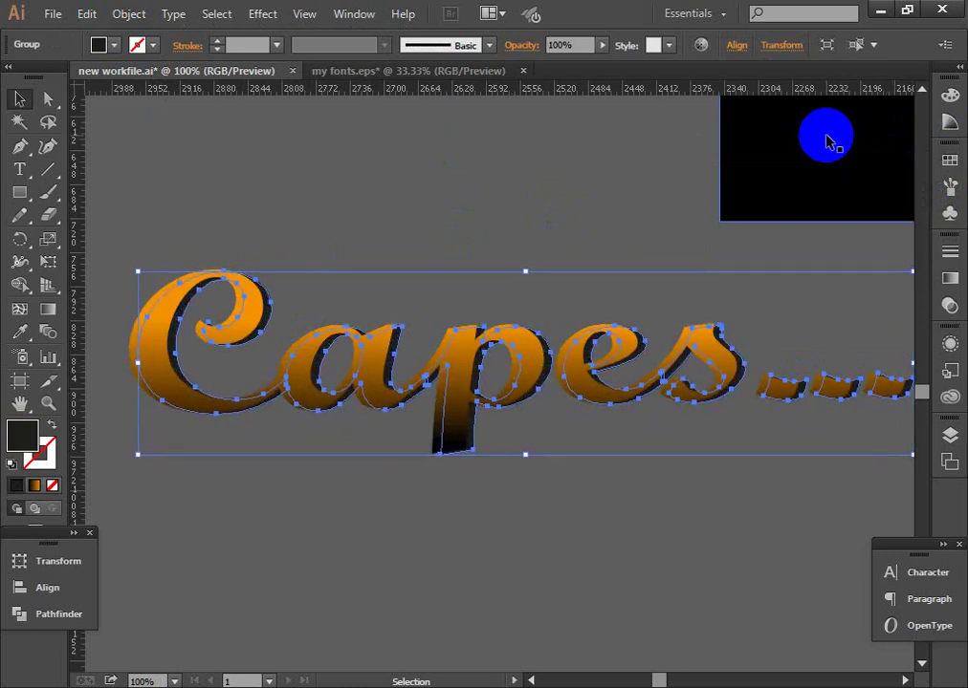
{"action": "left_click", "coordinate": [518, 156]}
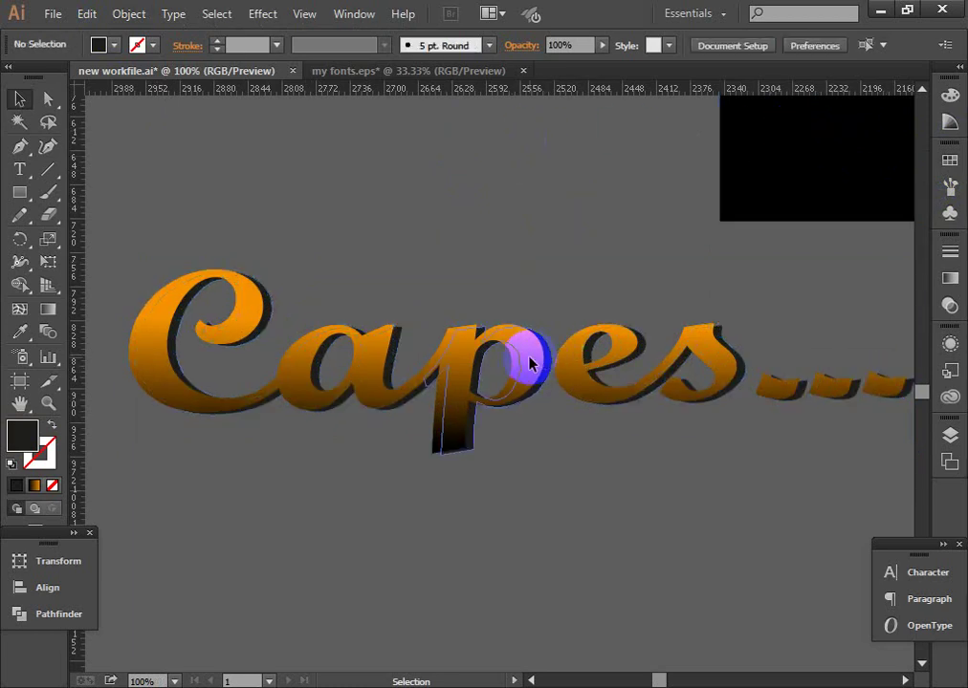
Lock the Capes shadow lettering, reselect the top lettering and nudge it about 3 px down
{"action": "left_click", "coordinate": [533, 366]}
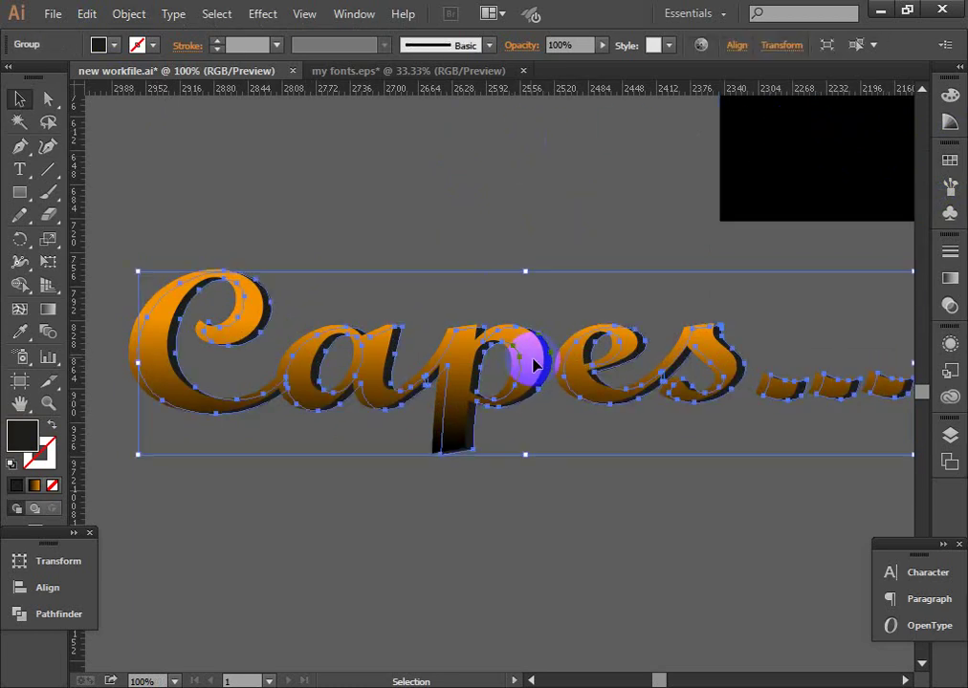
{"action": "left_click", "coordinate": [86, 13]}
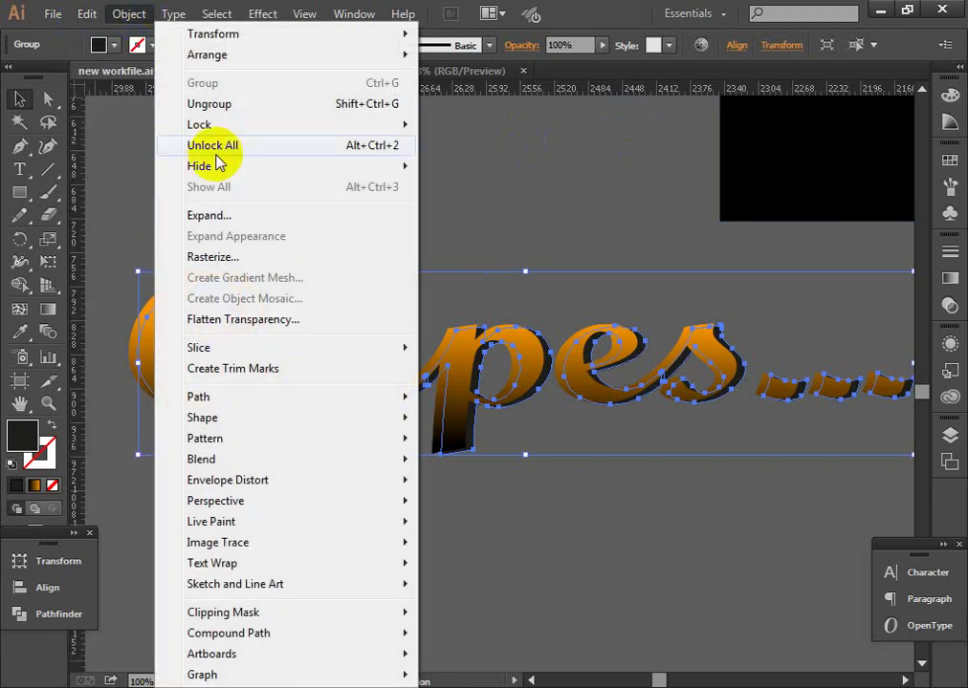
{"action": "mouse_move", "coordinate": [199, 124]}
{"action": "left_click", "coordinate": [449, 133]}
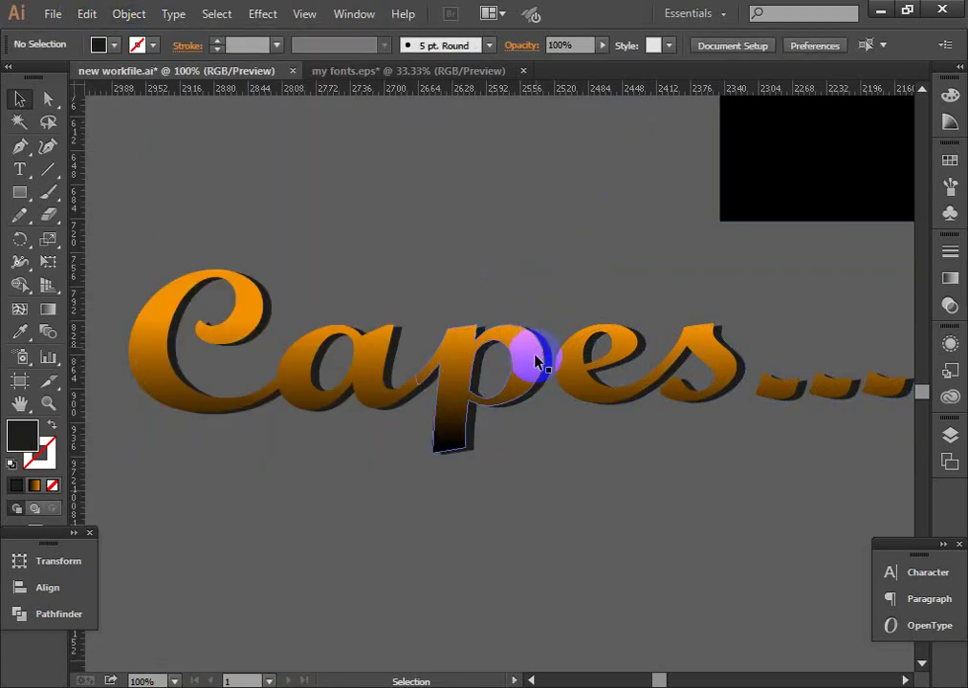
{"action": "key", "text": "ctrl+alt+2"}
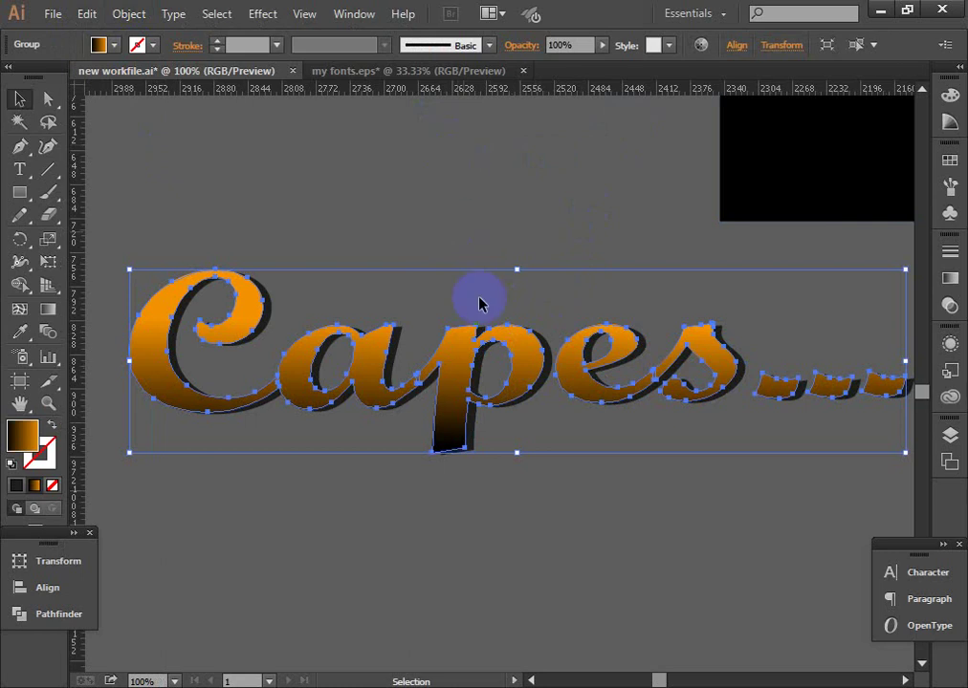
{"action": "mouse_move", "coordinate": [479, 305]}
{"action": "left_mouse_down"}
{"action": "mouse_move", "coordinate": [540, 469]}
{"action": "mouse_move", "coordinate": [546, 304]}
{"action": "left_mouse_up"}
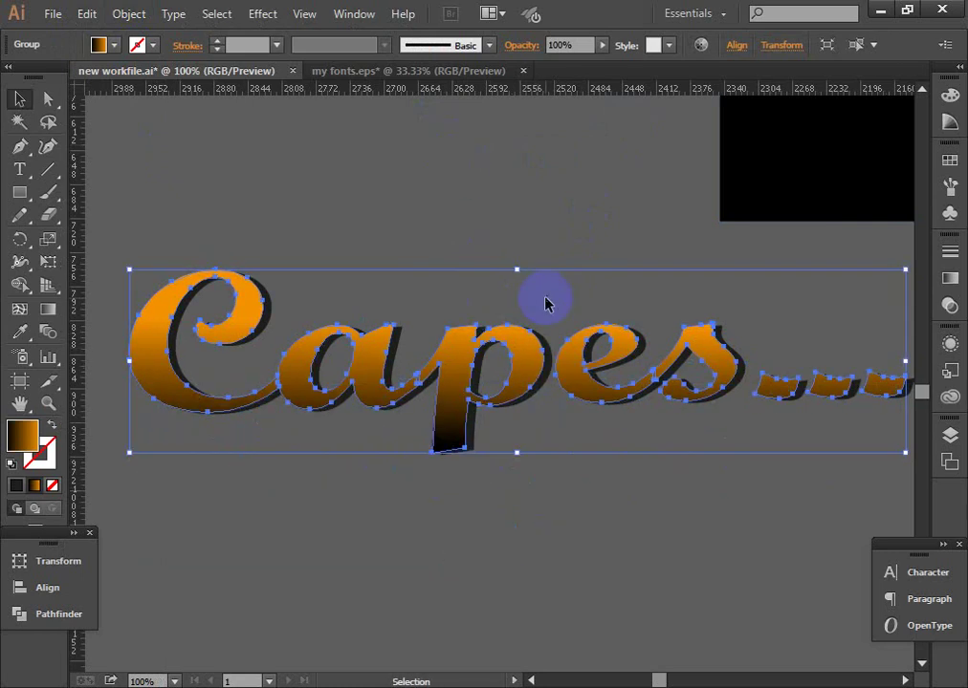
Preview an offset path outline around the top lettering, then cancel it
{"action": "left_click", "coordinate": [128, 14]}
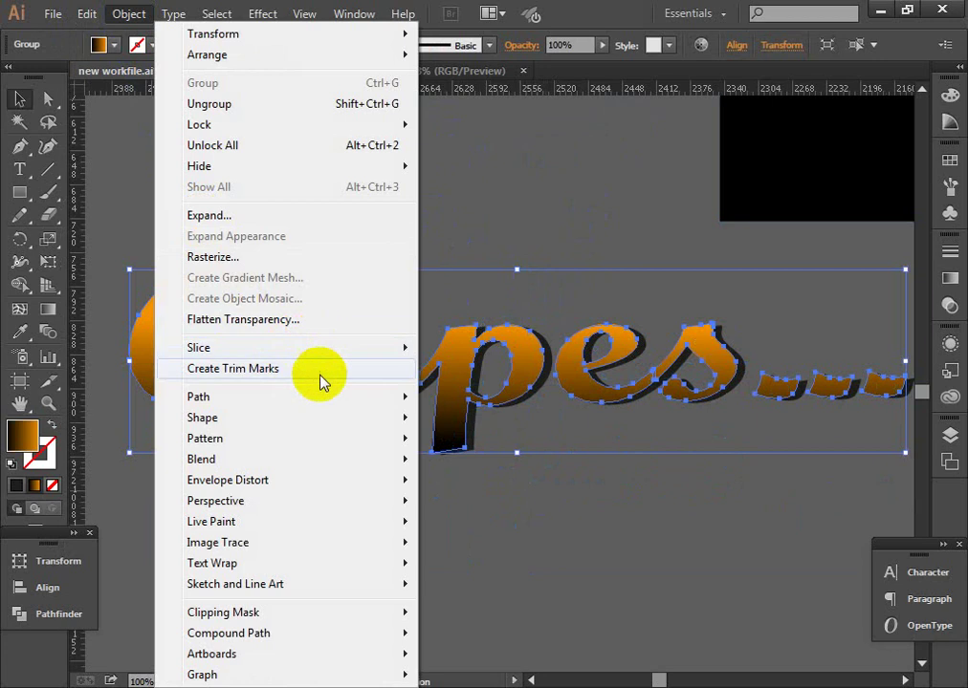
{"action": "mouse_move", "coordinate": [198, 396]}
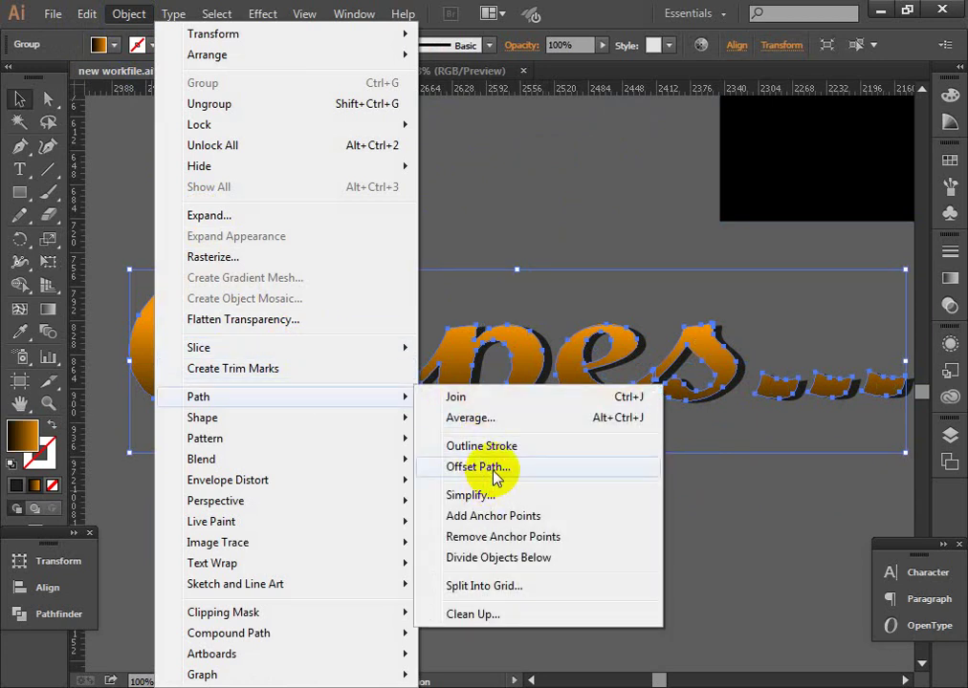
{"action": "left_click", "coordinate": [493, 468]}
{"action": "left_click", "coordinate": [602, 586]}
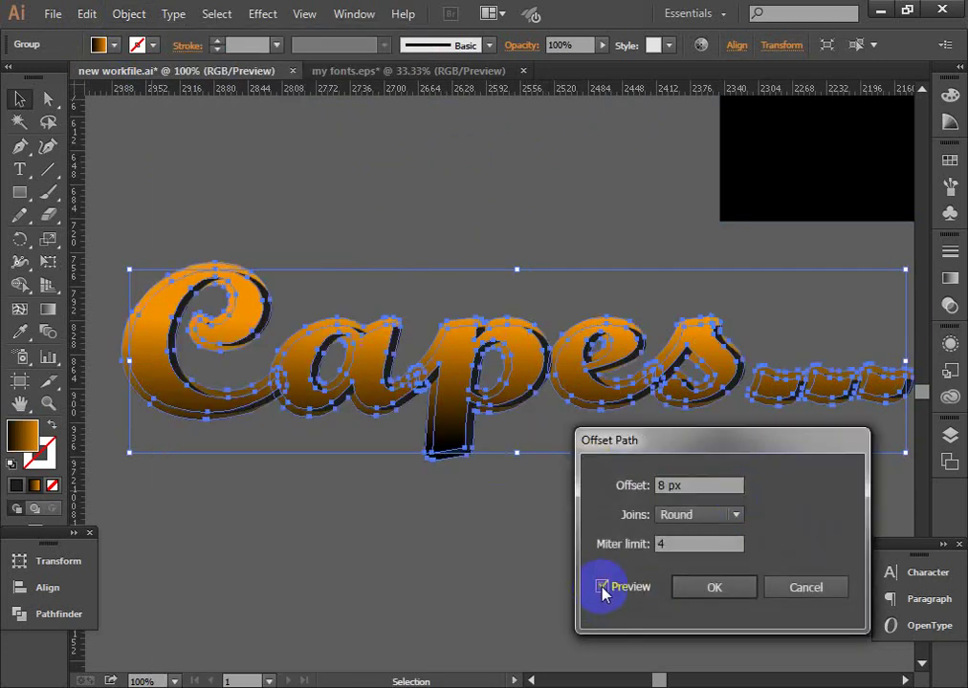
{"action": "left_click", "coordinate": [799, 590]}
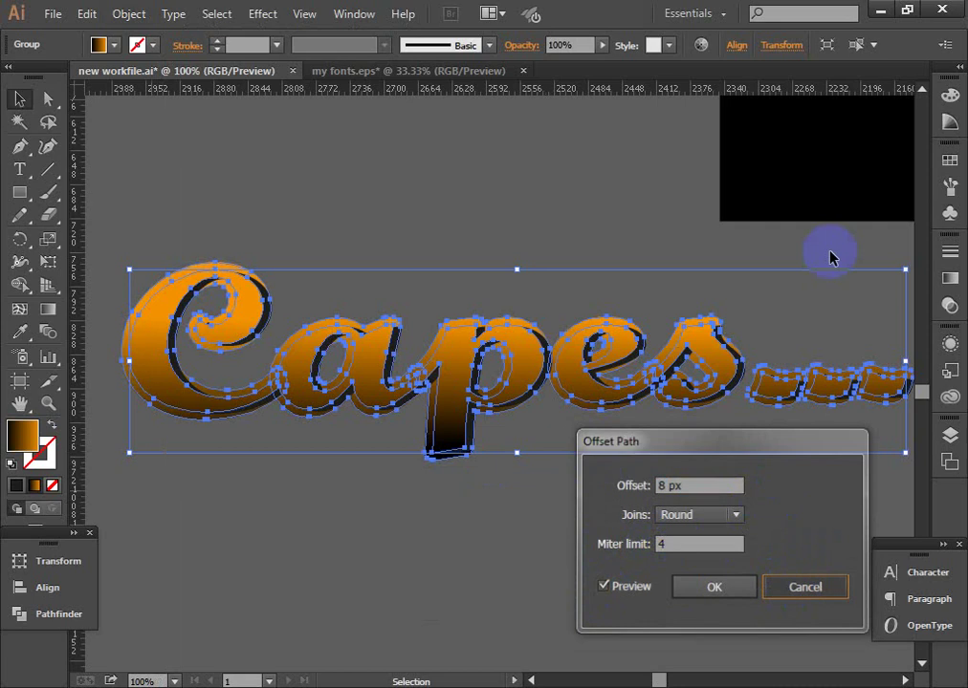
Fill the top Capes lettering white and reopen Offset Path at 8 px with Round joins
{"action": "left_click", "coordinate": [949, 163]}
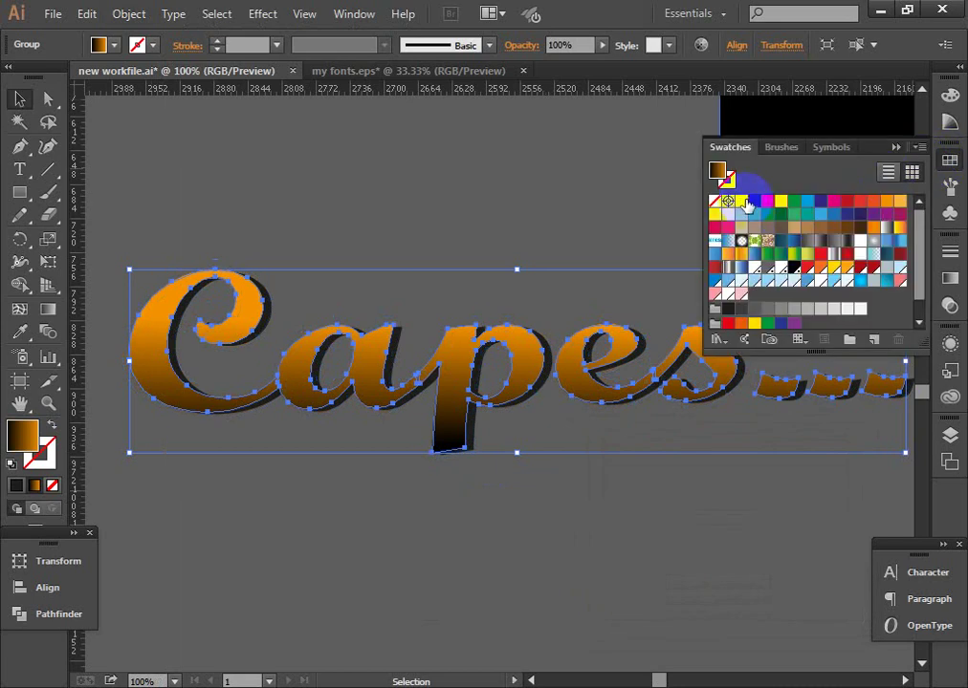
{"action": "left_click", "coordinate": [893, 147]}
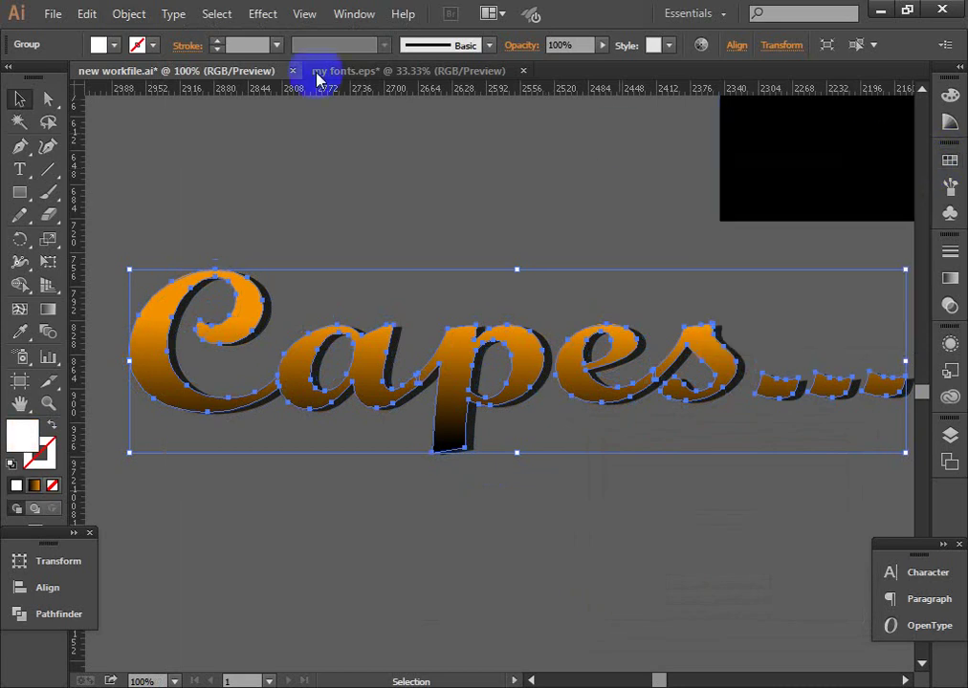
{"action": "left_click", "coordinate": [126, 14]}
{"action": "mouse_move", "coordinate": [198, 397]}
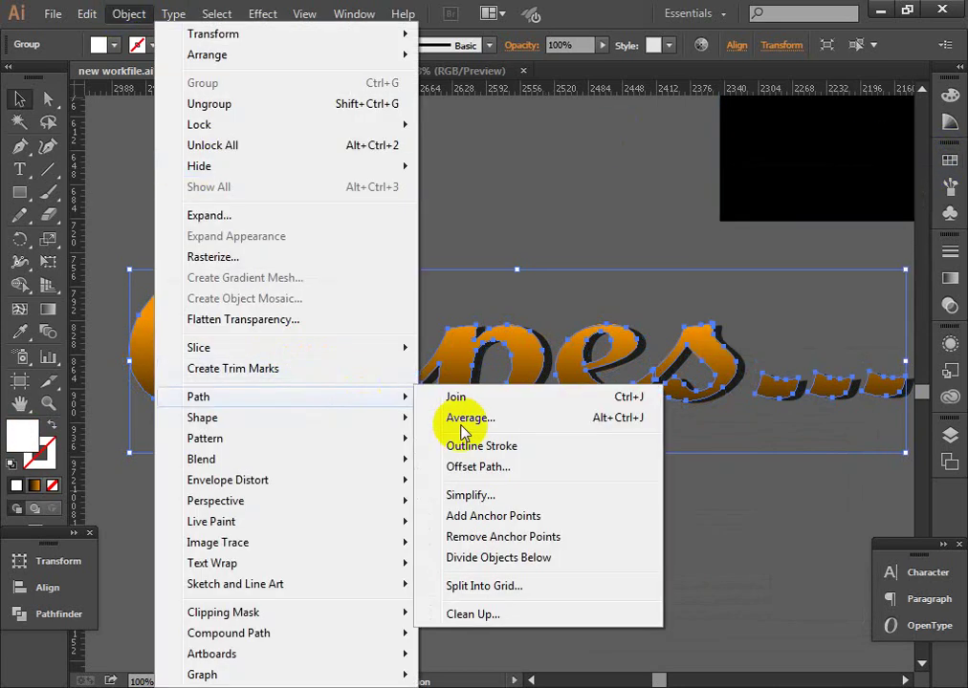
{"action": "left_click", "coordinate": [499, 469]}
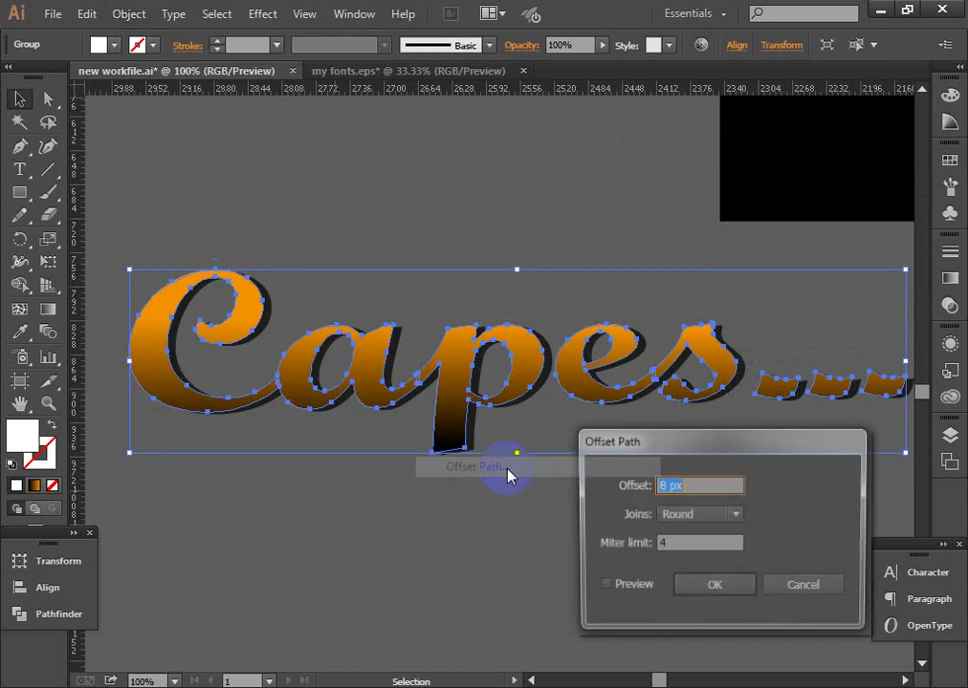
Turn on Preview to show the white 8 px round-joined outline around the orange Capes lettering
{"action": "left_click", "coordinate": [602, 587]}
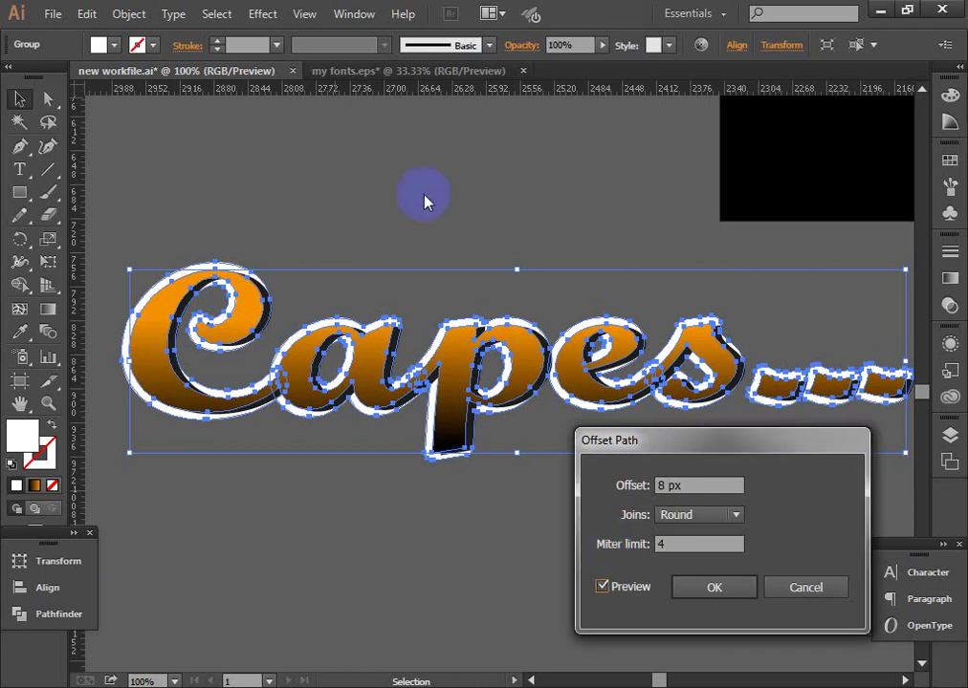
Discard the offset outline, deselect, and zoom in on the reference hoodie's Capes and DAD lettering
{"action": "left_click", "coordinate": [820, 593]}
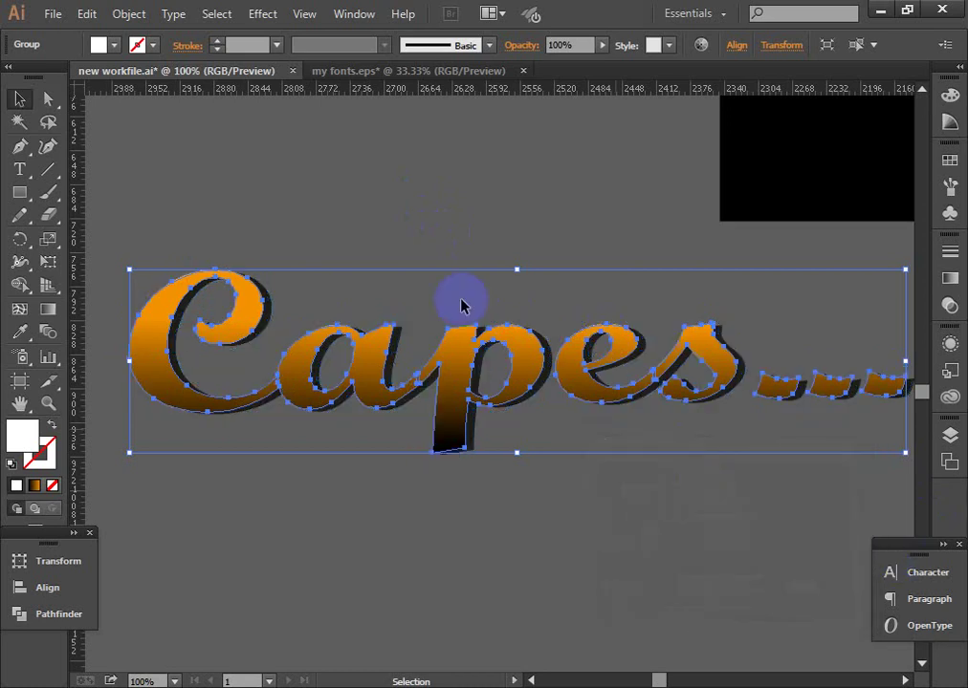
{"action": "left_click", "coordinate": [444, 194]}
{"action": "key", "text": "ctrl+minus"}
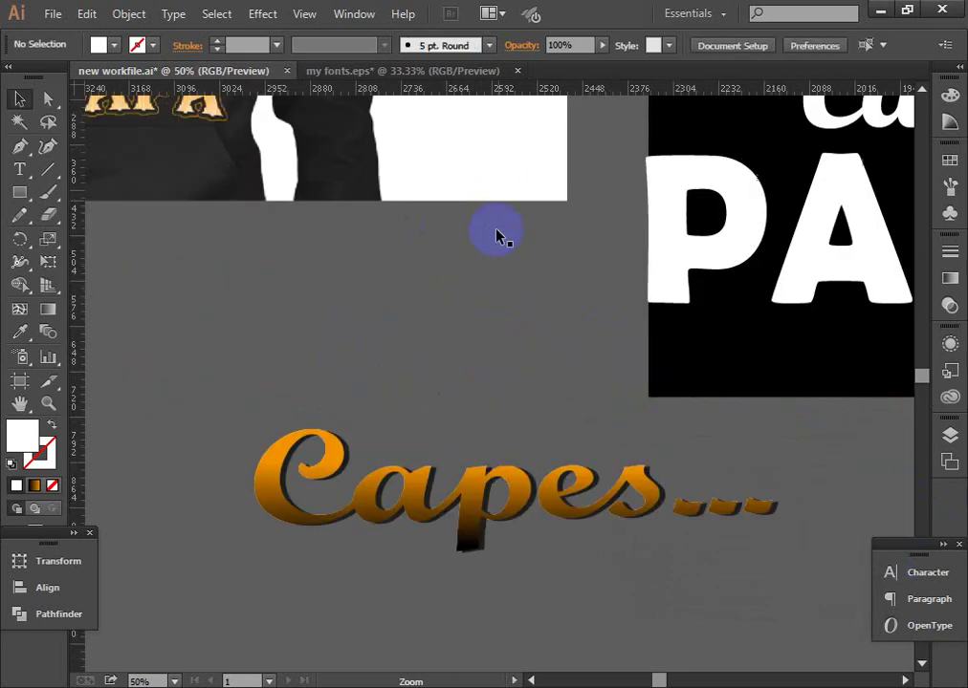
{"action": "mouse_move", "coordinate": [498, 235]}
{"action": "left_mouse_down"}
{"action": "mouse_move", "coordinate": [264, 367]}
{"action": "mouse_move", "coordinate": [596, 347]}
{"action": "left_mouse_up"}
{"action": "key", "text": "ctrl+plus"}
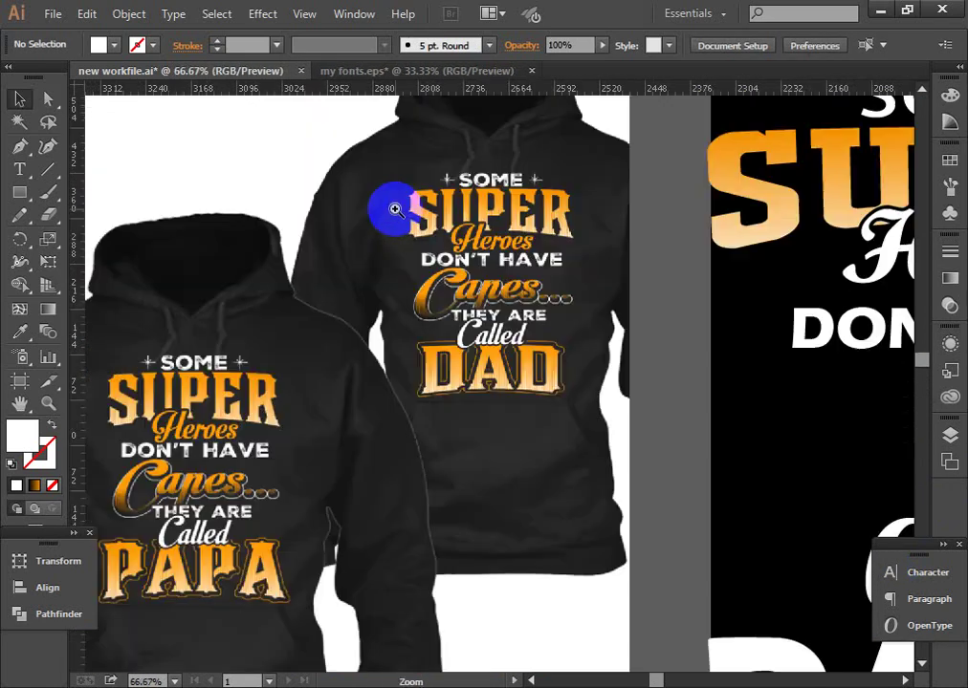
{"action": "key", "text": "ctrl+plus"}
{"action": "key", "text": "ctrl+plus"}
{"action": "left_click_drag", "start_coordinate": [606, 581], "coordinate": [448, 395]}
{"action": "left_click", "coordinate": [573, 439], "text": "ctrl"}
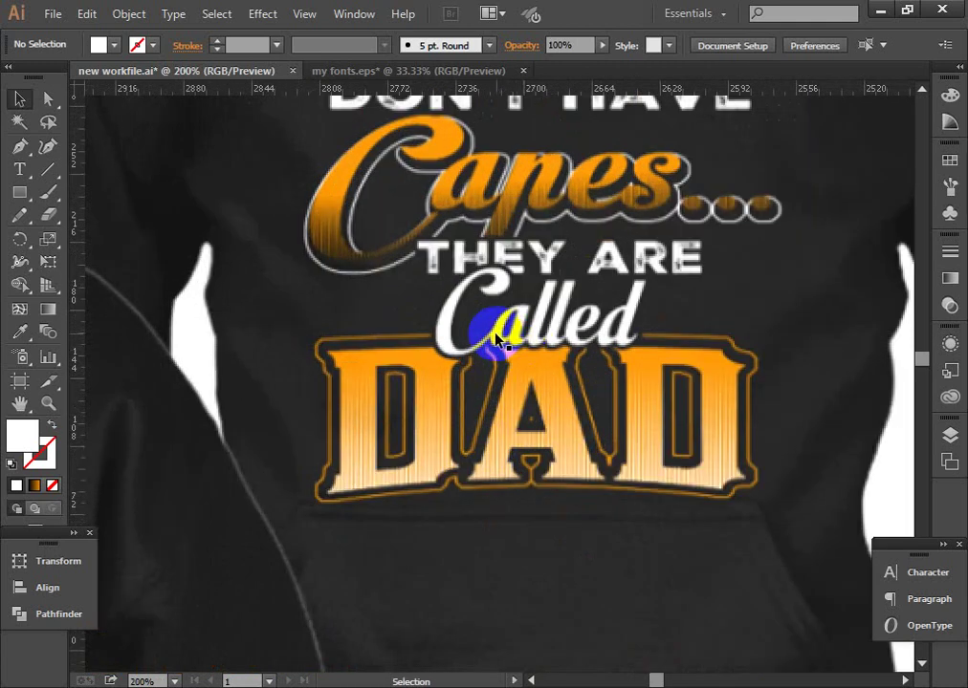
{"action": "left_click_drag", "start_coordinate": [518, 352], "coordinate": [459, 351]}
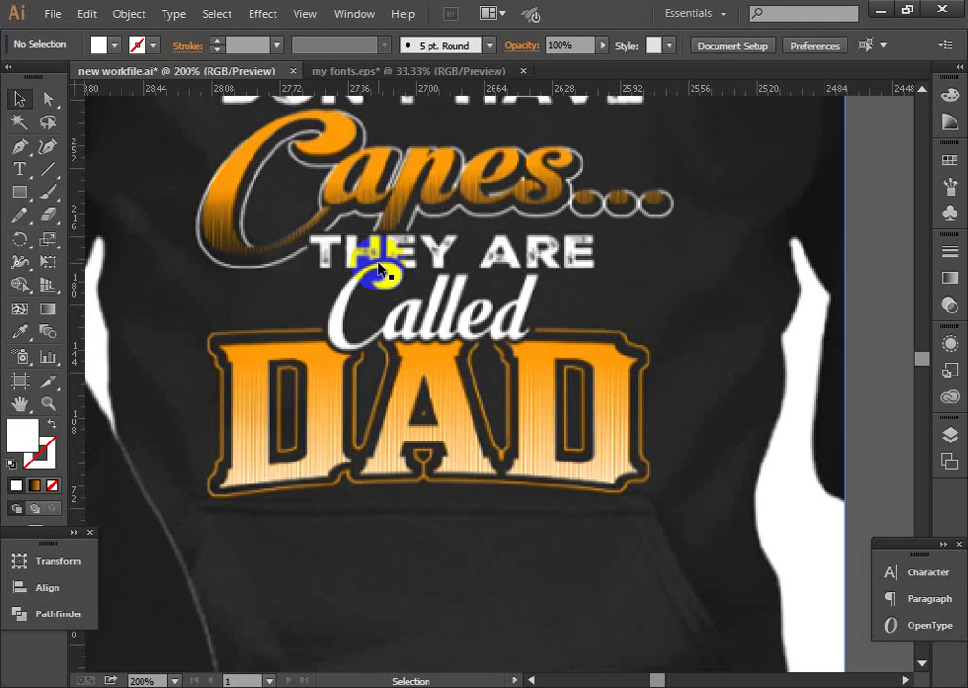
Pan back to the black artboard to show the white Heroes script and DONT lettering
{"action": "scroll", "coordinate": [273, 344], "scroll_direction": "down", "scroll_amount": 2}
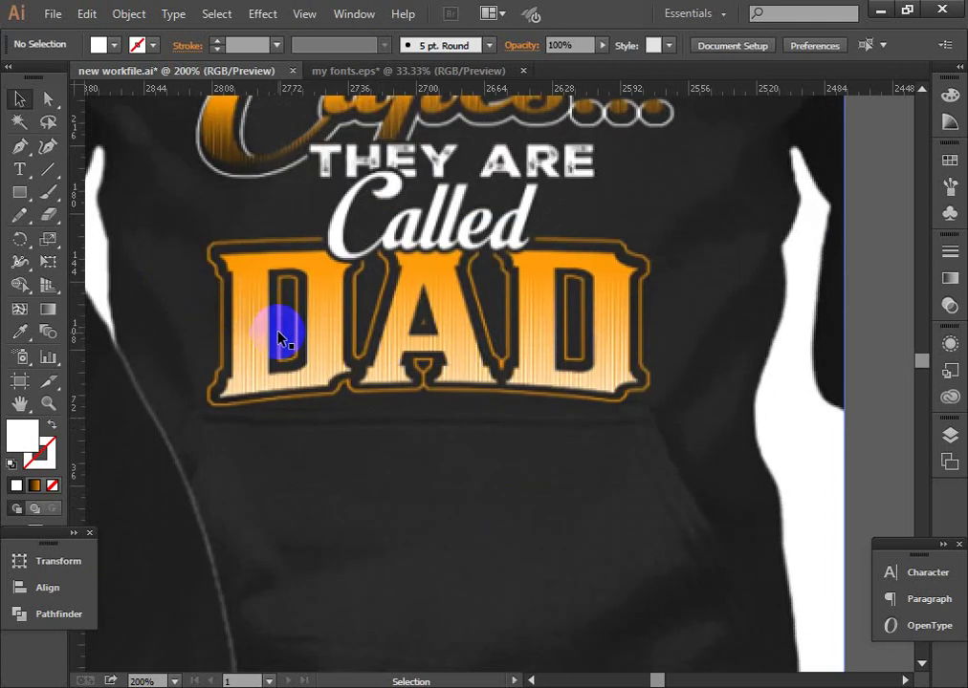
{"action": "key", "text": "space"}
{"action": "mouse_move", "coordinate": [841, 316]}
{"action": "left_mouse_down"}
{"action": "mouse_move", "coordinate": [529, 287]}
{"action": "mouse_move", "coordinate": [244, 287]}
{"action": "left_mouse_up"}
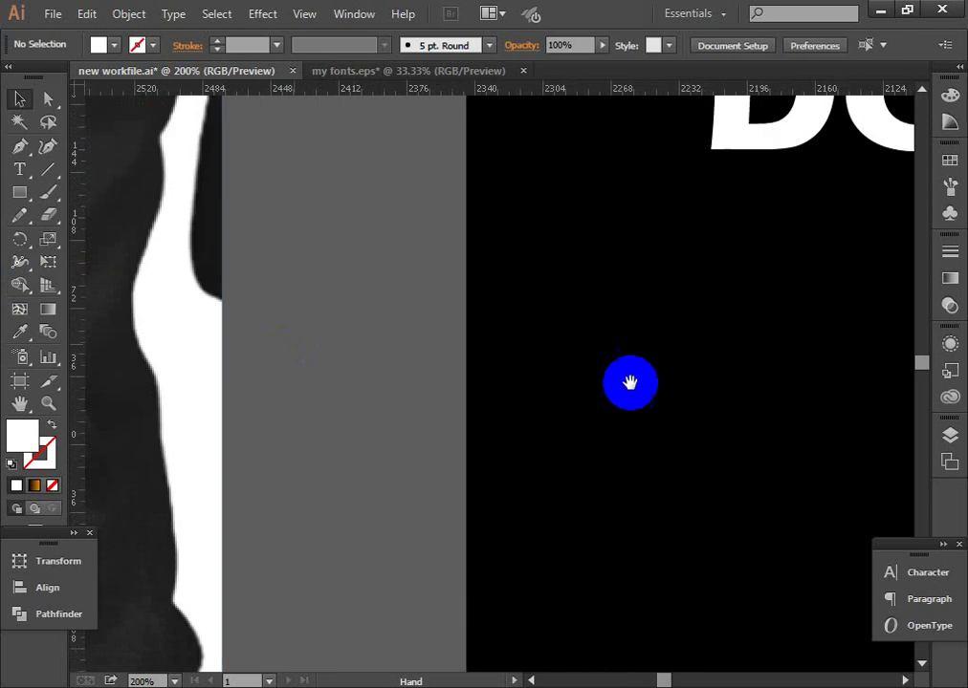
{"action": "mouse_move", "coordinate": [627, 384]}
{"action": "left_mouse_down"}
{"action": "mouse_move", "coordinate": [325, 438]}
{"action": "mouse_move", "coordinate": [275, 484]}
{"action": "left_mouse_up"}
{"action": "left_click_drag", "start_coordinate": [276, 410], "coordinate": [257, 435]}
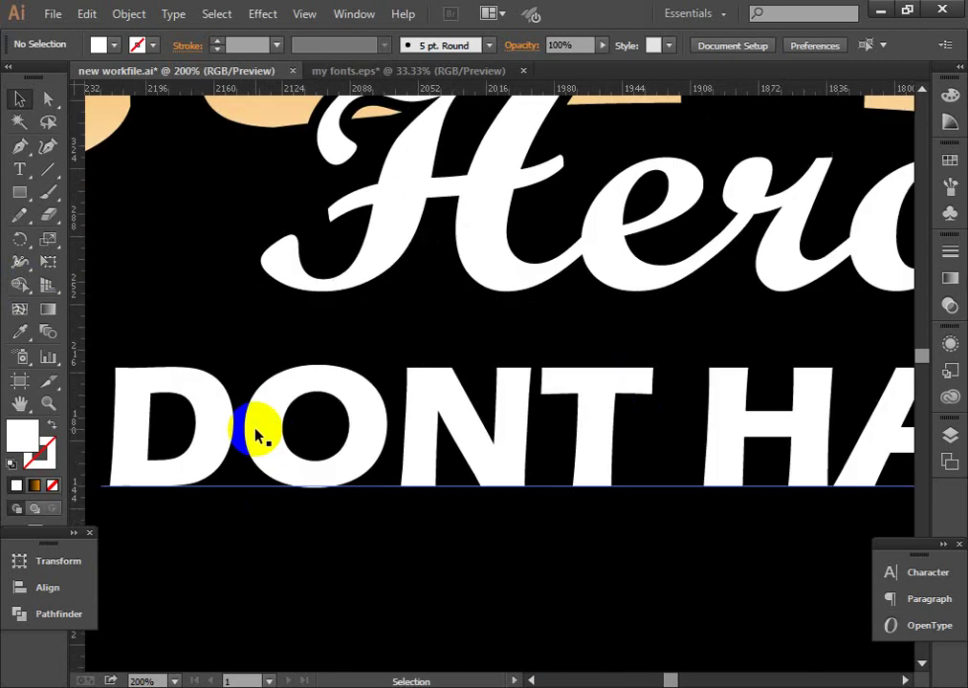